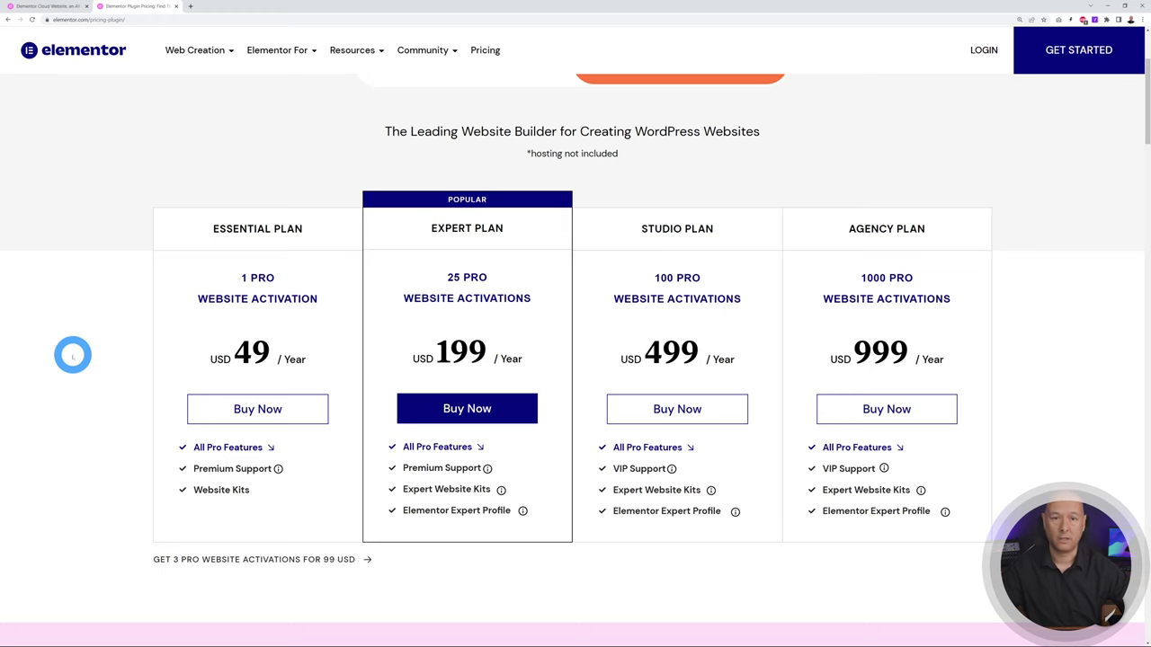
# - Go back to the Elementor Cloud Website page and start buying the 99 USD per year plan
pyautogui.click(50, 6)
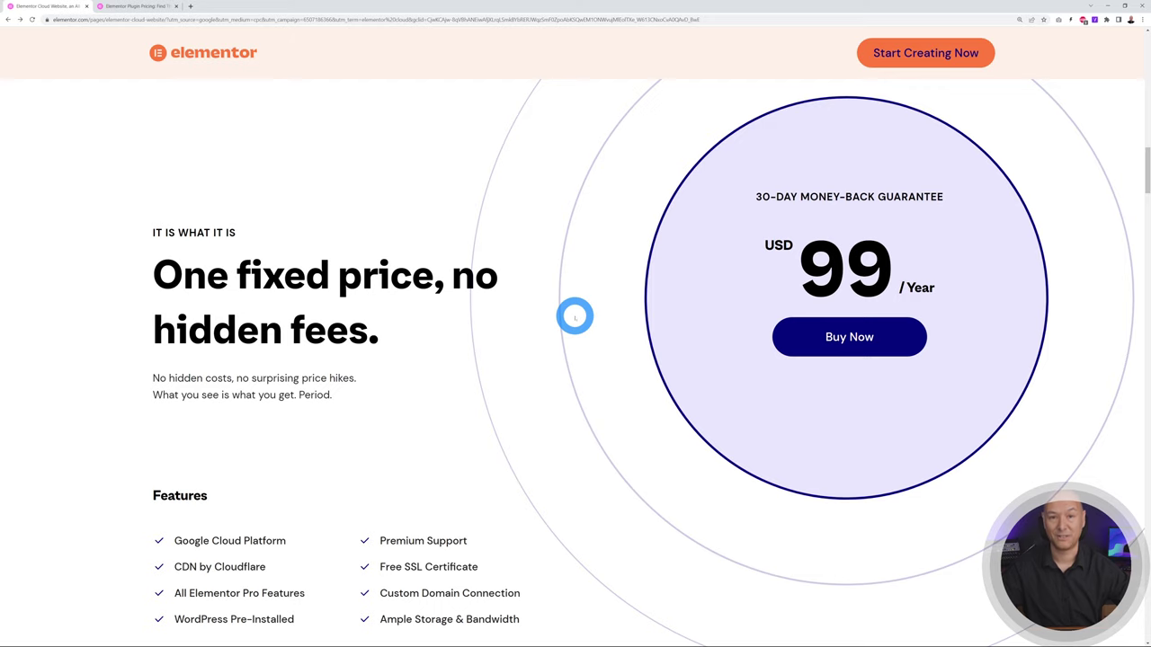
pyautogui.click(850, 340)
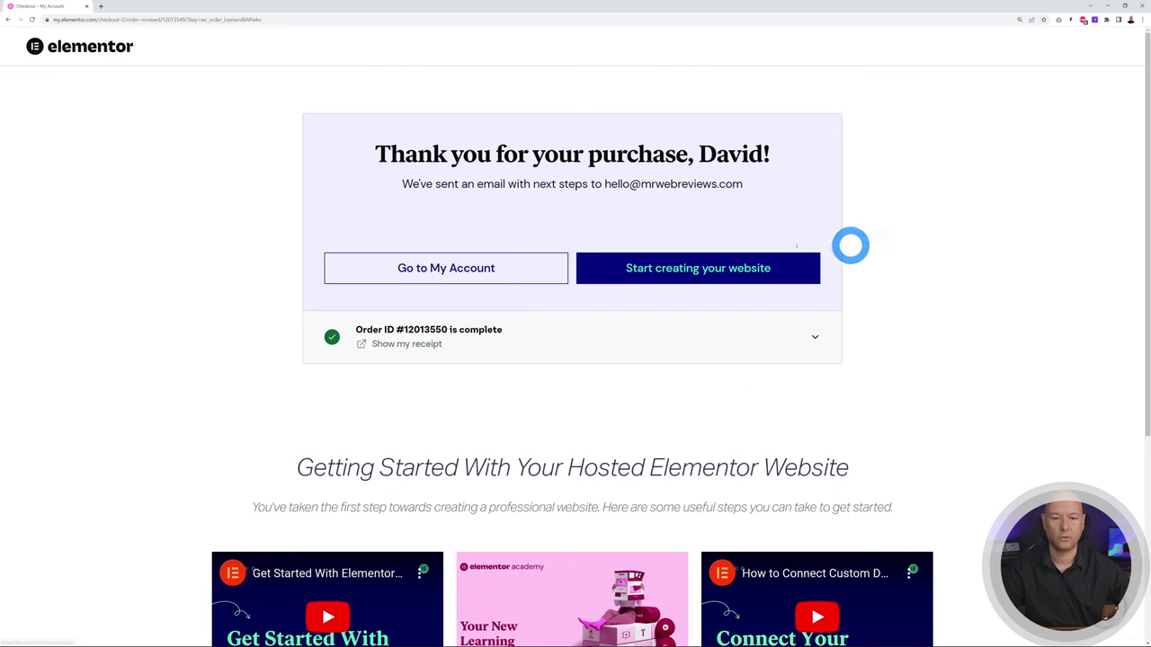
# - Open the Elementor account's websites page in a separate tab, examine it, and close that tab
pyautogui.rightClick(463, 268)
pyautogui.click(504, 276)
pyautogui.click(130, 9)
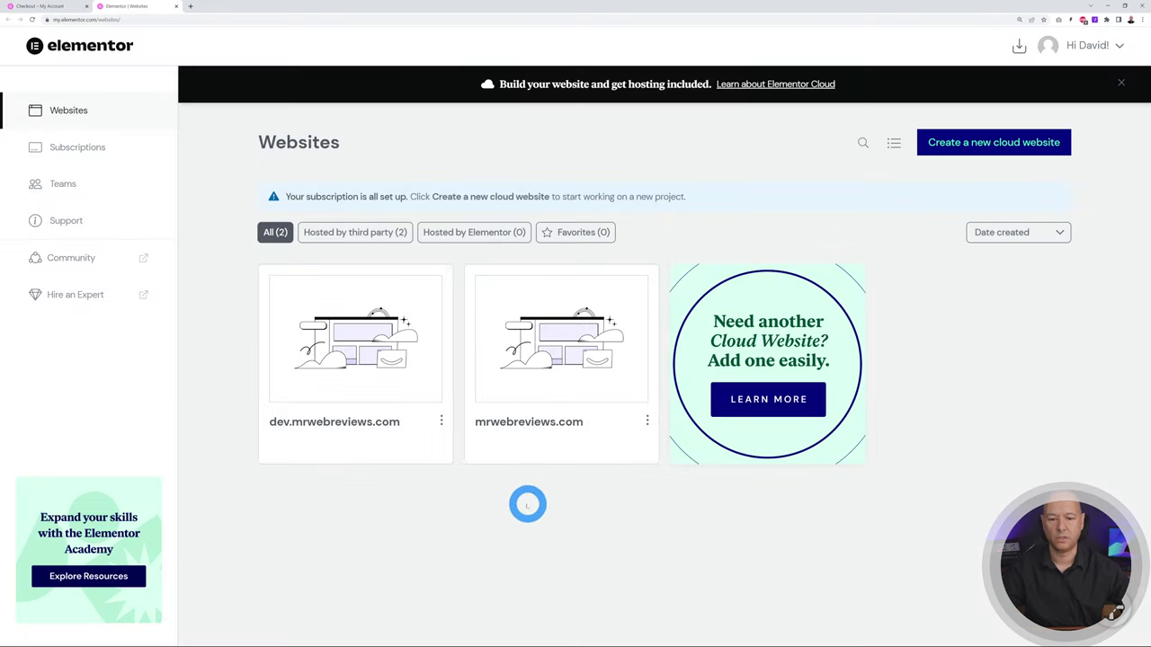
pyautogui.moveTo(449, 361)
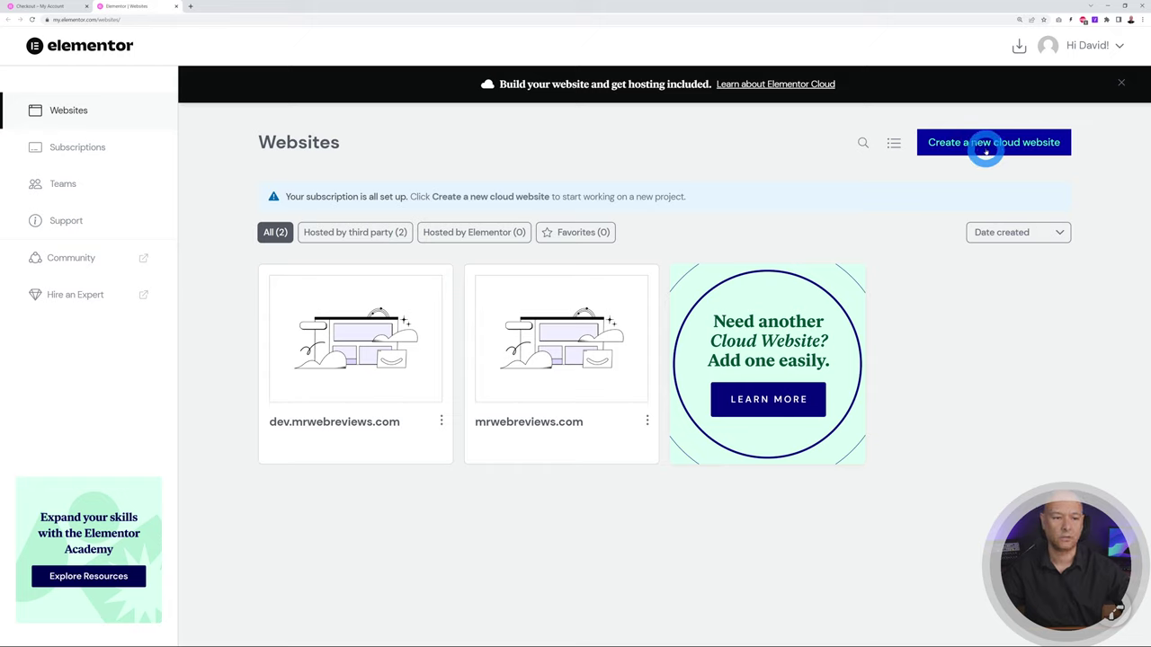
pyautogui.click(175, 7)
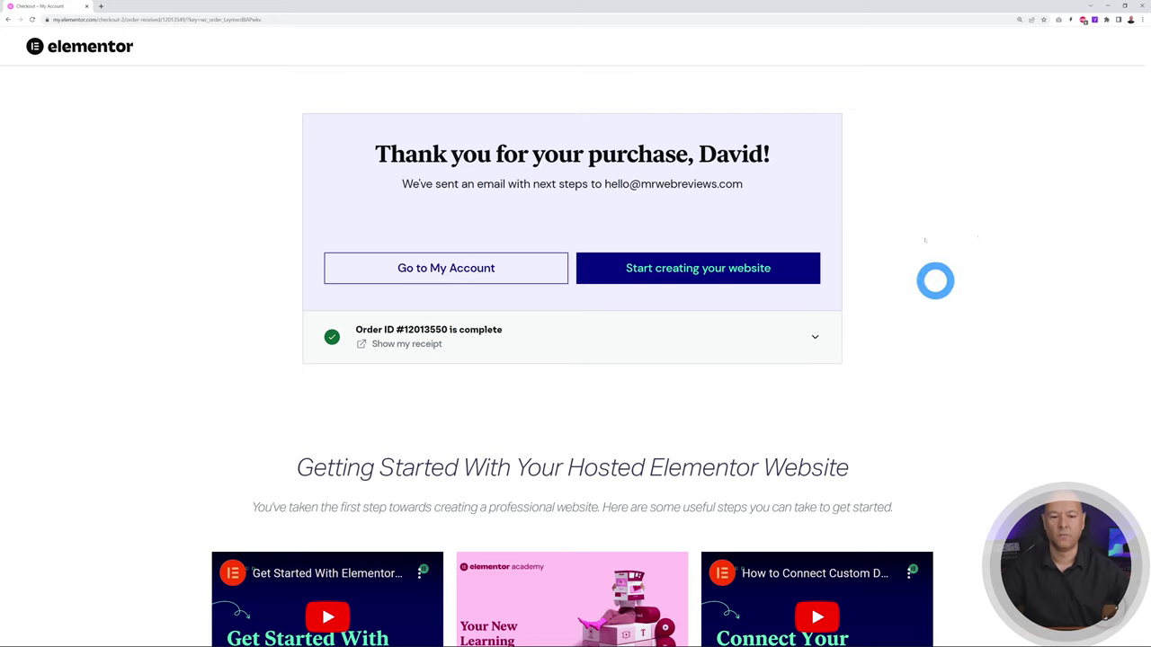
# - Start creating the website from the purchase page and name it "The Easiest Way"
pyautogui.click(704, 269)
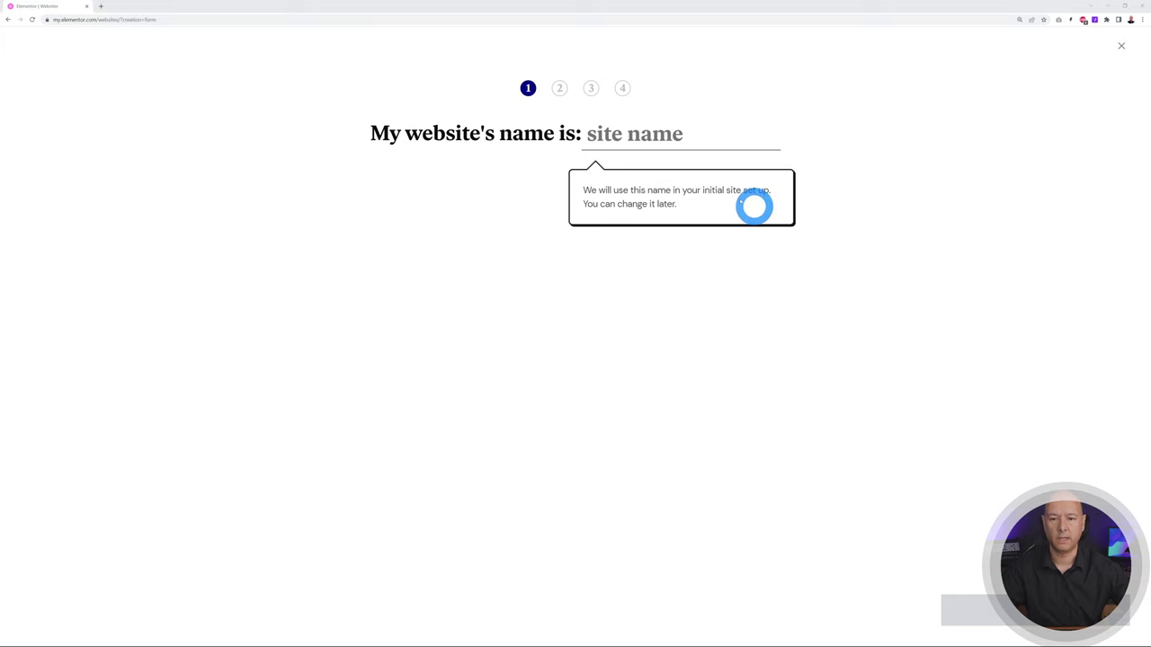
pyautogui.click(606, 139)
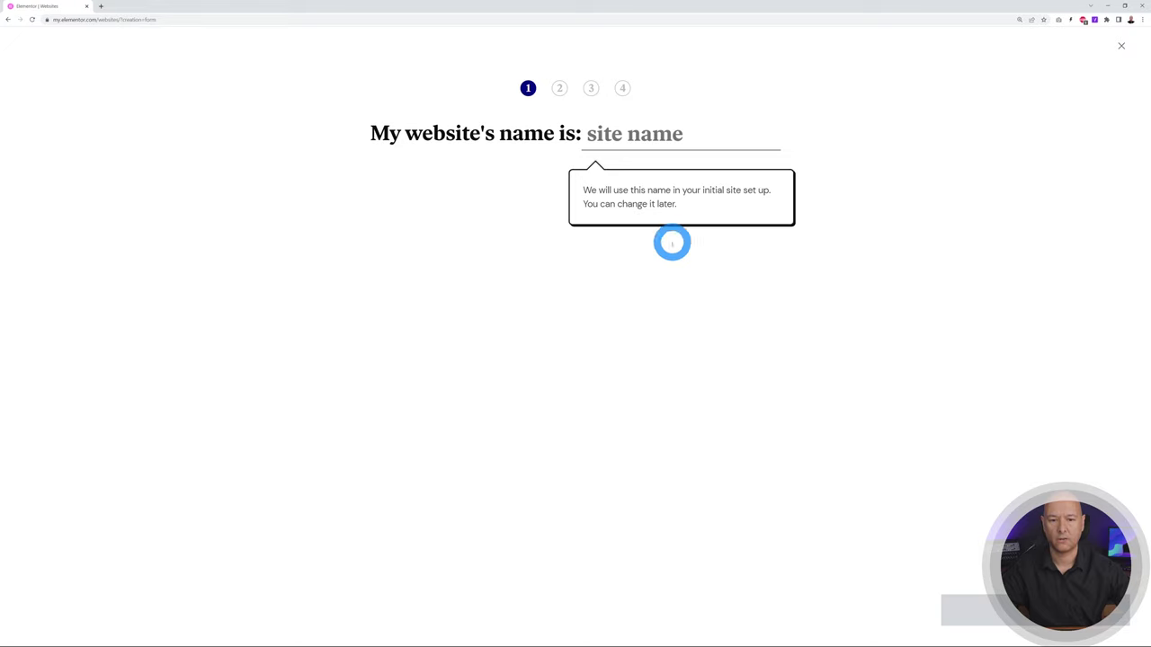
pyautogui.write('The Easiest Way')
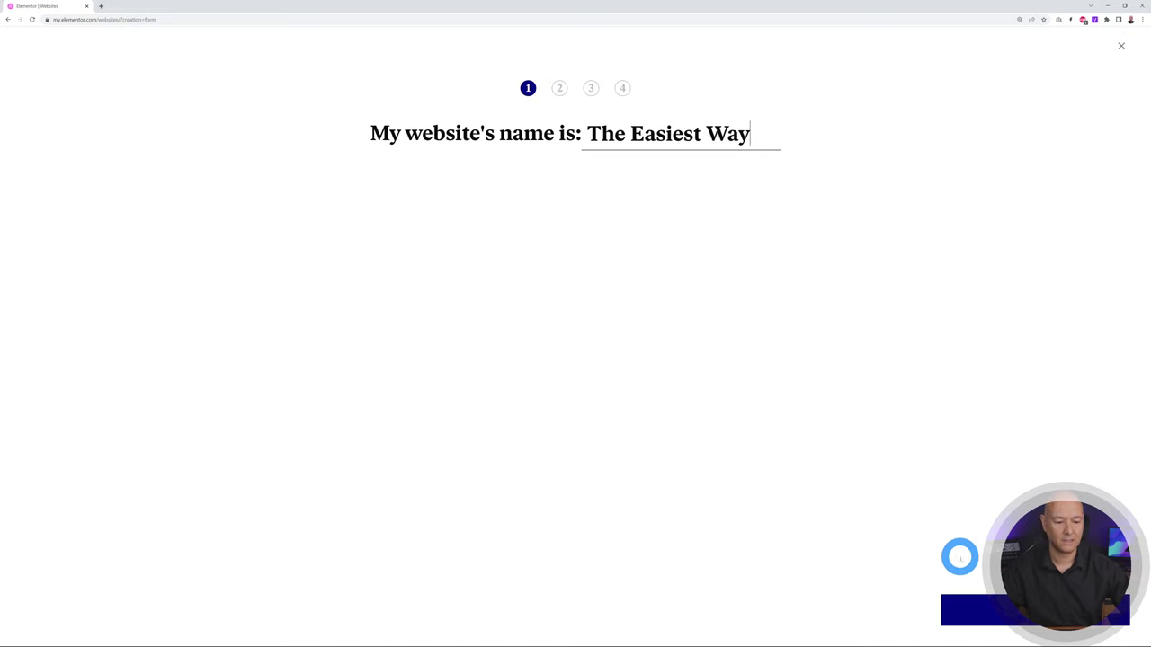
pyautogui.press('Return')
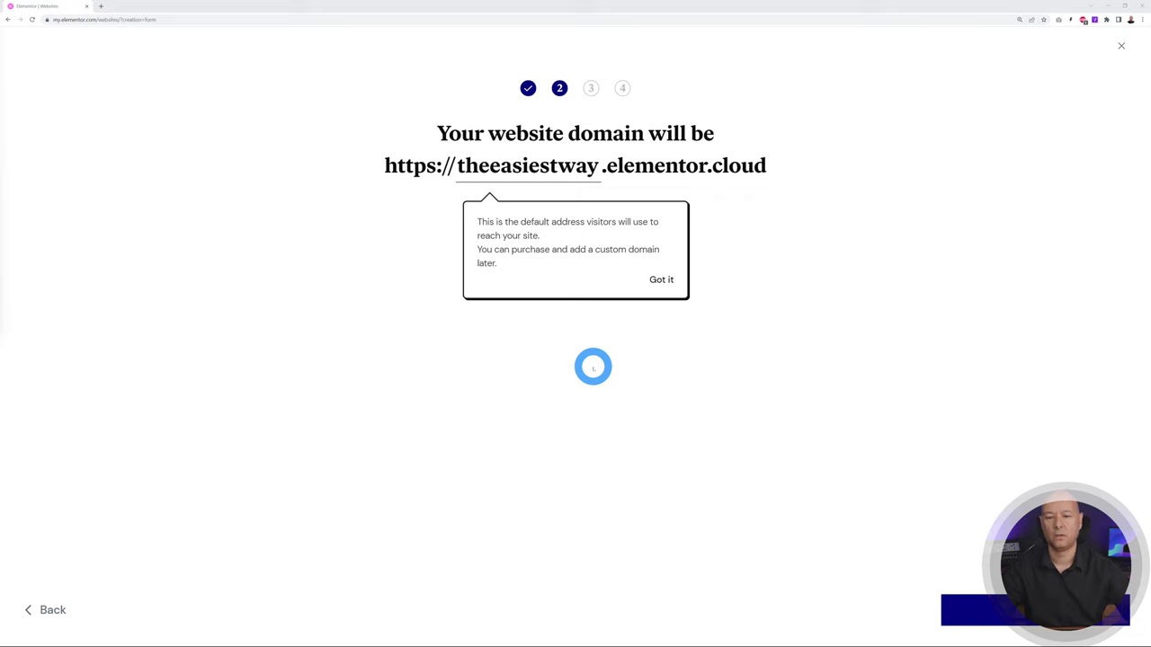
# - Accept the domain theeasiestway.elementor.cloud, choose Business / Corporate website as the site kind, and start from scratch without a kit
pyautogui.click(1030, 621)
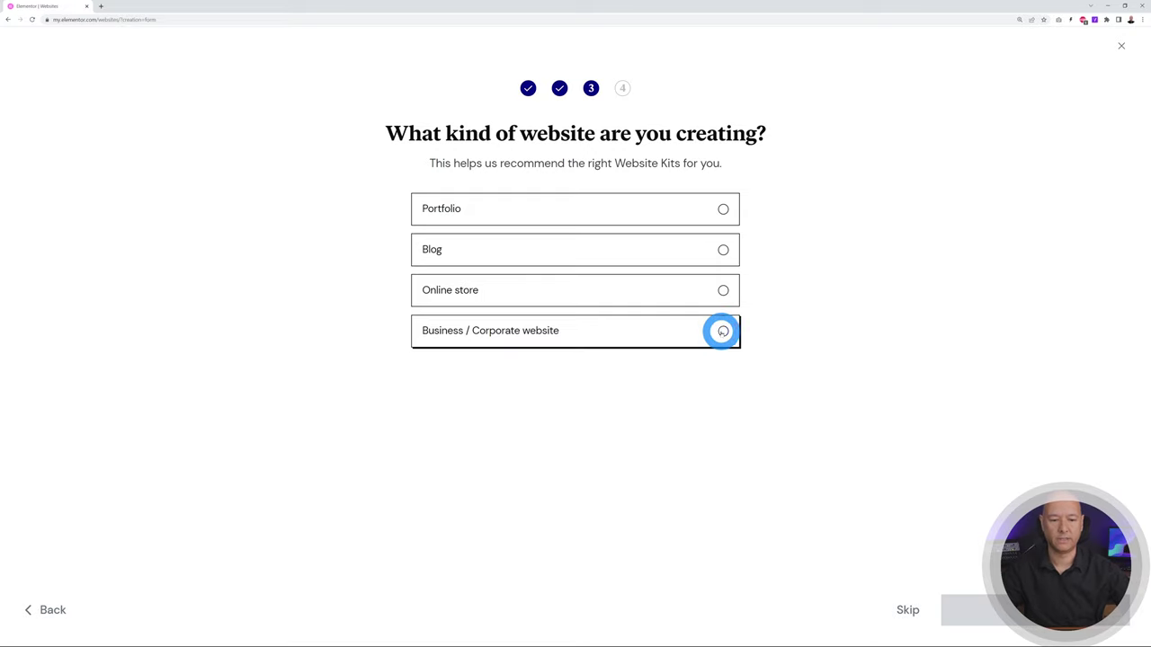
pyautogui.click(722, 330)
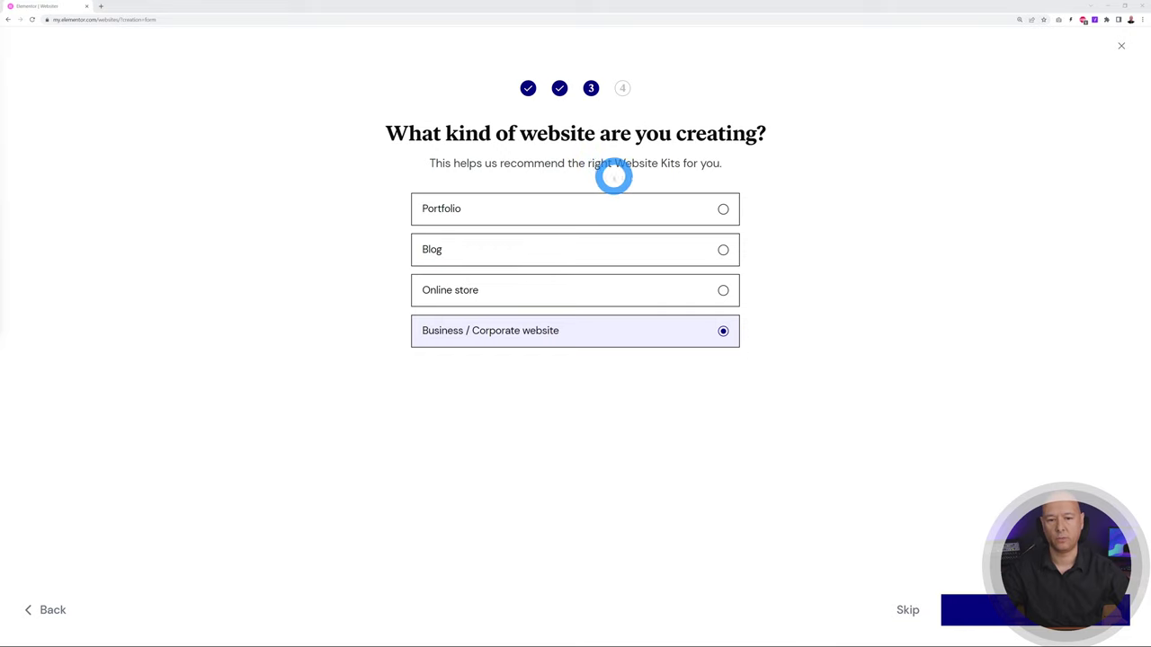
pyautogui.click(1007, 605)
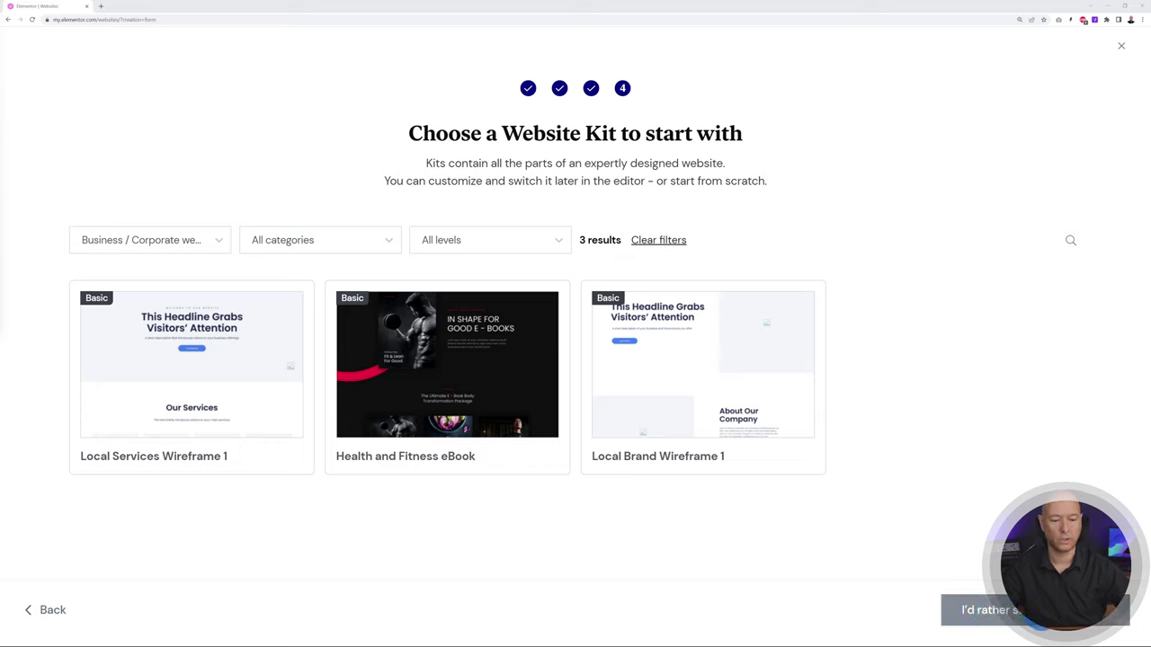
pyautogui.click(989, 609)
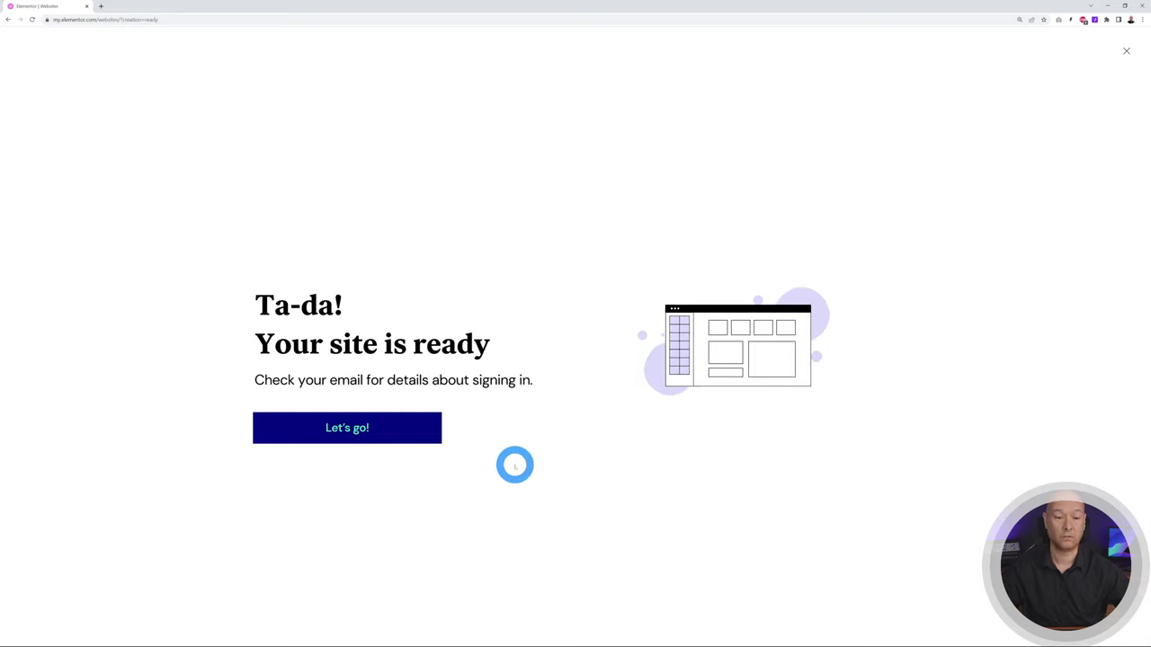
# - Proceed to the websites list, dismiss the starting tip, and open the WordPress dashboard of The Easiest Way
pyautogui.click(359, 439)
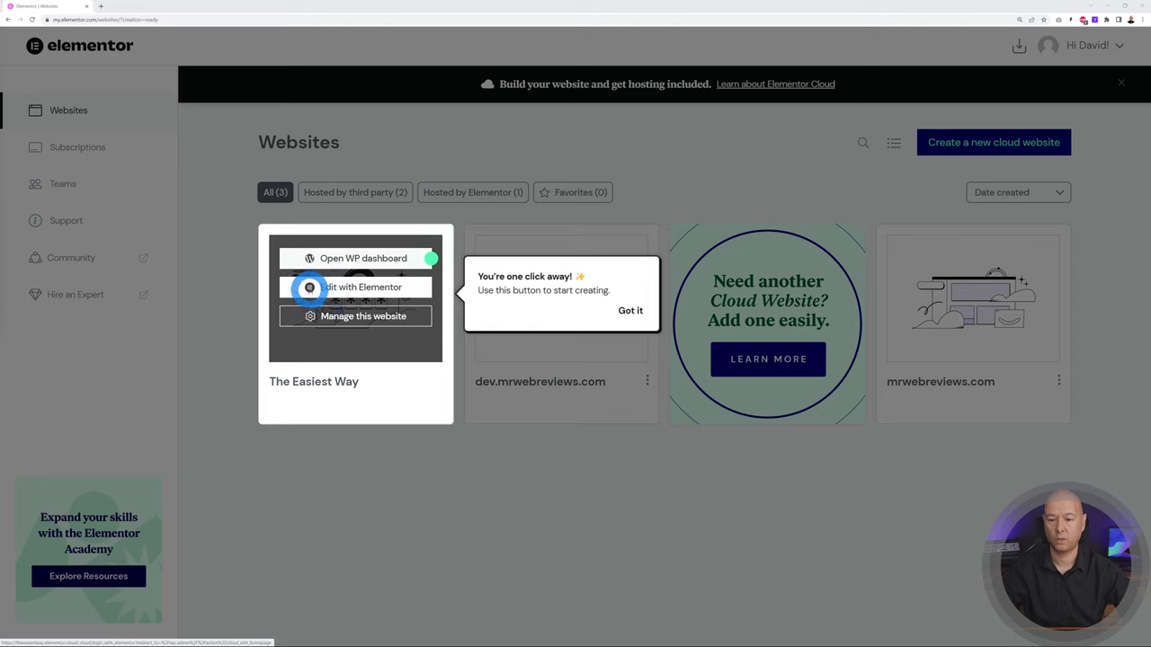
pyautogui.click(376, 324)
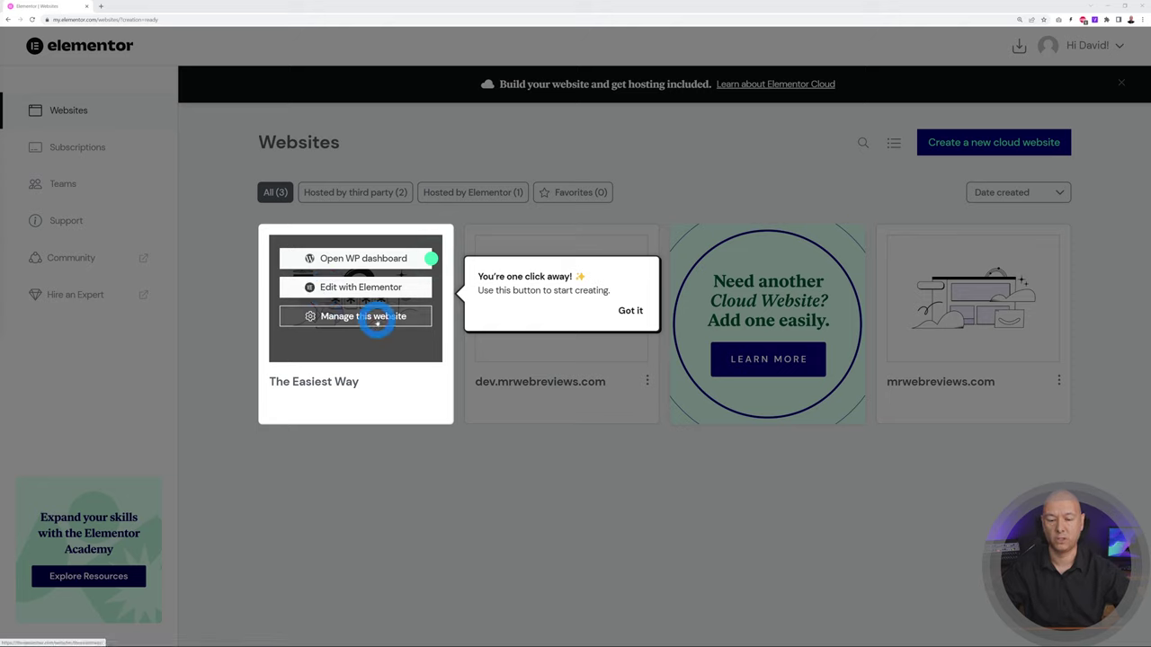
pyautogui.click(625, 310)
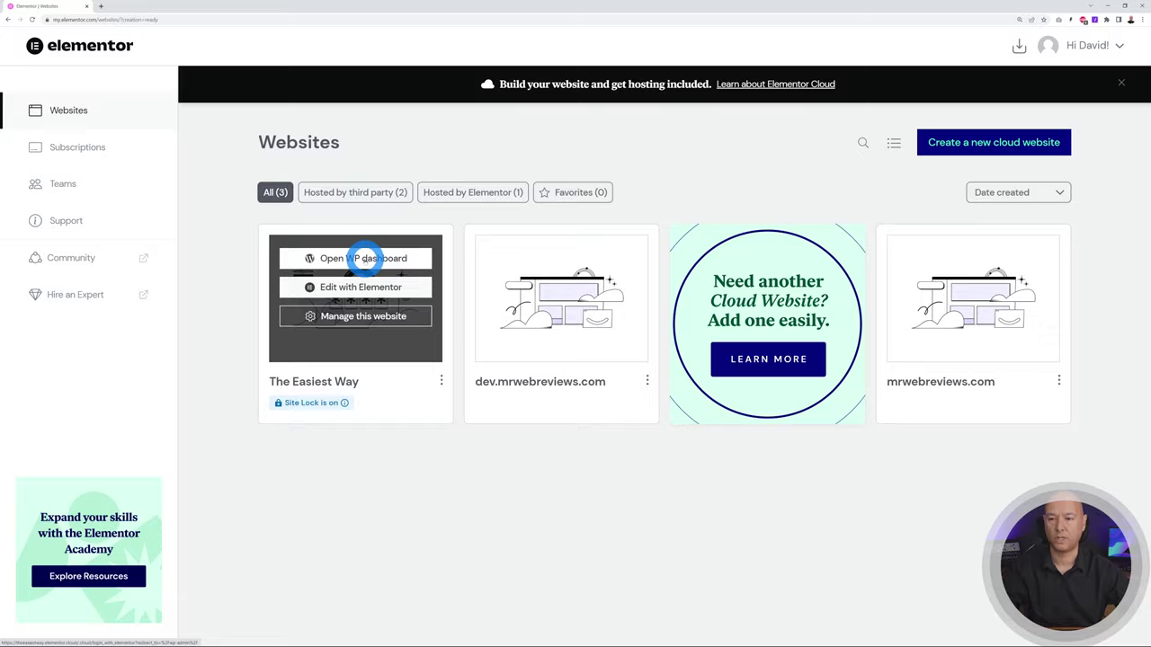
pyautogui.click(363, 258)
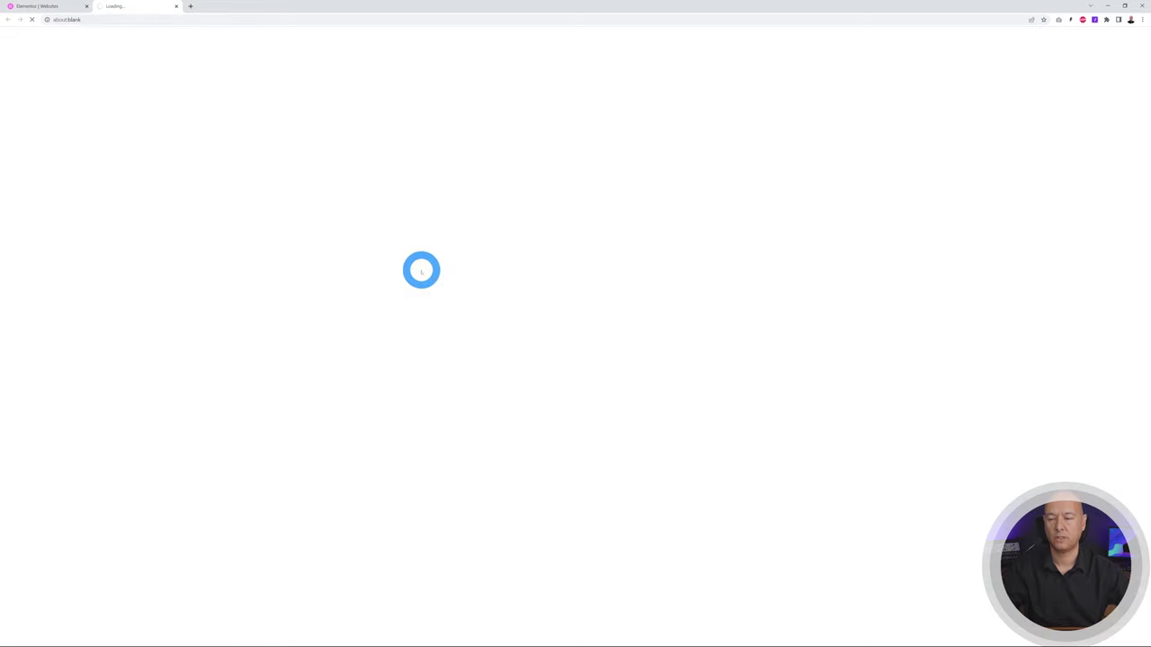
pyautogui.hotkey('ctrl', '+')
pyautogui.hotkey('ctrl', '+')
pyautogui.hotkey('ctrl', '+')
pyautogui.hotkey('ctrl', '+')
pyautogui.hotkey('ctrl', '+')
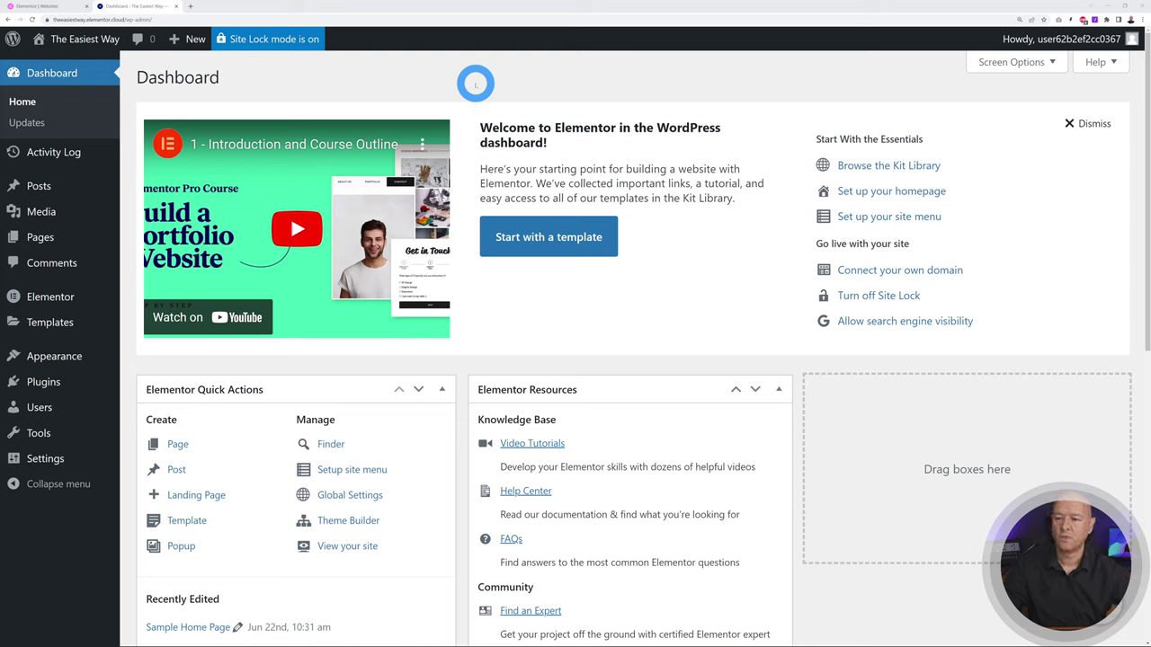
# - Search the new themes for "astra", and install and activate the Astra theme
pyautogui.click(64, 360)
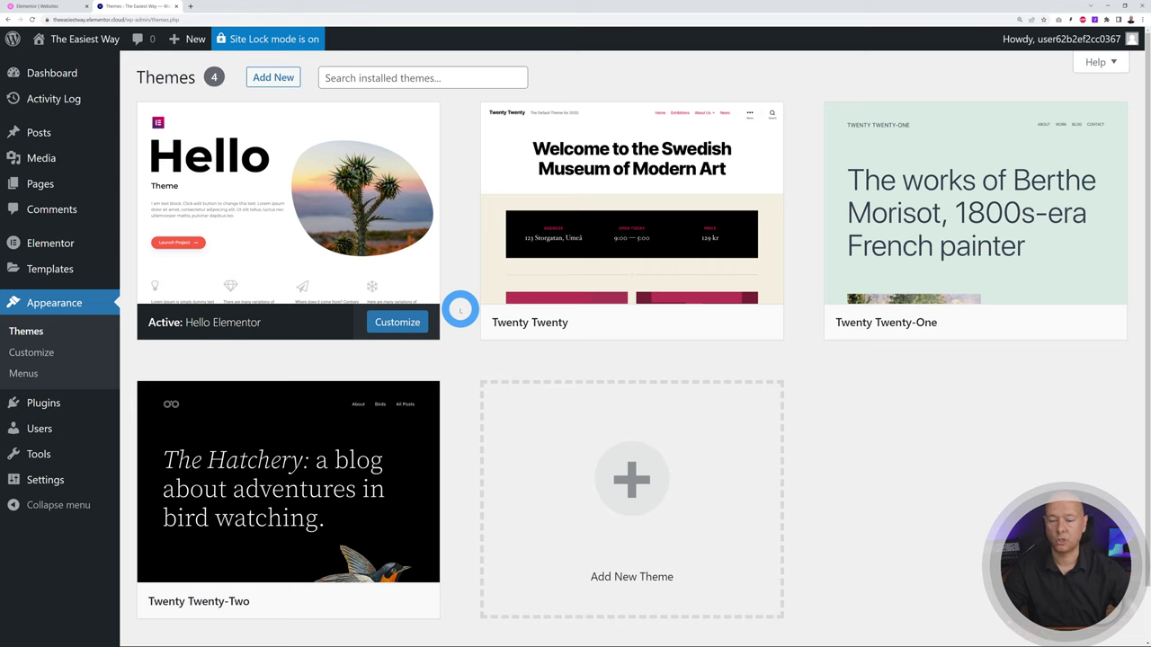
pyautogui.click(272, 78)
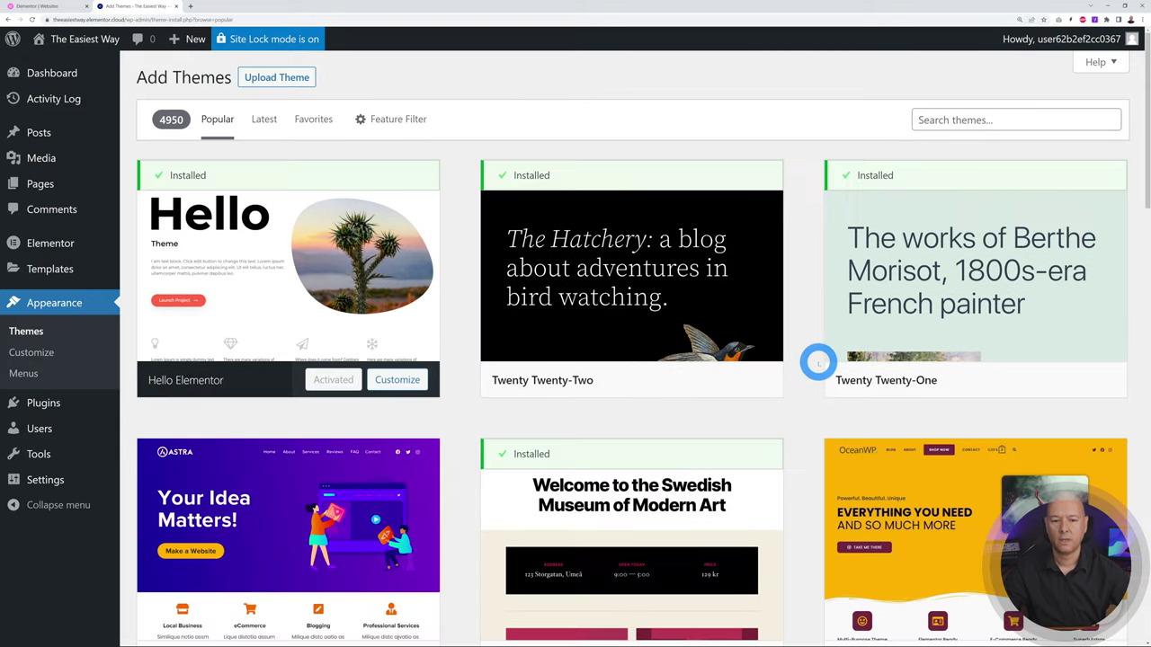
pyautogui.scroll(-3, 816, 363)
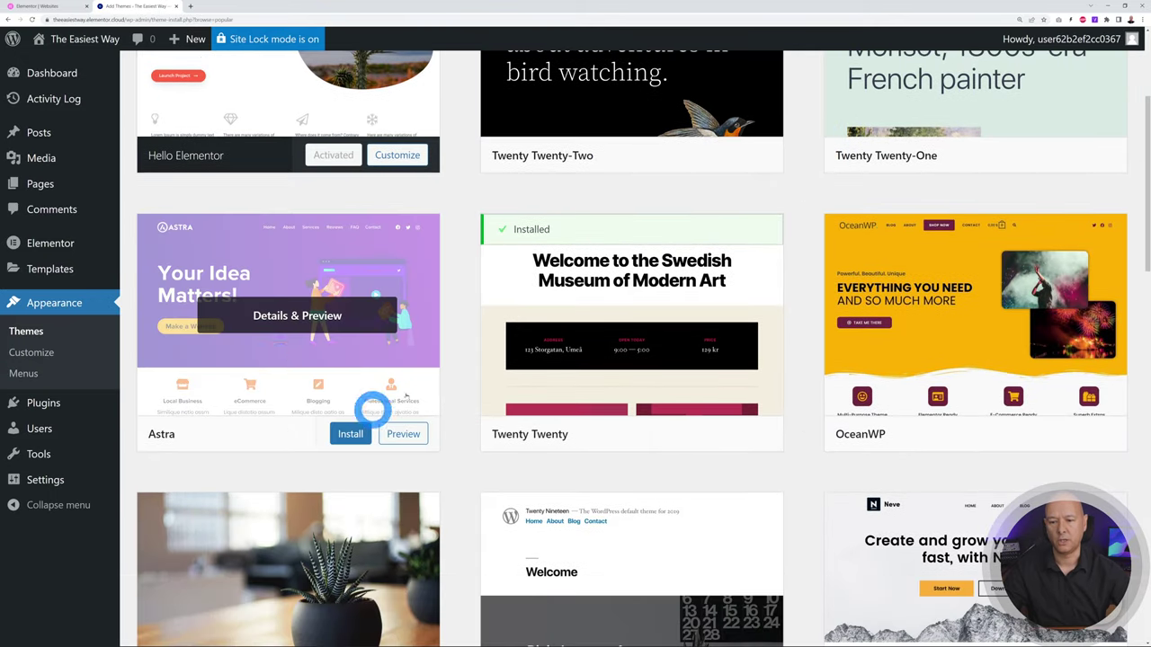
pyautogui.scroll(1, 454, 405)
pyautogui.scroll(2, 454, 405)
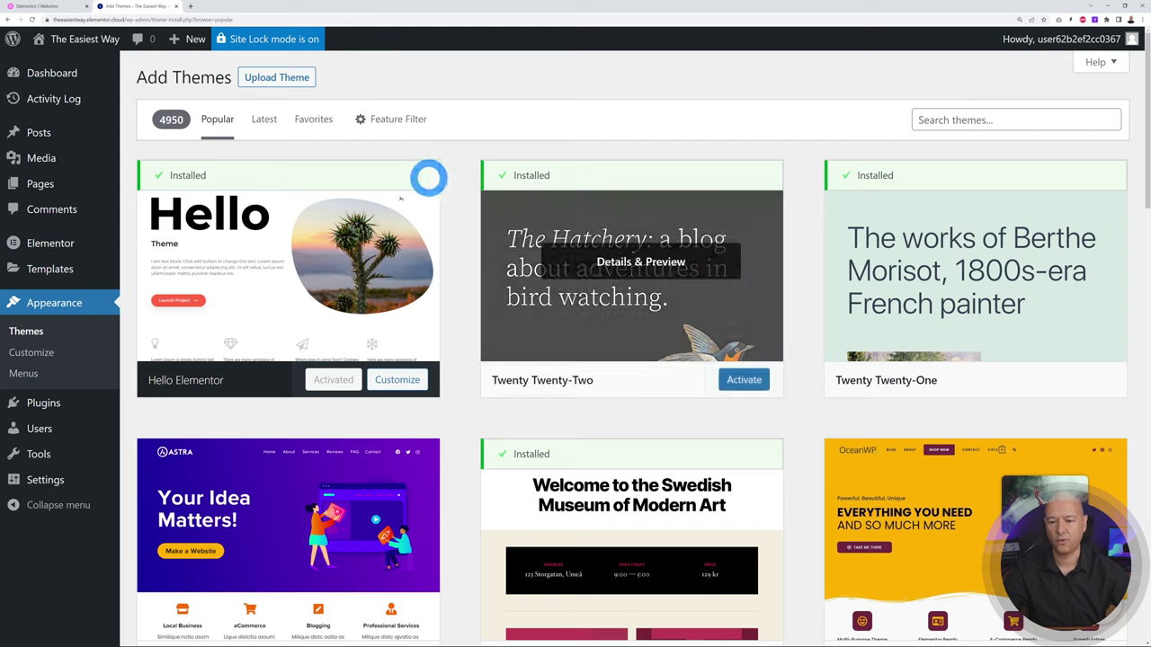
pyautogui.click(967, 121)
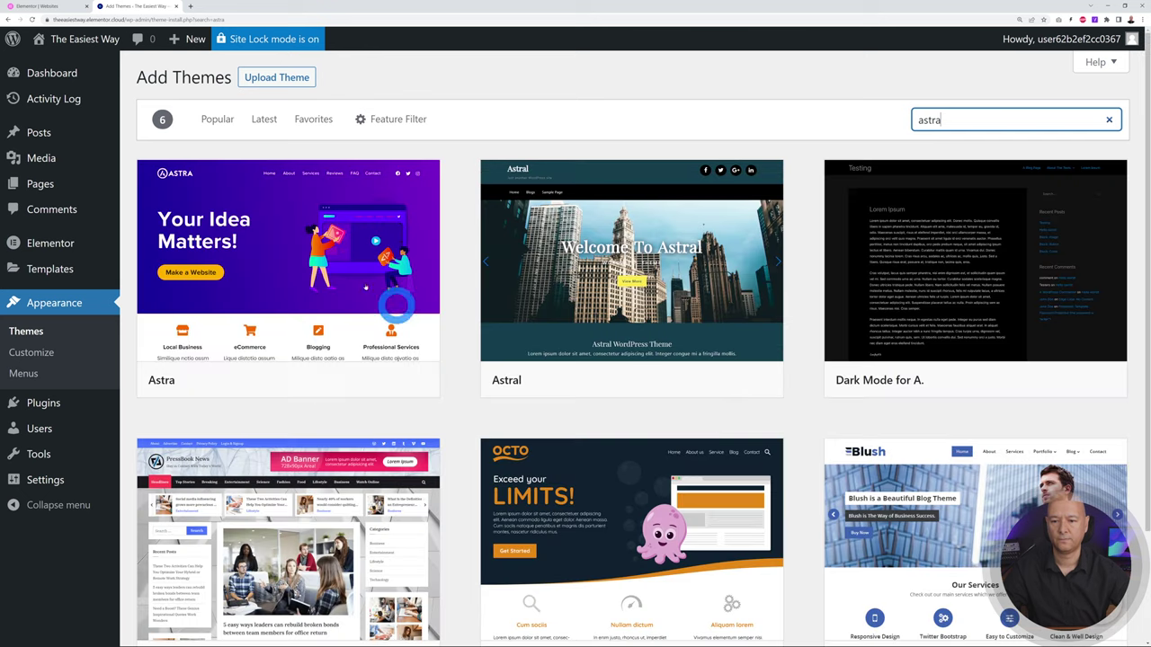
pyautogui.moveTo(312, 277)
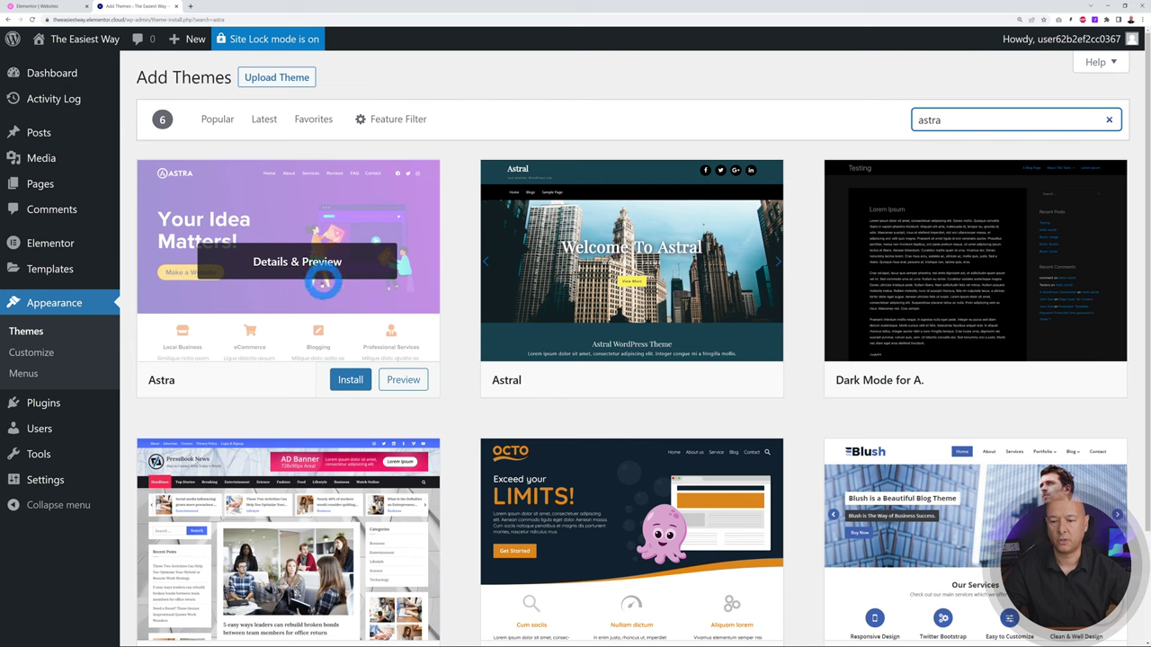
pyautogui.click(351, 380)
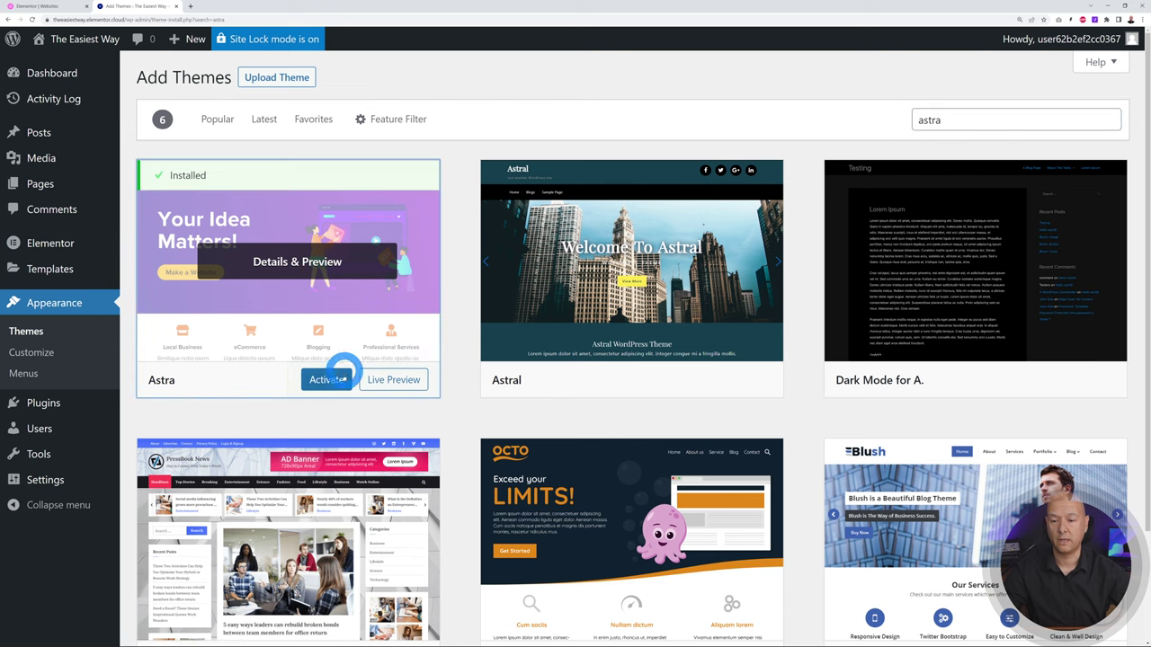
pyautogui.click(332, 382)
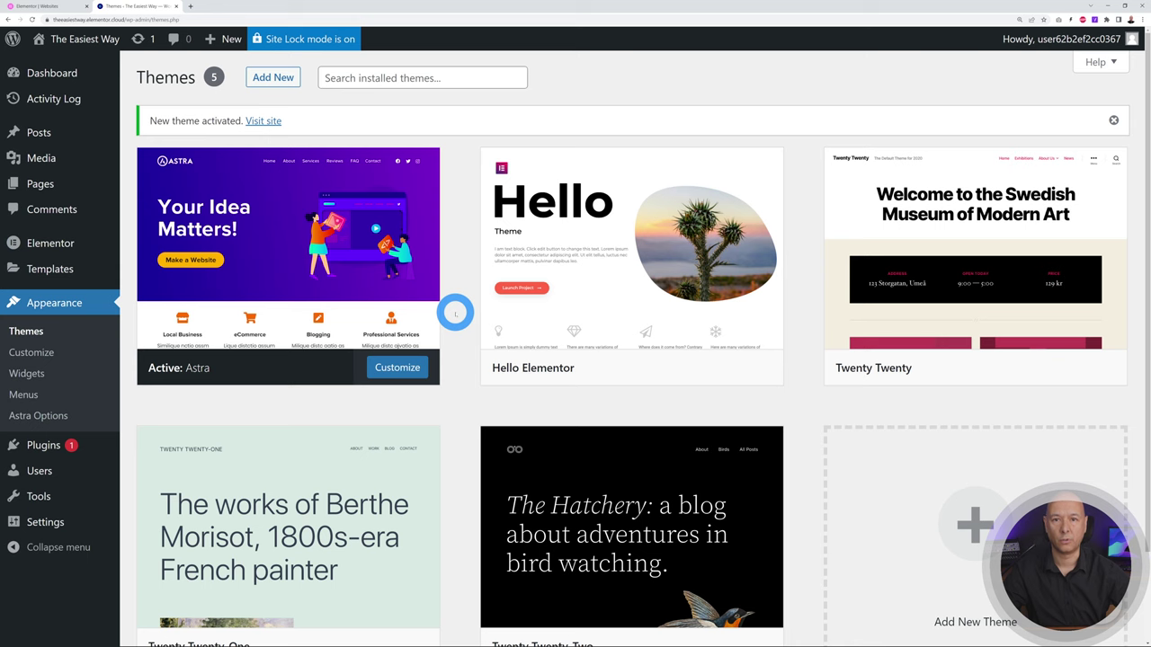
# - Open Astra Options from the active theme's details and install the Starter Templates importer plugin
pyautogui.moveTo(303, 249)
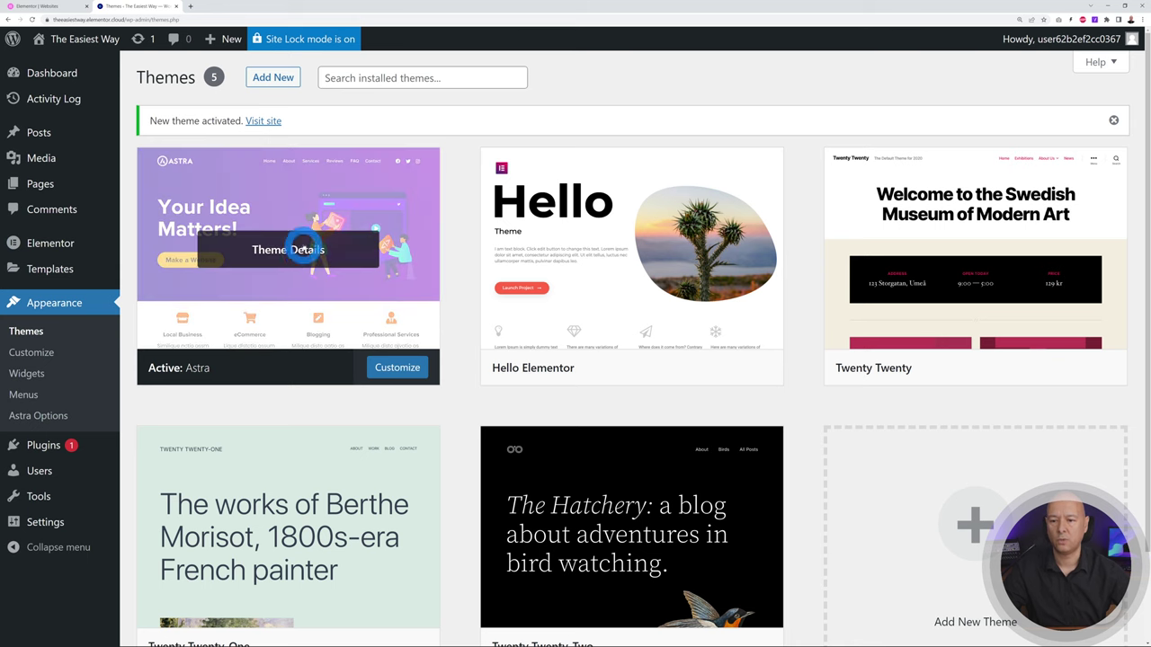
pyautogui.click(301, 253)
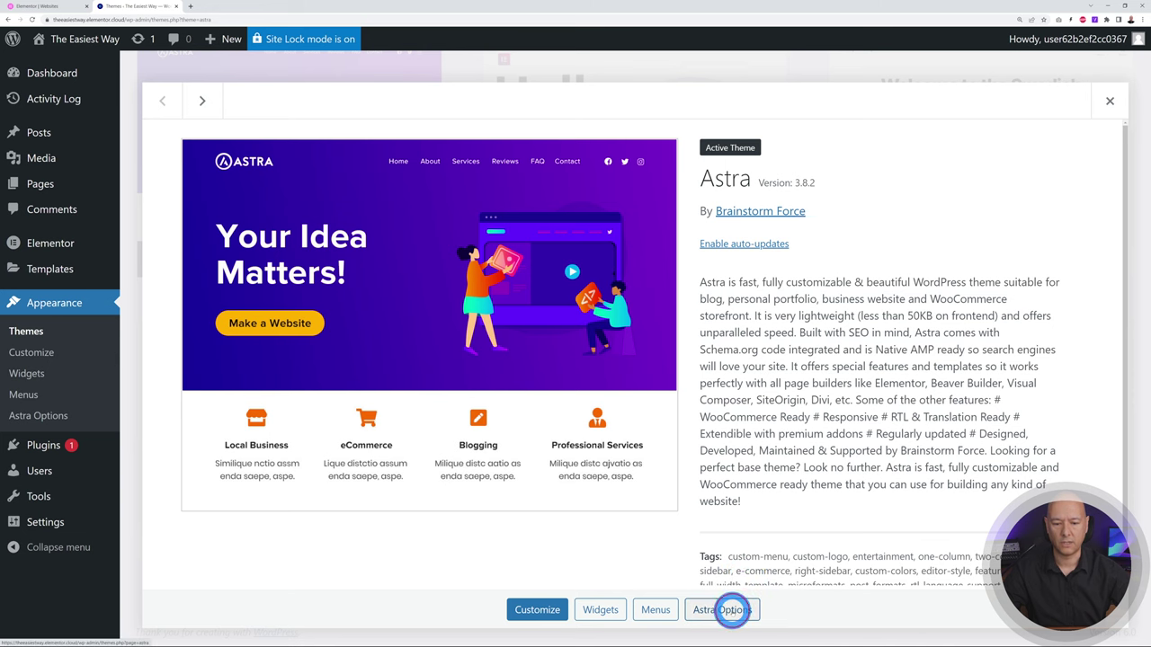
pyautogui.click(732, 610)
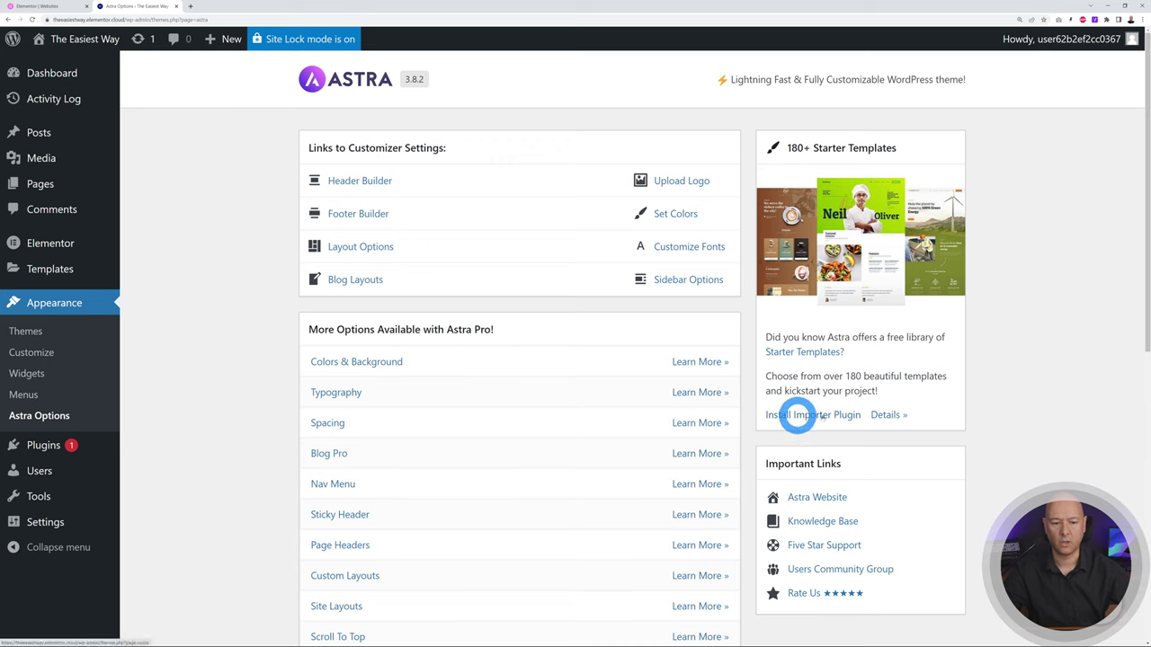
pyautogui.click(816, 415)
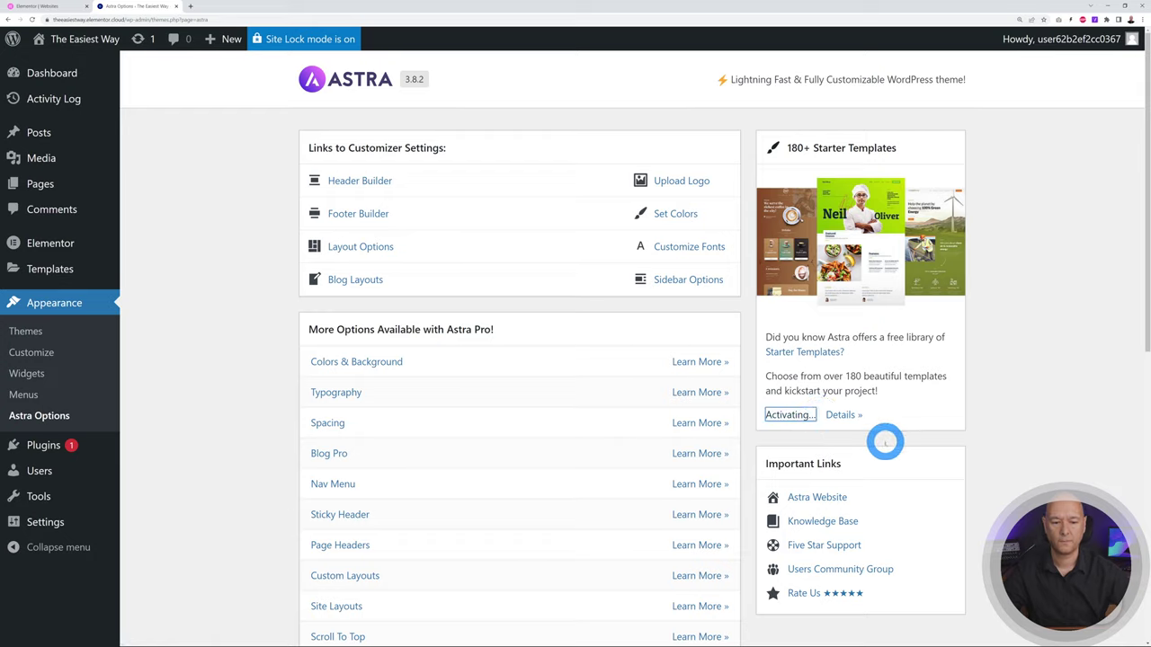
# - Start building the website with Starter Templates and choose Elementor as the page builder
pyautogui.scroll(-1, 953, 274)
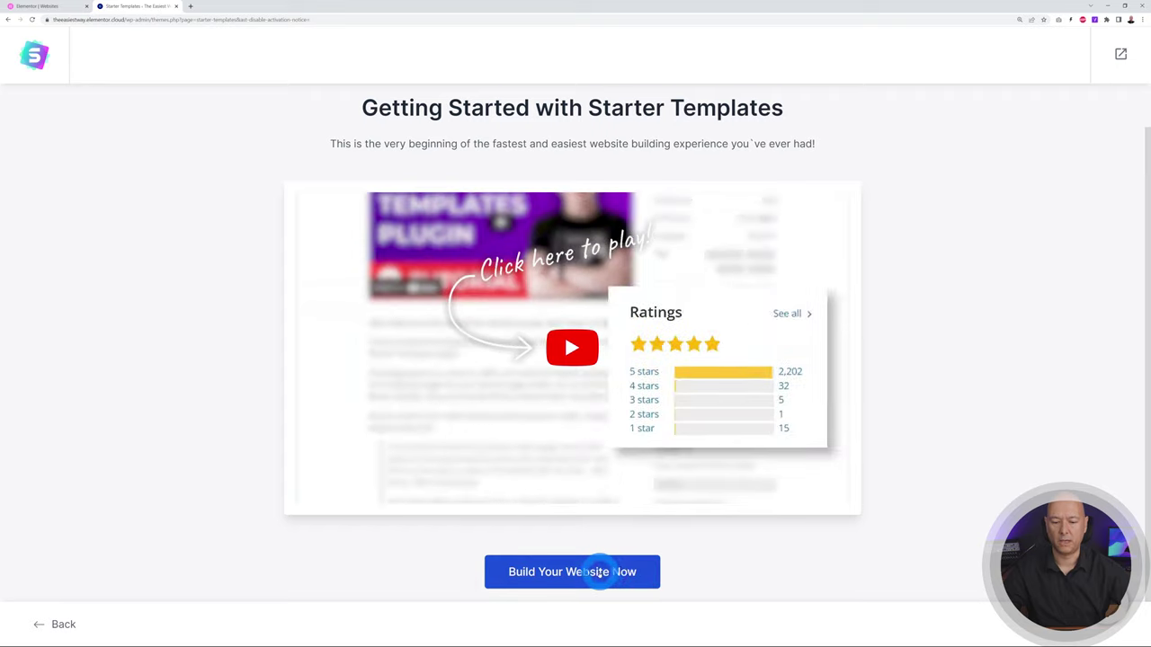
pyautogui.click(568, 570)
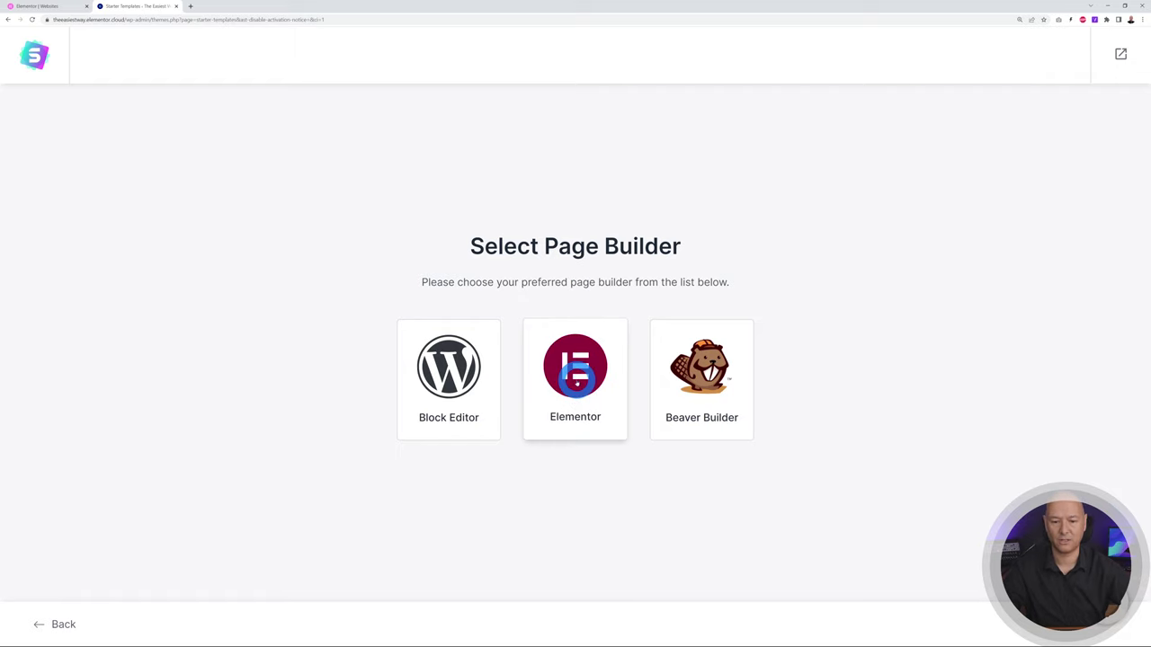
pyautogui.click(576, 370)
# - Look through the starter templates and their category lists, including Business, Local Business, Personal Care and Professionals
pyautogui.scroll(-1, 1050, 234)
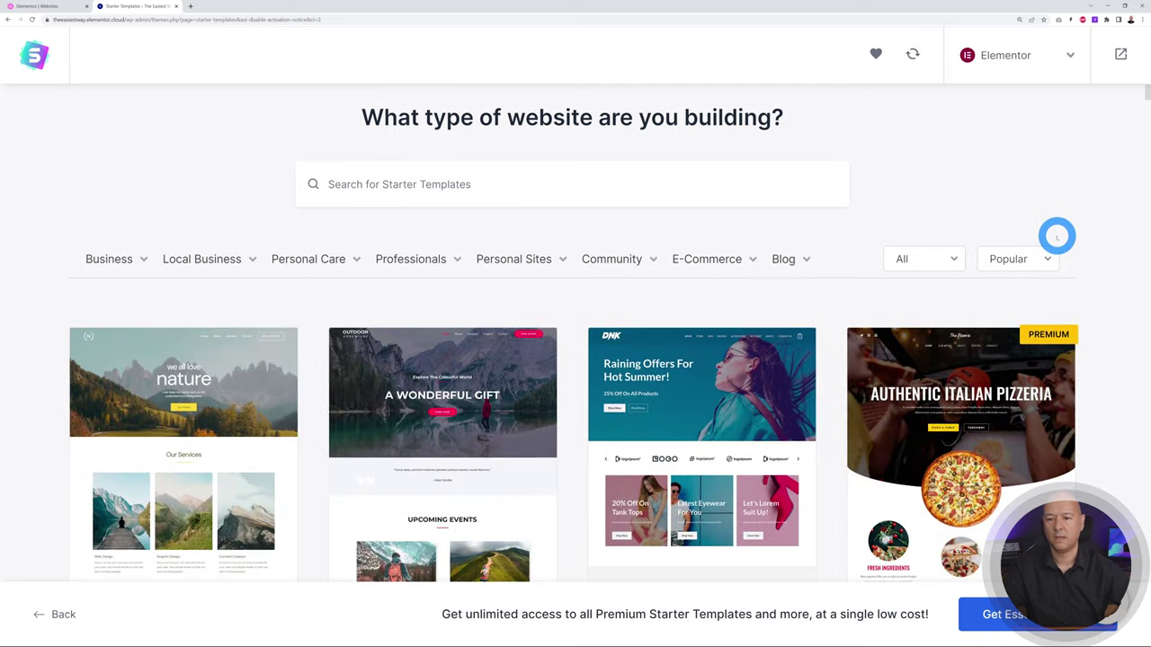
pyautogui.scroll(1, 1053, 234)
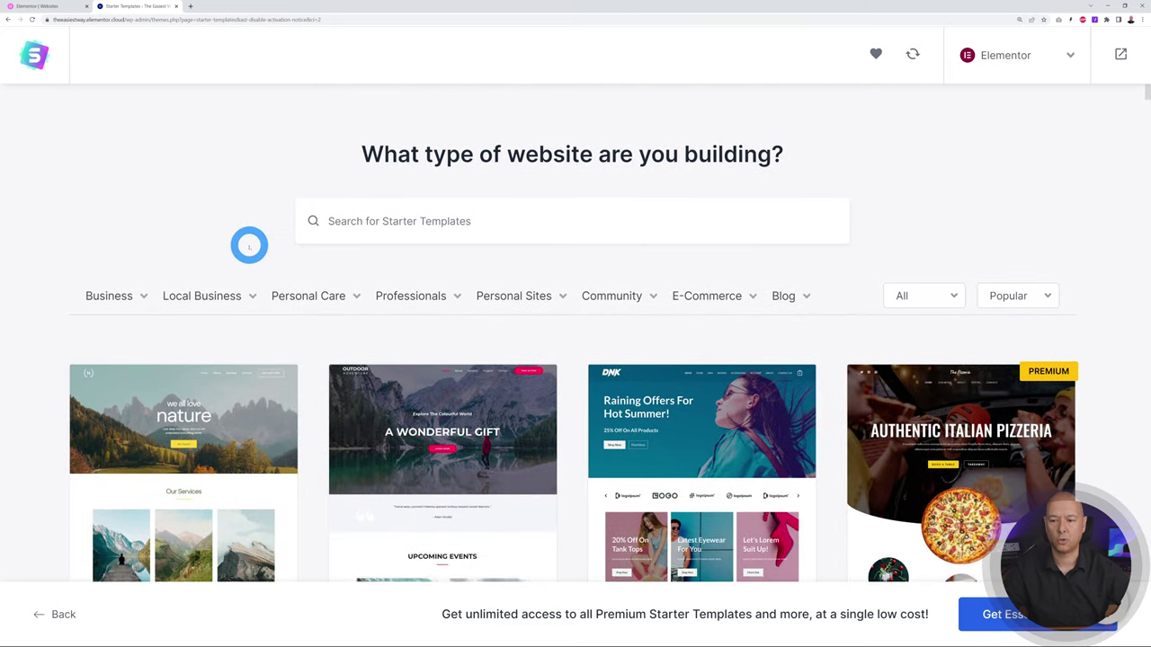
pyautogui.scroll(-1, 246, 239)
pyautogui.click(133, 264)
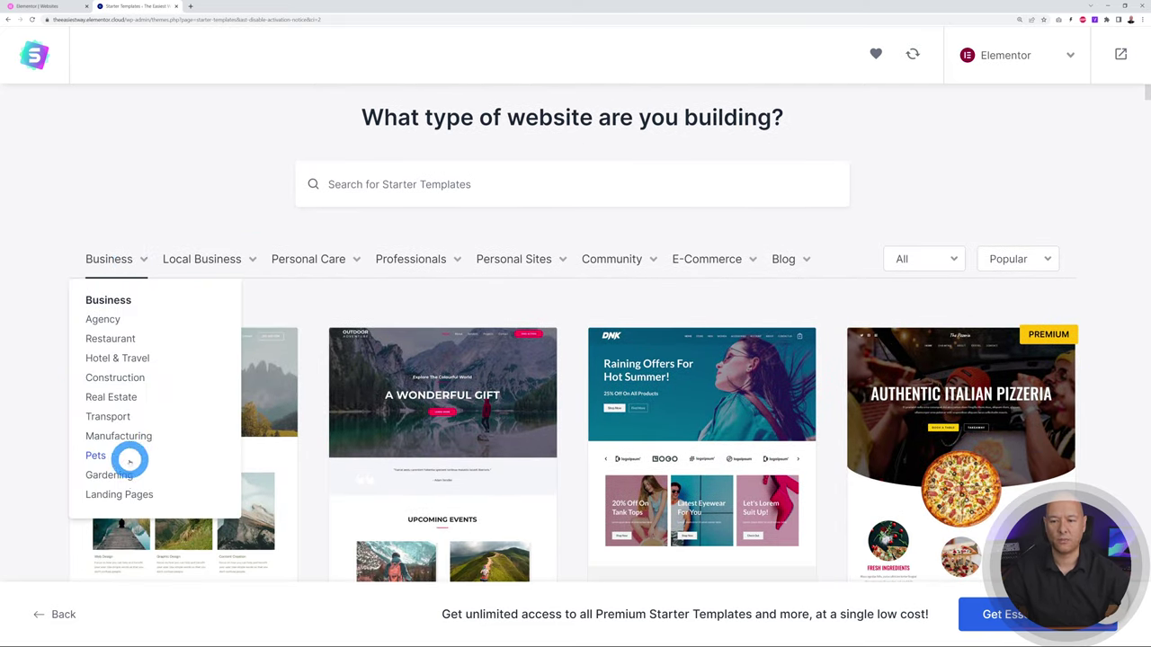
pyautogui.click(214, 261)
pyautogui.click(277, 260)
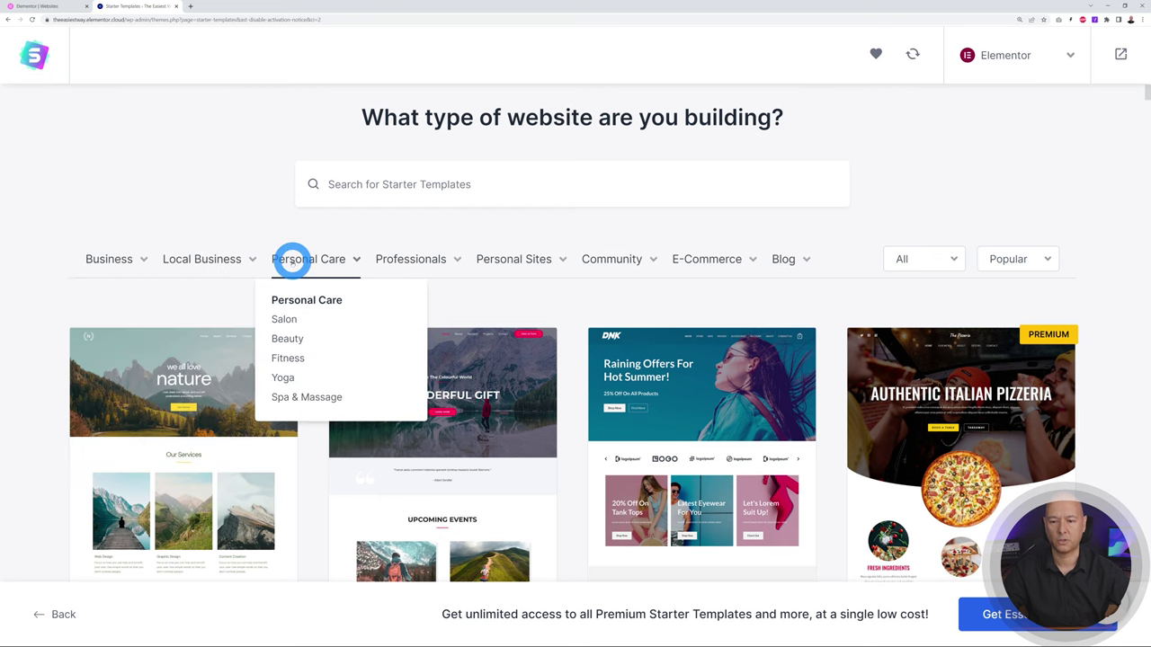
pyautogui.click(402, 259)
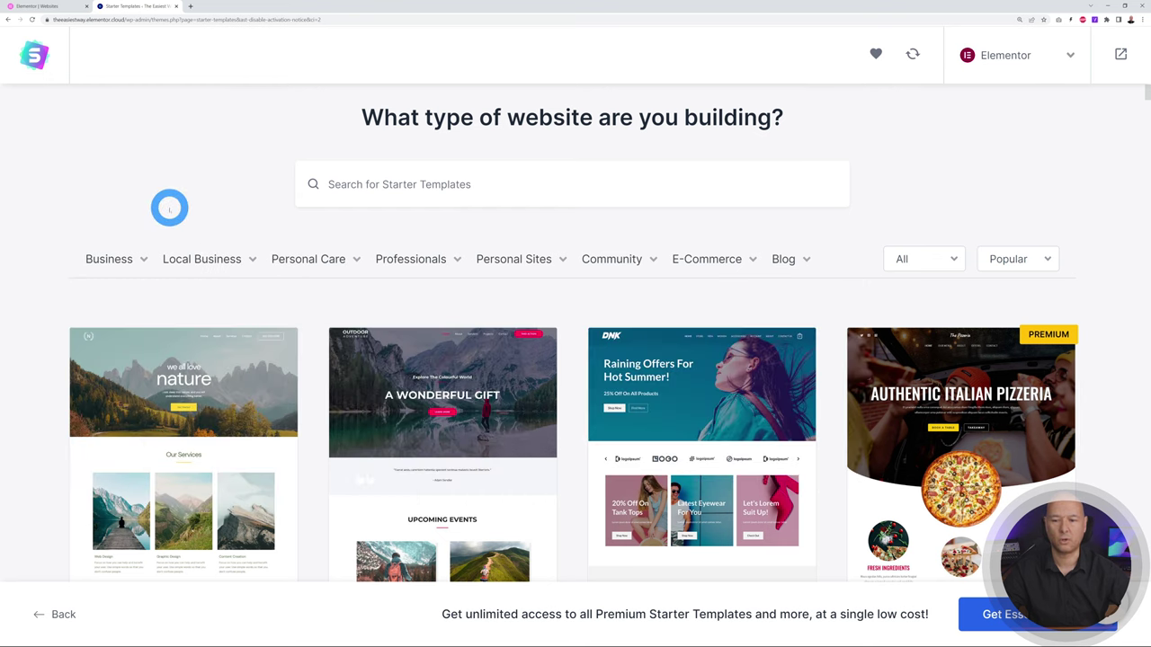
pyautogui.scroll(1, 921, 201)
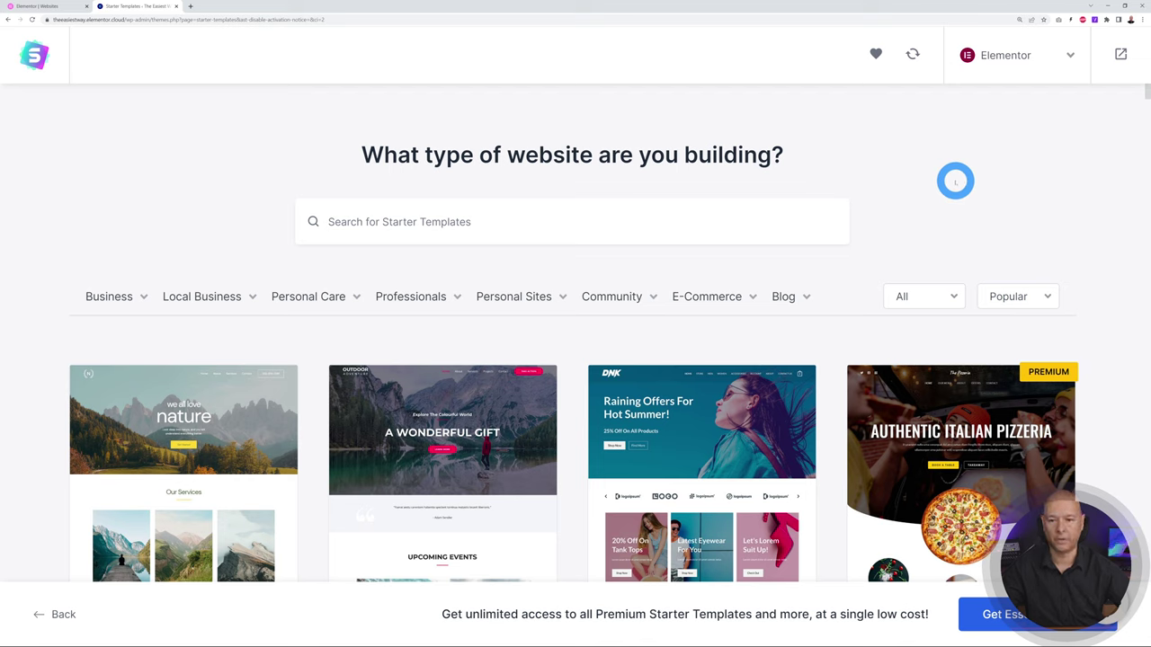
pyautogui.moveTo(108, 303)
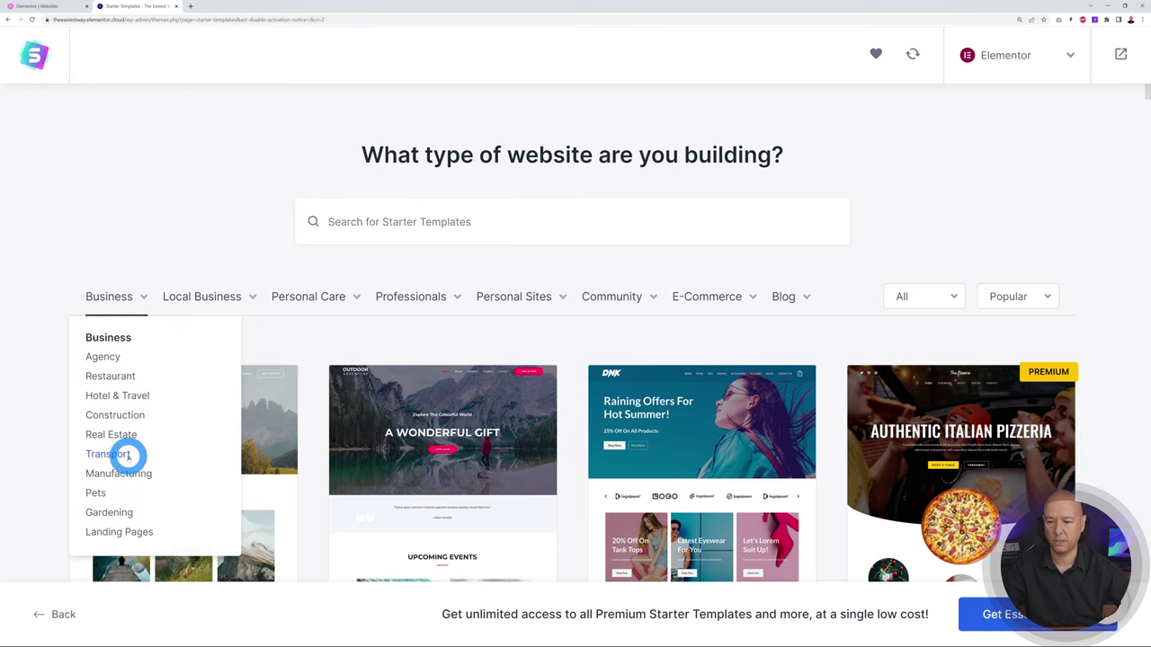
pyautogui.moveTo(435, 297)
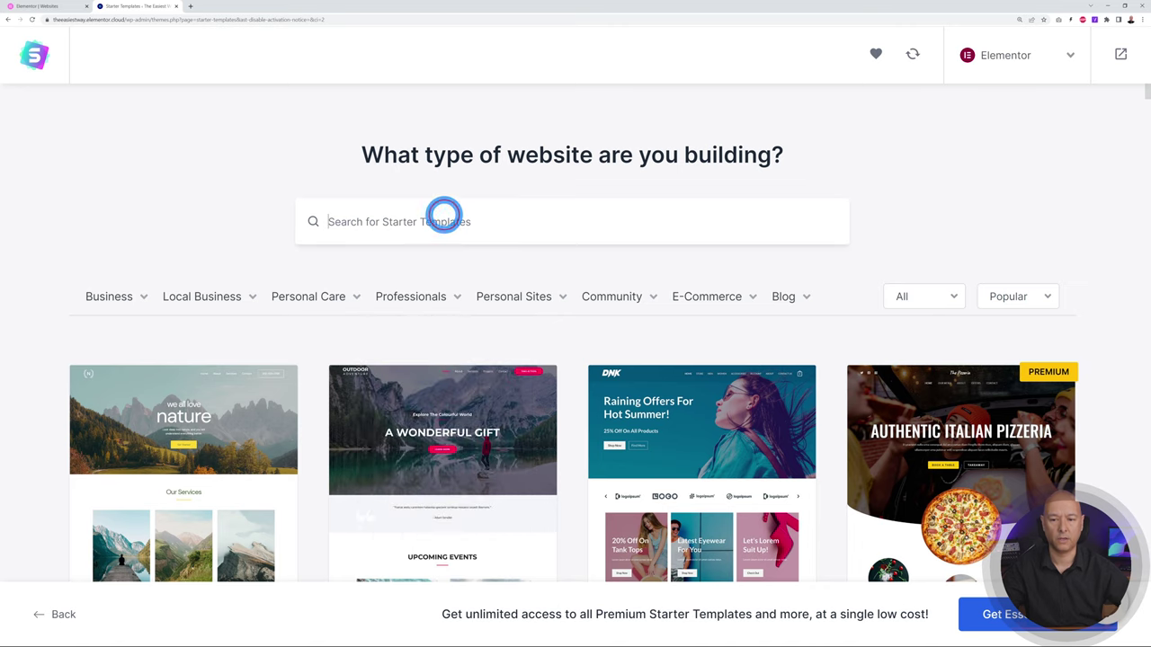
# - Search the starter templates for "accountant"
pyautogui.write('accountant')
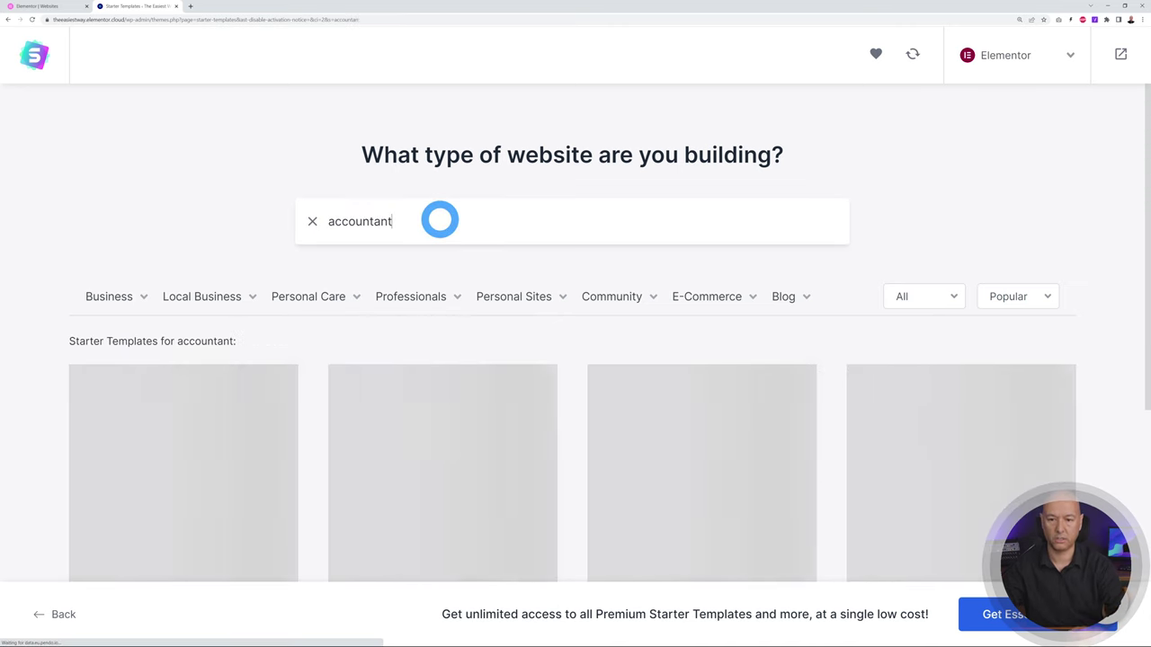
pyautogui.scroll(-3, 56, 284)
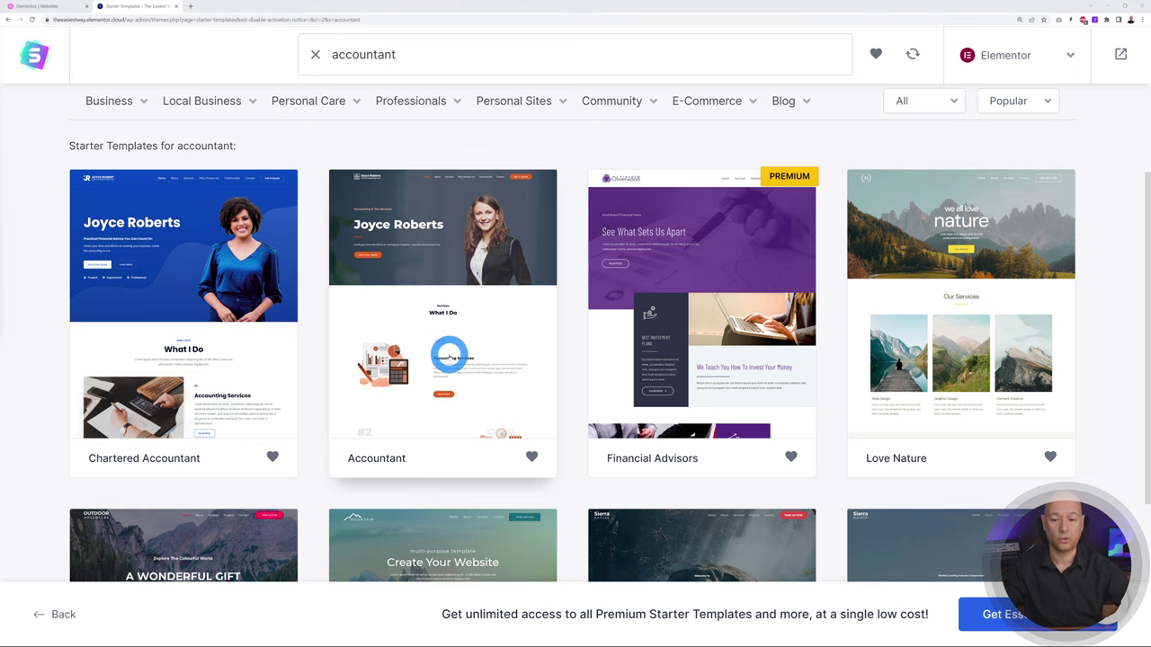
# - Preview the Accountant template's page sections and return to the search results
pyautogui.click(448, 354)
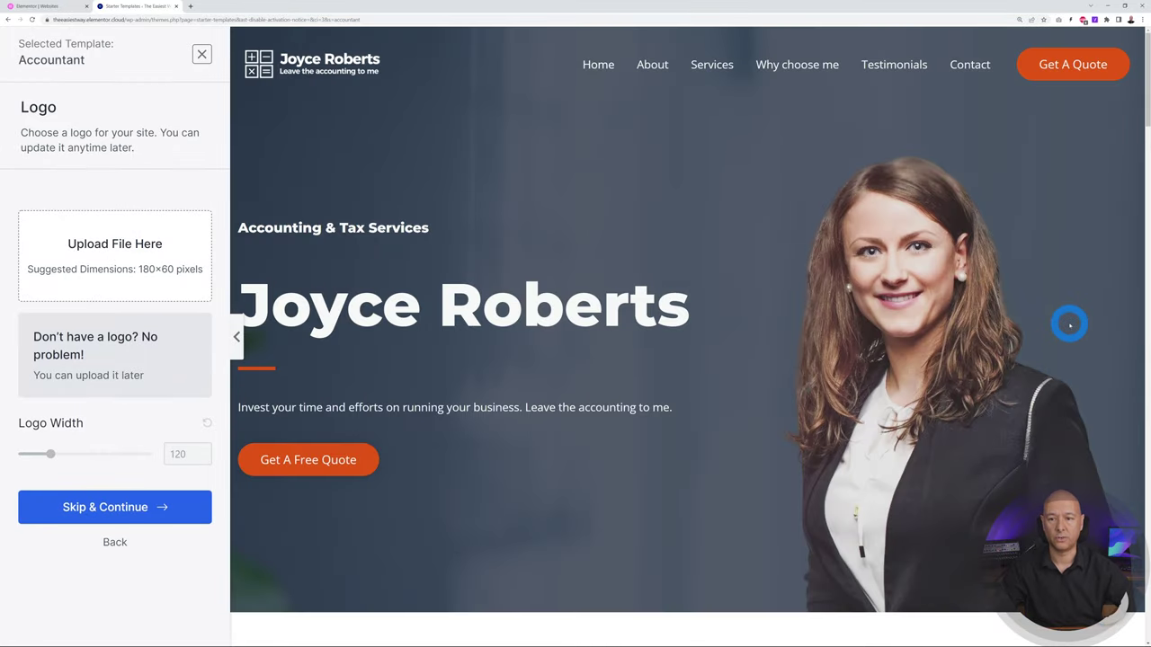
pyautogui.scroll(-10, 1069, 324)
pyautogui.scroll(-15, 1084, 326)
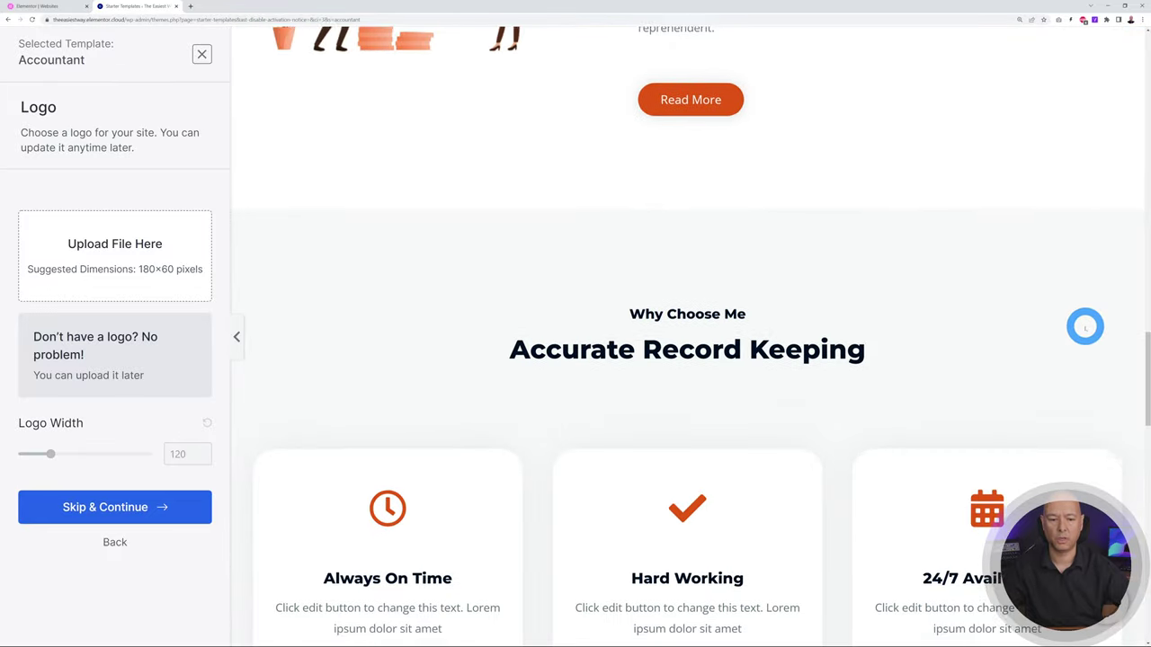
pyautogui.scroll(8, 1085, 325)
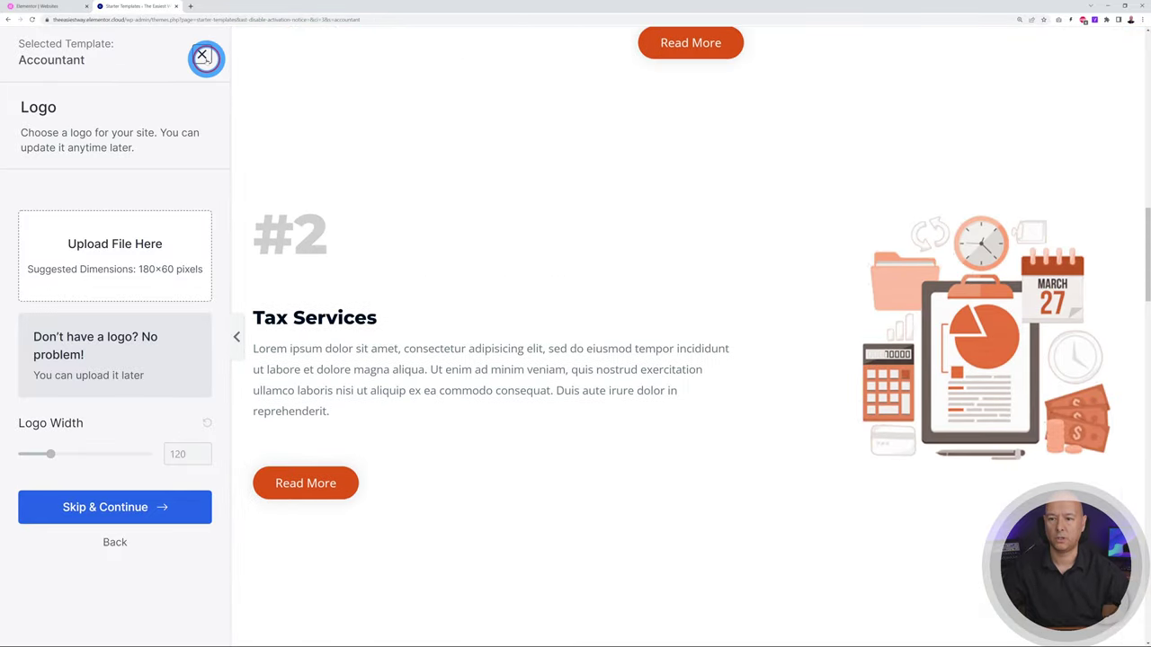
pyautogui.click(202, 56)
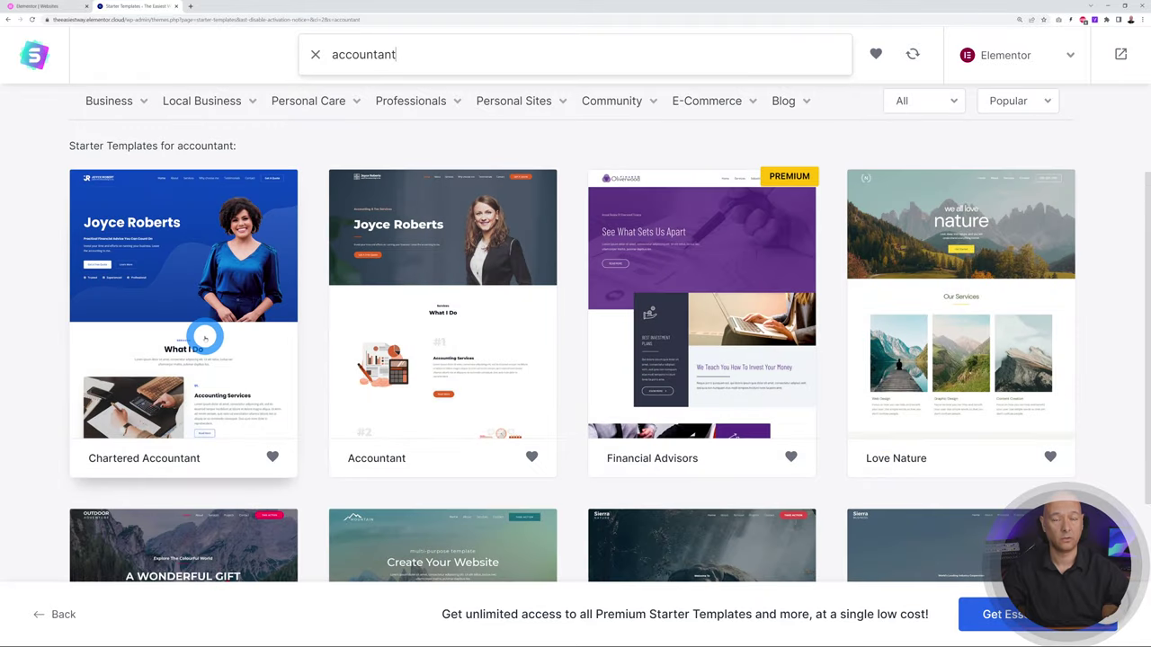
# - Select the Chartered Accountant template, look through its preview, and continue without uploading a logo
pyautogui.click(205, 338)
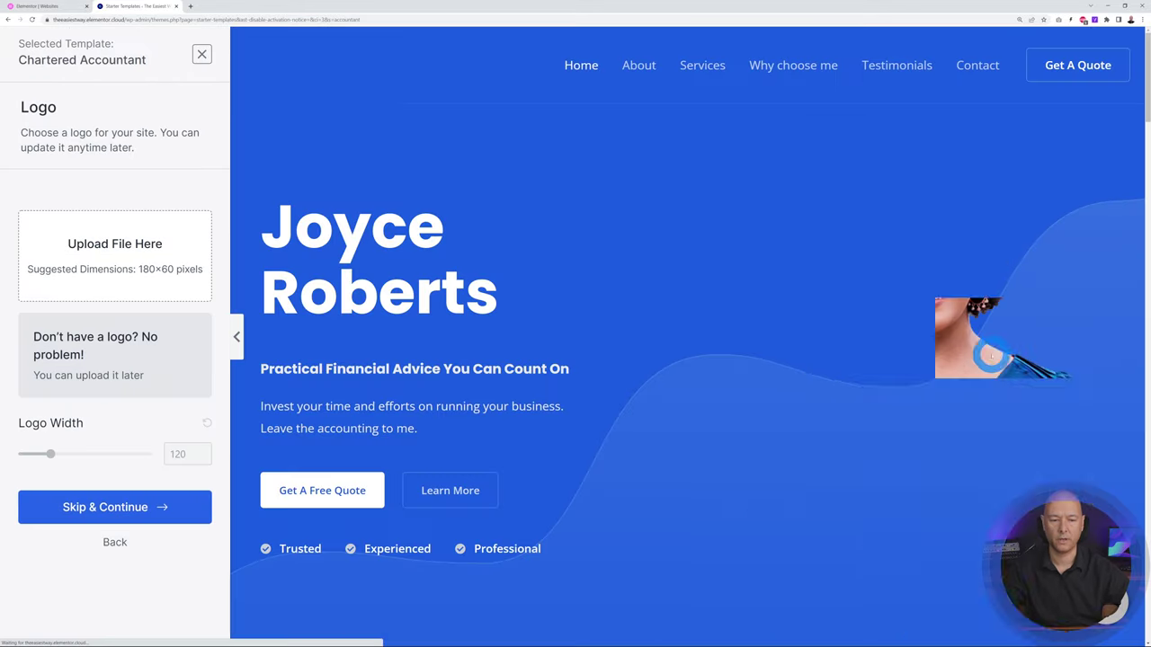
pyautogui.scroll(-10, 1044, 332)
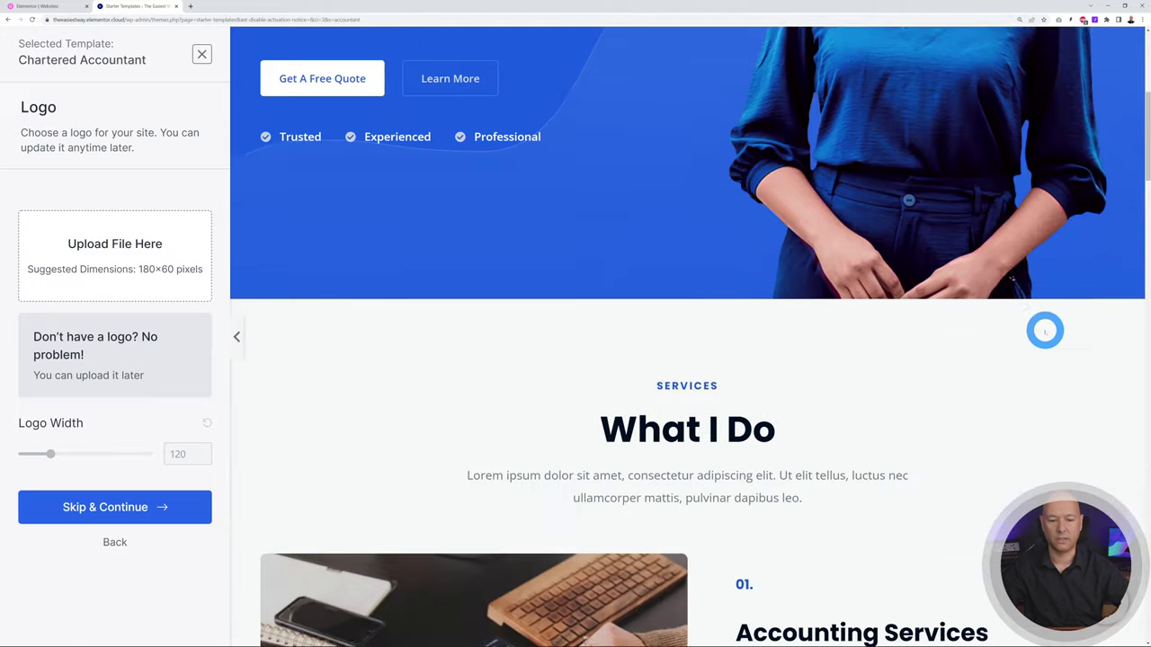
pyautogui.scroll(-7, 1046, 330)
pyautogui.scroll(10, 1045, 330)
pyautogui.scroll(6, 1045, 330)
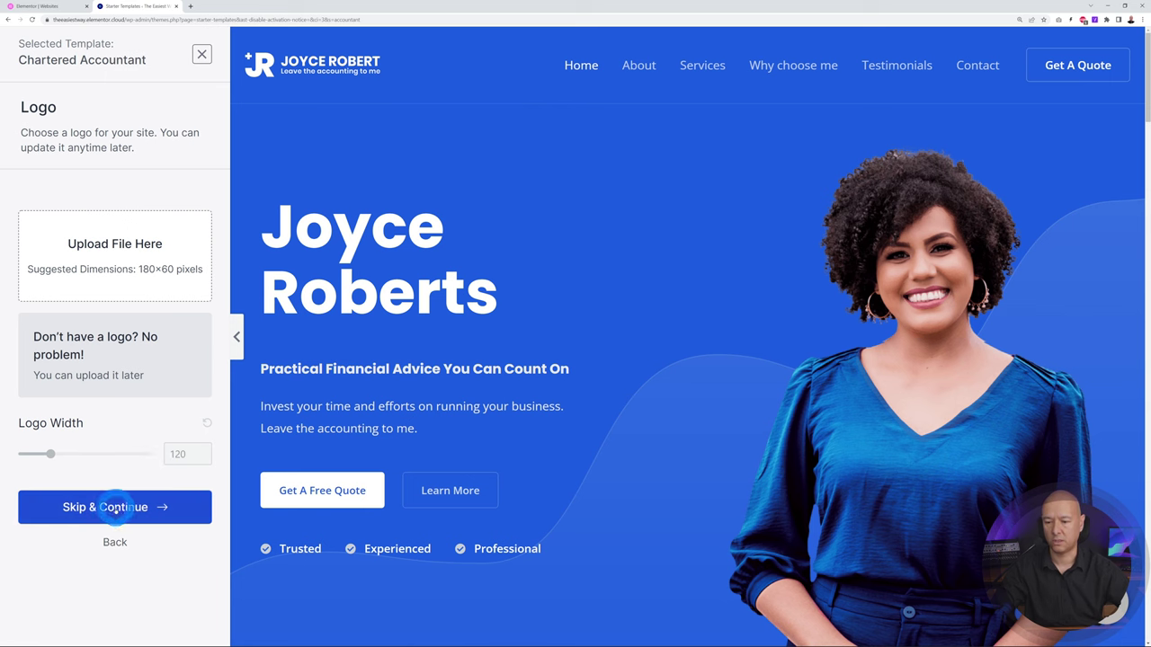
pyautogui.click(130, 509)
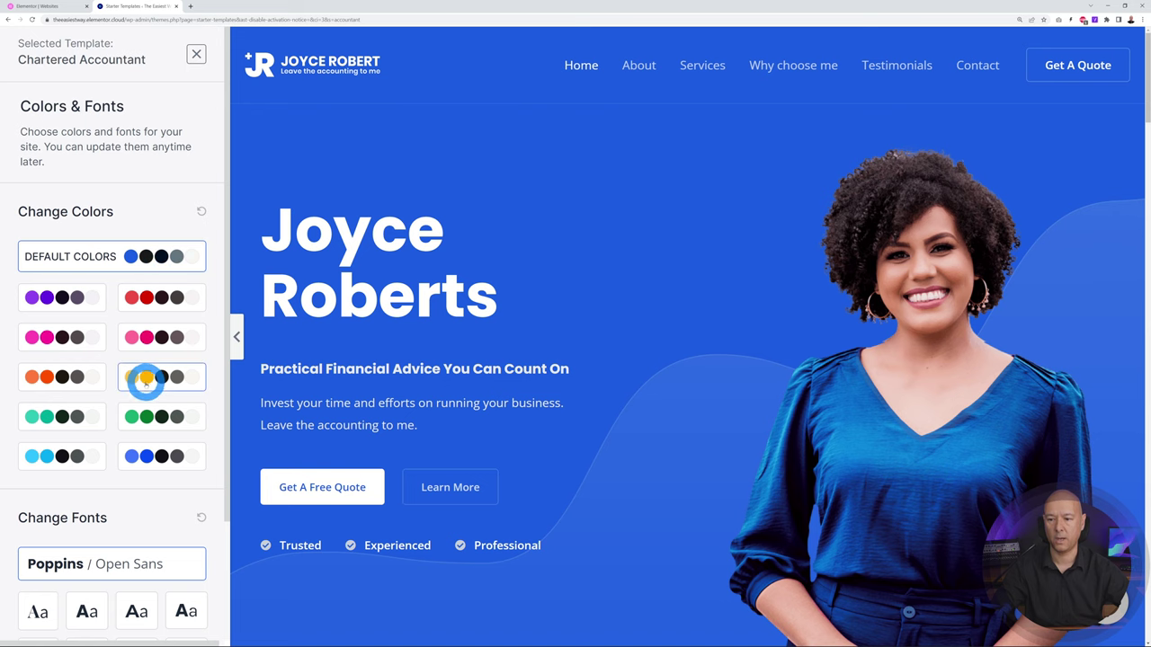
# - Try several color palettes on the template, including pink, yellow and red, and settle on the purple one
pyautogui.click(65, 302)
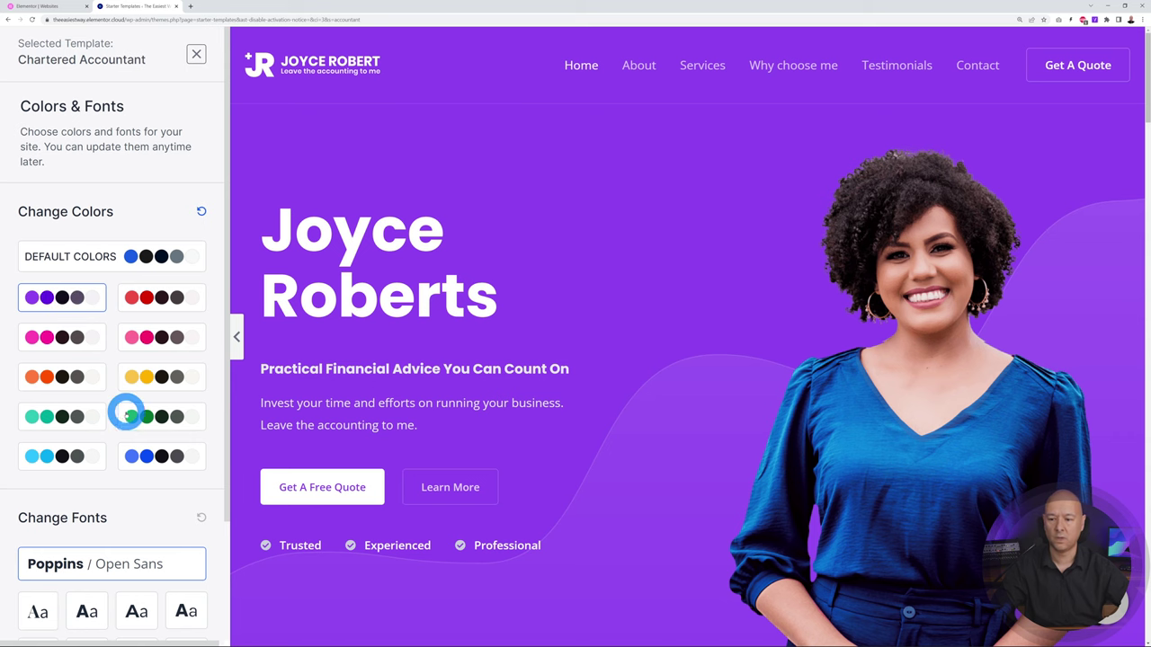
pyautogui.click(154, 418)
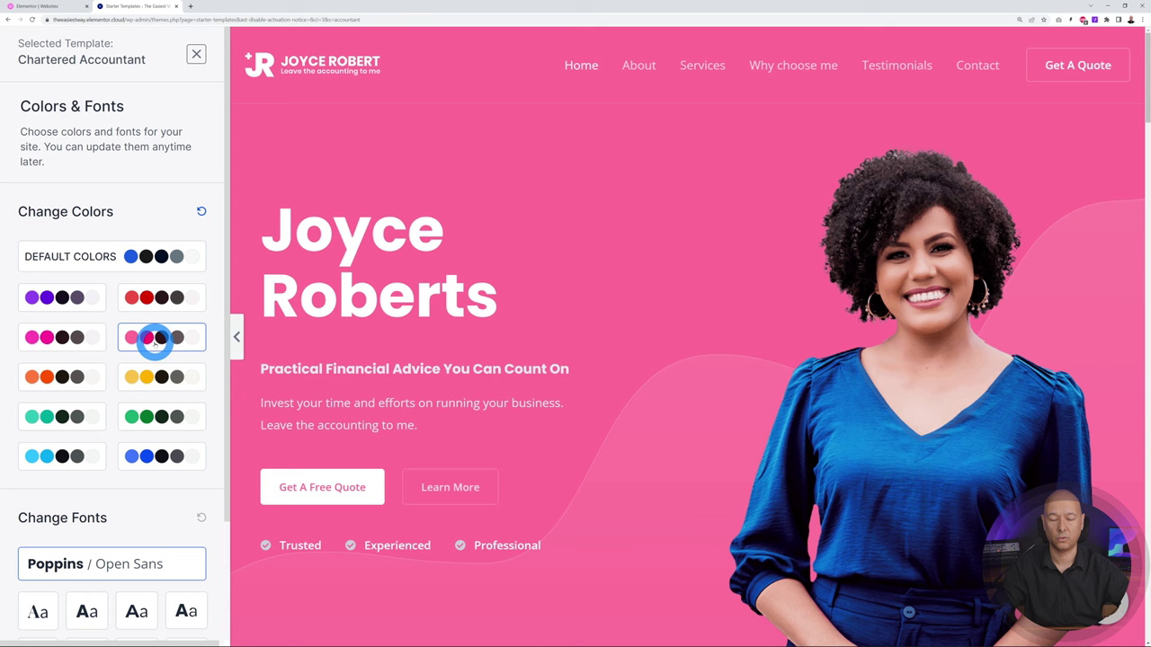
pyautogui.click(155, 376)
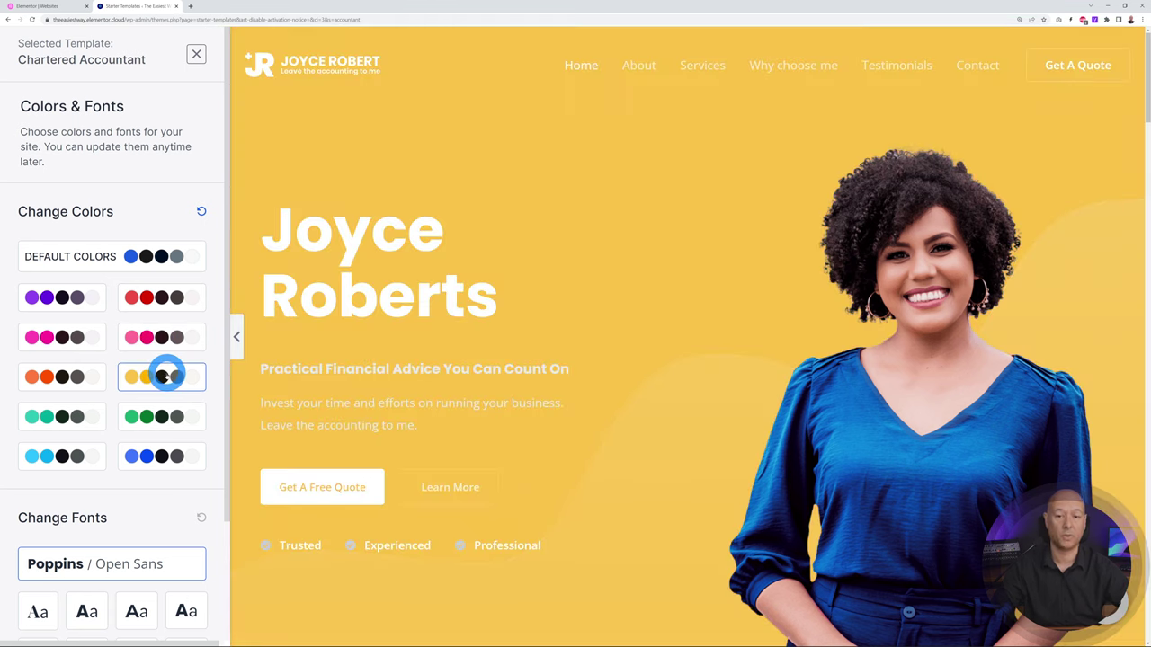
pyautogui.click(72, 331)
pyautogui.click(178, 335)
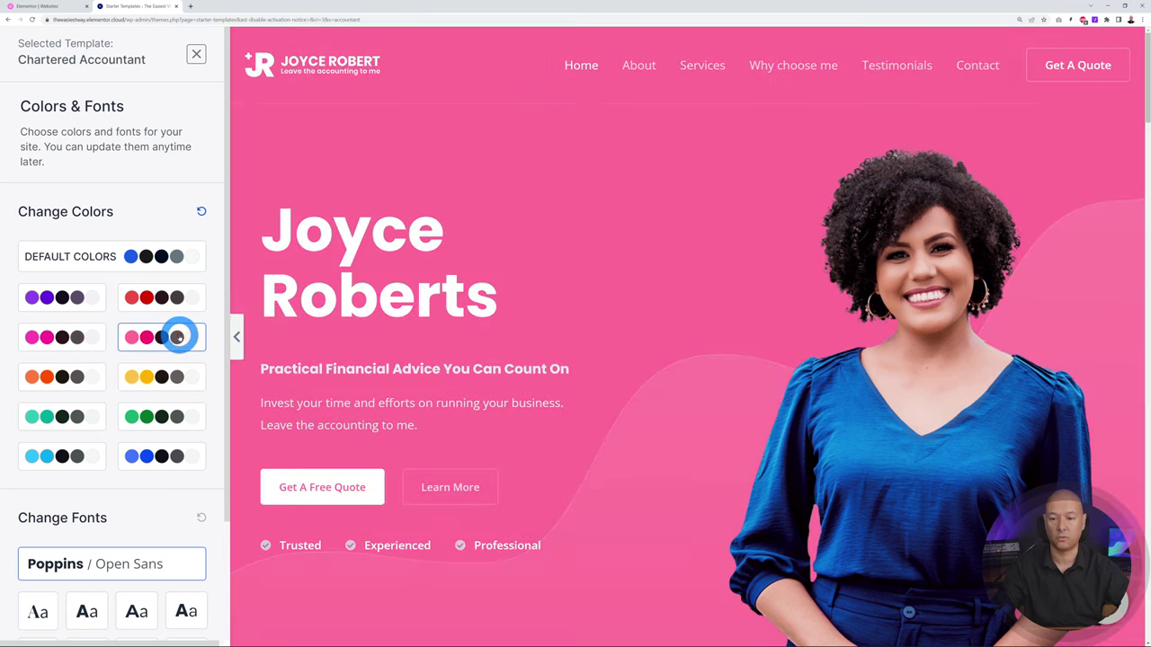
pyautogui.click(162, 301)
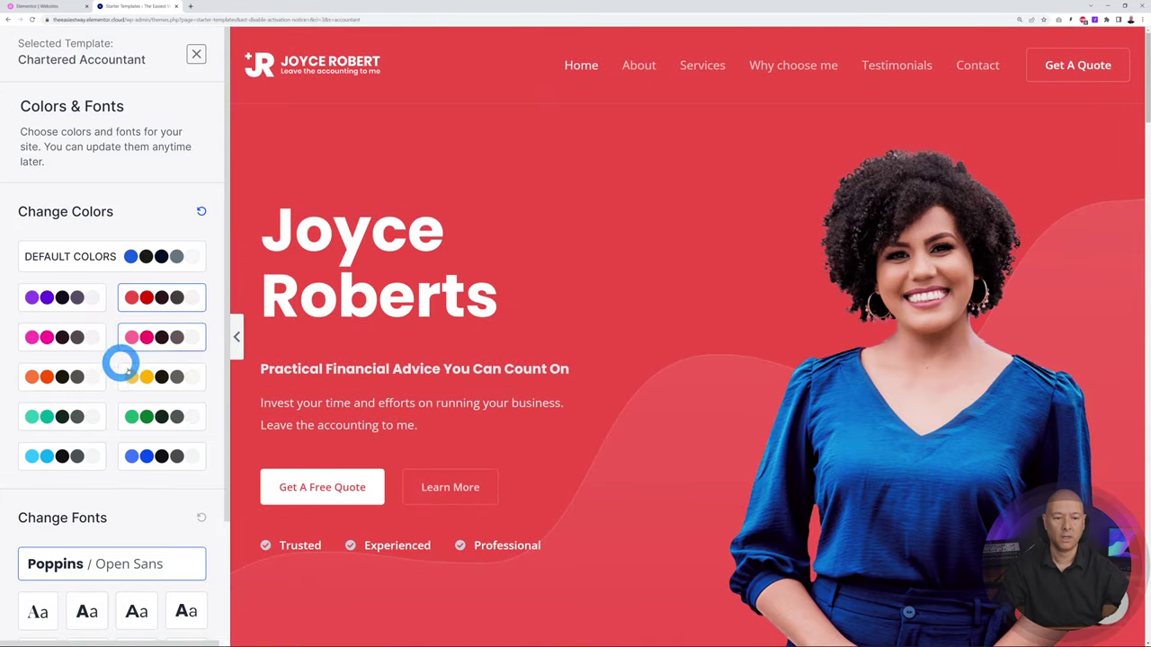
pyautogui.click(71, 301)
# - Try several font pairings, including Montserrat / Lato, choose the serif-heading pairing in the second row of font options, and continue
pyautogui.scroll(-3, 602, 451)
pyautogui.scroll(3, 602, 452)
pyautogui.scroll(-2, 186, 529)
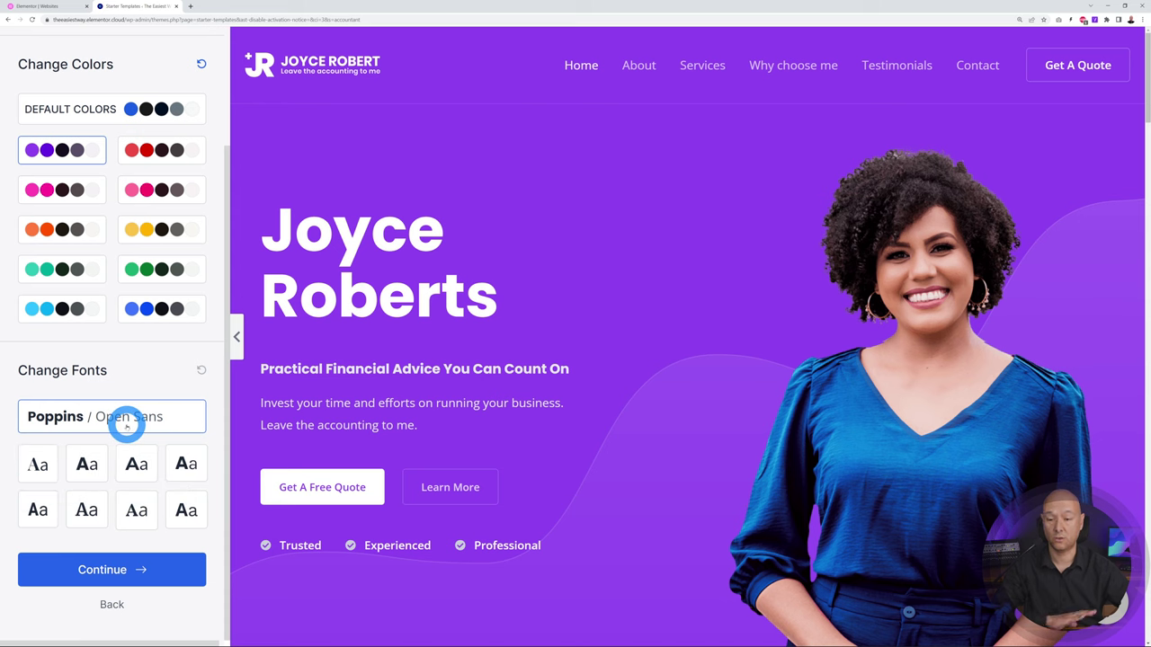
pyautogui.click(39, 463)
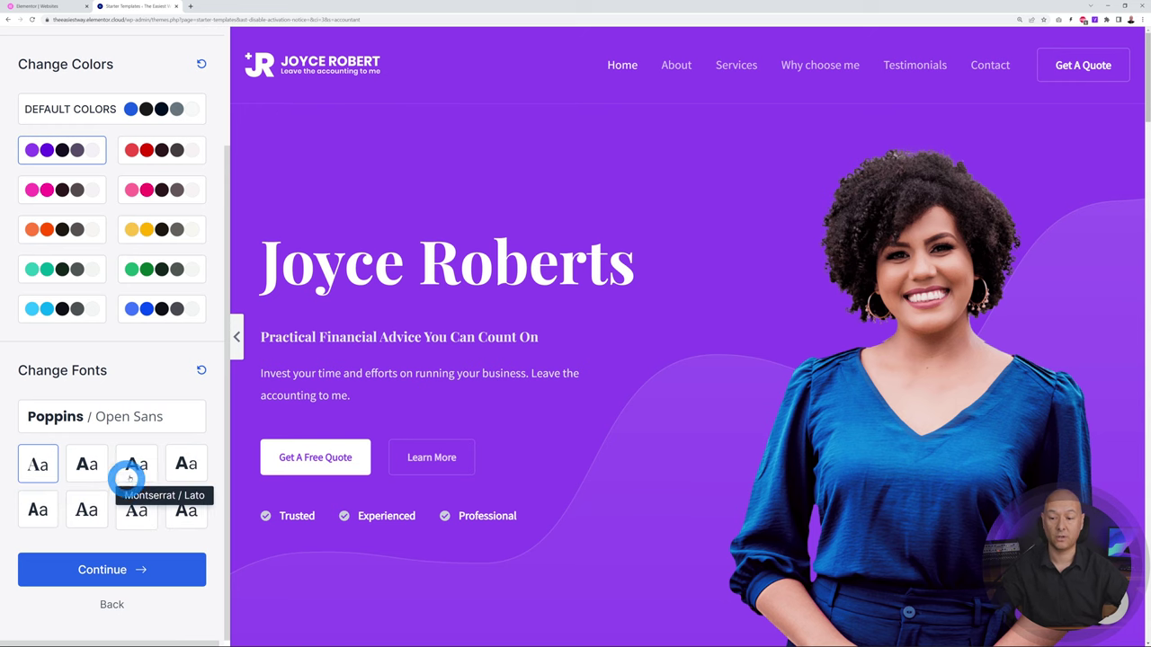
pyautogui.click(135, 465)
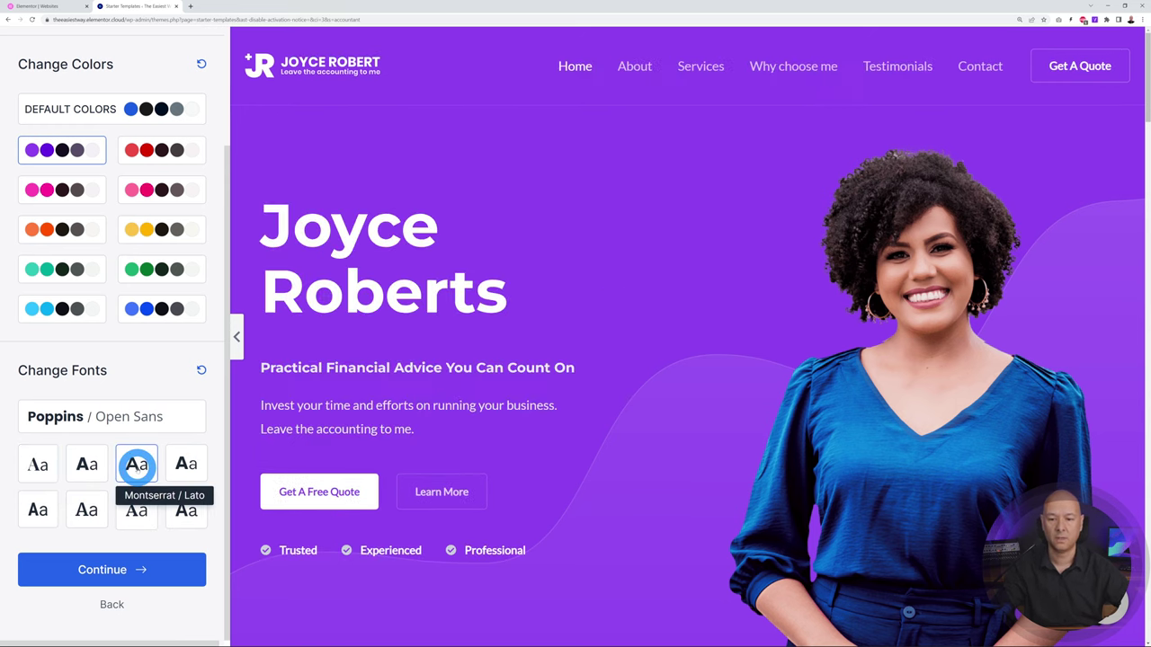
pyautogui.click(183, 463)
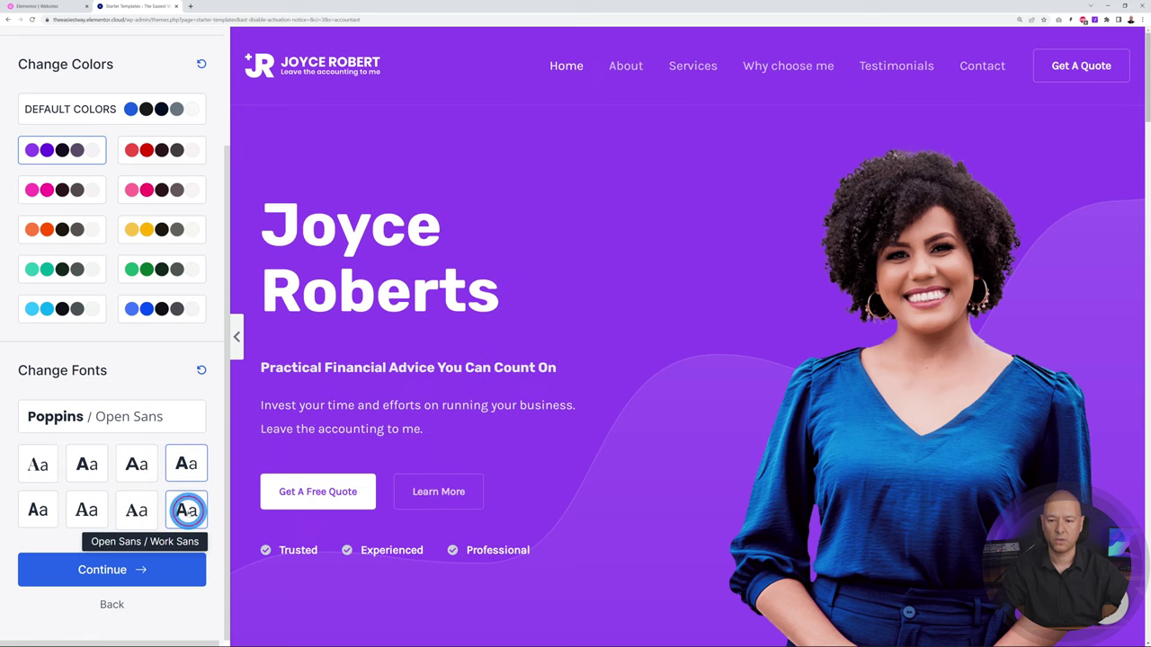
pyautogui.click(137, 510)
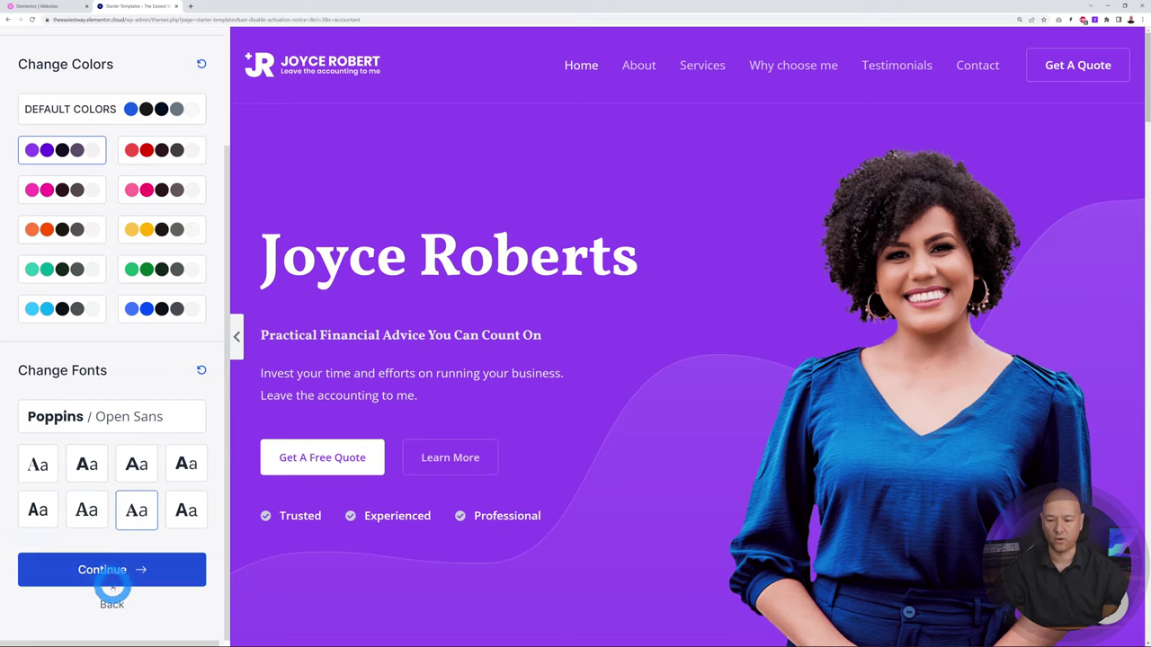
pyautogui.click(115, 570)
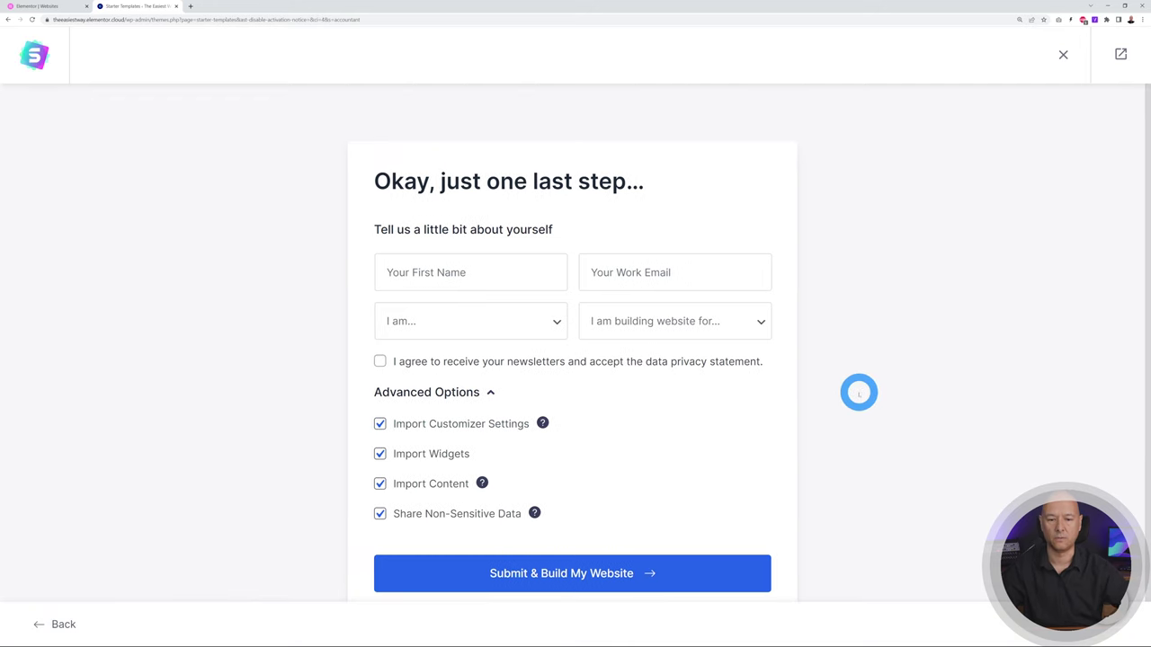
# - Submit the last setup form with all import options enabled and personal fields empty to build the website, and exit to the WordPress dashboard
pyautogui.scroll(-1, 877, 422)
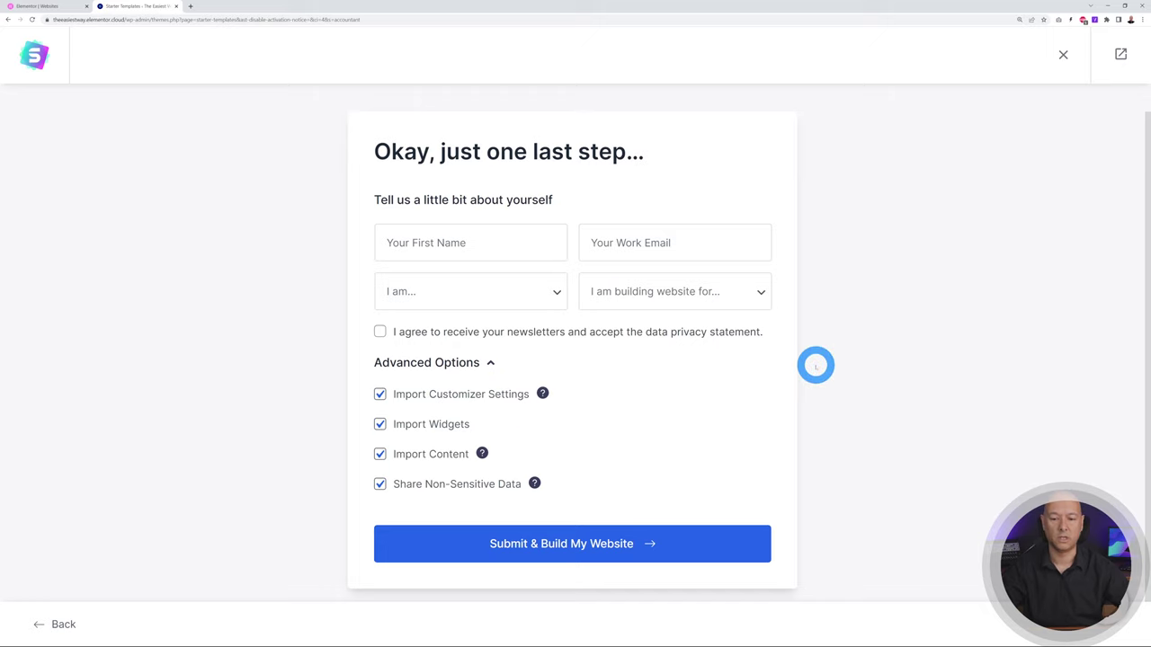
pyautogui.click(616, 543)
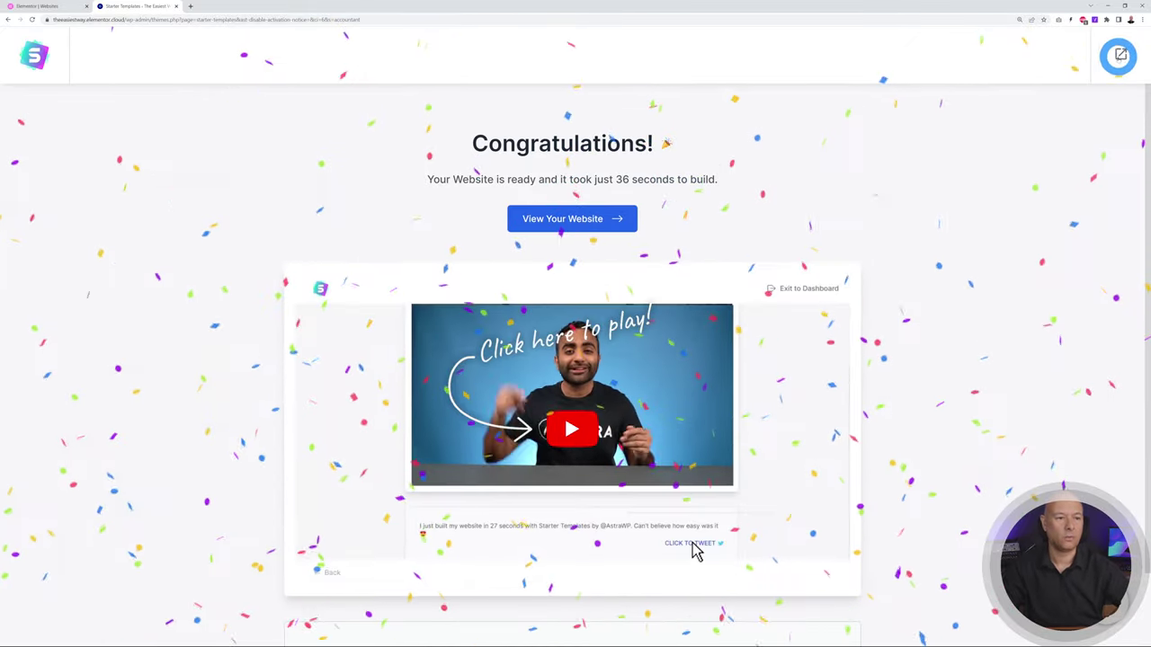
pyautogui.click(1121, 54)
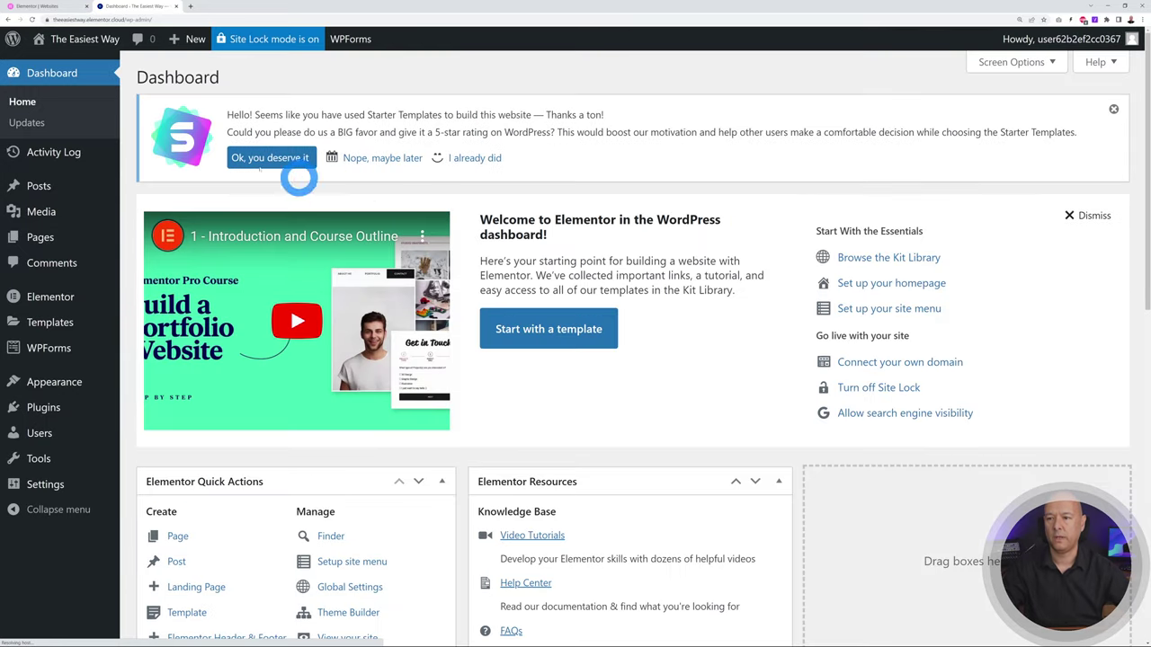
# - Open the live site of The Easiest Way in a new browser tab and switch to it
pyautogui.moveTo(77, 45)
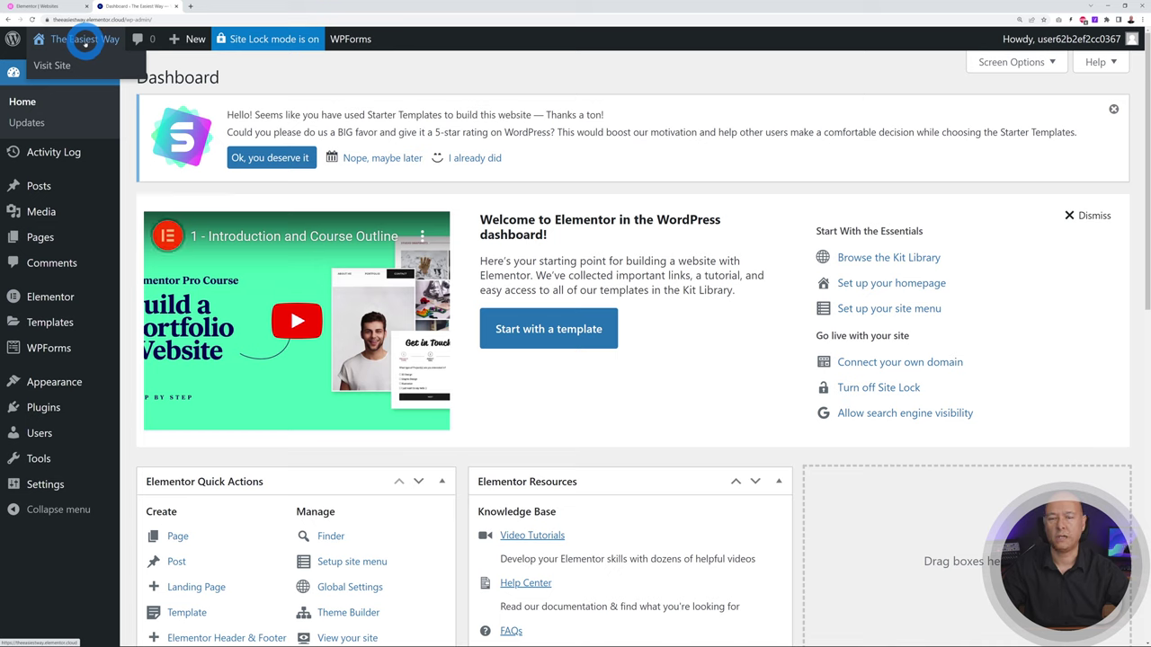
pyautogui.rightClick(64, 66)
pyautogui.click(81, 74)
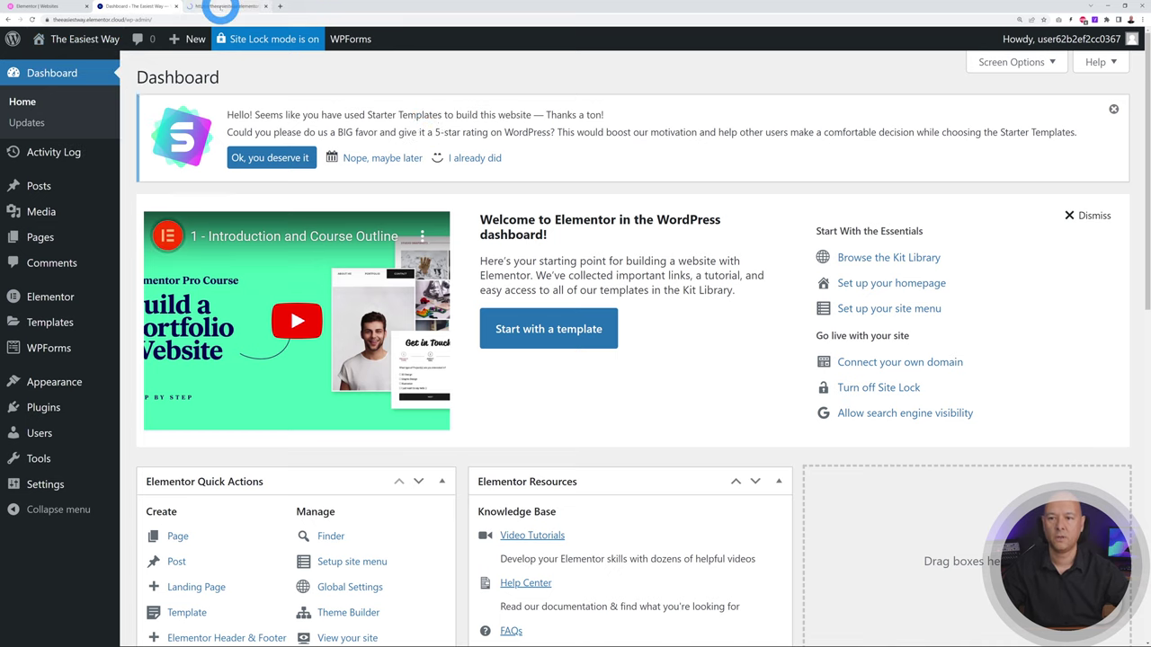
pyautogui.click(218, 7)
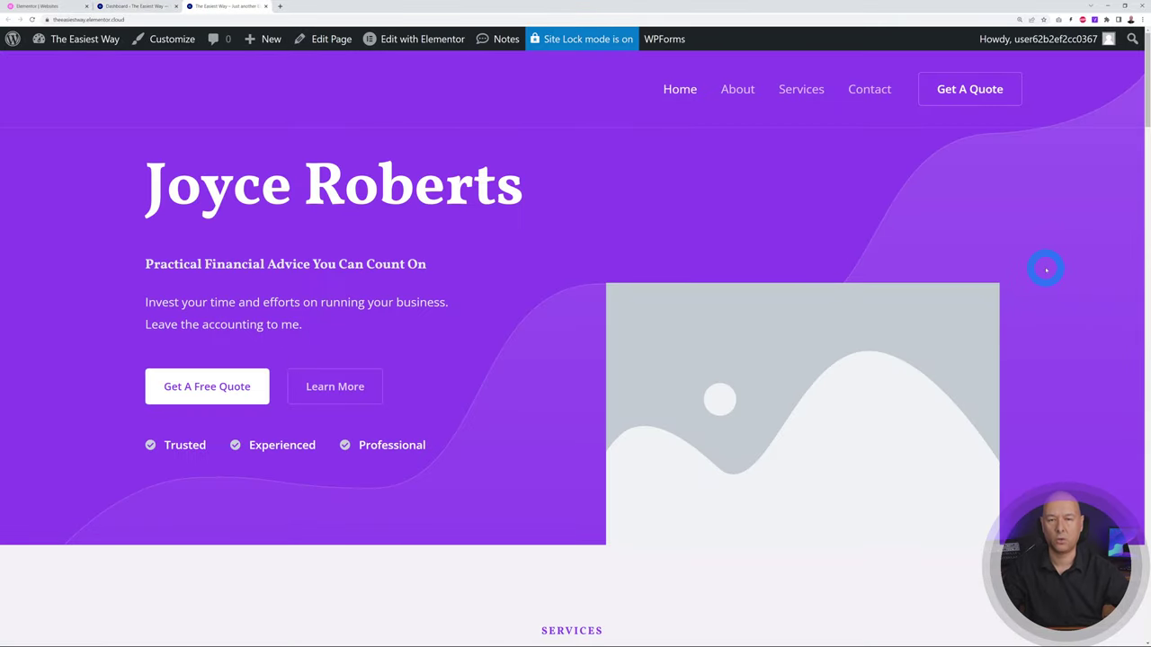
# - Look through the live home page from the hero section down to the testimonials and back
pyautogui.scroll(-5, 1046, 268)
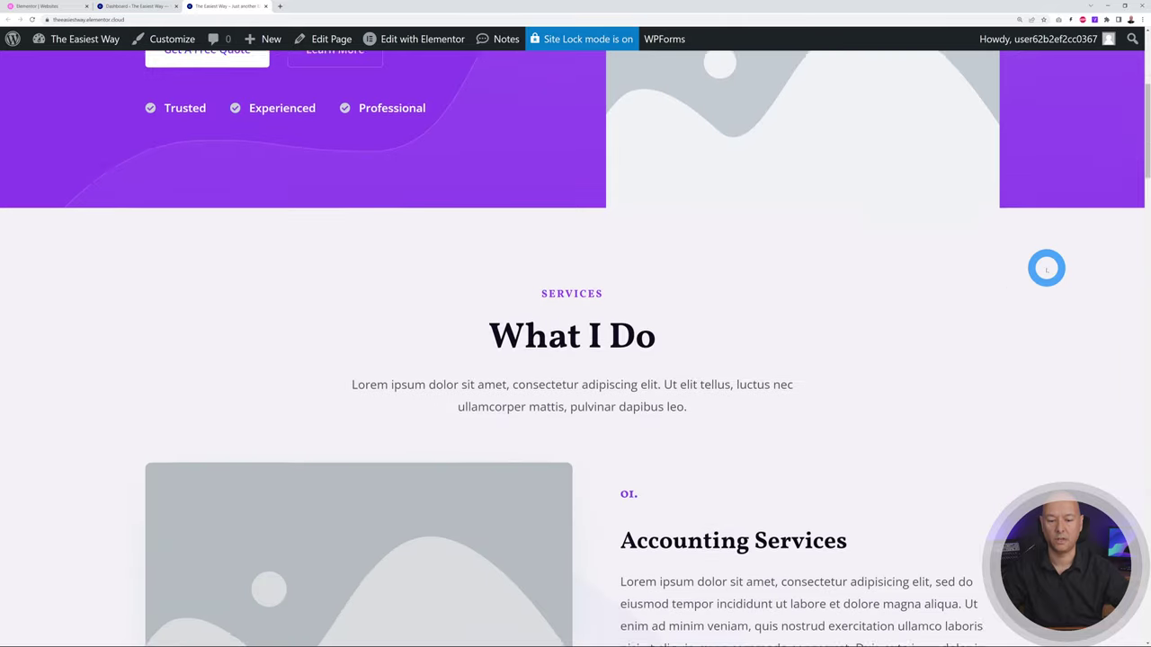
pyautogui.scroll(-10, 1045, 269)
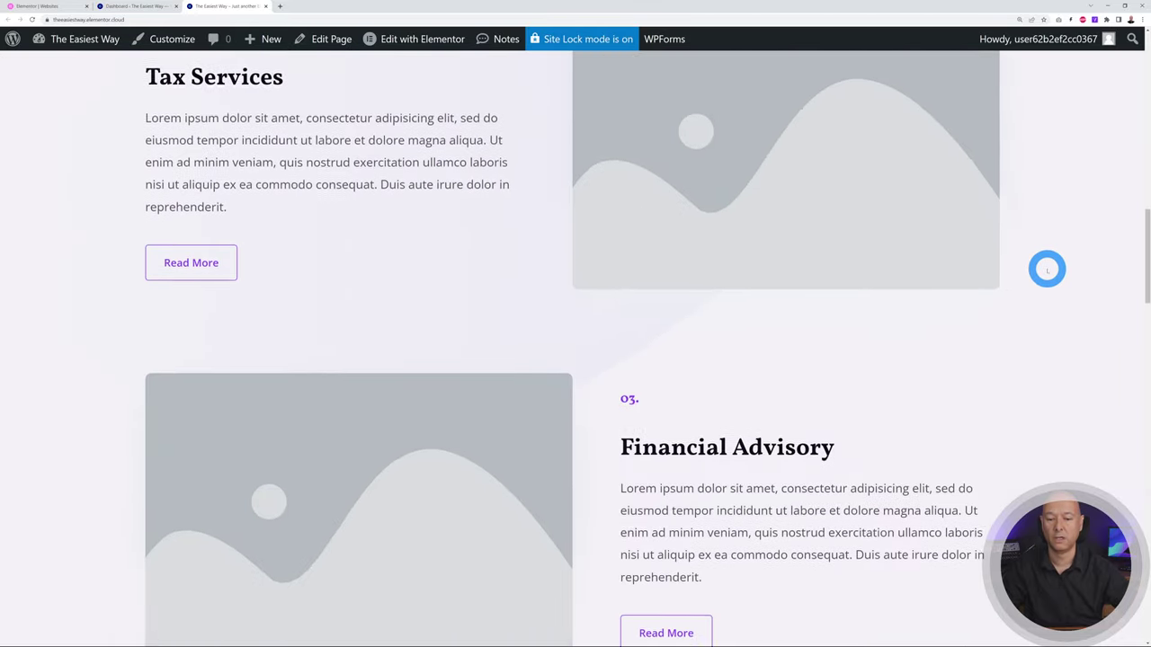
pyautogui.scroll(-5, 1046, 269)
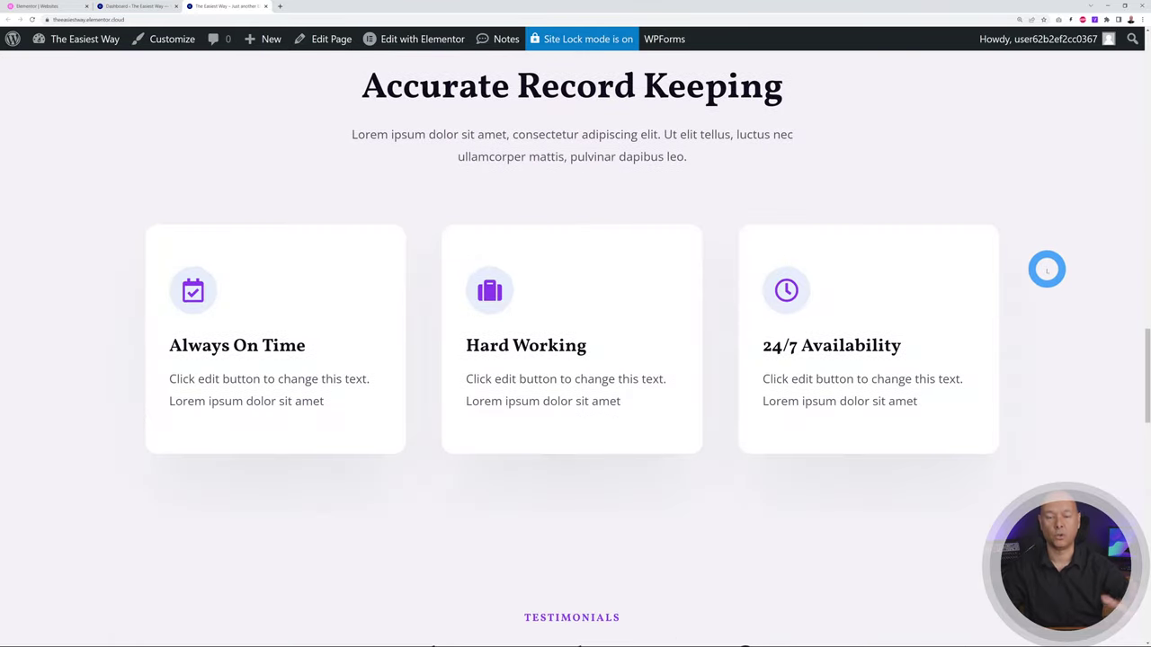
pyautogui.scroll(-8, 1047, 270)
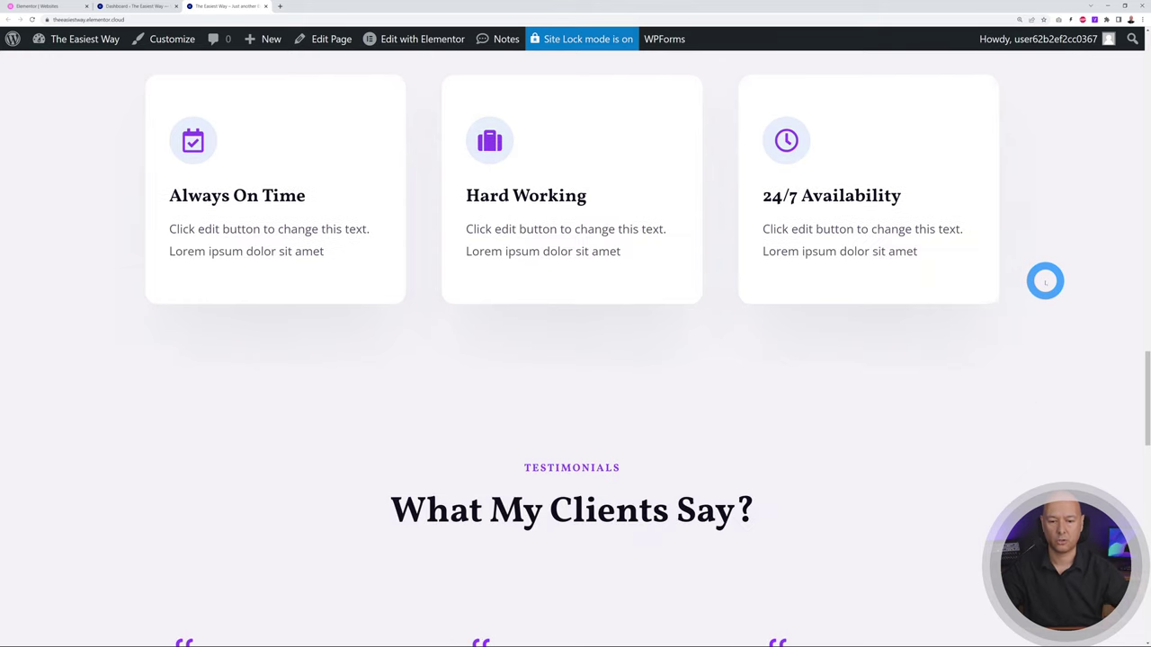
pyautogui.scroll(5, 1050, 282)
pyautogui.scroll(15, 1052, 285)
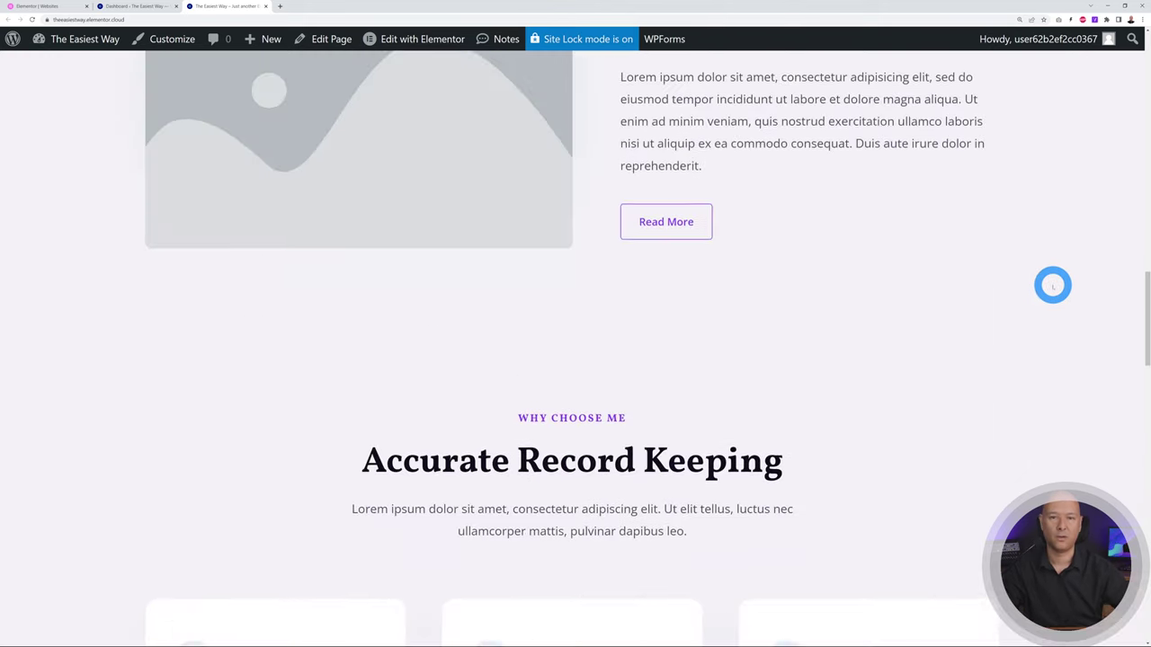
pyautogui.scroll(4, 1053, 285)
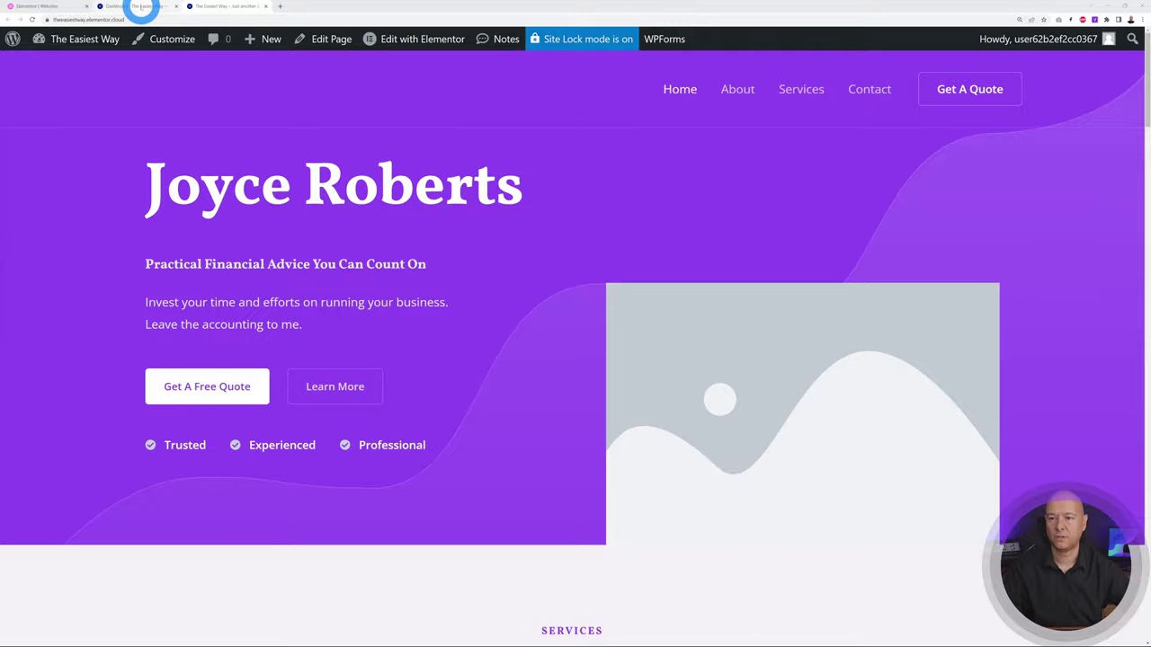
# - Return to the WordPress dashboard and open the Home page from the site's pages for editing with Elementor
pyautogui.click(141, 6)
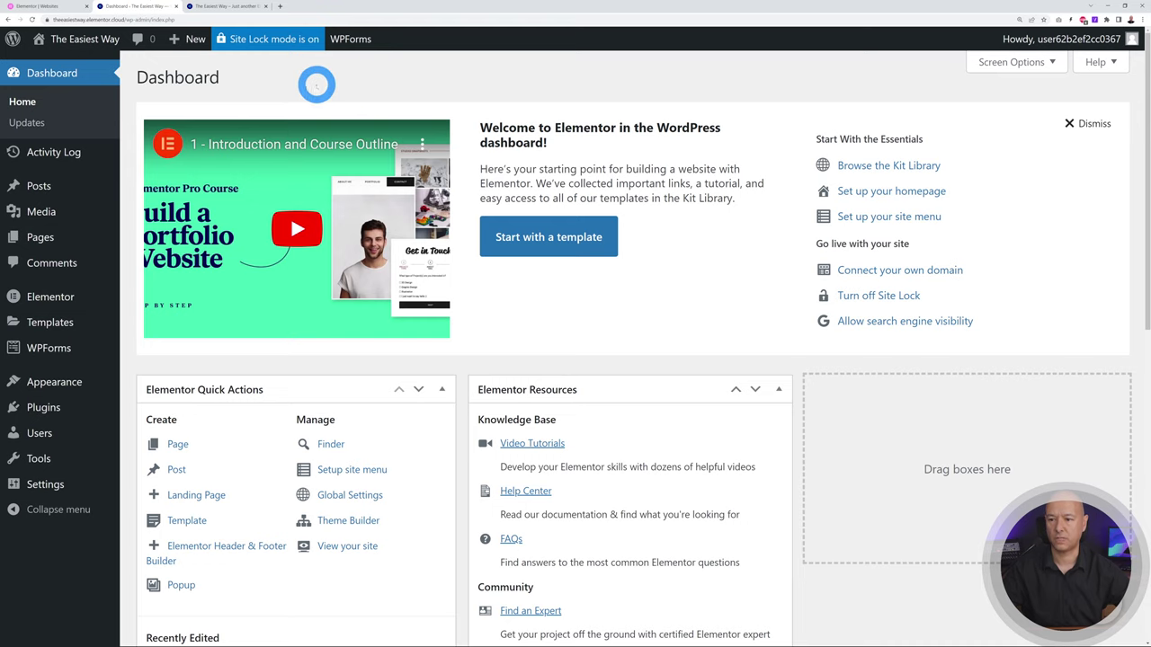
pyautogui.click(43, 238)
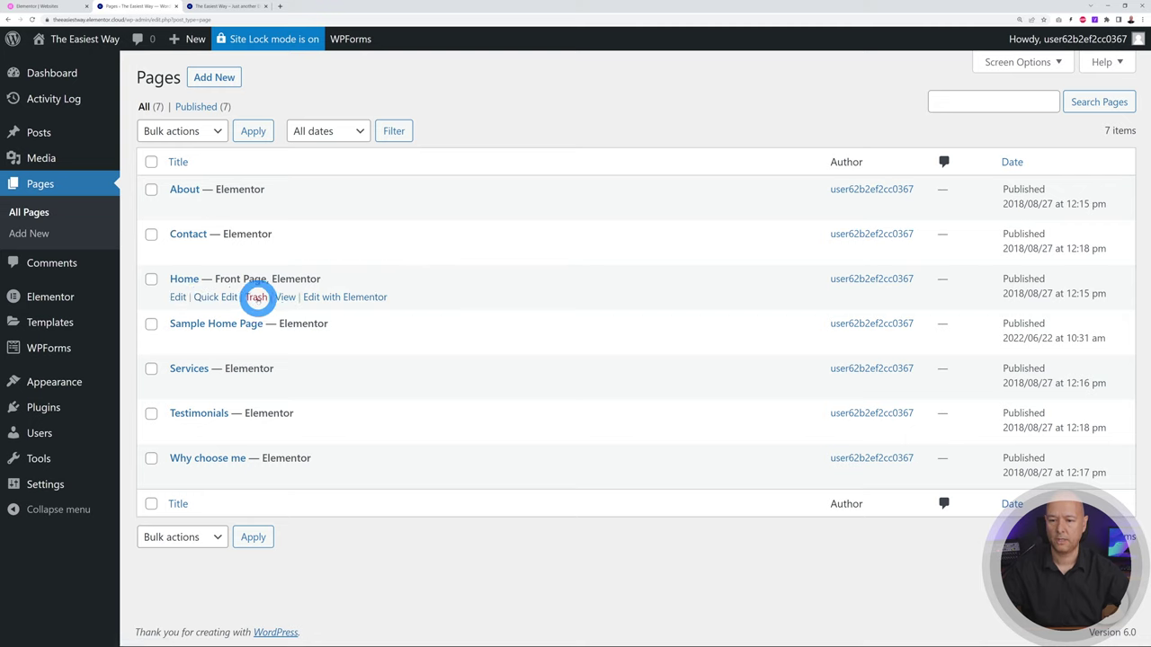
pyautogui.click(353, 297)
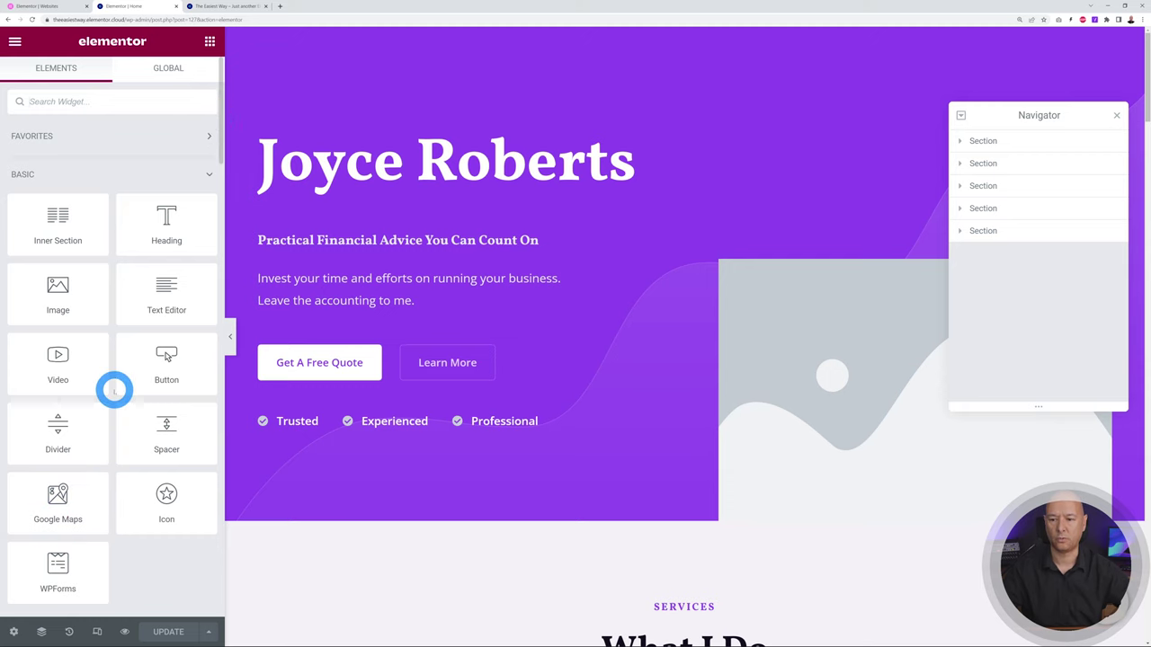
# - Look through the available Elementor widgets and close the Navigator
pyautogui.scroll(-2, 113, 386)
pyautogui.scroll(-15, 139, 389)
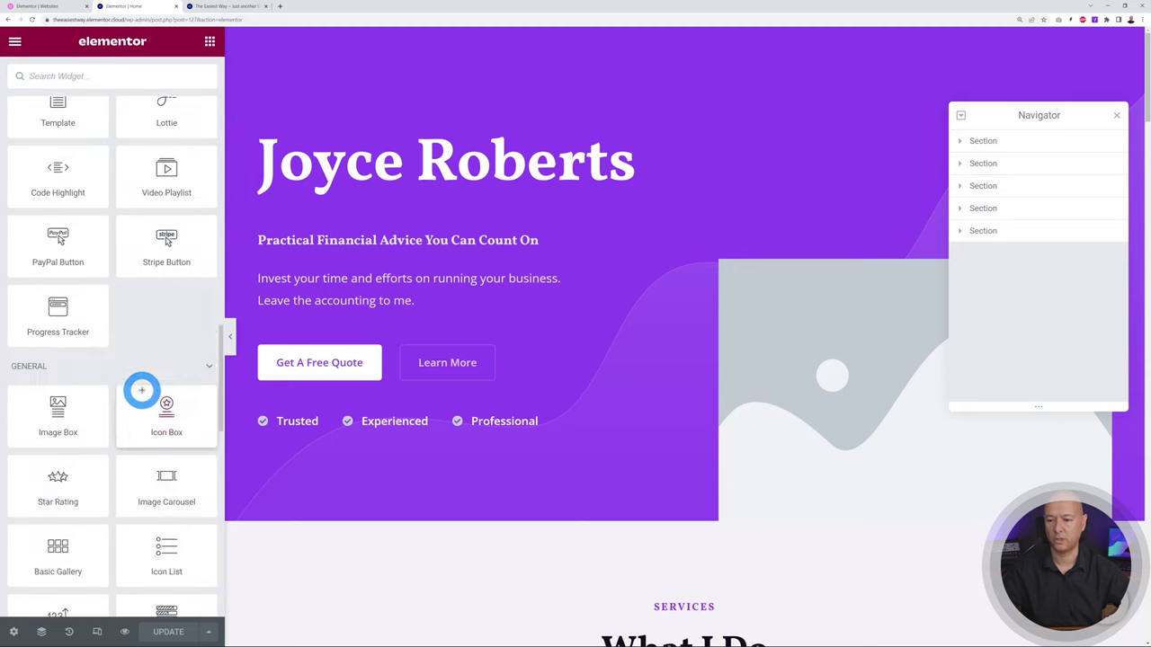
pyautogui.scroll(20, 142, 389)
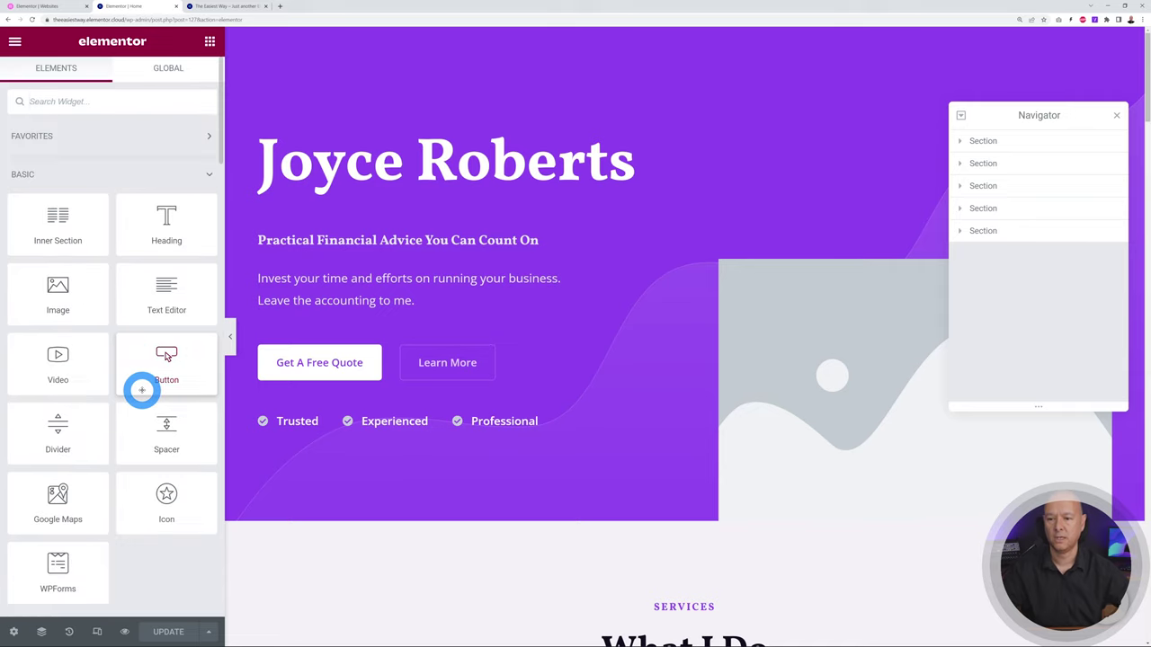
pyautogui.moveTo(172, 223)
pyautogui.mouseDown()
pyautogui.moveTo(321, 188)
pyautogui.moveTo(337, 210)
pyautogui.moveTo(226, 186)
pyautogui.moveTo(180, 225)
pyautogui.mouseUp()
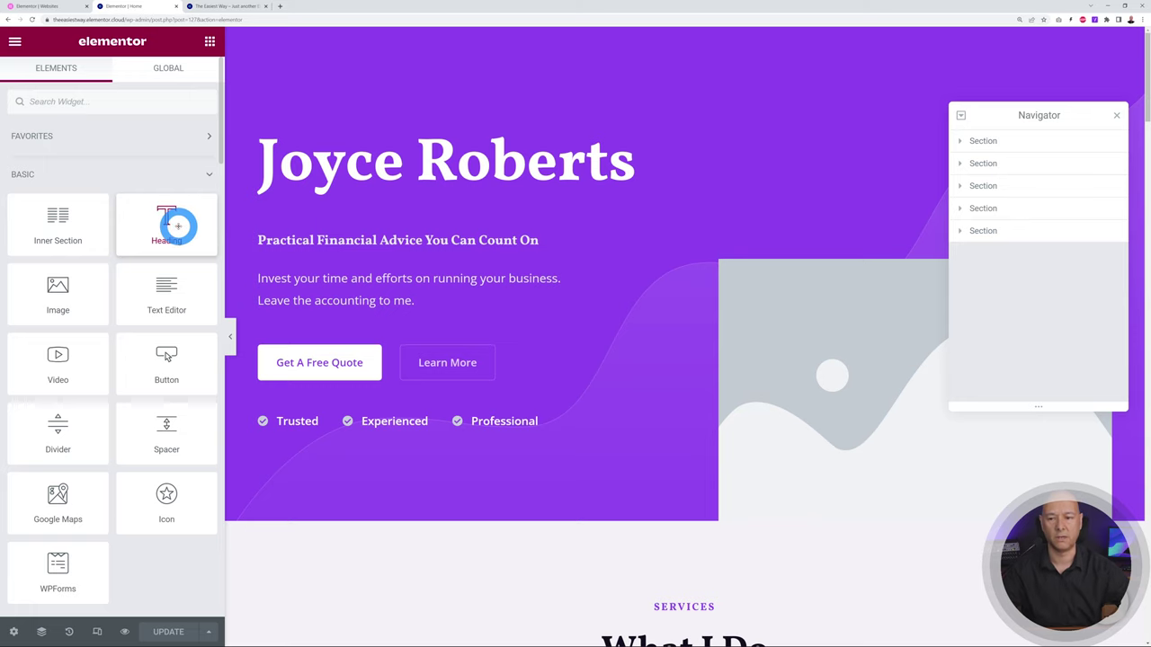
pyautogui.click(269, 158)
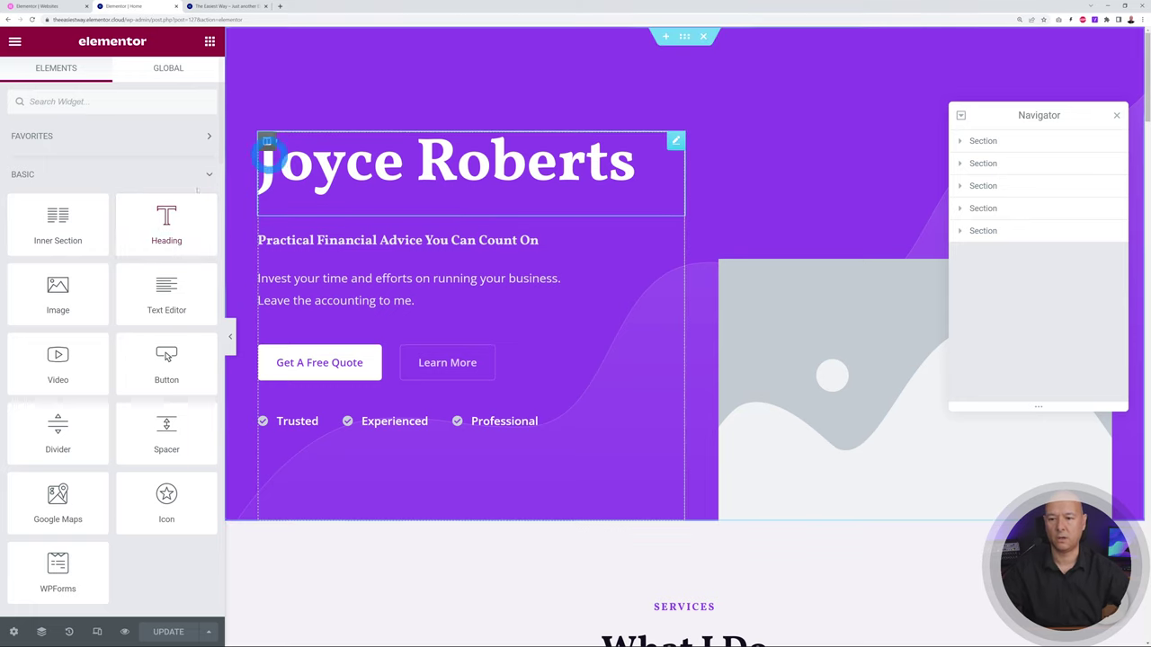
pyautogui.click(1116, 115)
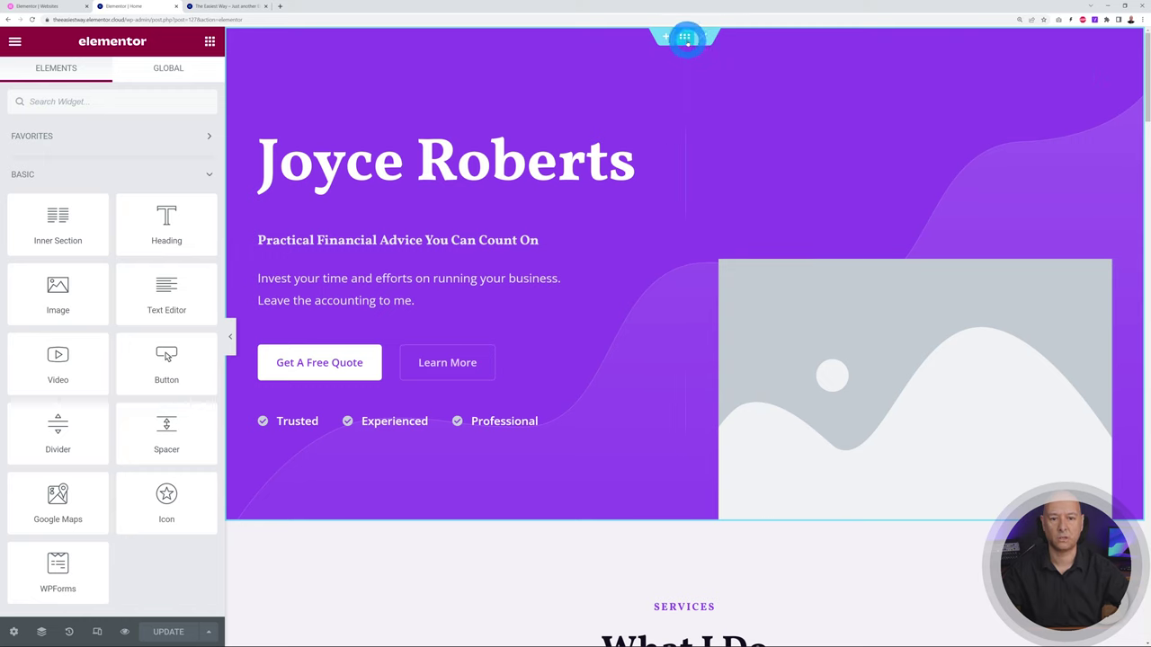
# - Inspect the settings of the hero section, its text column, both headings, the Learn More button and the icon list
pyautogui.click(684, 38)
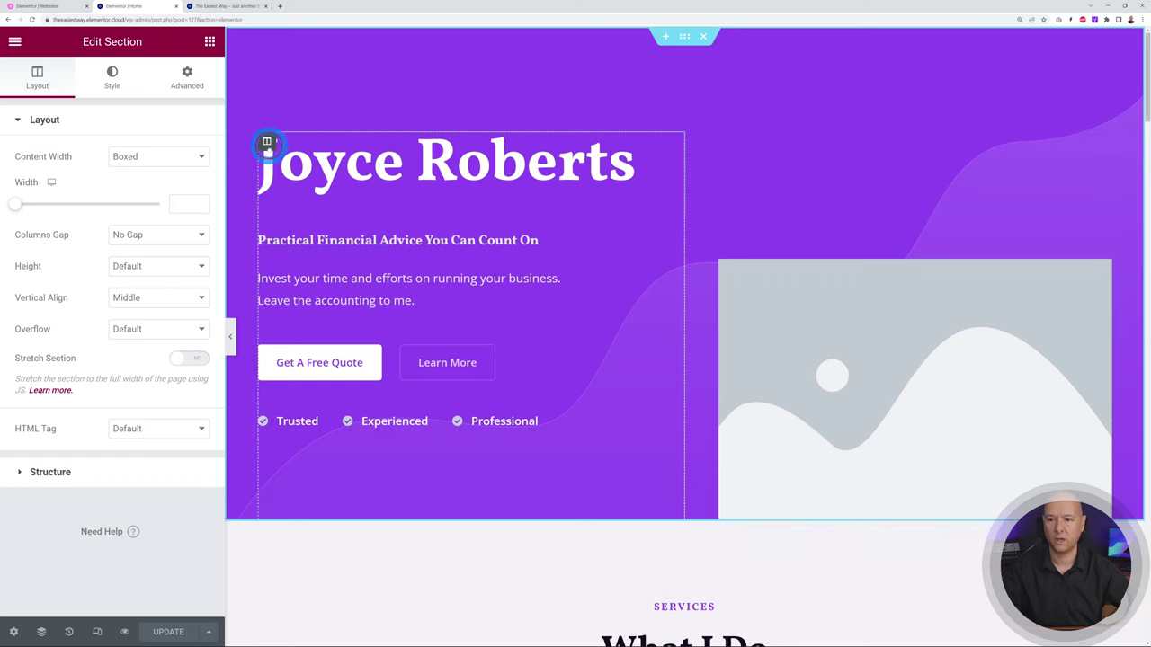
pyautogui.click(267, 144)
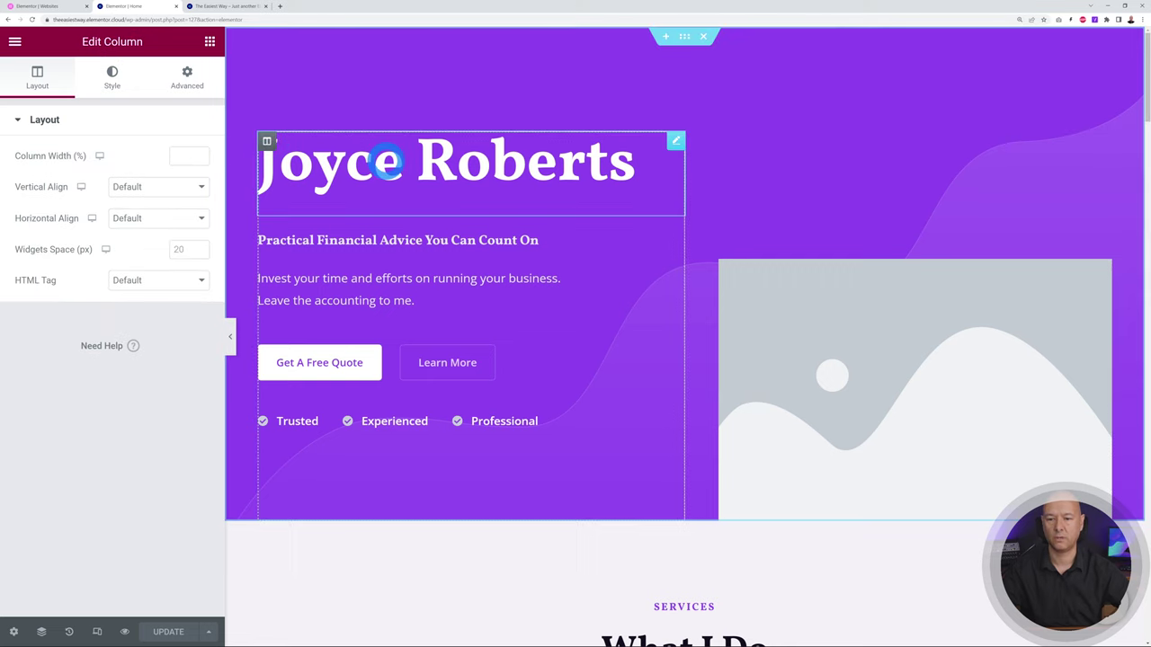
pyautogui.click(675, 145)
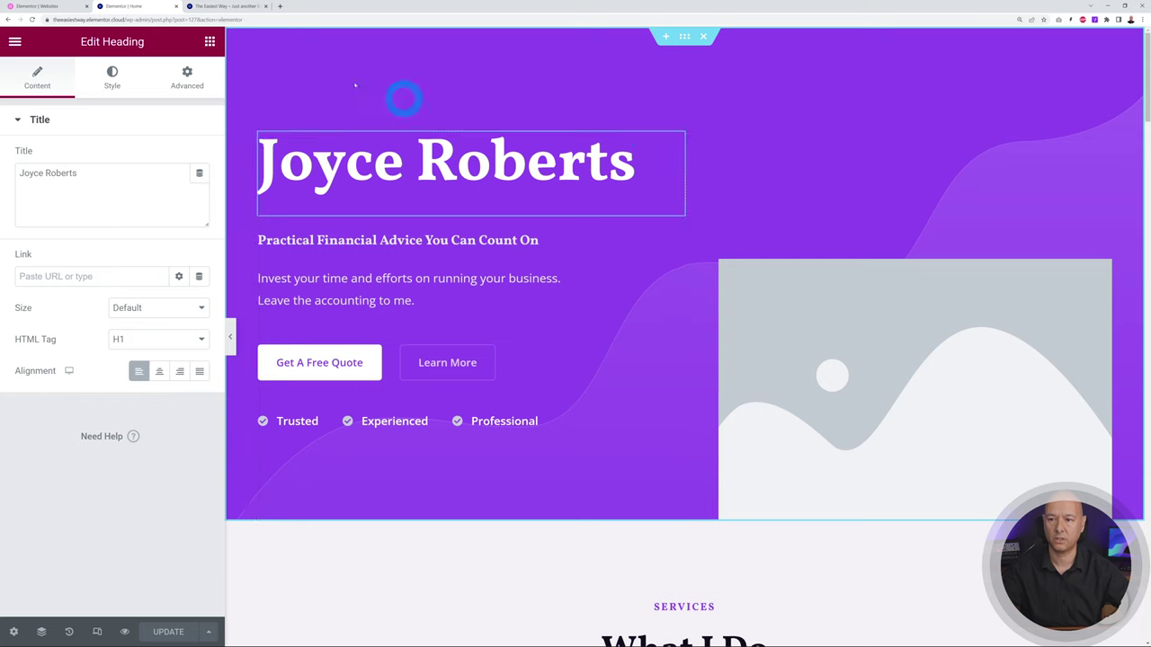
pyautogui.click(675, 240)
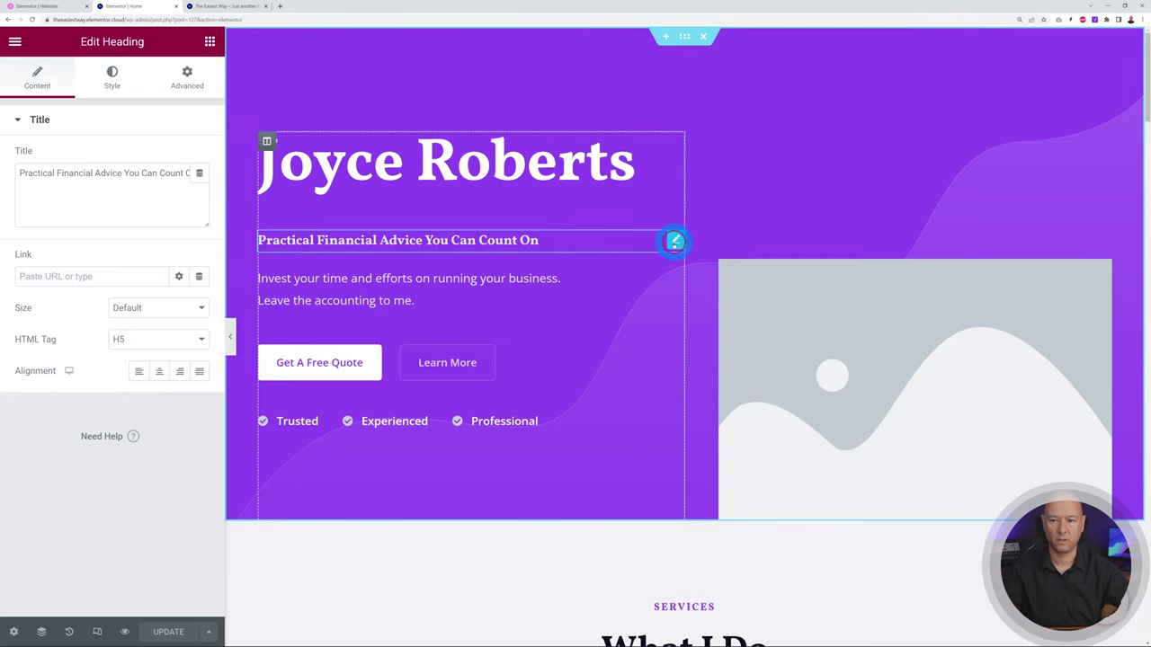
pyautogui.click(487, 356)
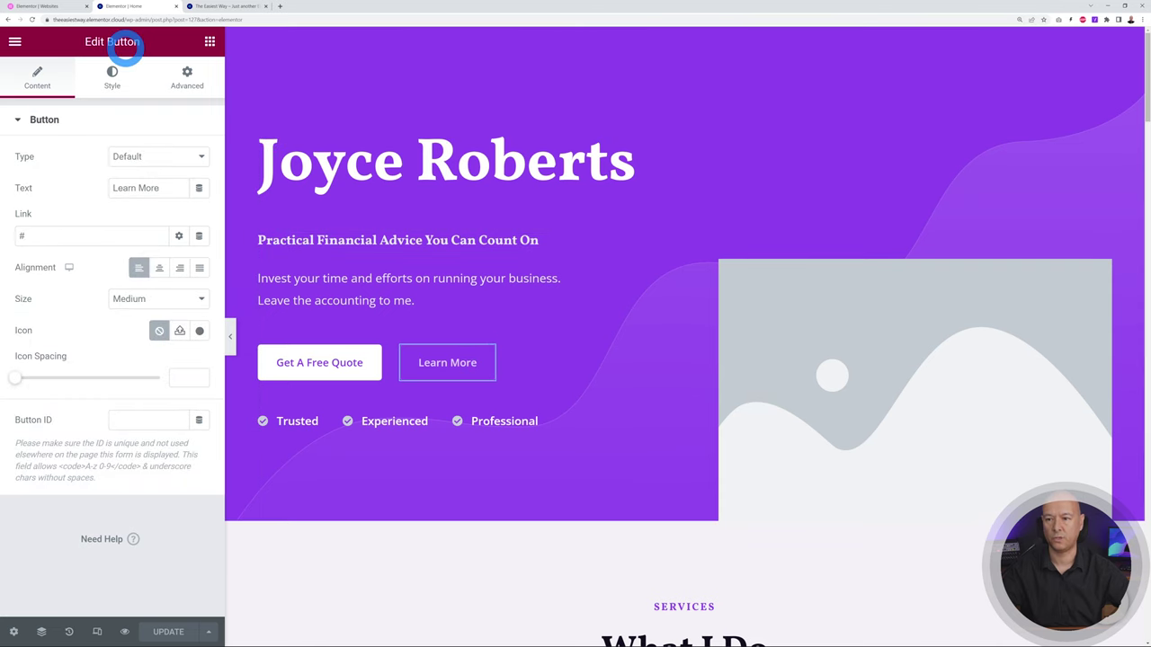
pyautogui.click(675, 392)
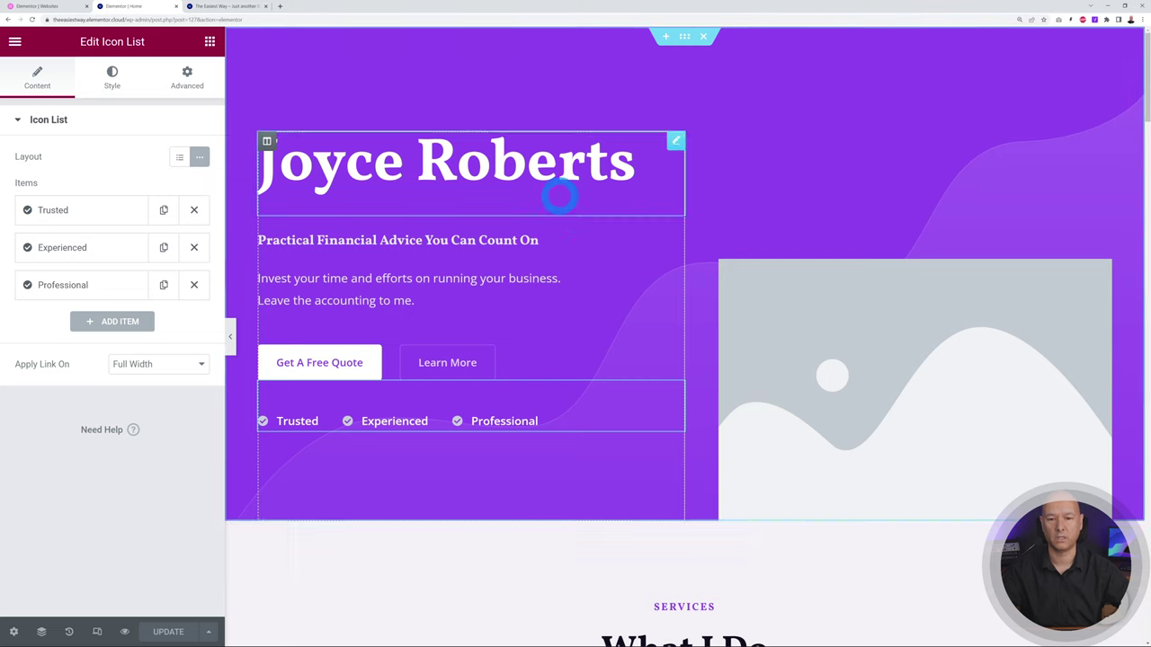
# - Inspect the layout settings of the Services section below the hero
pyautogui.scroll(-2, 722, 388)
pyautogui.scroll(-1, 741, 384)
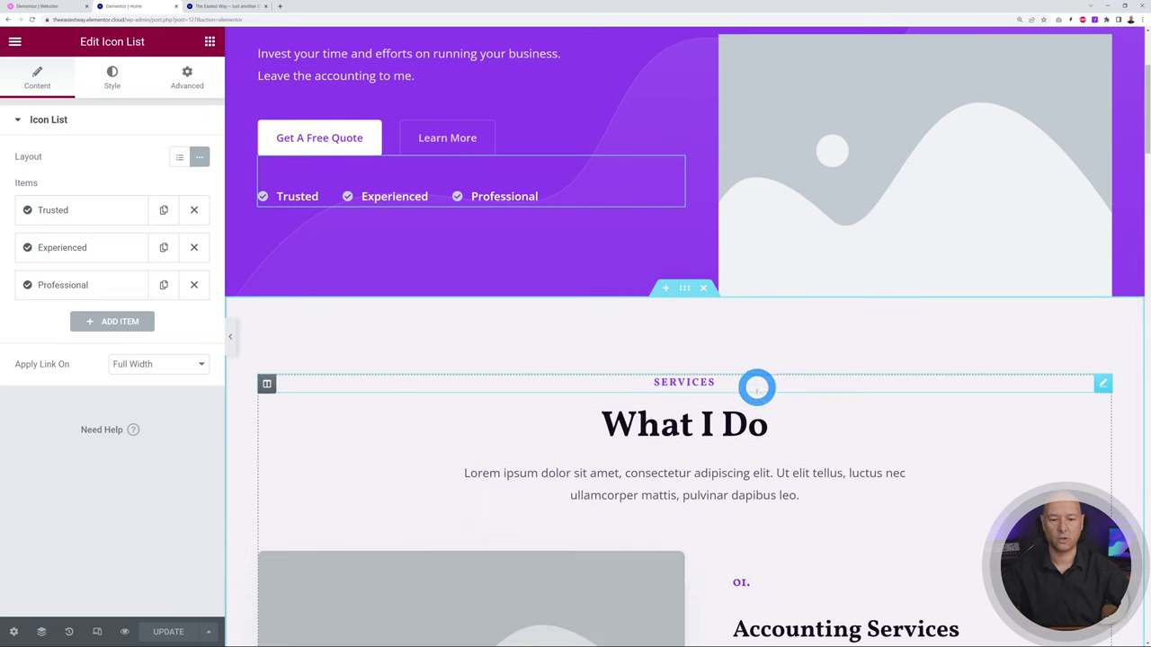
pyautogui.click(684, 289)
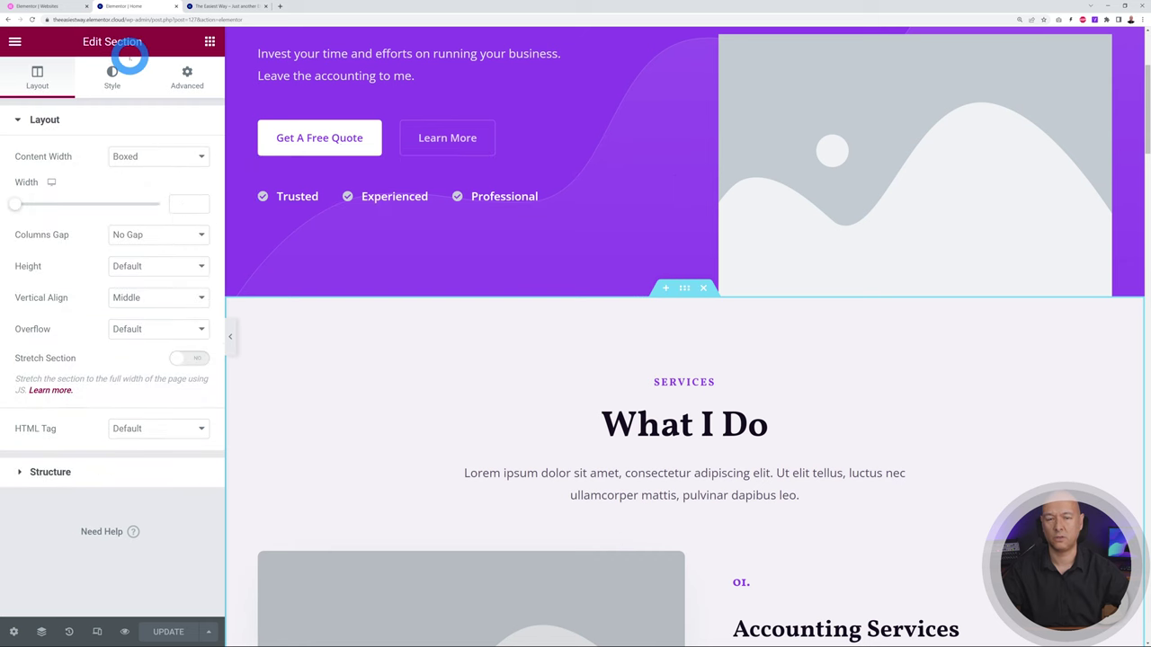
# - Change the title of the hero section's main heading to "Mr Web Reviews"
pyautogui.scroll(3, 581, 365)
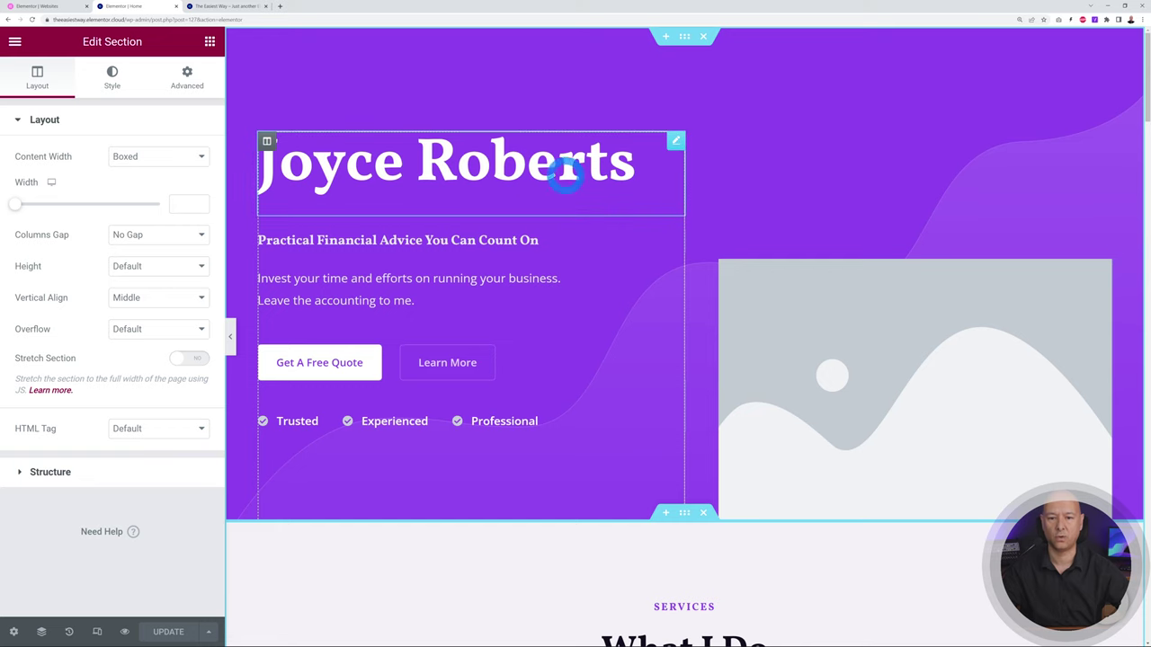
pyautogui.click(675, 144)
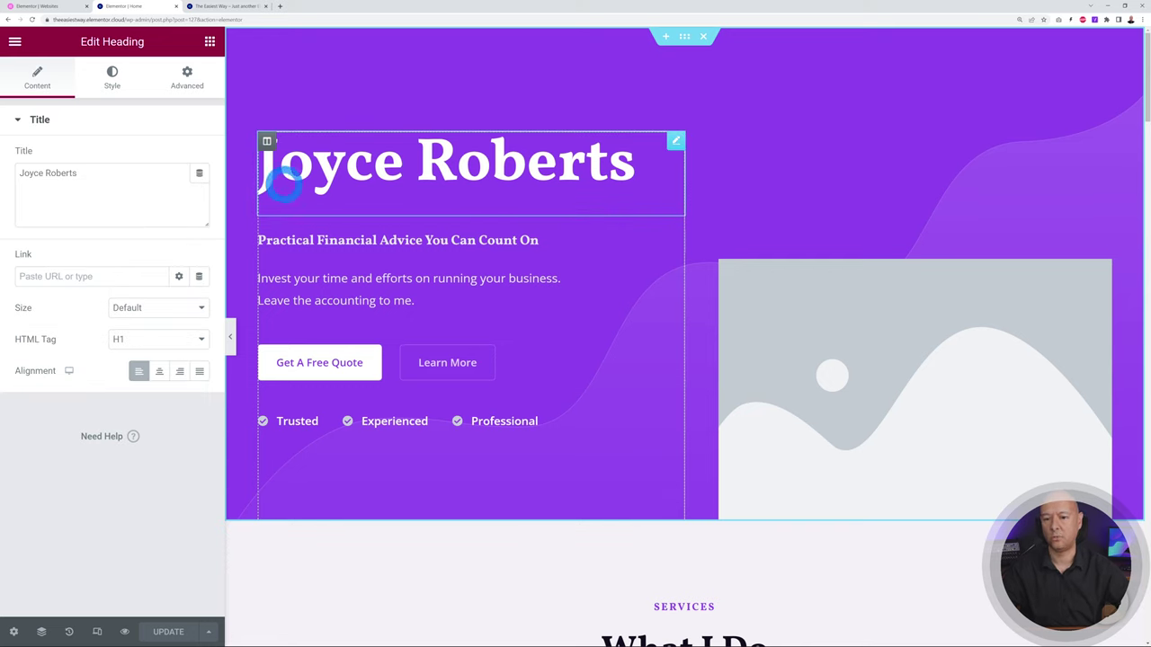
pyautogui.moveTo(105, 208); pyautogui.dragTo(21, 180)
pyautogui.write('Mr')
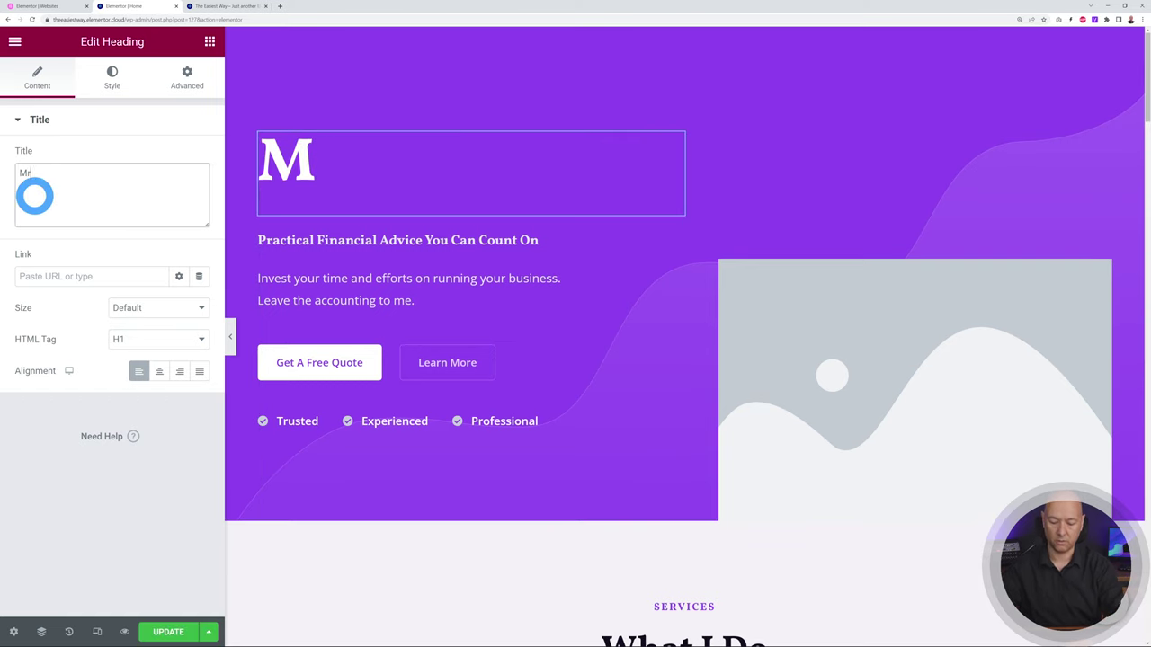
pyautogui.write(' Web Reviews')
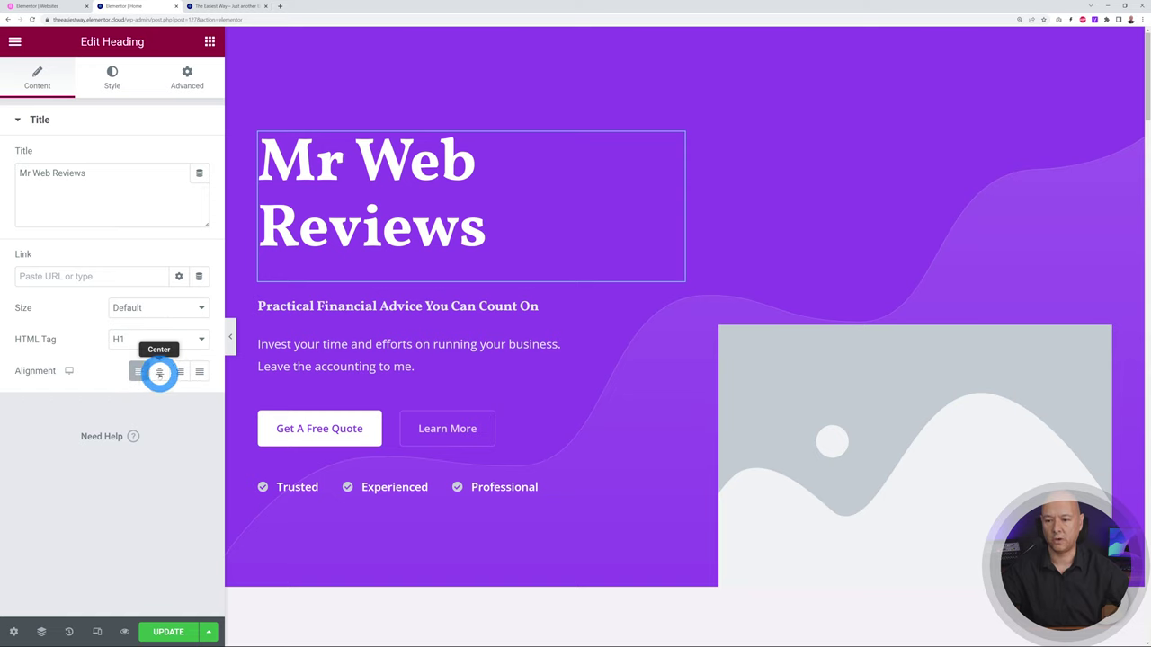
# - Try center, right and justified alignment on the main heading and set it back to left
pyautogui.click(159, 372)
pyautogui.click(179, 372)
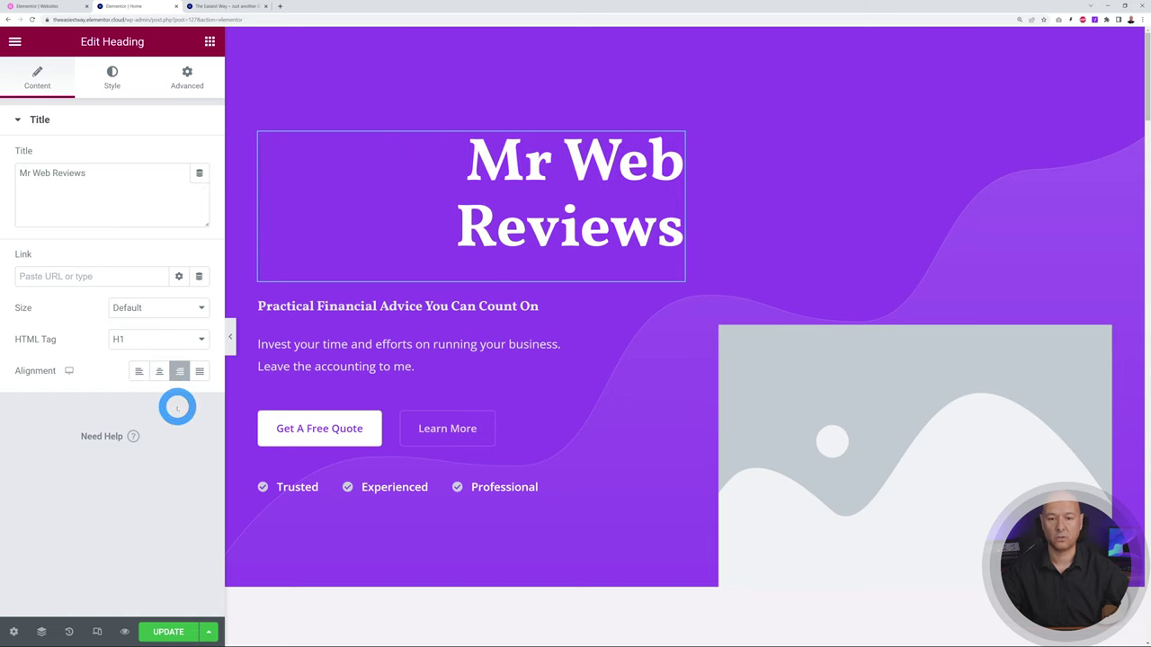
pyautogui.click(200, 372)
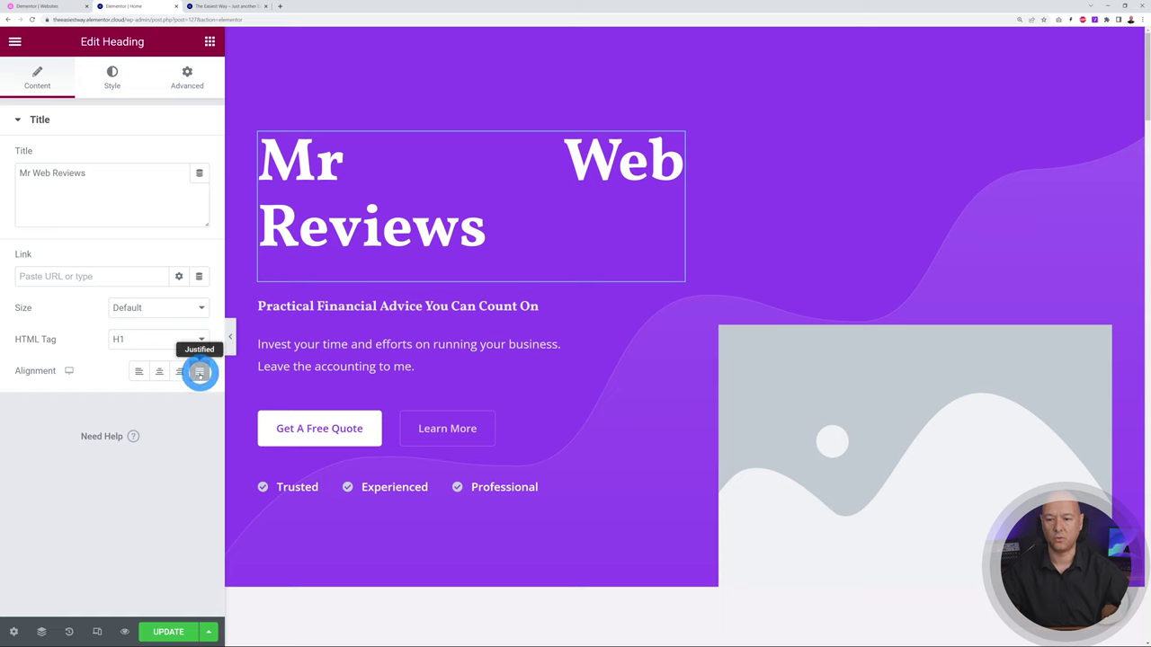
pyautogui.click(140, 372)
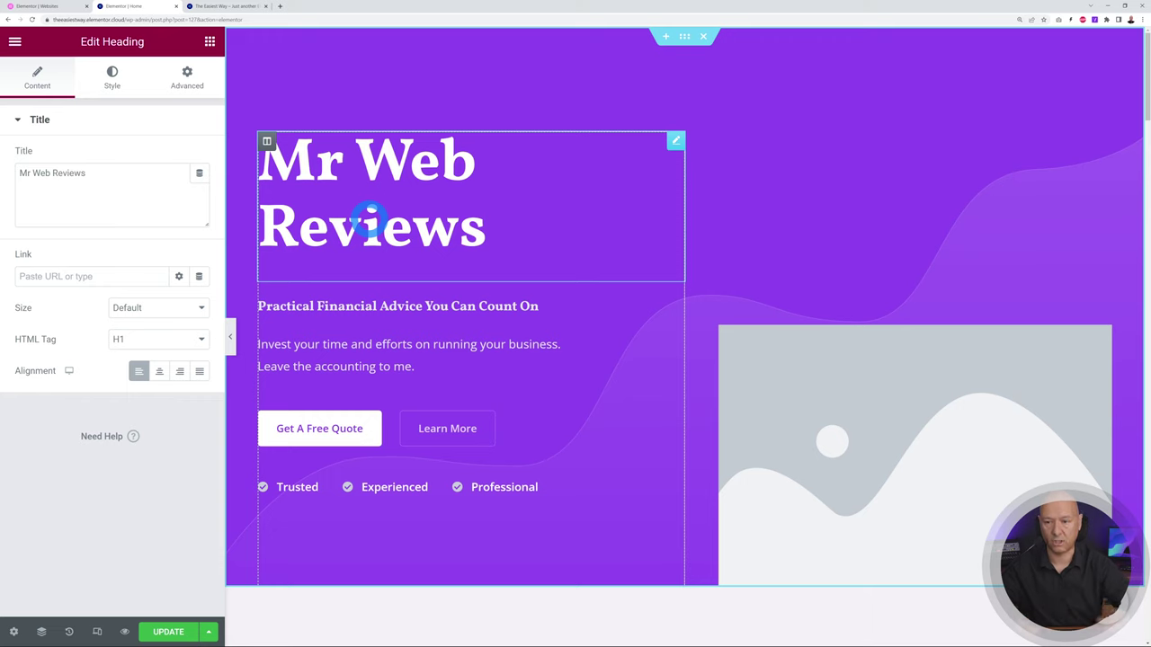
# - Try different text colors on the main heading and return it to white (#FFFFFF)
pyautogui.click(112, 81)
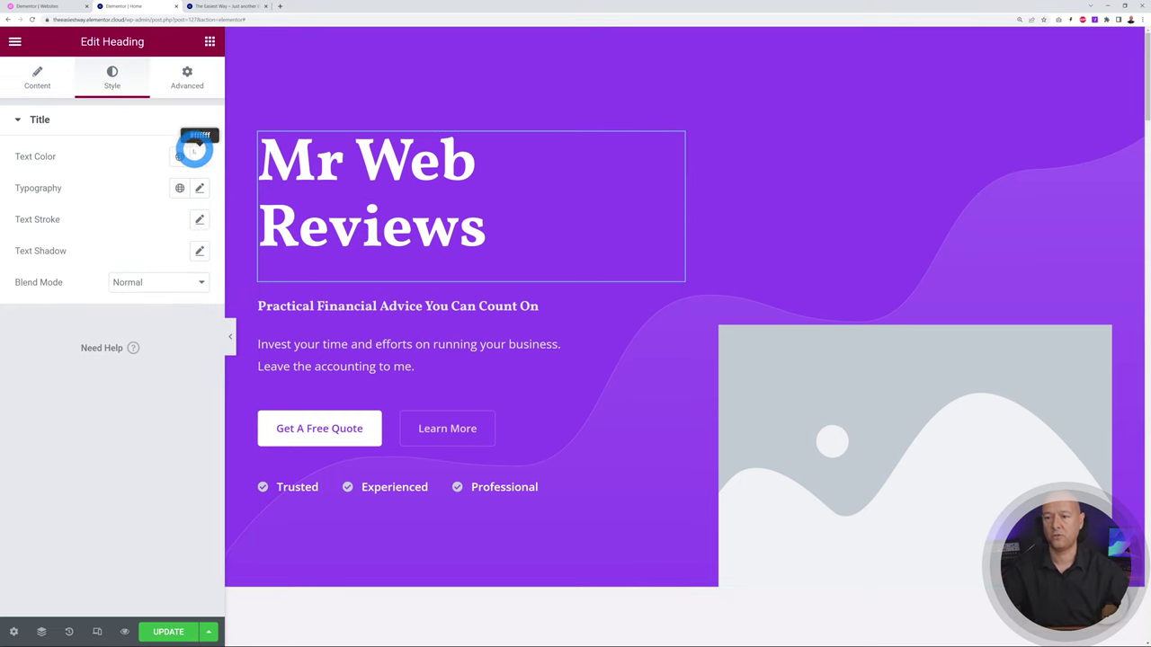
pyautogui.click(195, 156)
pyautogui.moveTo(149, 296); pyautogui.dragTo(20, 205)
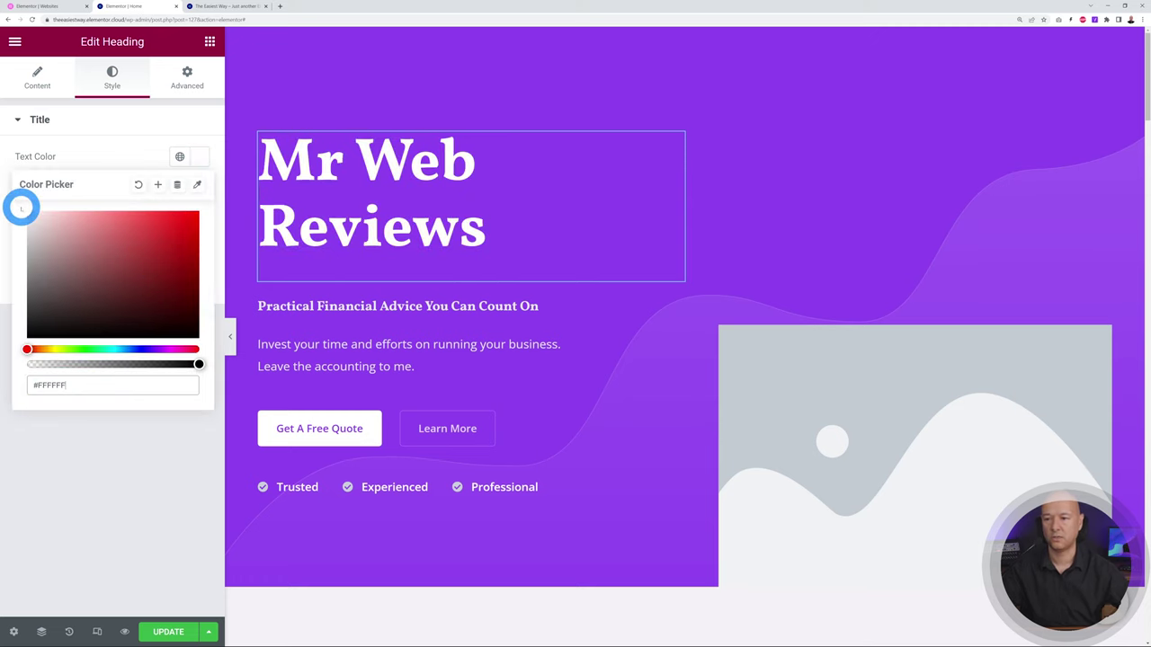
pyautogui.click(99, 149)
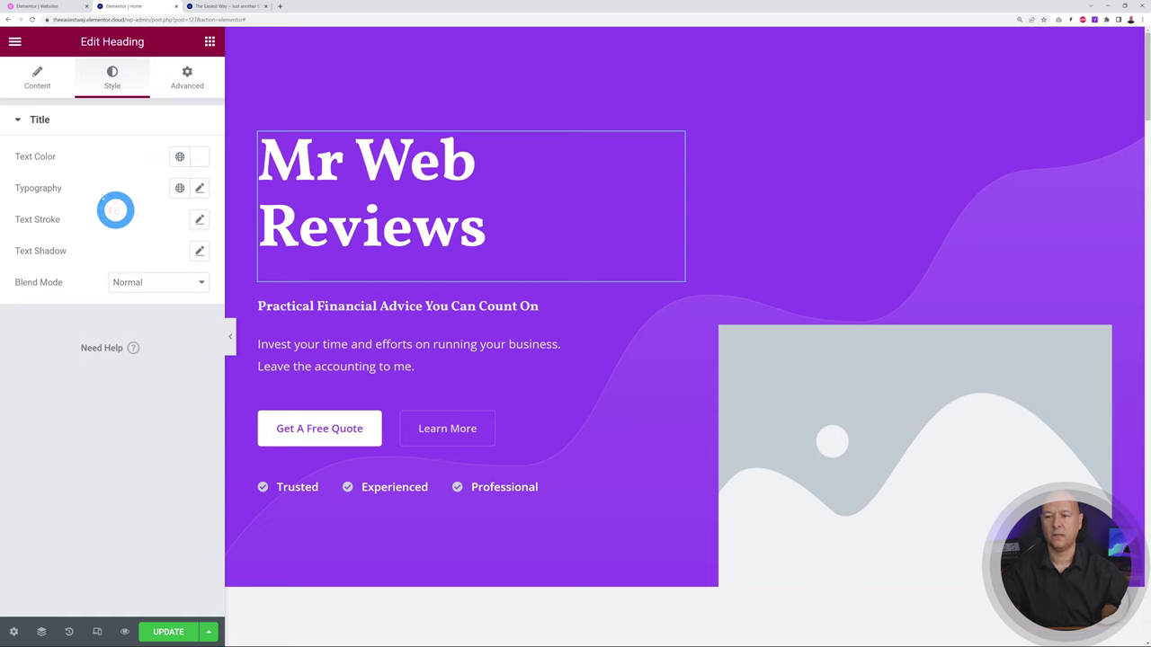
# - Look through the main heading's font family and weight options and set its font size to about 70 px
pyautogui.click(200, 189)
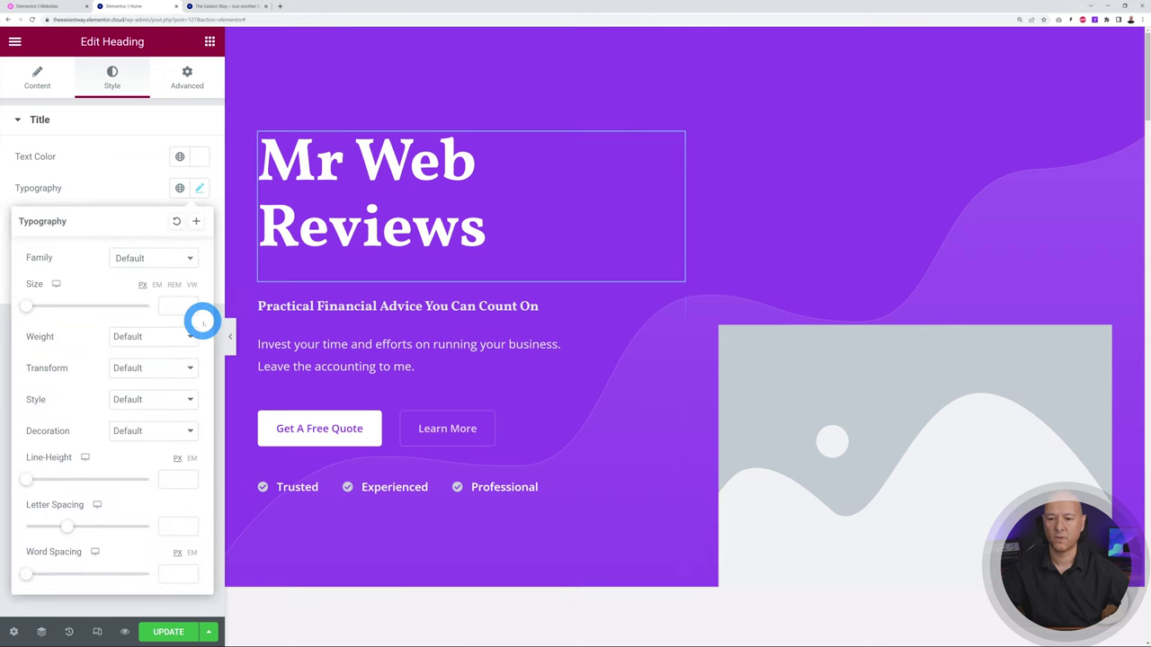
pyautogui.click(180, 258)
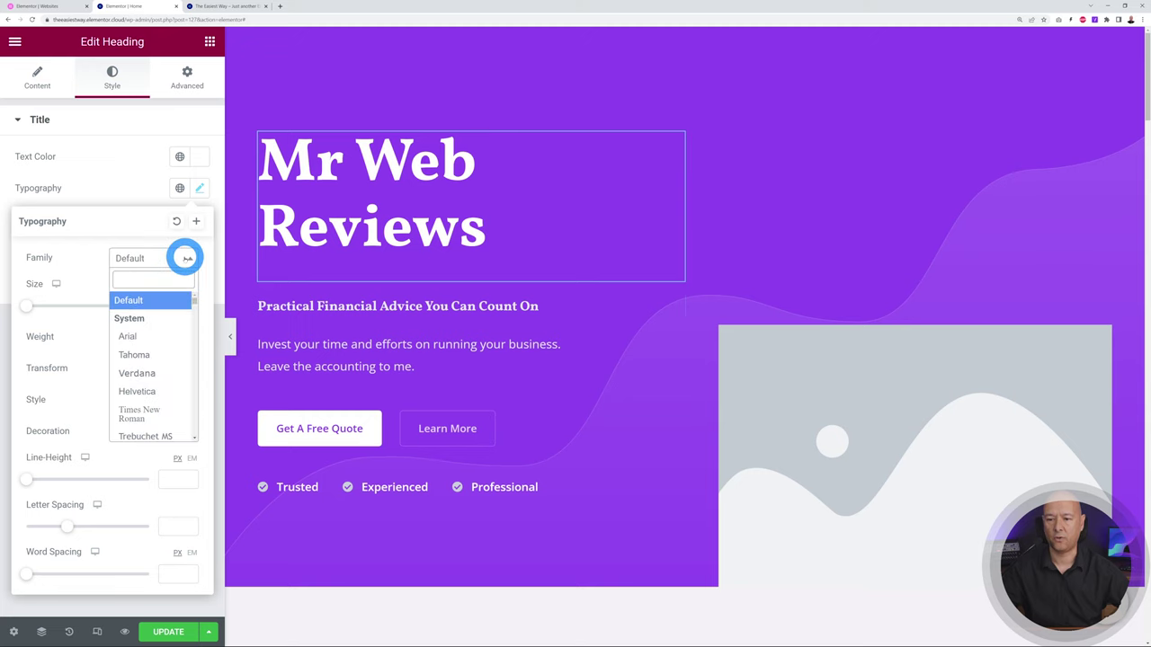
pyautogui.click(186, 258)
pyautogui.click(189, 337)
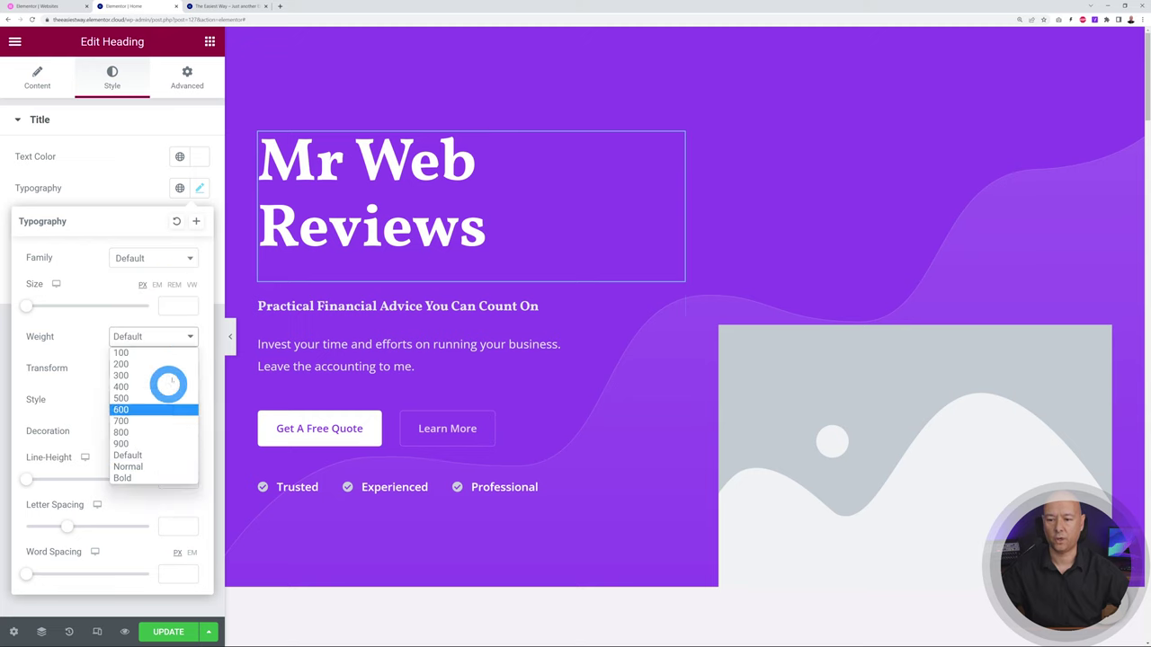
pyautogui.click(185, 336)
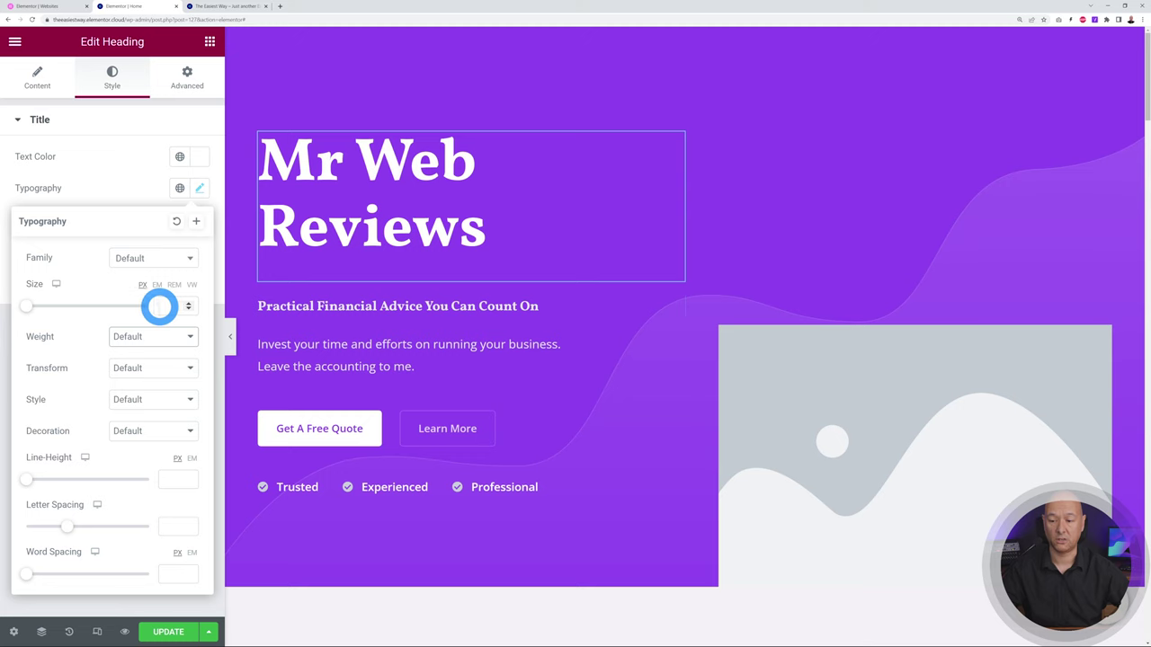
pyautogui.moveTo(30, 308); pyautogui.dragTo(72, 307)
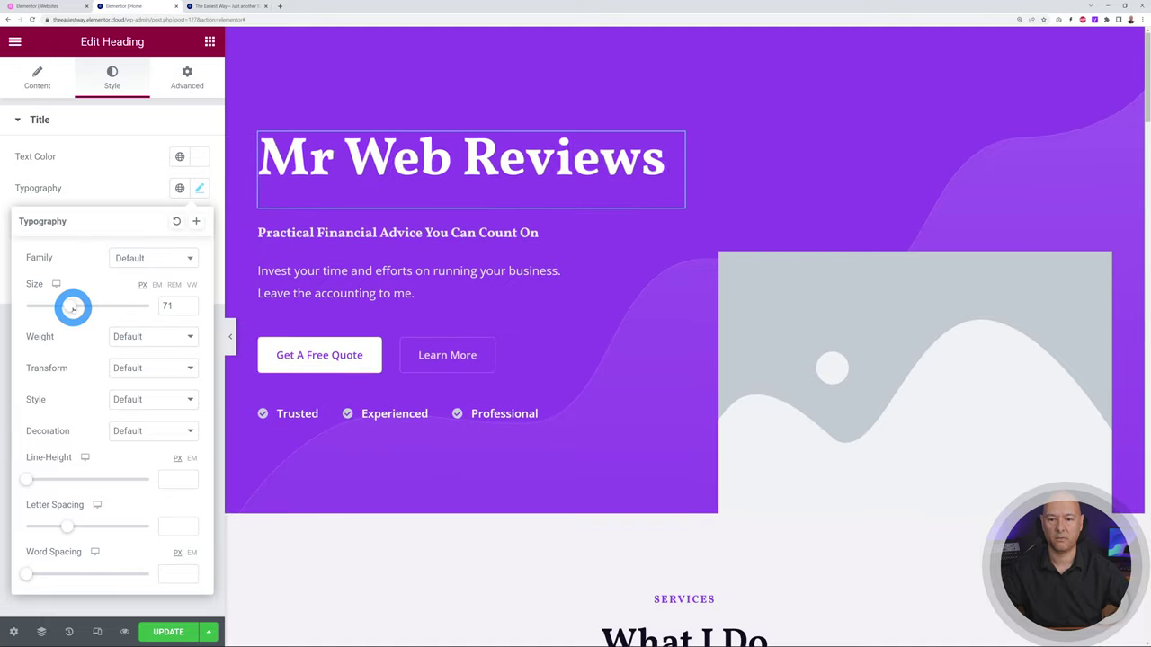
pyautogui.click(136, 191)
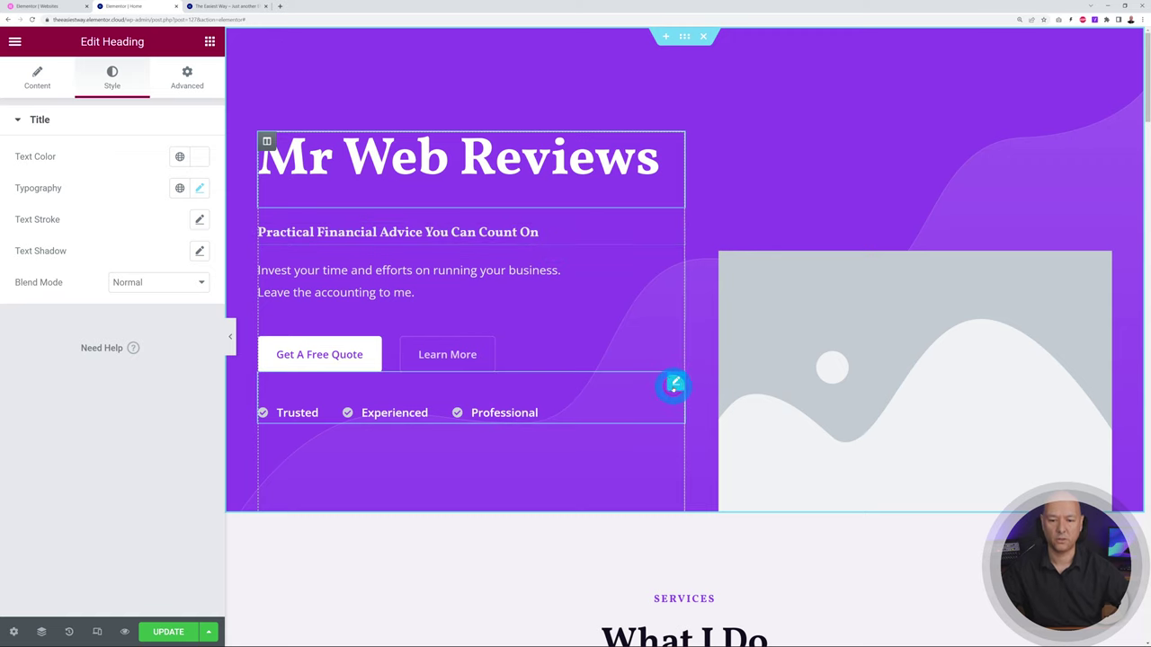
# - Try the vertical layout on the hero section's icon list and set it back to inline
pyautogui.click(675, 385)
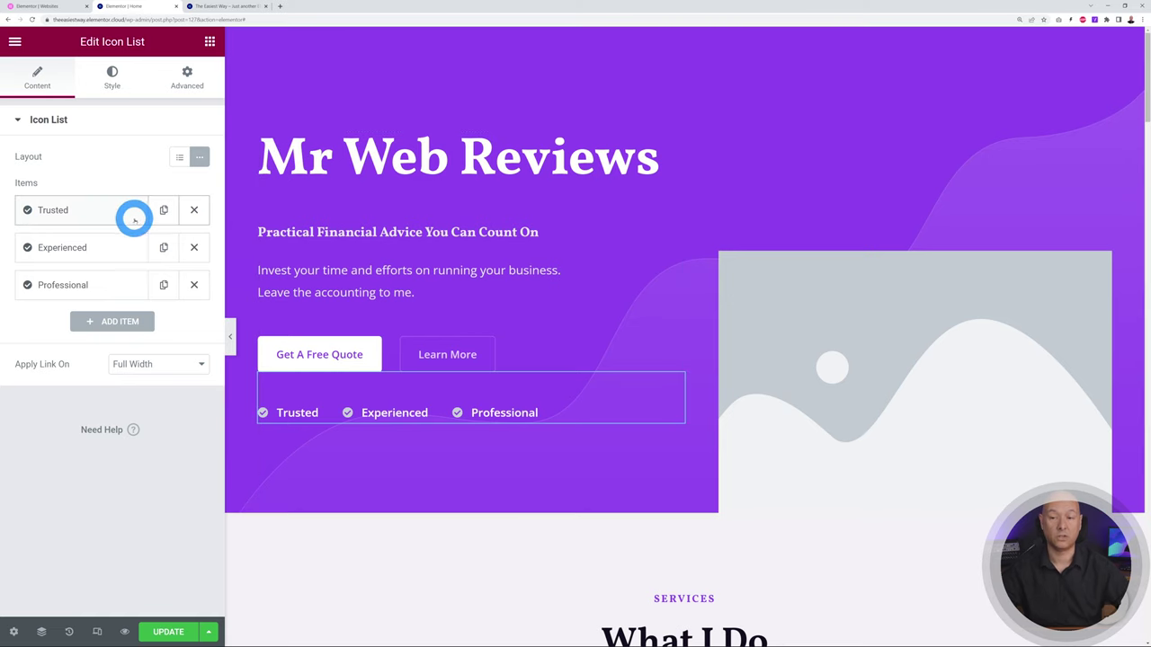
pyautogui.click(179, 157)
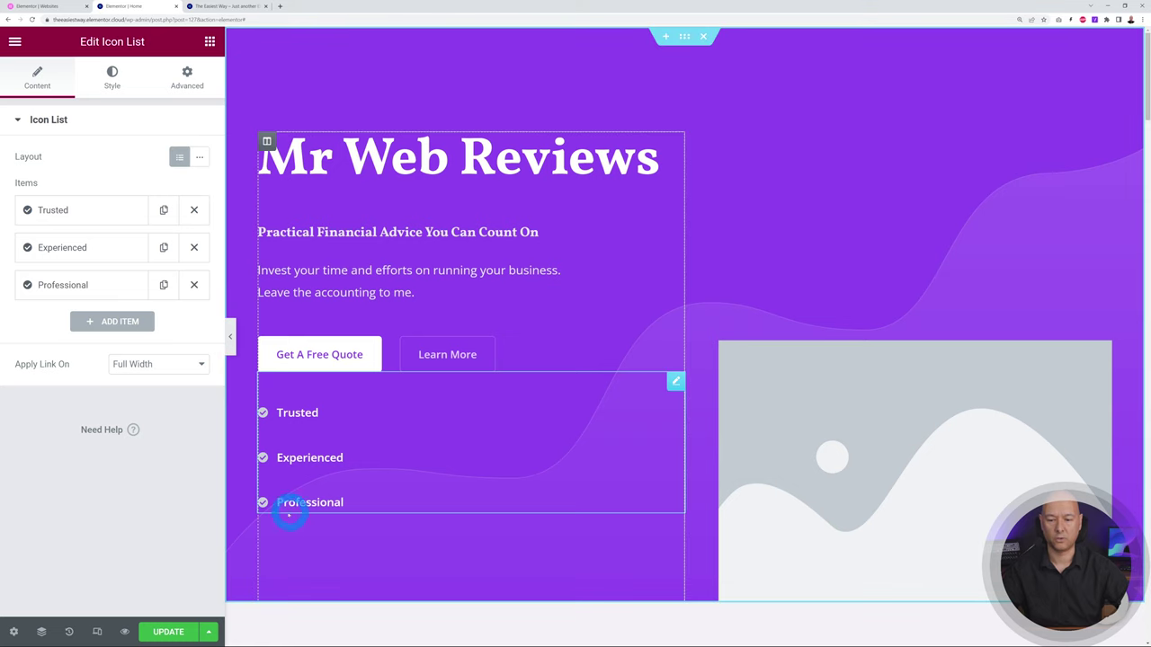
pyautogui.click(200, 158)
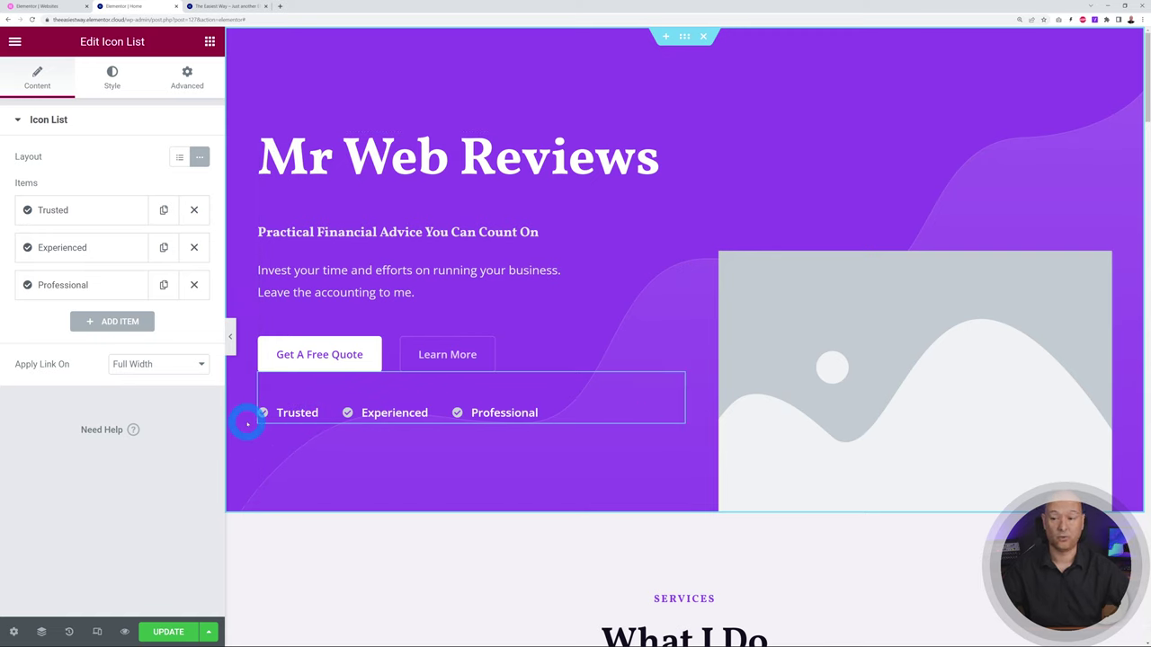
# - Look through the icon list items and change the text of the third item, Professional, to "Affordable"
pyautogui.click(78, 214)
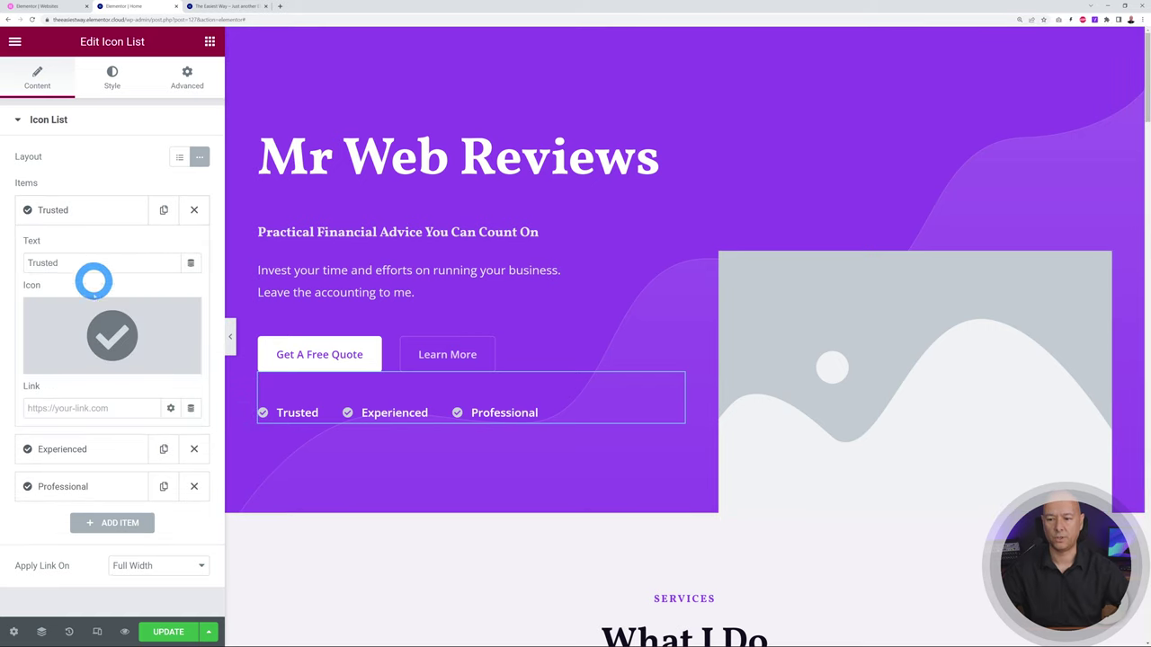
pyautogui.click(74, 449)
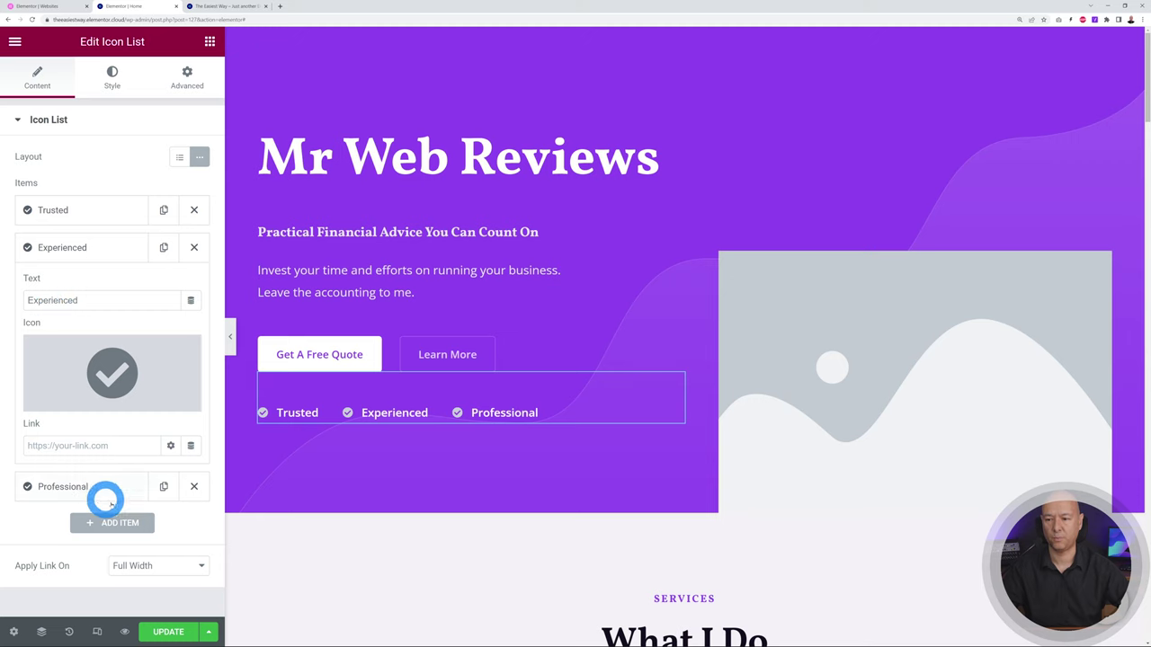
pyautogui.click(86, 487)
pyautogui.doubleClick(57, 338)
pyautogui.moveTo(90, 439)
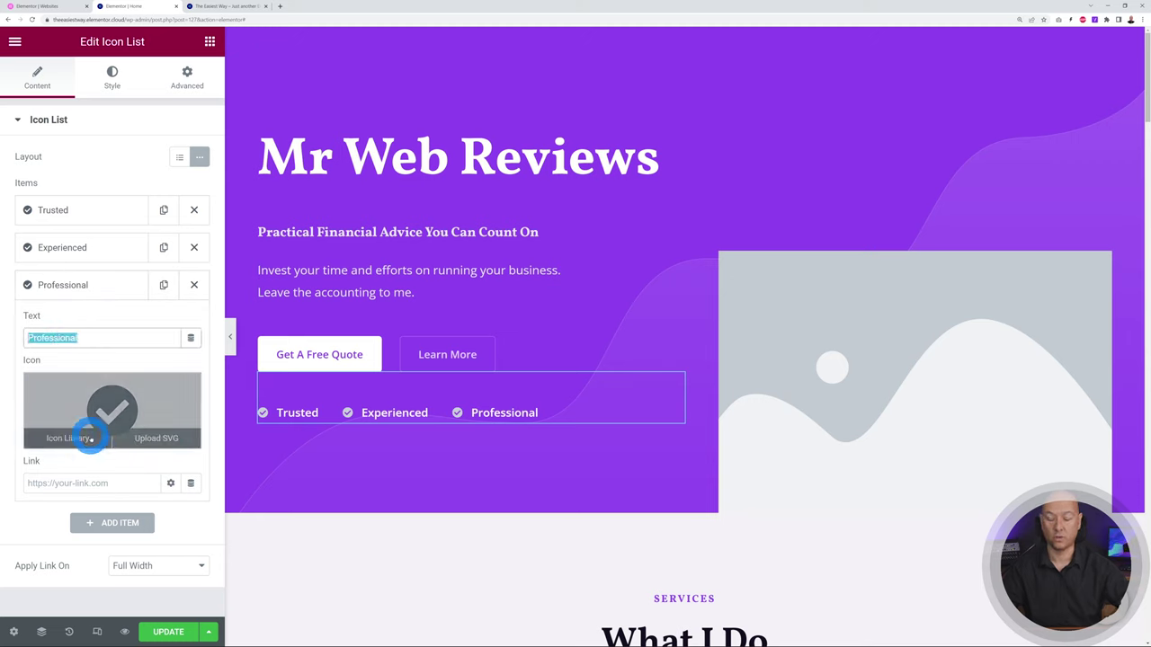
pyautogui.write('Affordable')
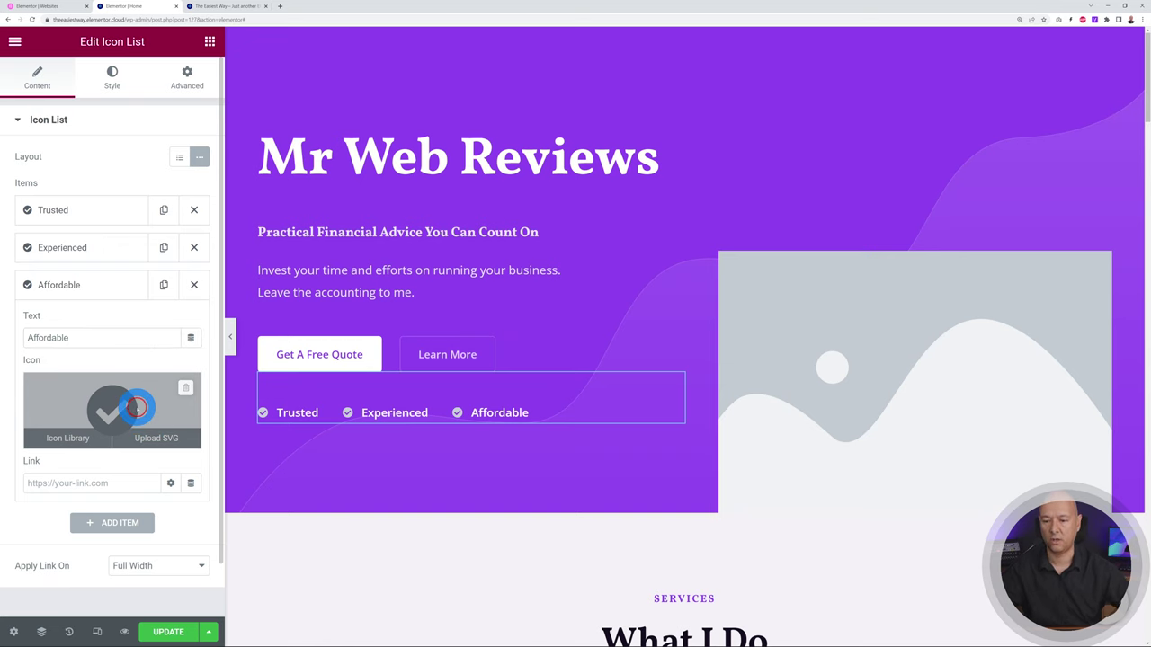
# - Replace the Affordable item's icon with the dollar sign found by filtering the icon library for "dol"
pyautogui.click(136, 407)
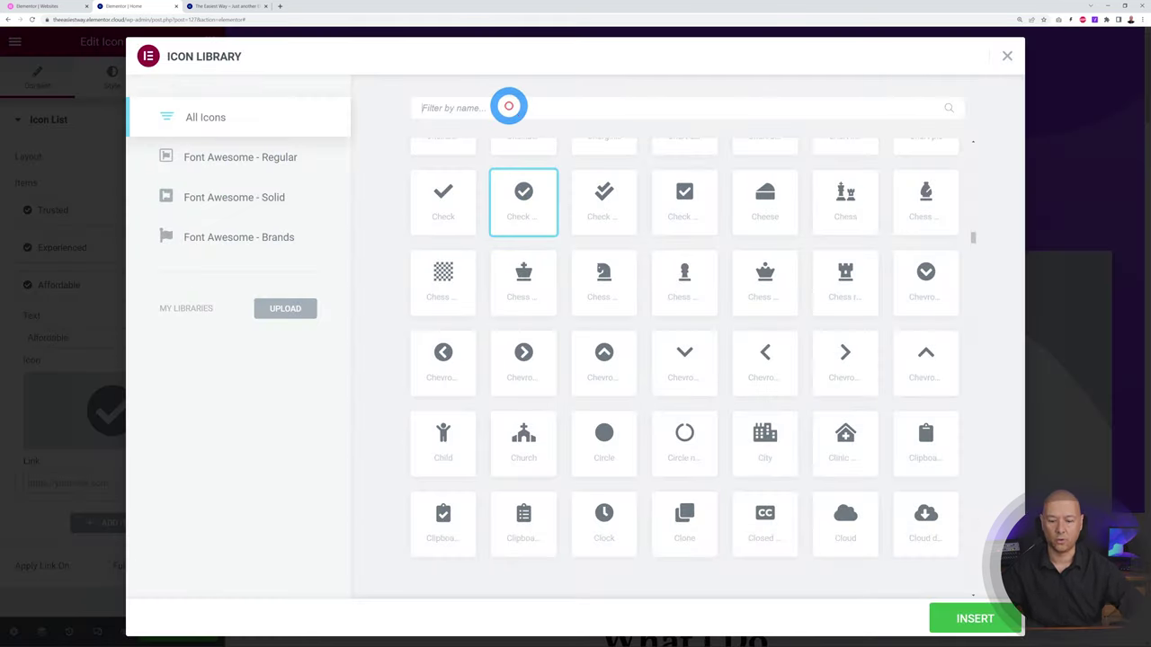
pyautogui.click(508, 106)
pyautogui.write('dol')
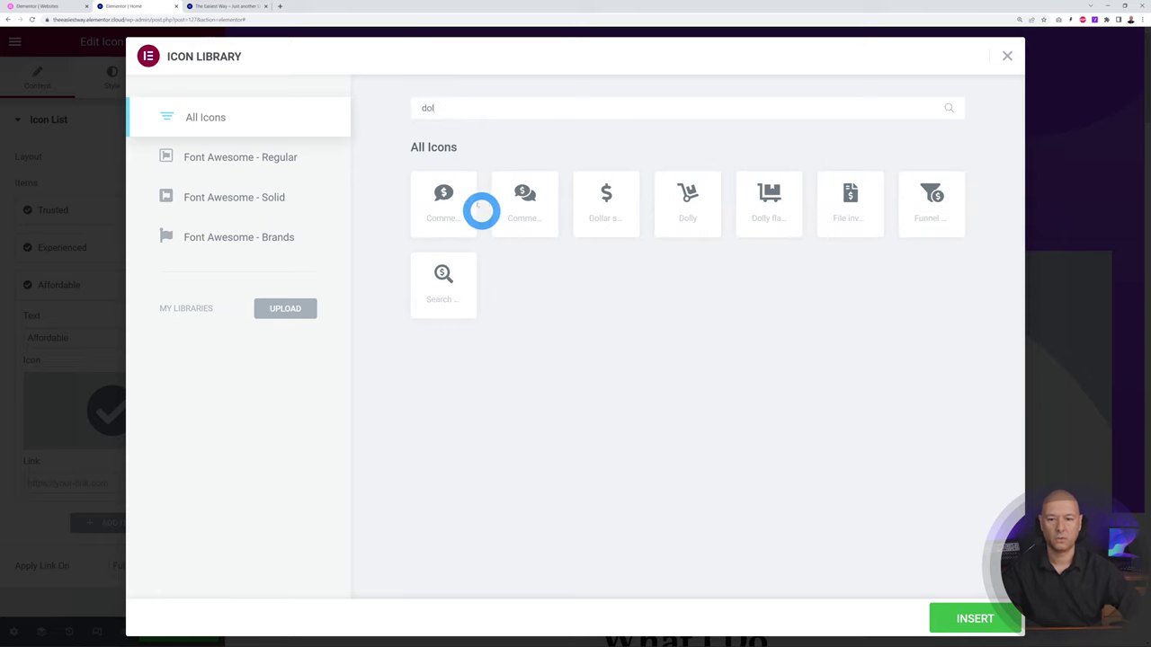
pyautogui.click(444, 195)
pyautogui.click(615, 207)
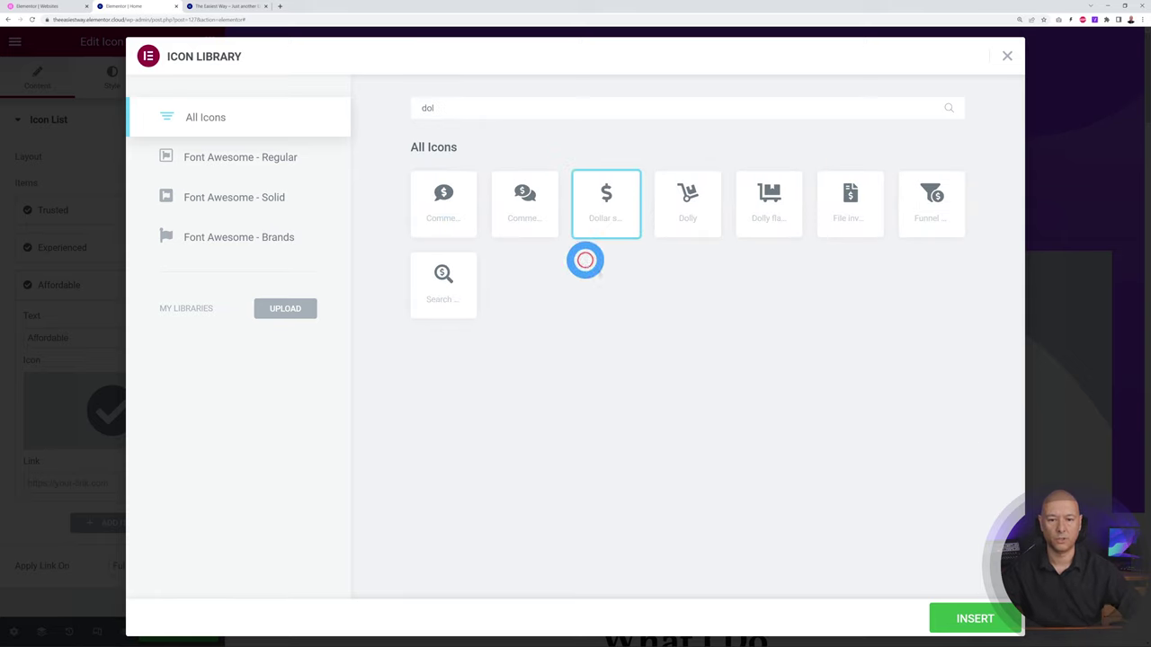
pyautogui.click(959, 618)
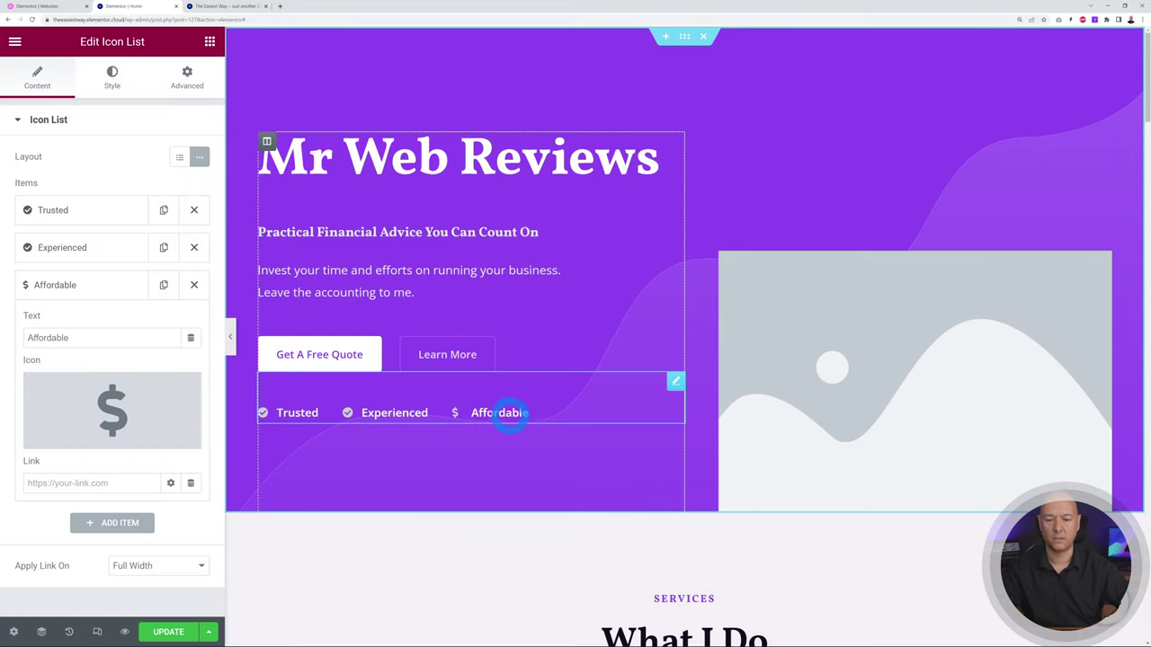
pyautogui.click(81, 288)
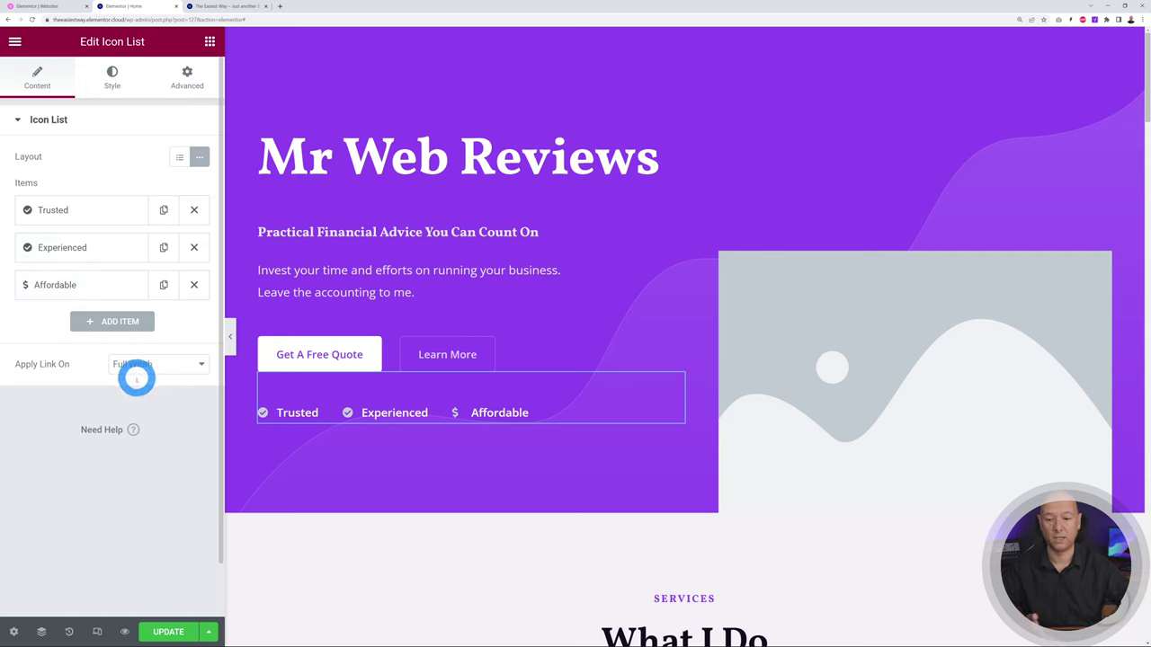
# - Add a fourth item with the text "Whatever" and the Chart pie icon to the icon list
pyautogui.click(120, 324)
pyautogui.doubleClick(100, 373)
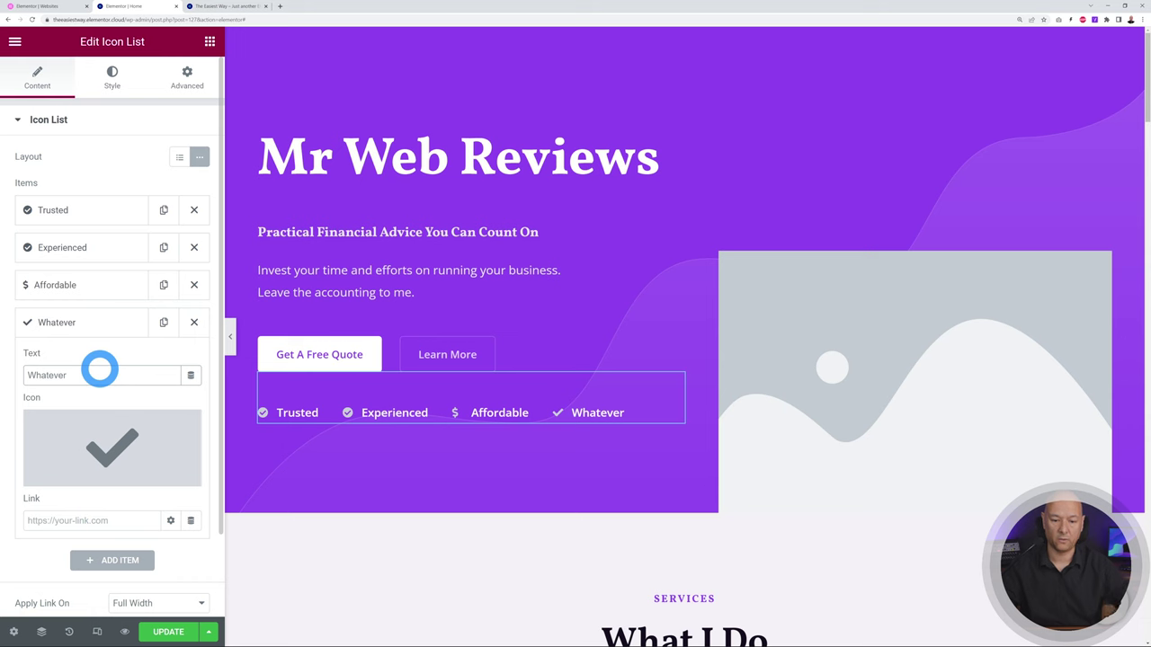
pyautogui.click(115, 445)
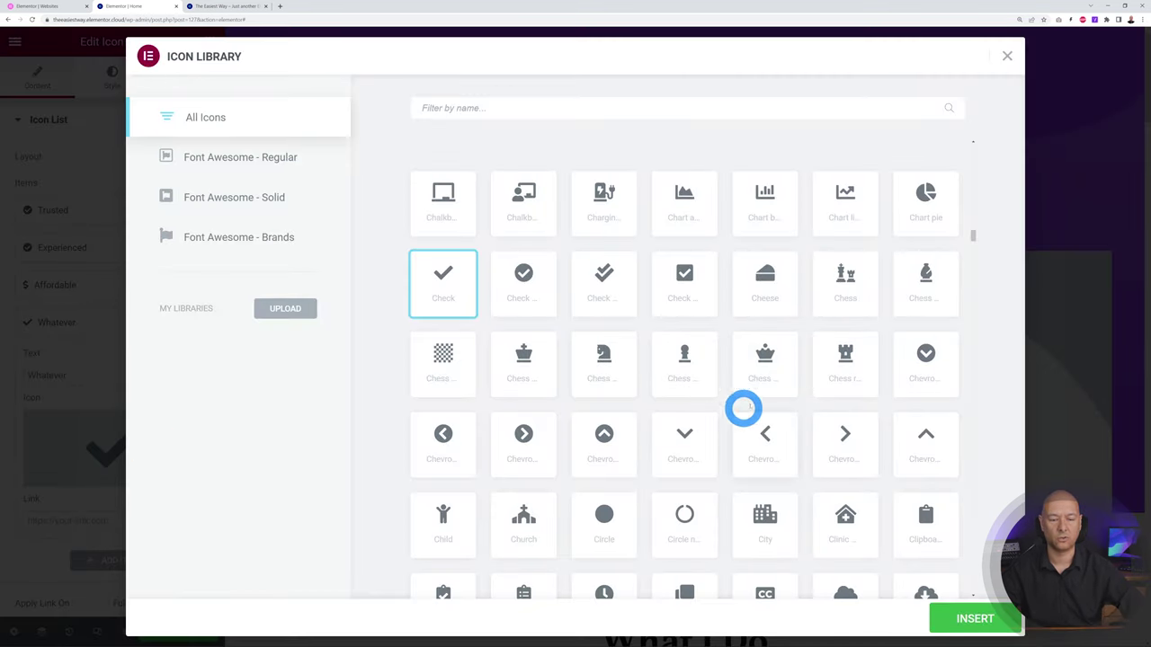
pyautogui.click(918, 211)
pyautogui.click(960, 616)
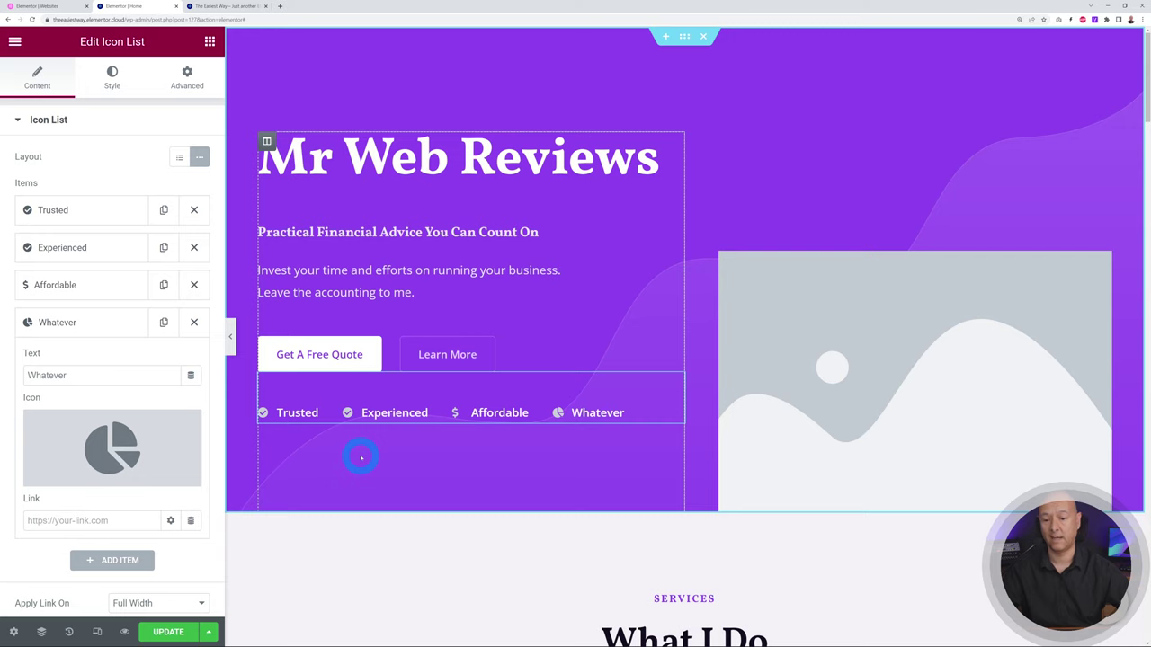
pyautogui.click(45, 321)
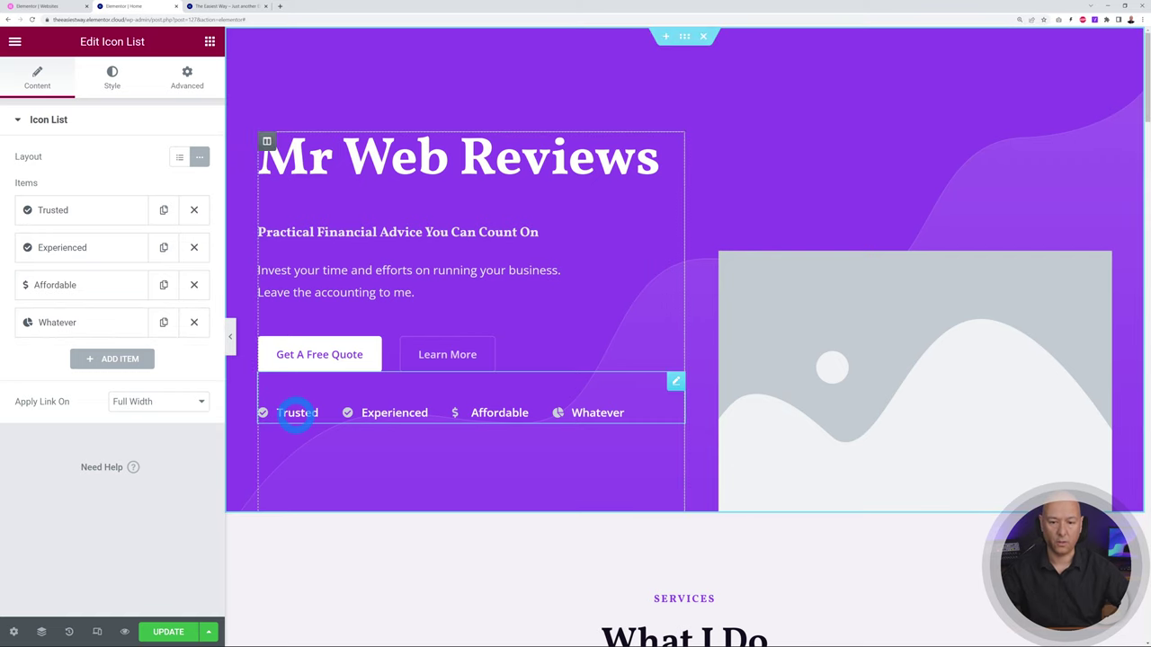
# - Increase the size of the icon list's icons to 19
pyautogui.click(112, 79)
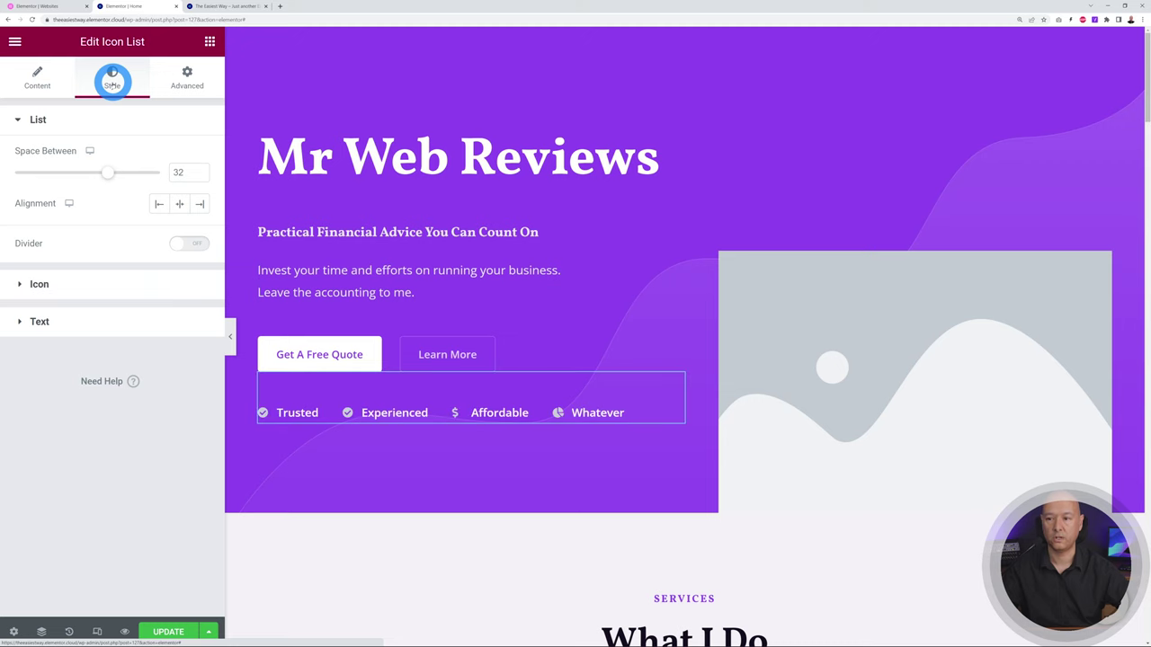
pyautogui.click(42, 285)
pyautogui.moveTo(24, 286); pyautogui.dragTo(34, 274)
# - Set the color of the icon list's icons to dark purple (#260430)
pyautogui.click(200, 194)
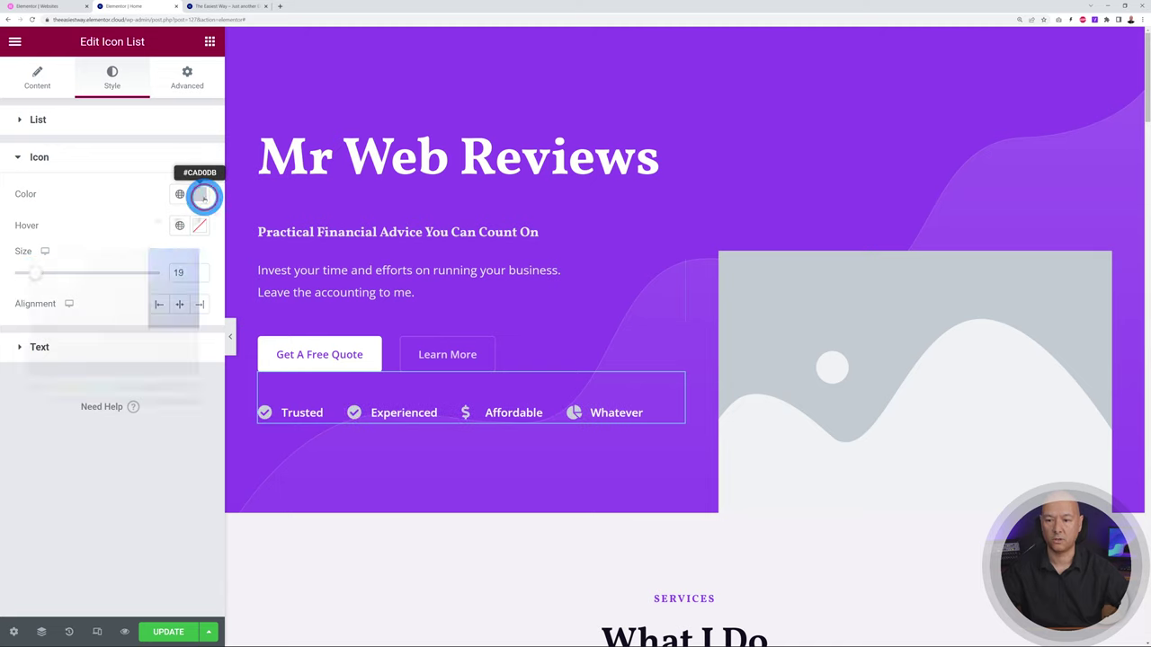
pyautogui.moveTo(123, 386); pyautogui.dragTo(163, 387)
pyautogui.click(191, 248)
pyautogui.moveTo(200, 248); pyautogui.dragTo(185, 351)
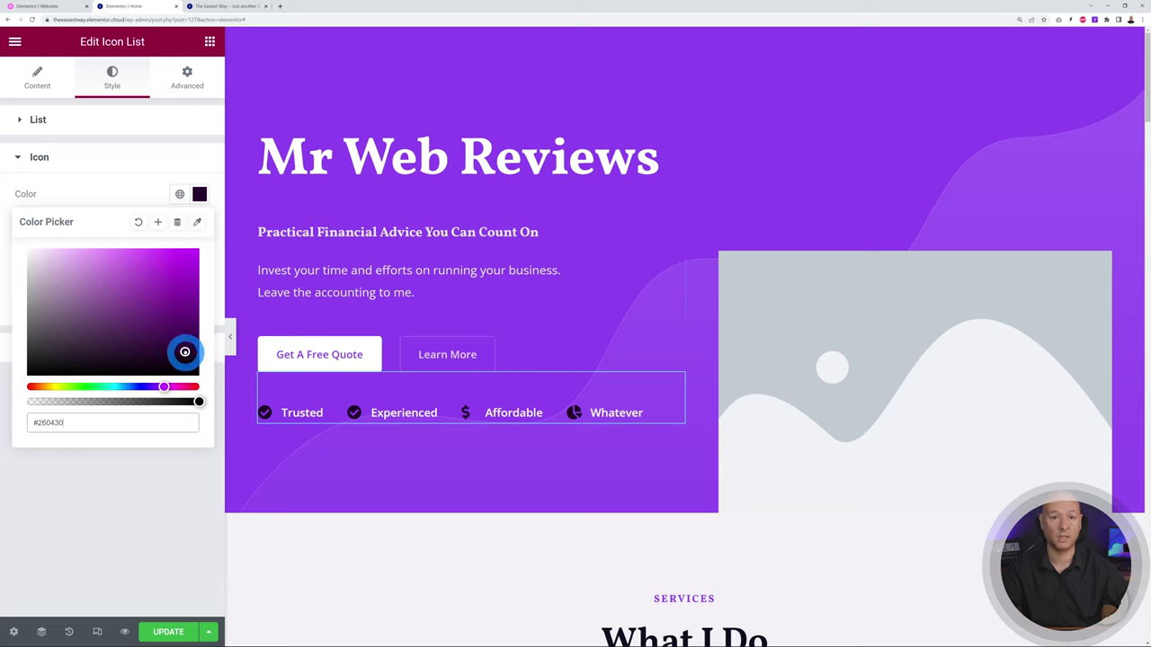
pyautogui.click(155, 195)
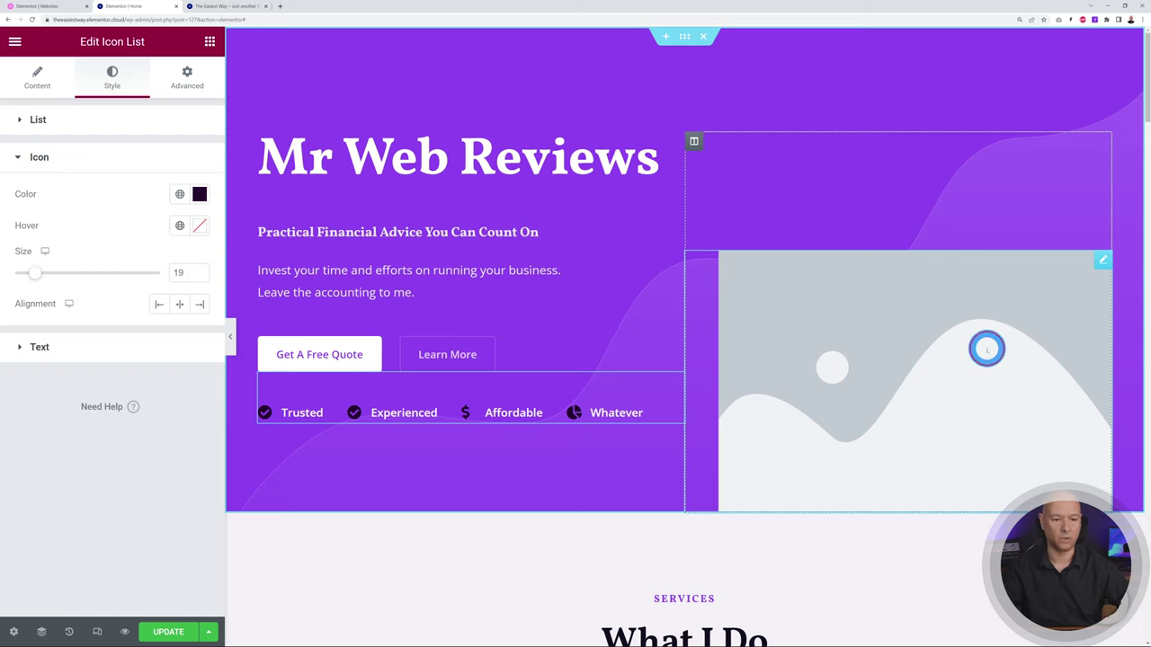
# - Upload __Website.png to the media library as the replacement for the hero section's placeholder image
pyautogui.click(986, 348)
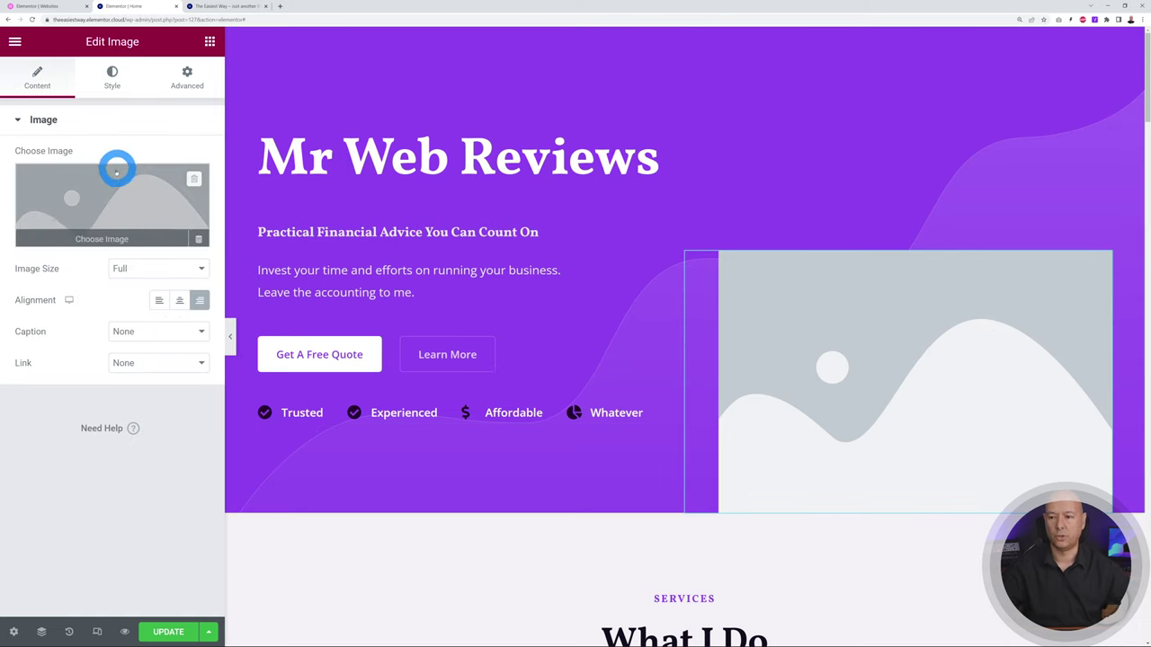
pyautogui.click(116, 178)
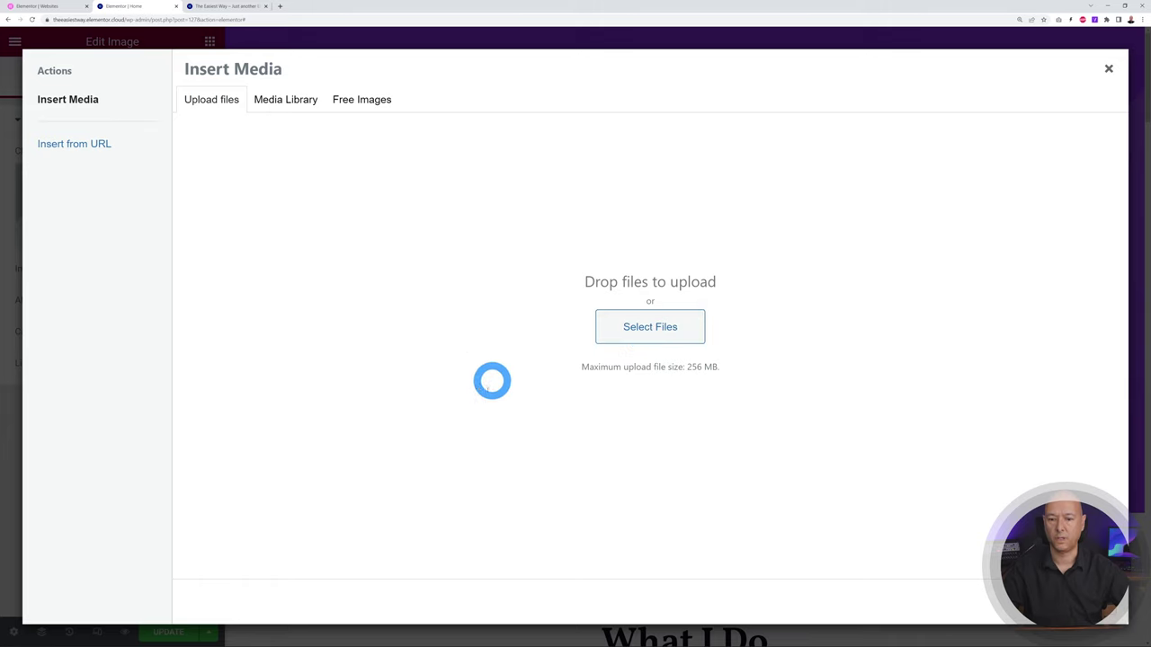
pyautogui.click(663, 336)
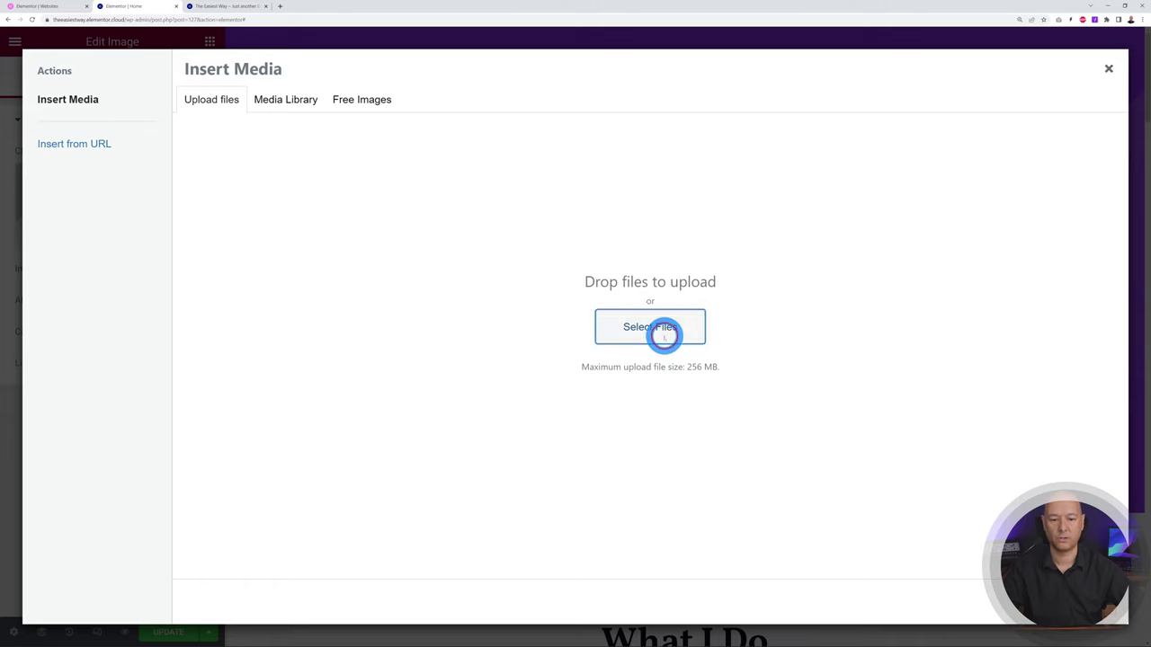
pyautogui.click(89, 70)
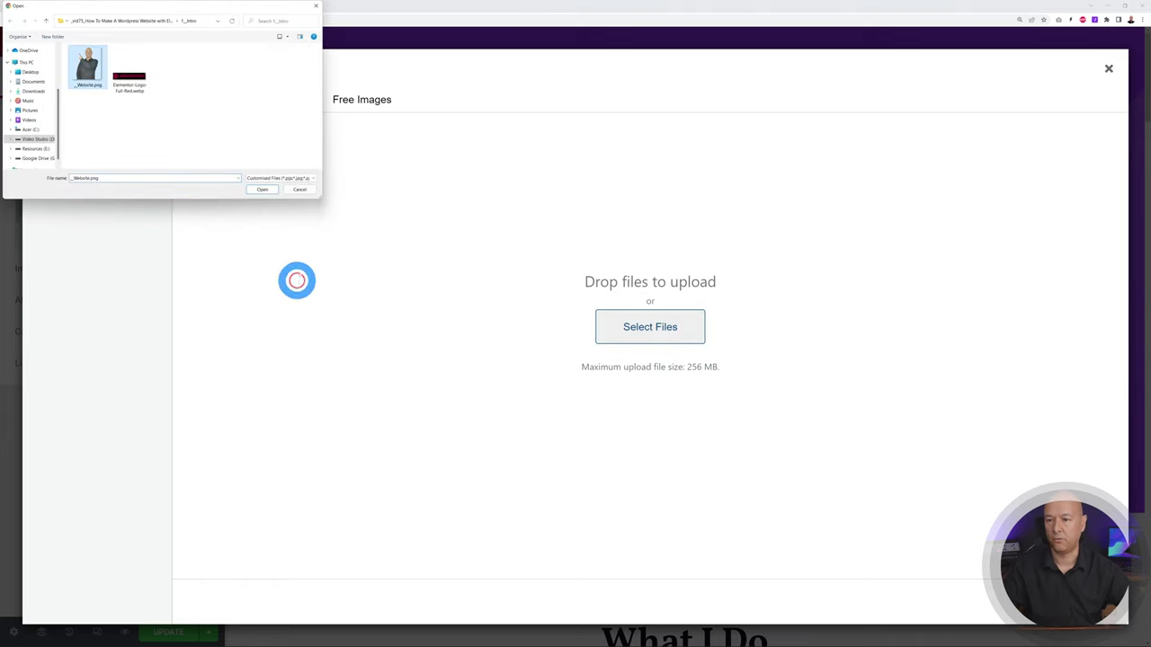
pyautogui.click(262, 189)
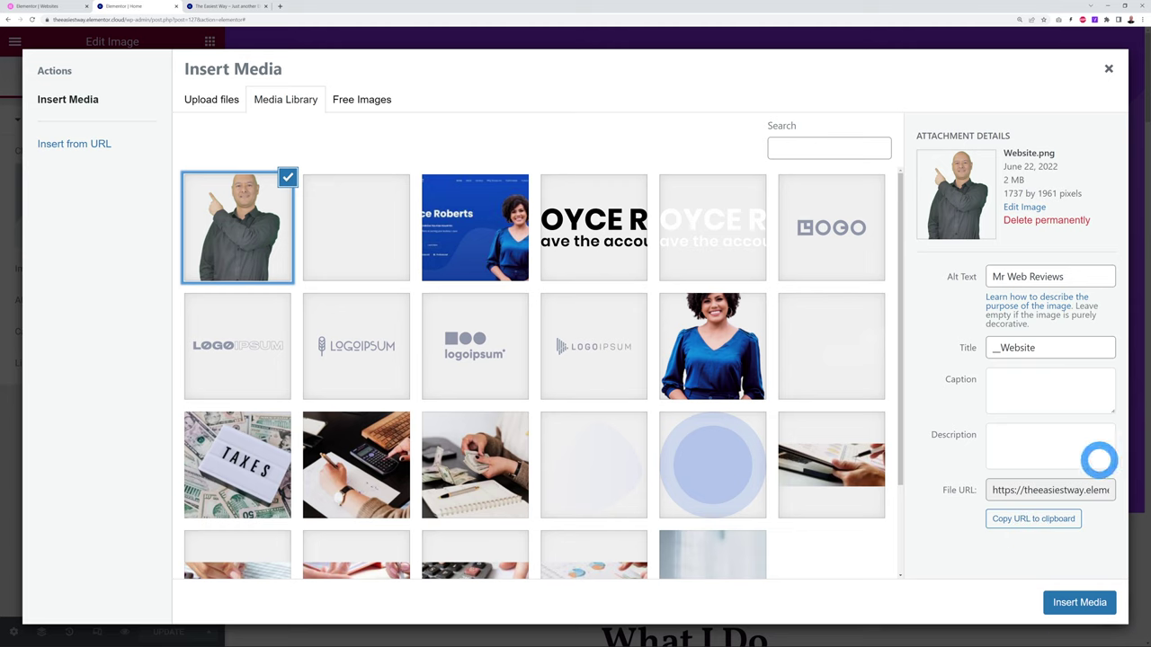
# - Insert the uploaded portrait into the hero section with the alt text "Mr Web Reviews"
pyautogui.moveTo(1074, 282); pyautogui.dragTo(989, 280)
pyautogui.moveTo(1054, 354); pyautogui.dragTo(983, 347)
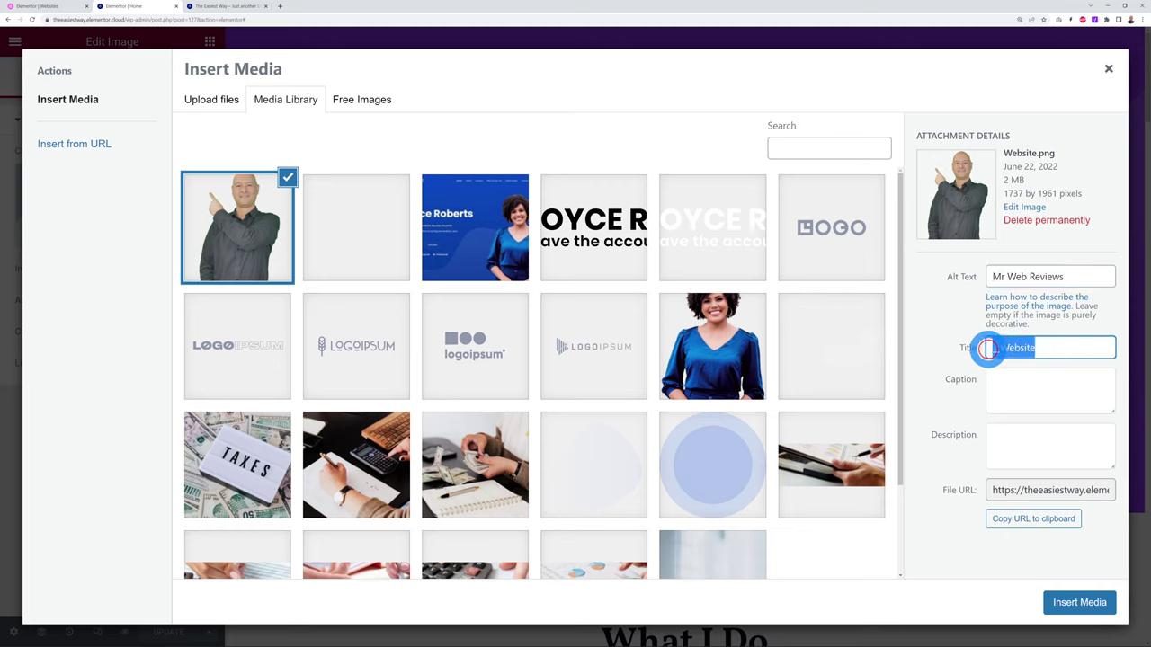
pyautogui.click(1028, 398)
pyautogui.click(1031, 450)
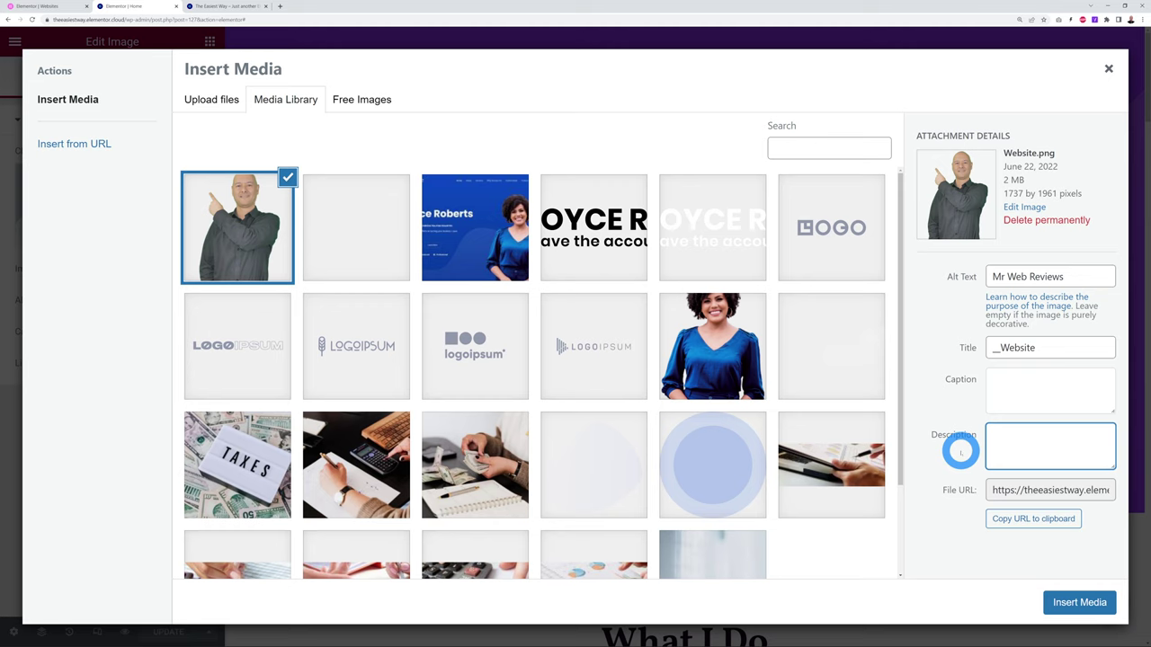
pyautogui.click(1063, 600)
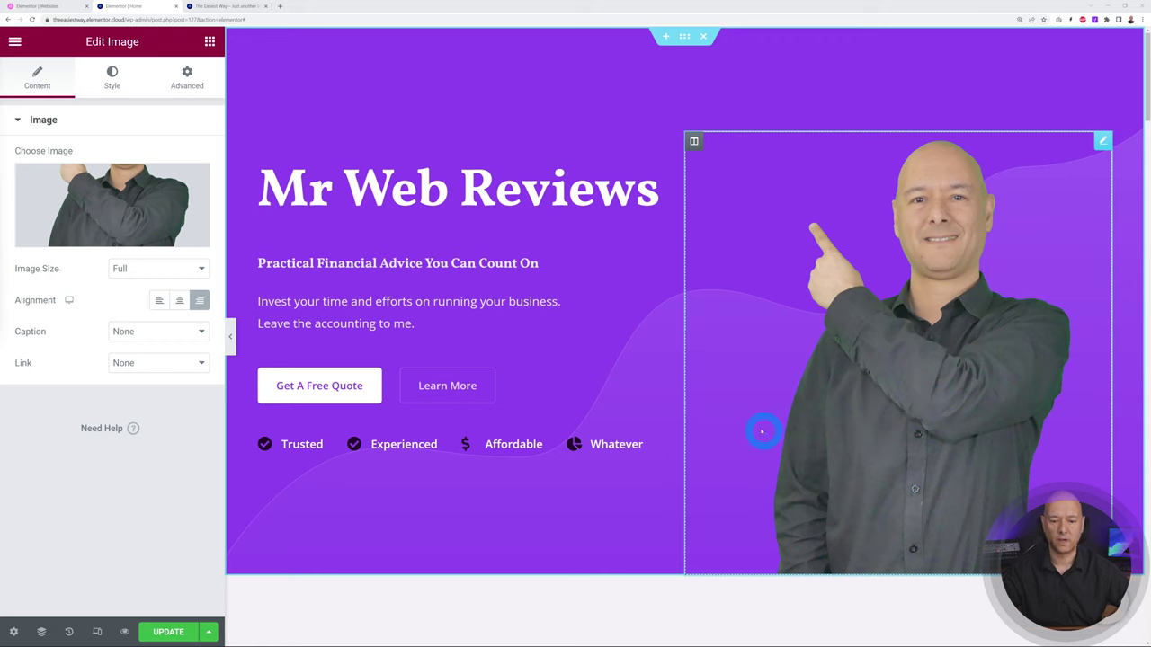
pyautogui.scroll(-4, 707, 343)
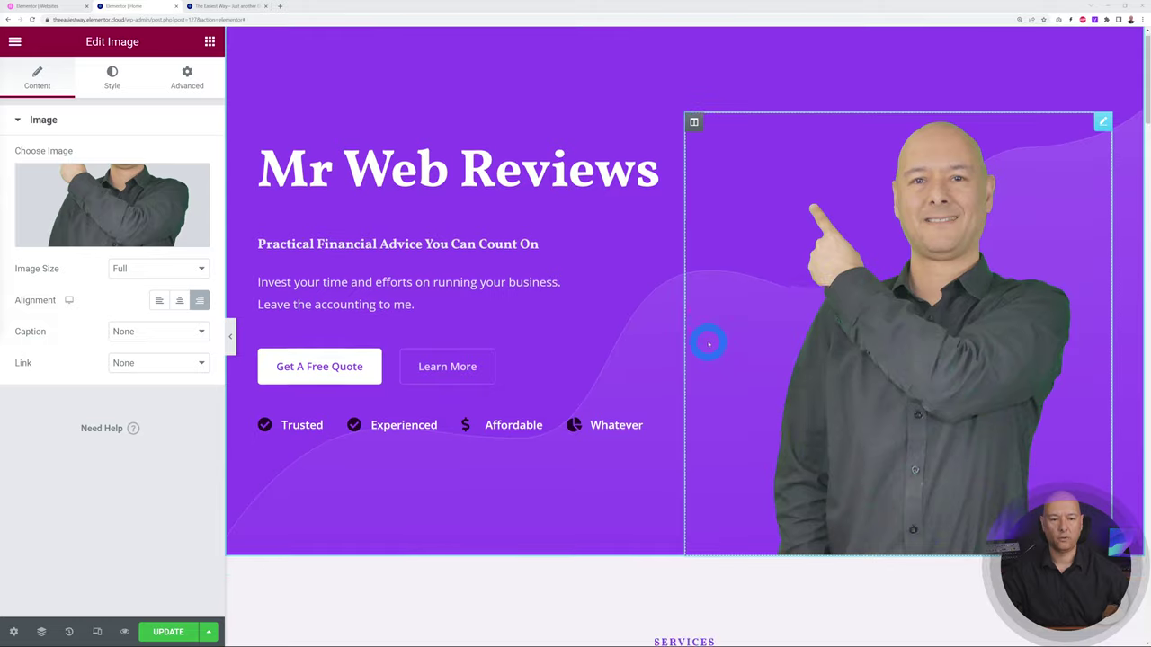
# - Change the services section's heading text to "What We Have To Offer..."
pyautogui.scroll(-2, 865, 346)
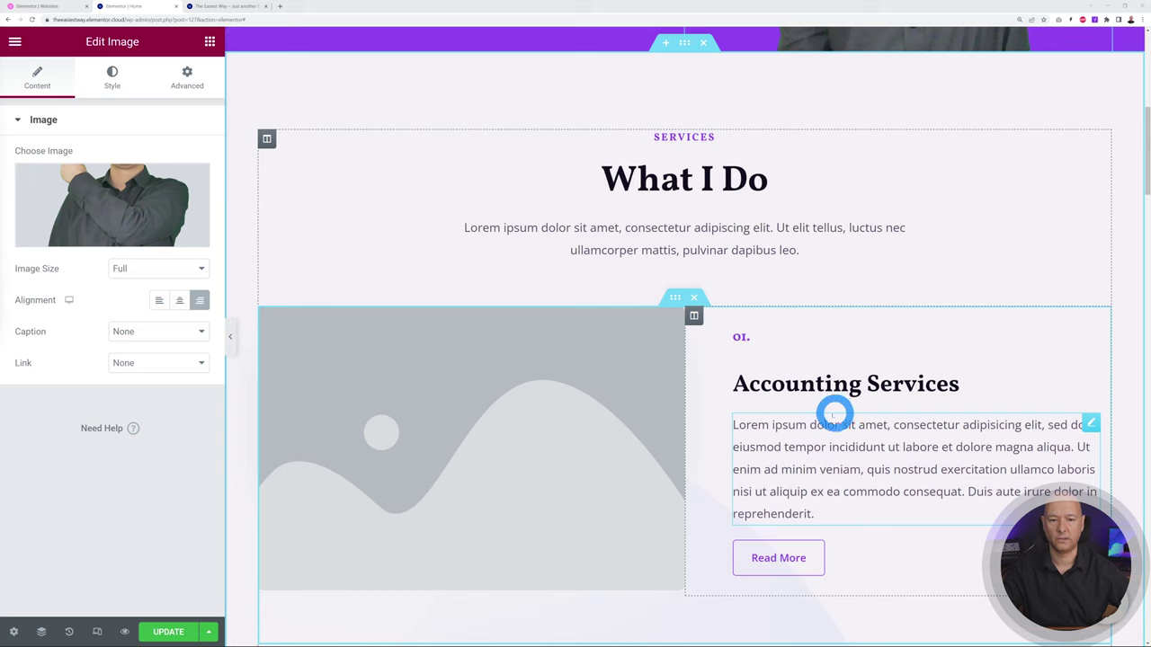
pyautogui.click(1067, 177)
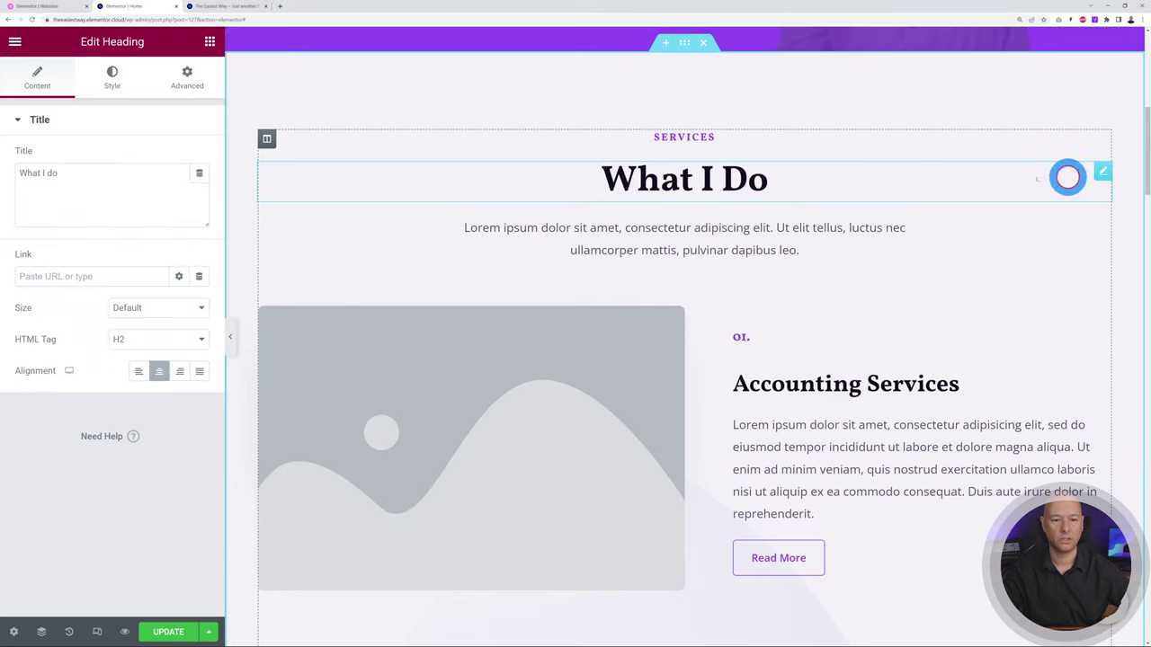
pyautogui.doubleClick(134, 202)
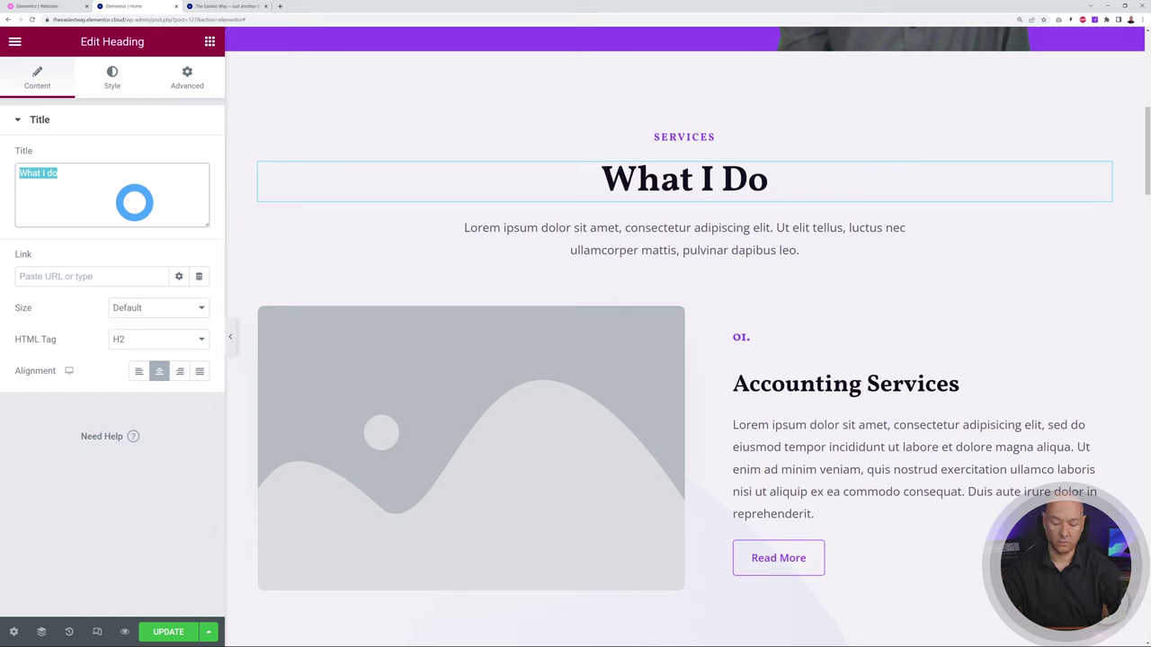
pyautogui.write('What We')
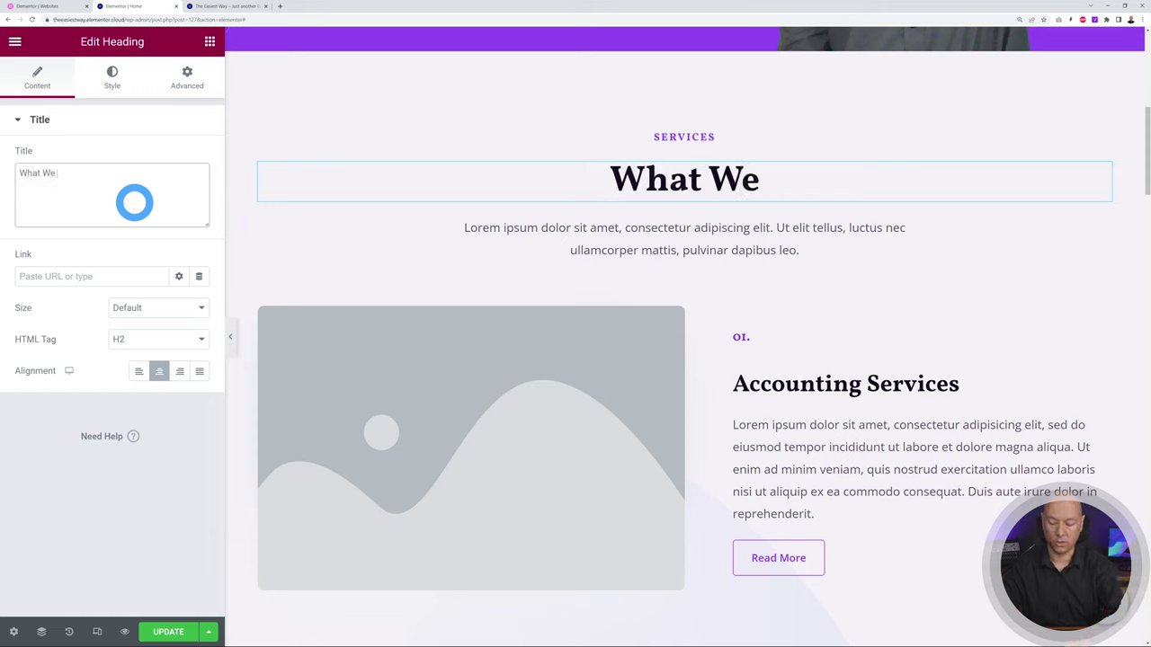
pyautogui.write(' Have To O')
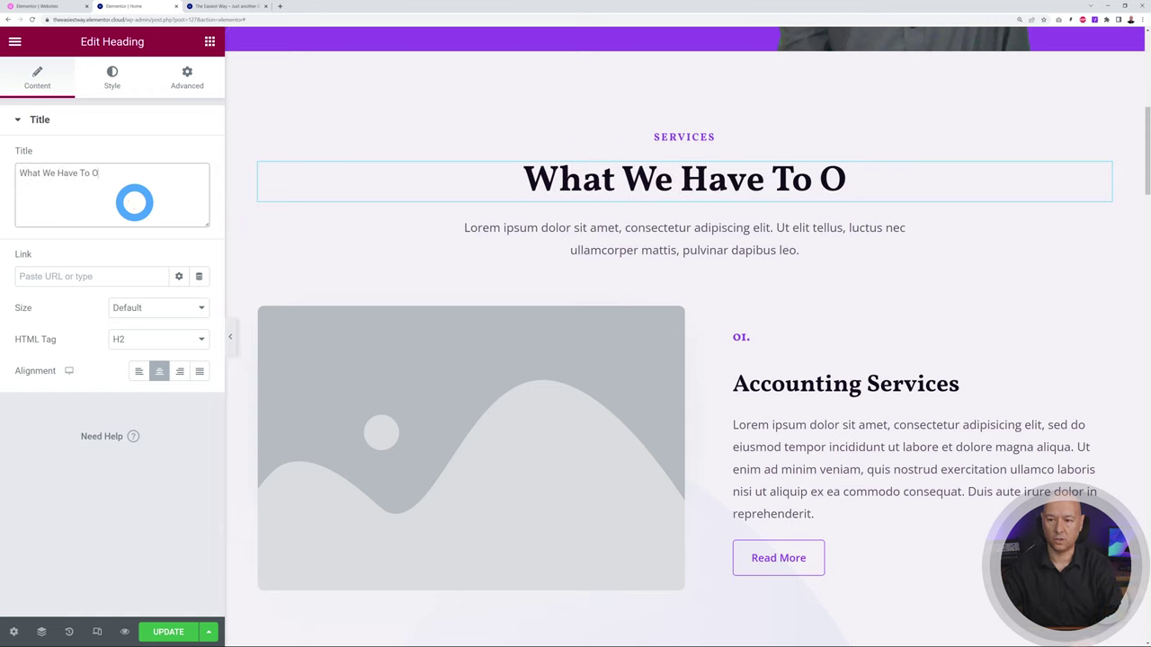
pyautogui.write('ffer...')
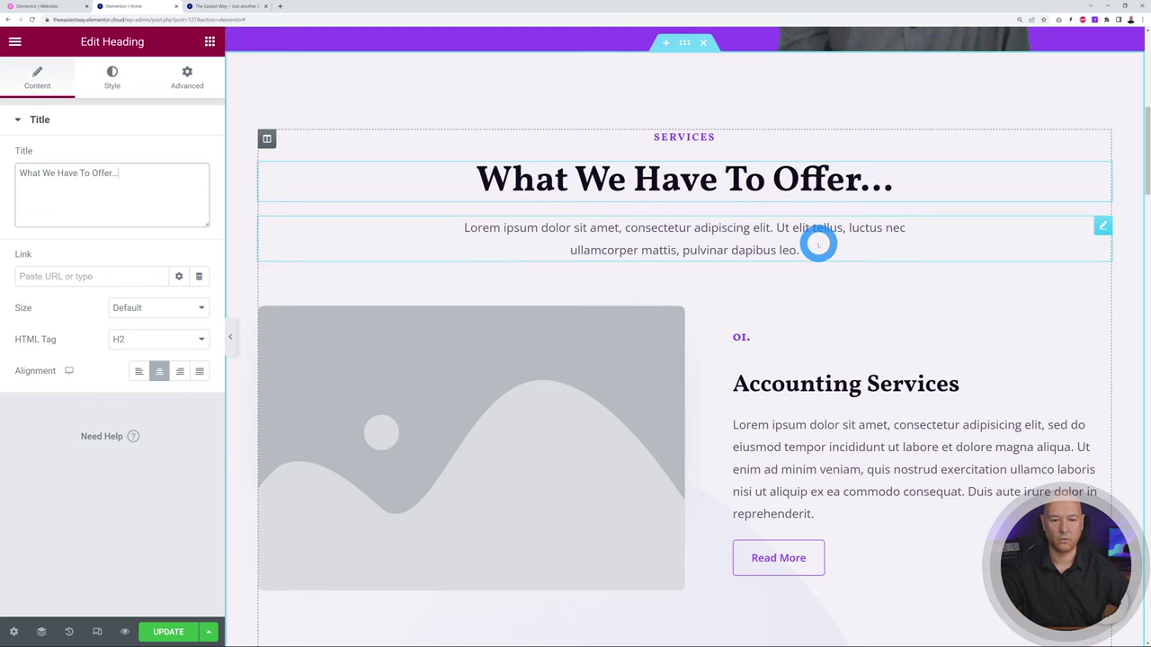
# - Open the introductory paragraph below the services heading for editing
pyautogui.click(1101, 225)
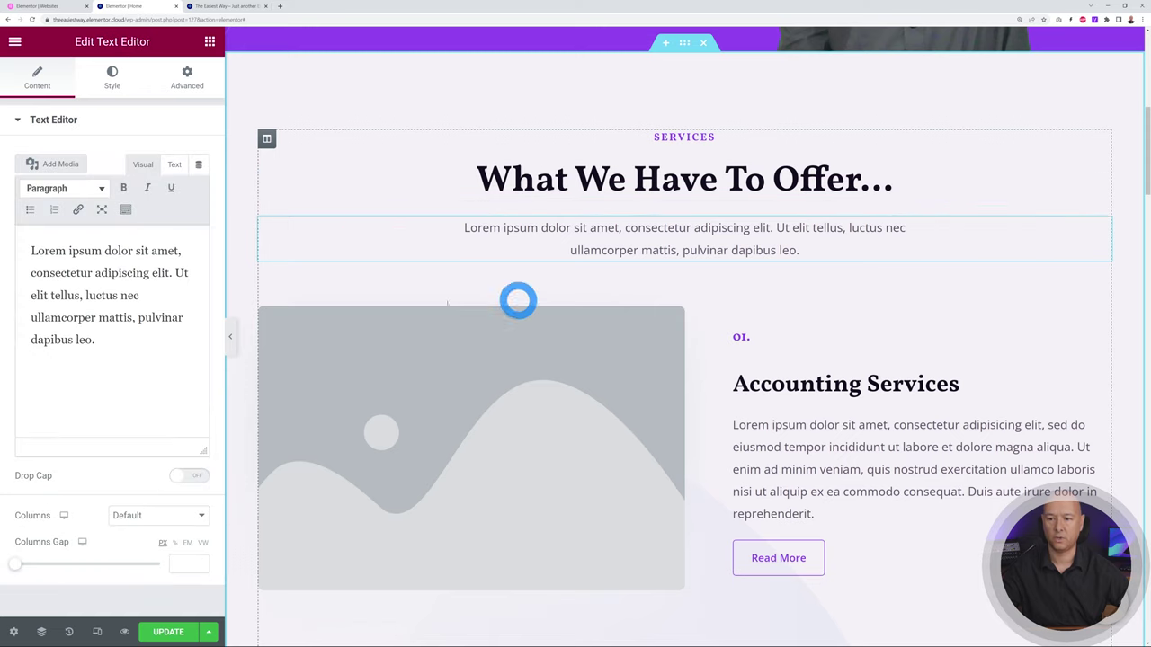
pyautogui.moveTo(102, 335); pyautogui.dragTo(31, 249)
pyautogui.click(141, 371)
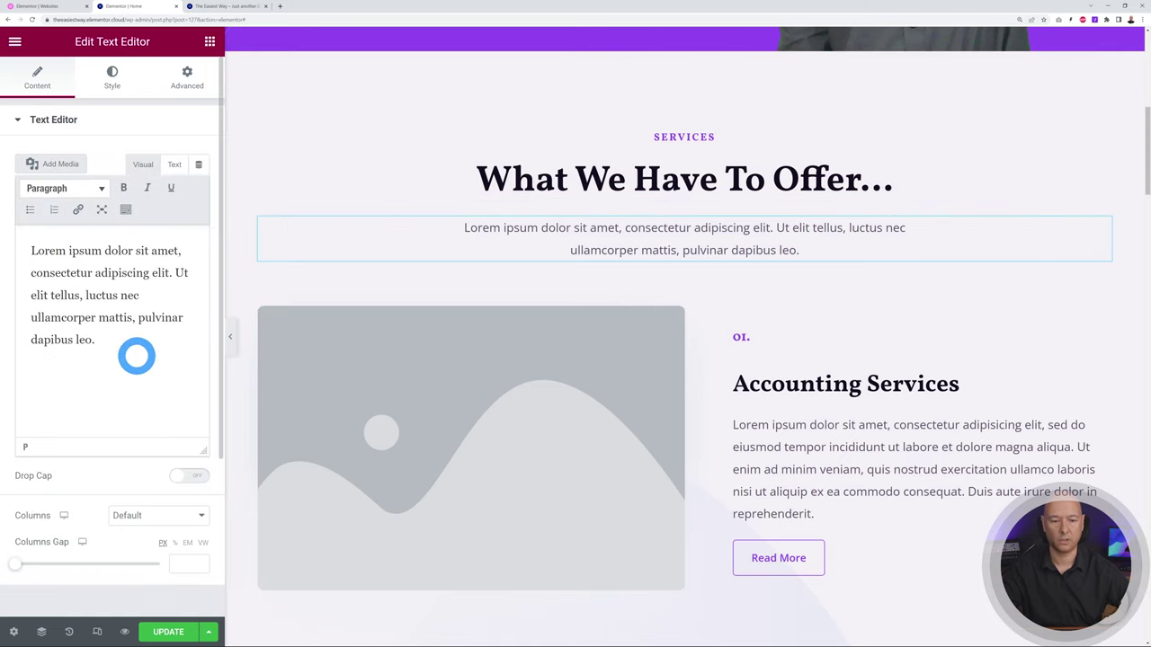
# - Replace the Accounting Services placeholder image with the library photo of hands writing on paper and using a calculator
pyautogui.scroll(-1, 944, 382)
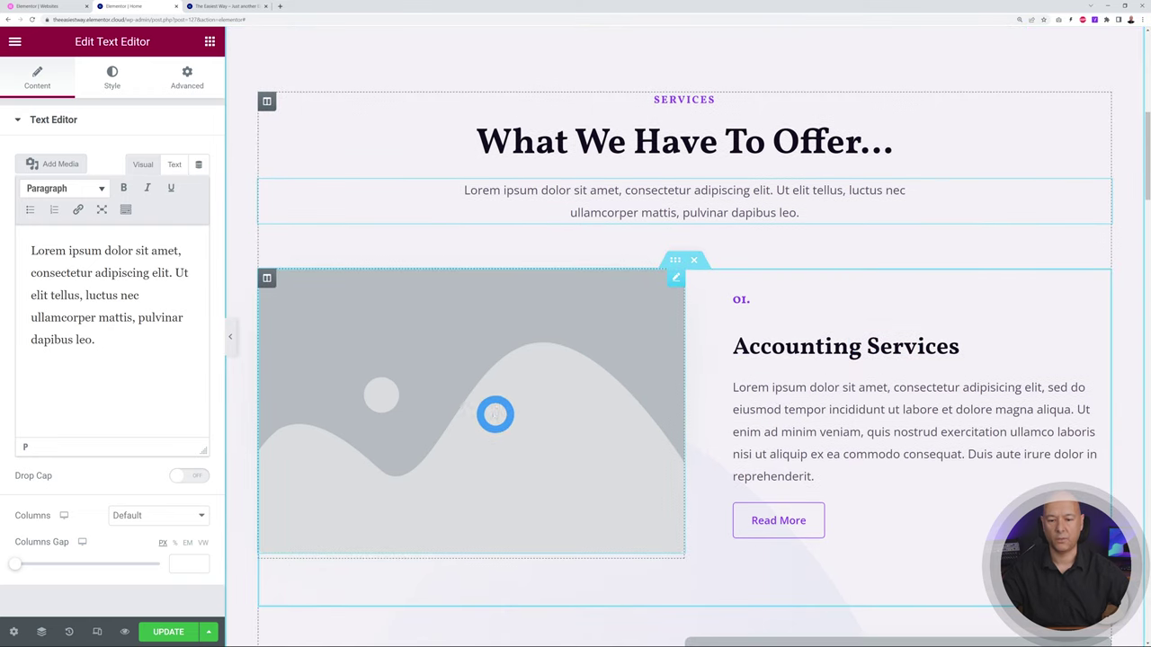
pyautogui.click(492, 414)
pyautogui.click(174, 226)
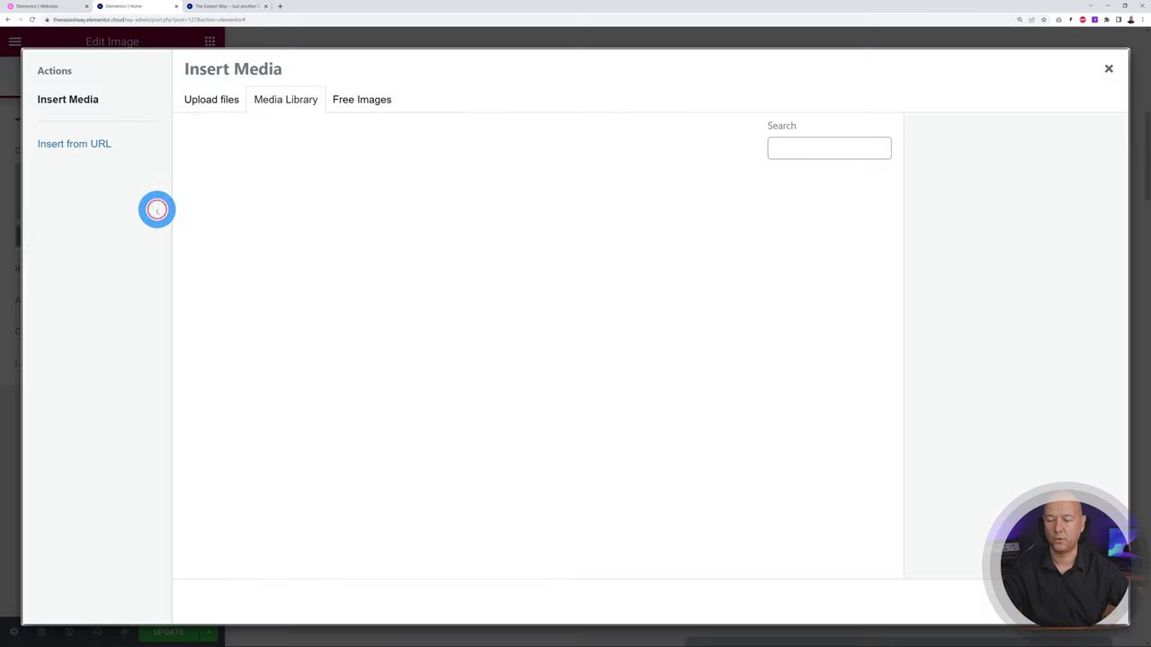
pyautogui.scroll(-2, 539, 411)
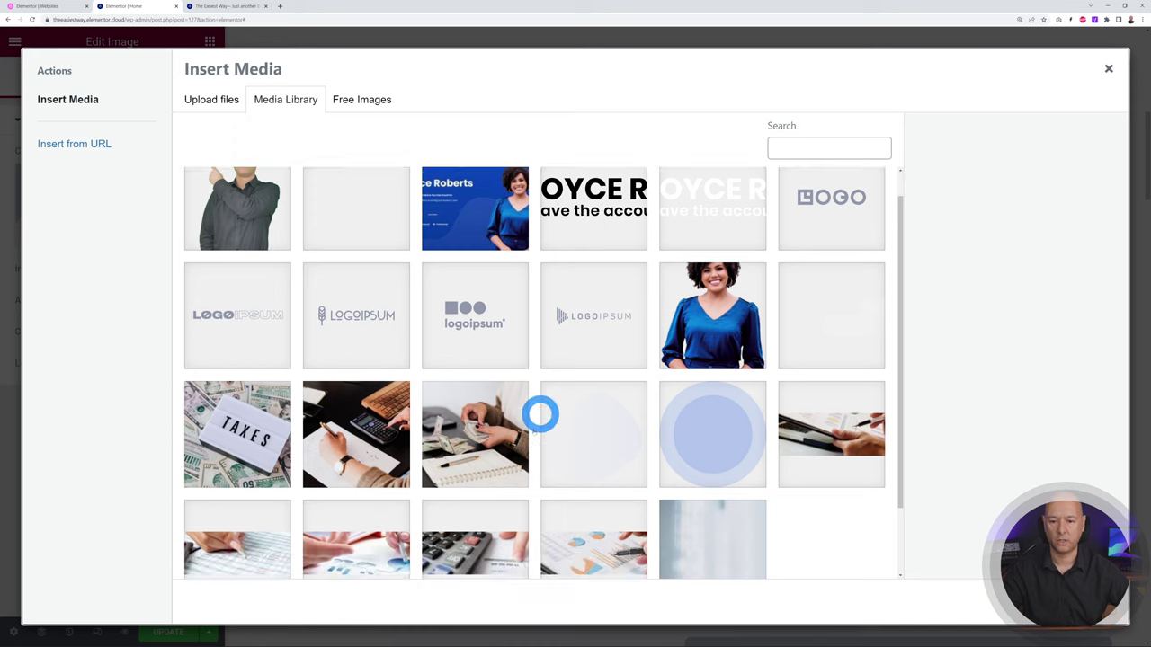
pyautogui.click(385, 428)
pyautogui.doubleClick(356, 391)
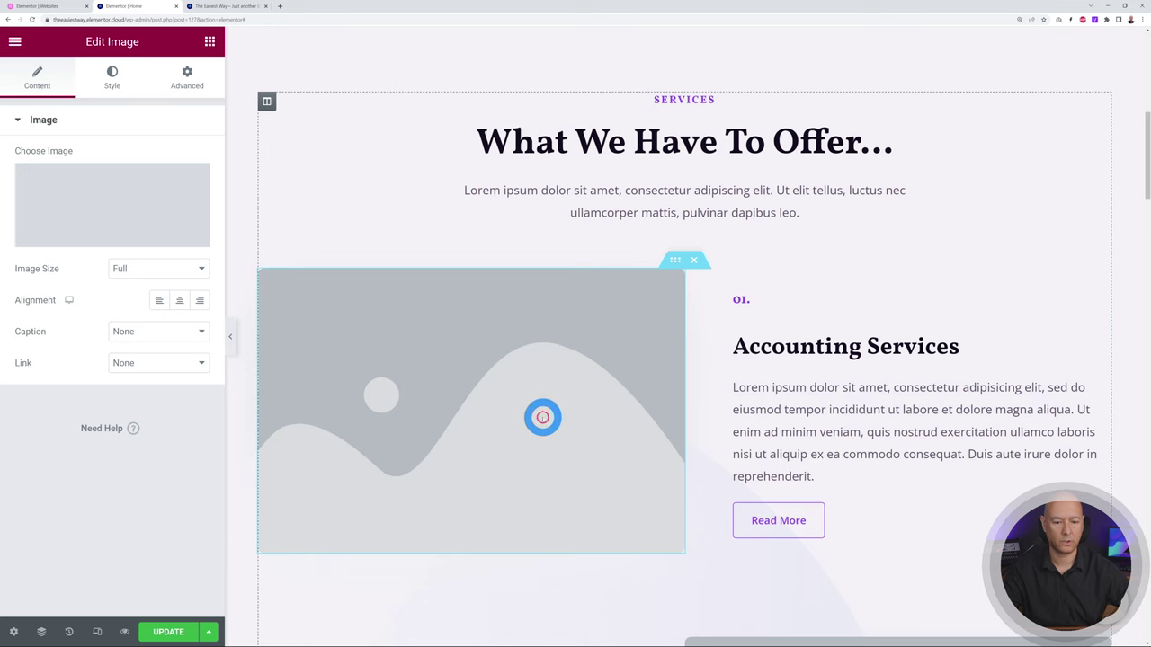
# - Replace the Tax Services placeholder image with crop-payroll-clerk-counting-money-while-sitting-at-table.jpg from the media library
pyautogui.scroll(-3, 955, 388)
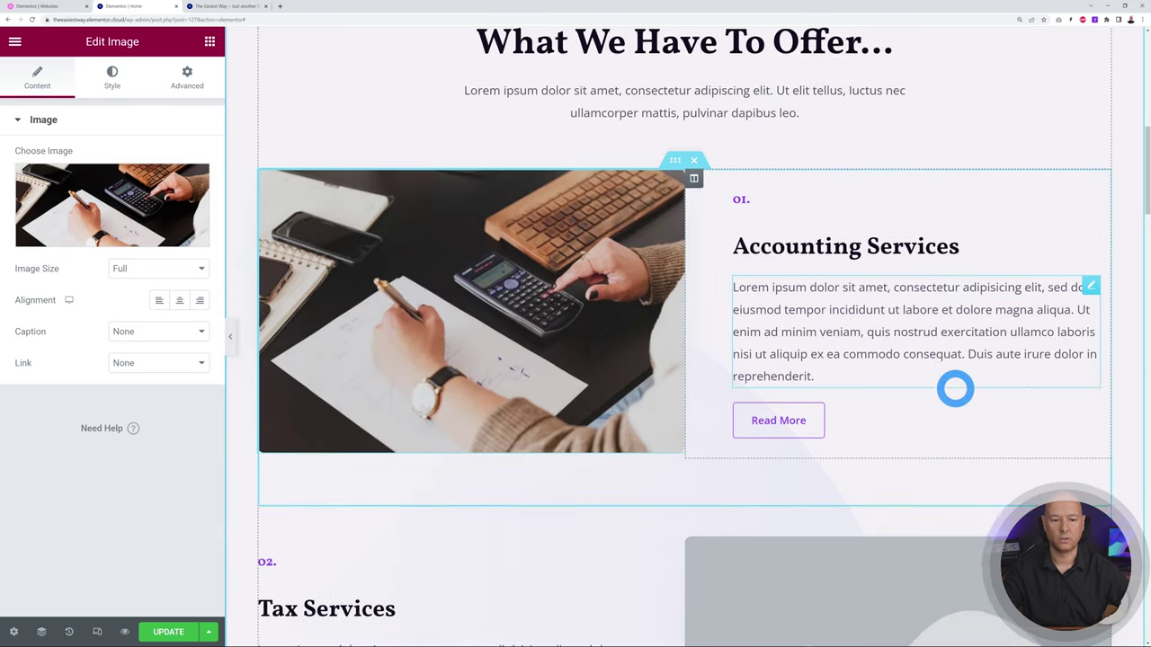
pyautogui.click(899, 430)
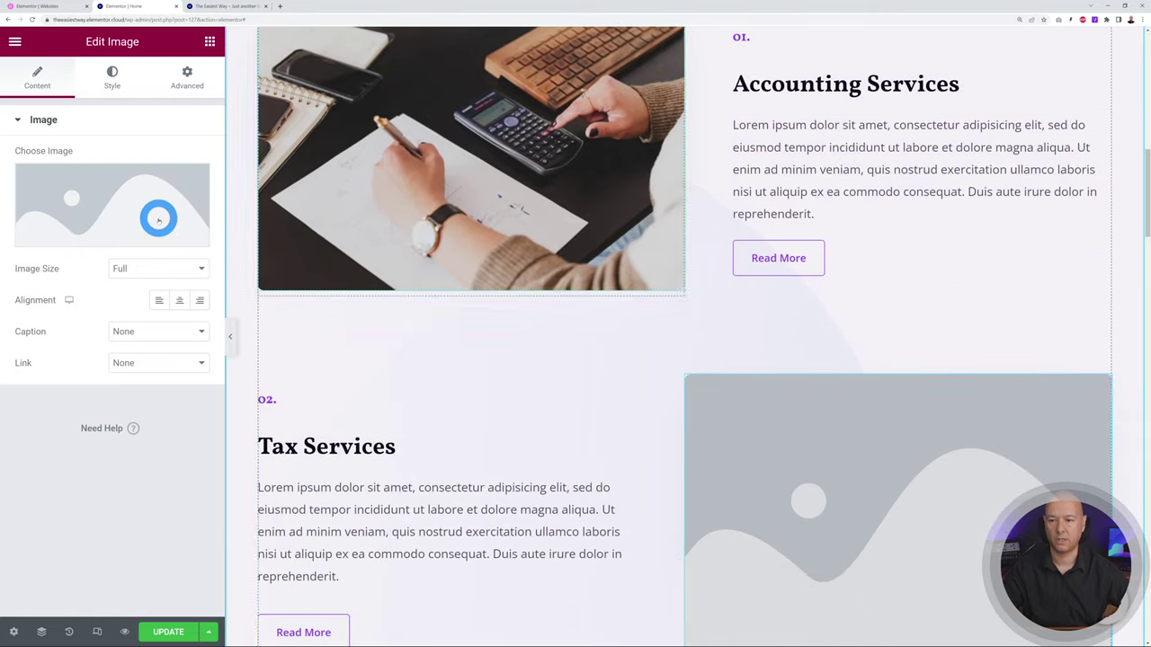
pyautogui.click(157, 215)
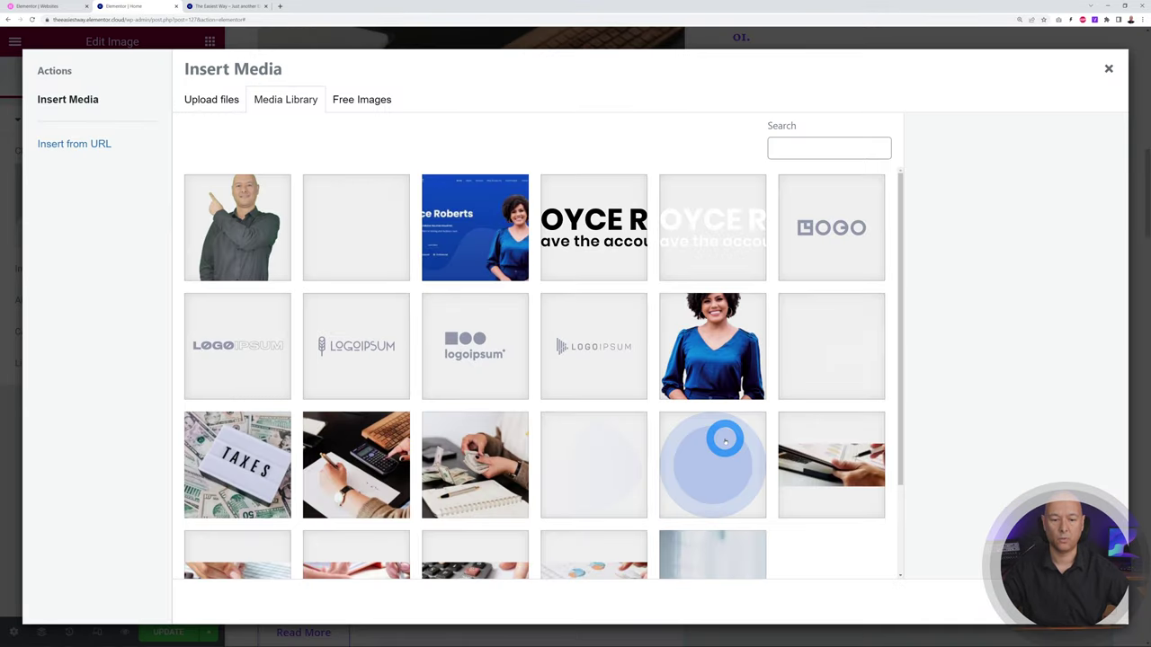
pyautogui.scroll(-1, 666, 422)
pyautogui.click(466, 407)
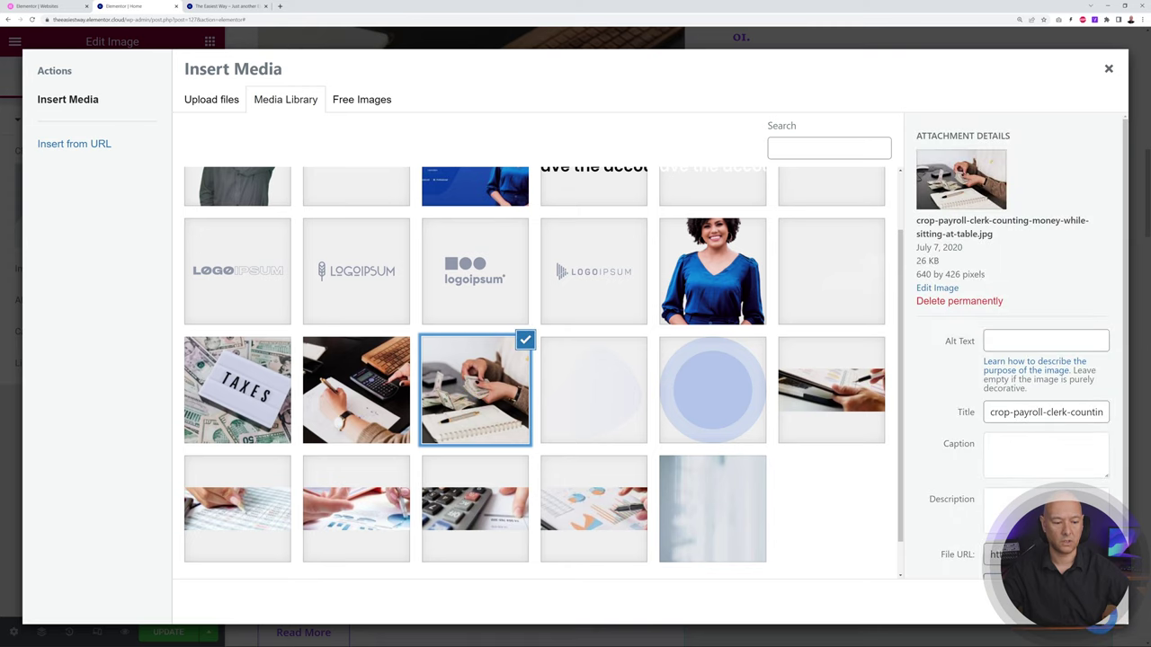
pyautogui.click(1070, 601)
# - Replace the Financial Advisory placeholder image with heap-of-american-money-cash-and-vintage-light-box.jpg from the media library
pyautogui.scroll(-2, 609, 389)
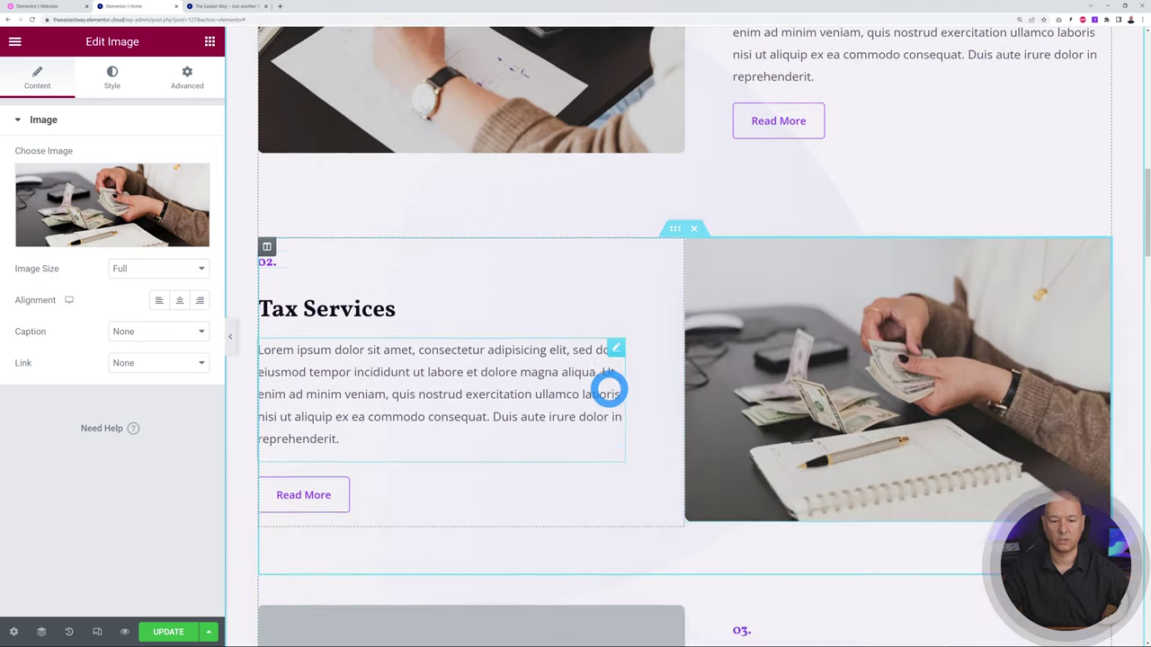
pyautogui.scroll(-4, 608, 388)
pyautogui.click(573, 429)
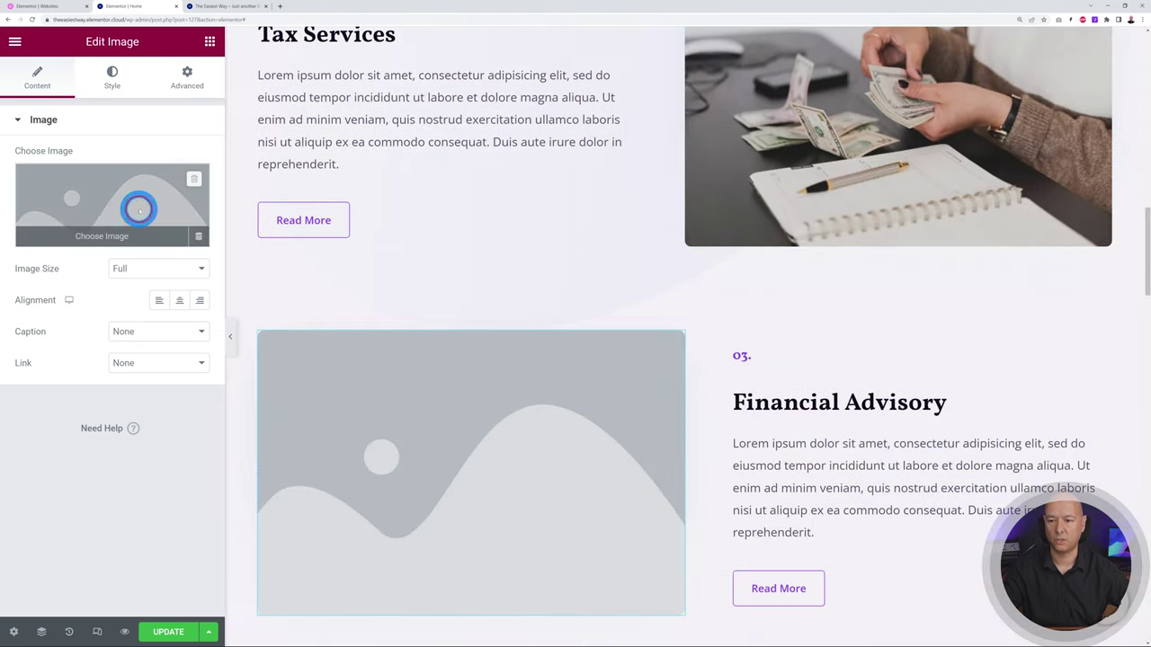
pyautogui.click(139, 210)
pyautogui.click(712, 459)
pyautogui.click(663, 530)
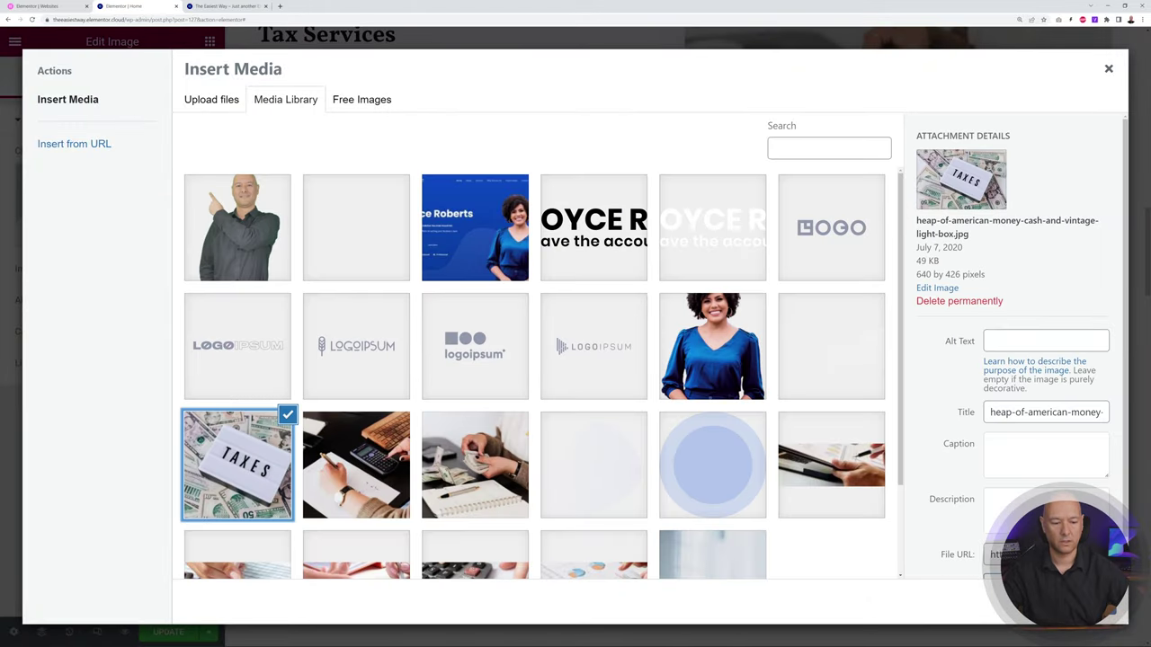
pyautogui.click(1070, 601)
# - Add a new section with two equal columns between the hero section and the services section
pyautogui.scroll(-5, 818, 372)
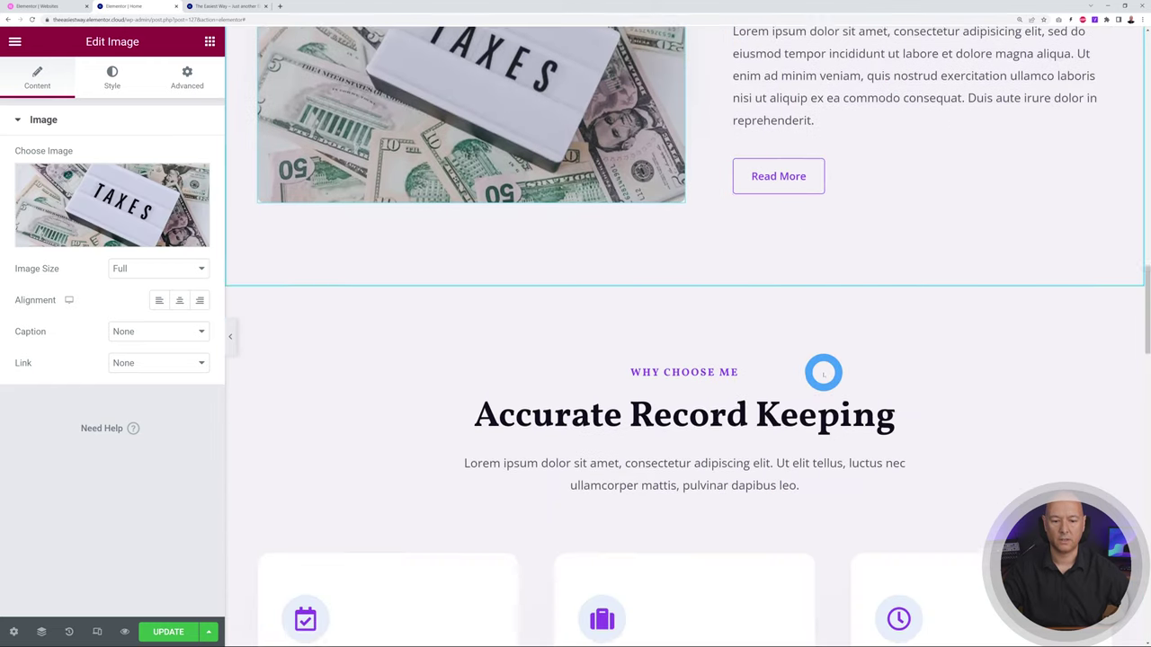
pyautogui.scroll(-2, 824, 372)
pyautogui.scroll(10, 822, 373)
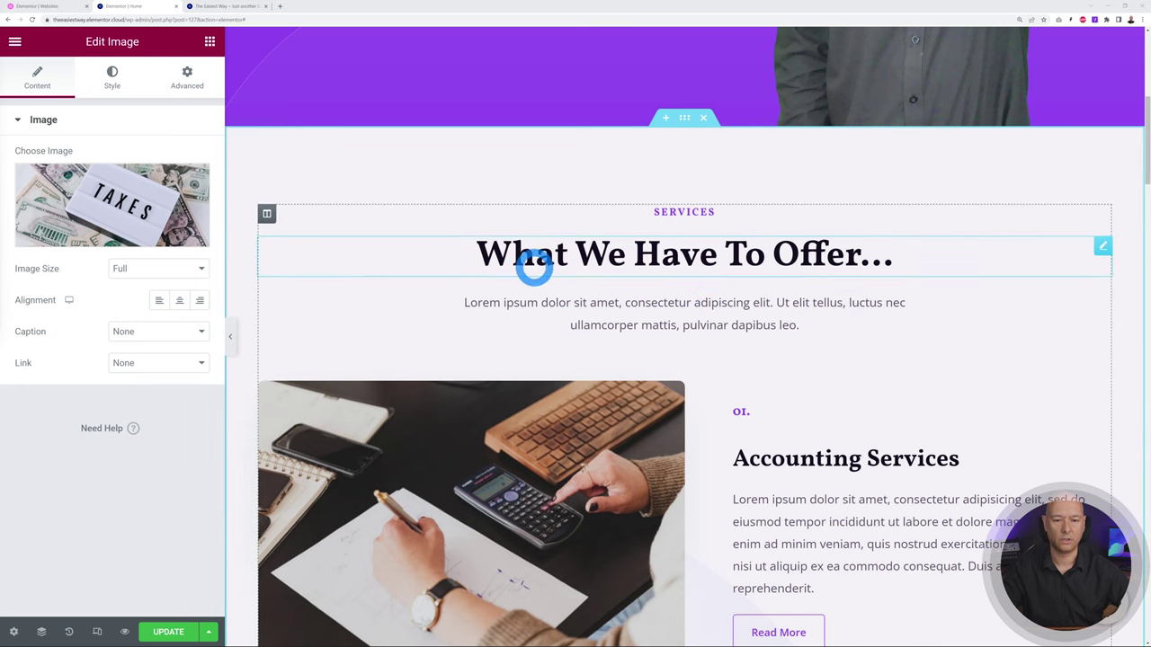
pyautogui.click(209, 42)
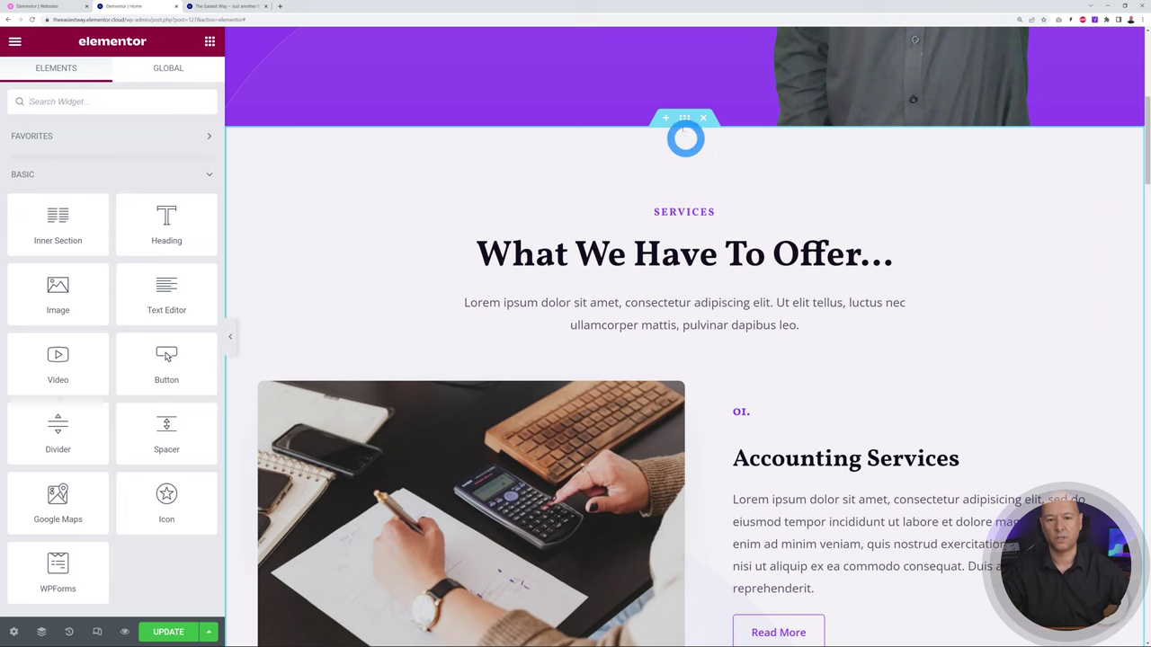
pyautogui.moveTo(695, 129); pyautogui.dragTo(639, 101)
pyautogui.moveTo(733, 126); pyautogui.dragTo(661, 196)
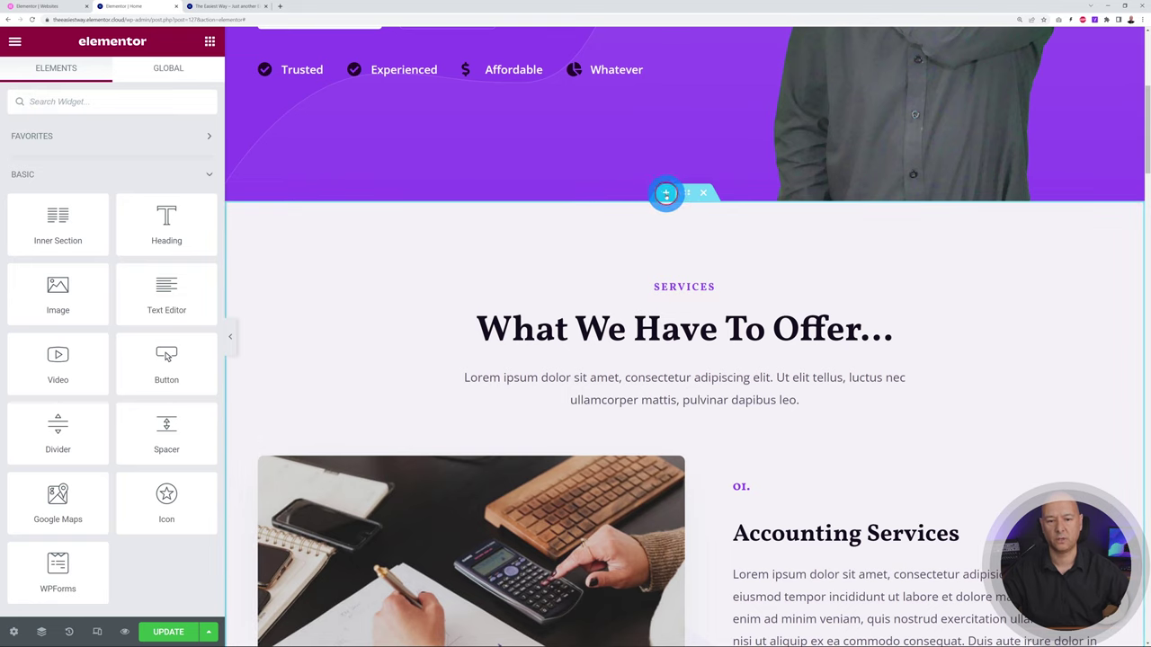
pyautogui.click(665, 193)
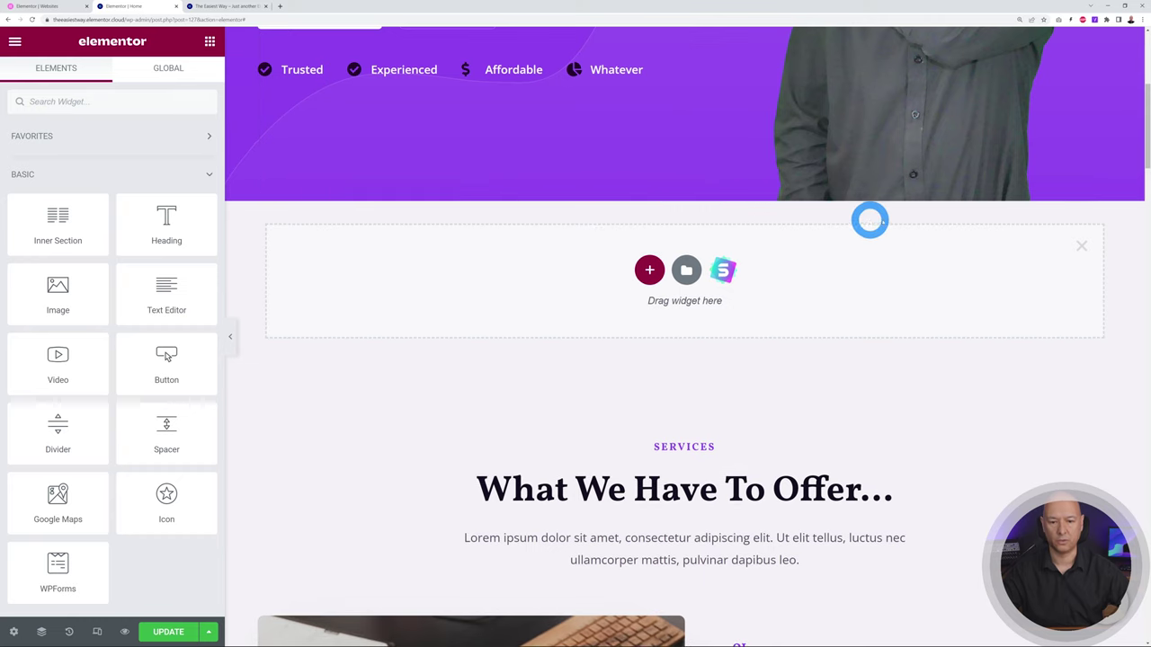
pyautogui.click(647, 271)
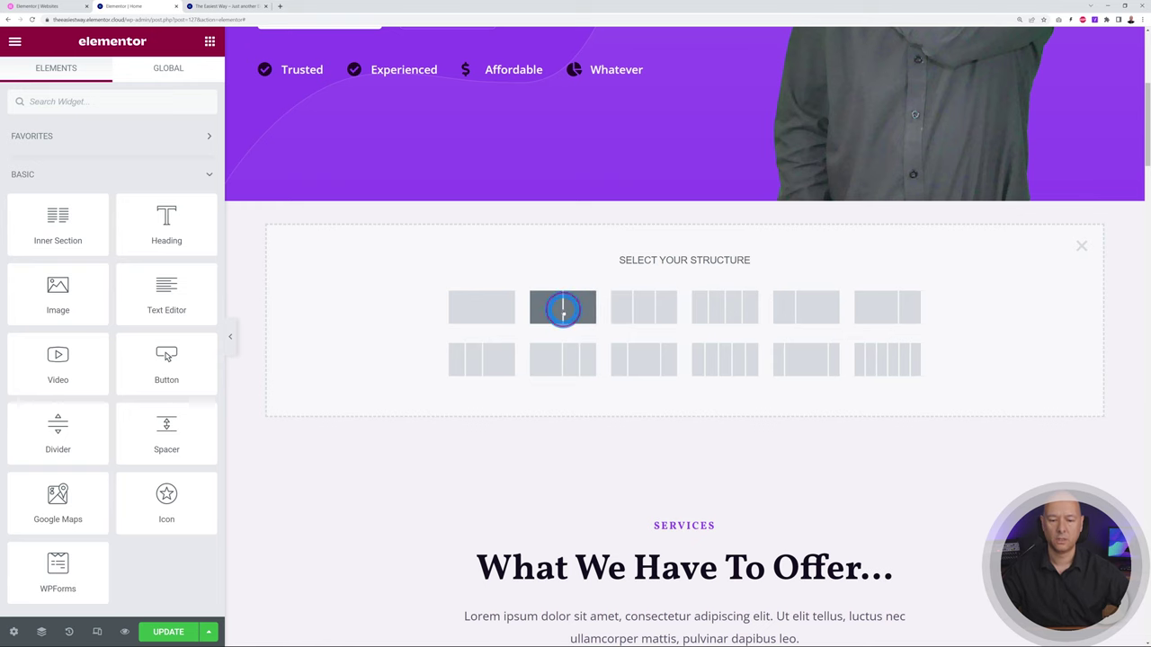
pyautogui.click(562, 308)
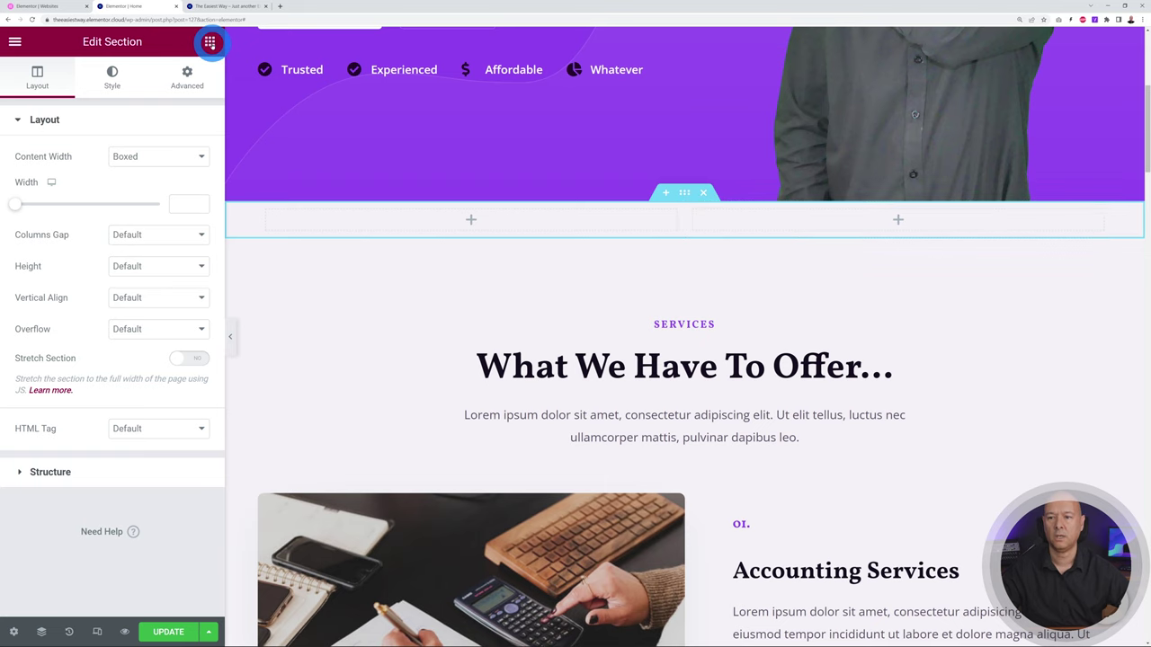
# - Fill the new section with a Heading and a Text Editor widget in its first column and a Button widget in its second
pyautogui.click(210, 41)
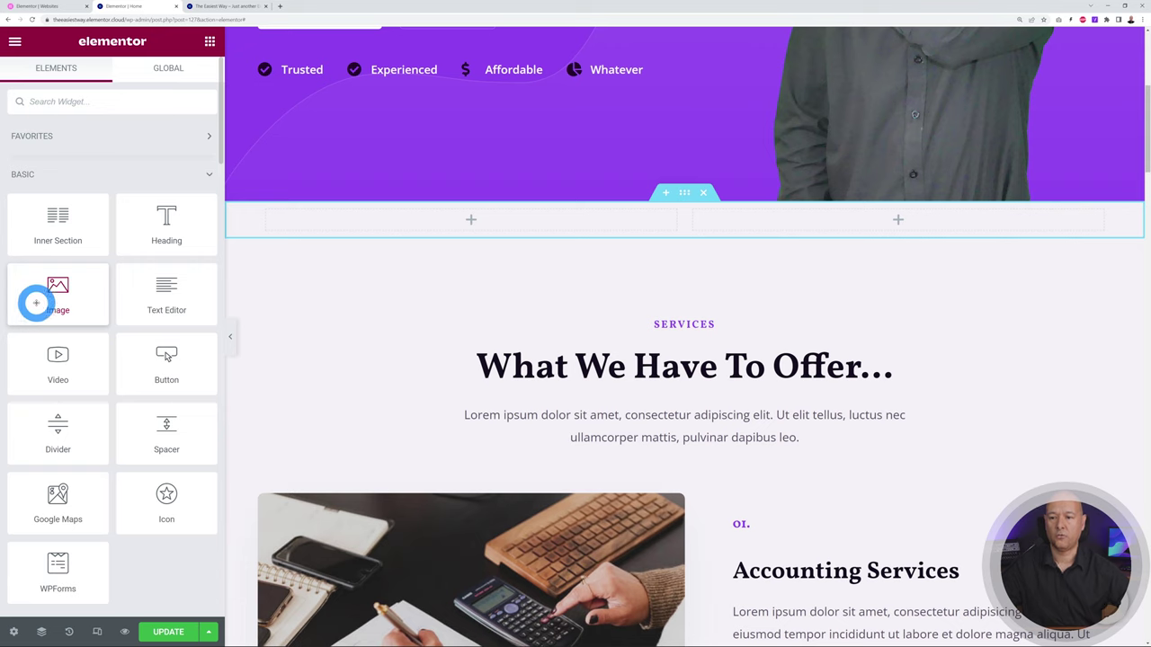
pyautogui.moveTo(192, 240); pyautogui.dragTo(362, 220)
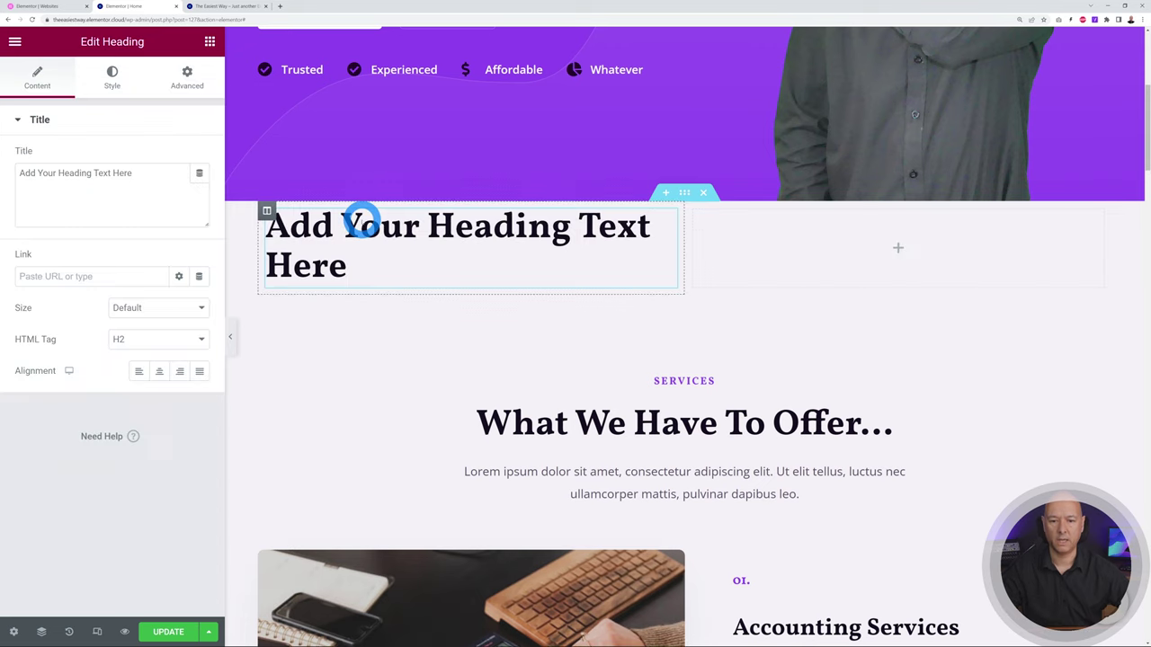
pyautogui.click(210, 41)
pyautogui.moveTo(213, 294); pyautogui.dragTo(333, 286)
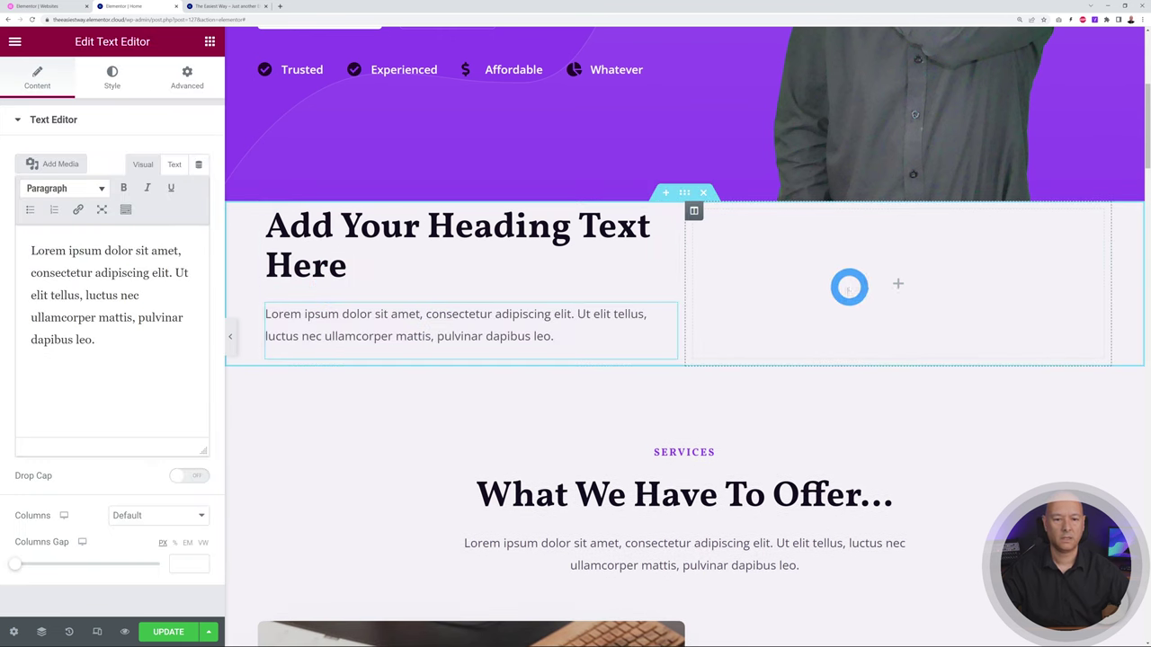
pyautogui.click(209, 42)
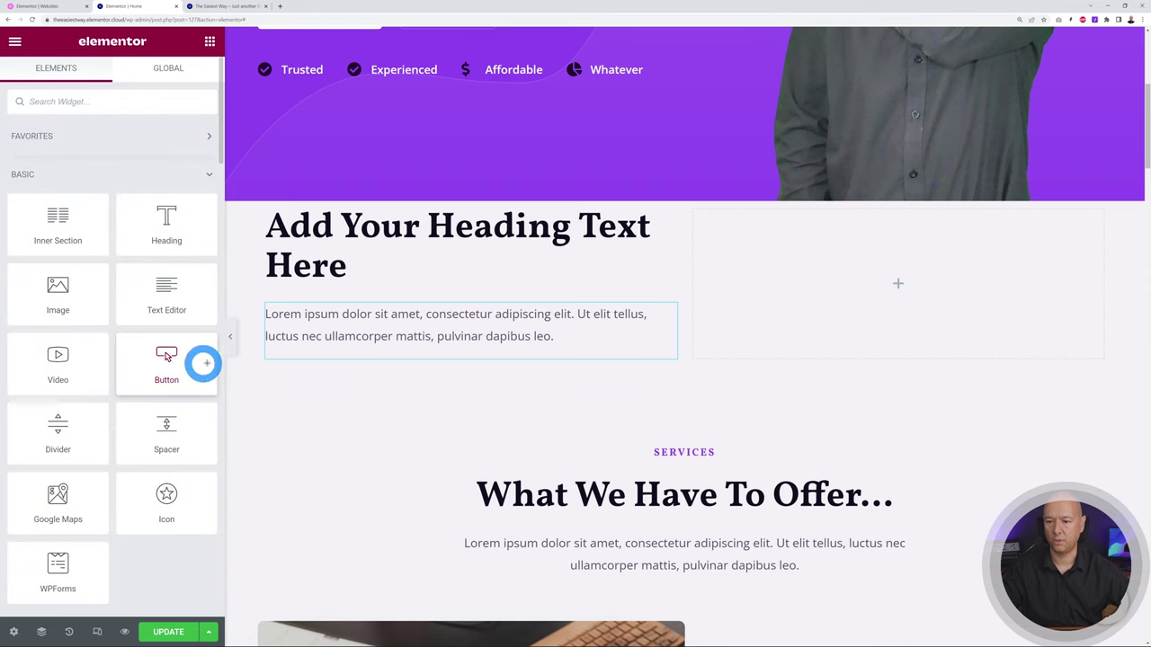
pyautogui.moveTo(170, 361); pyautogui.dragTo(833, 298)
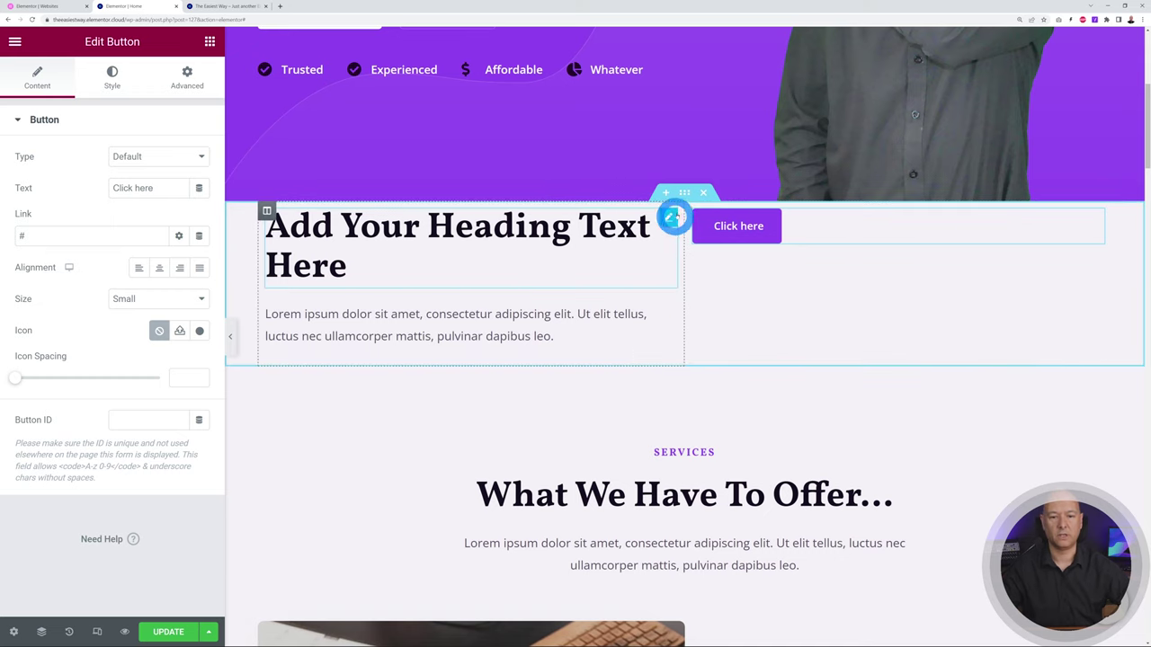
# - Set the new section's padding to 50 px on all four sides
pyautogui.click(685, 194)
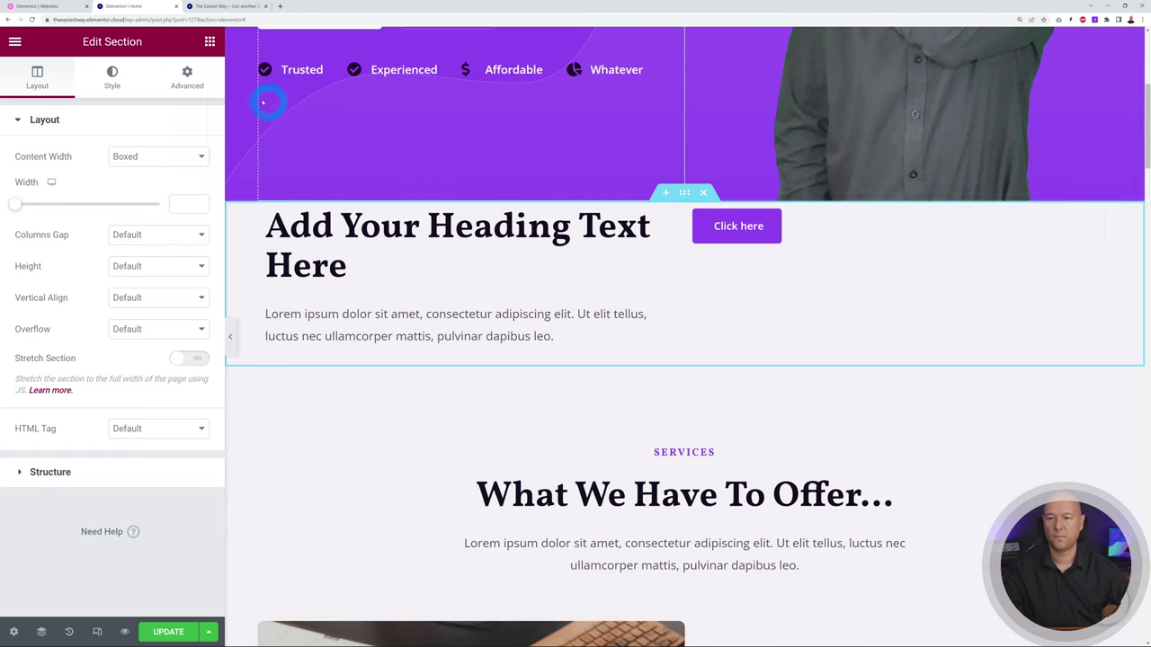
pyautogui.click(193, 84)
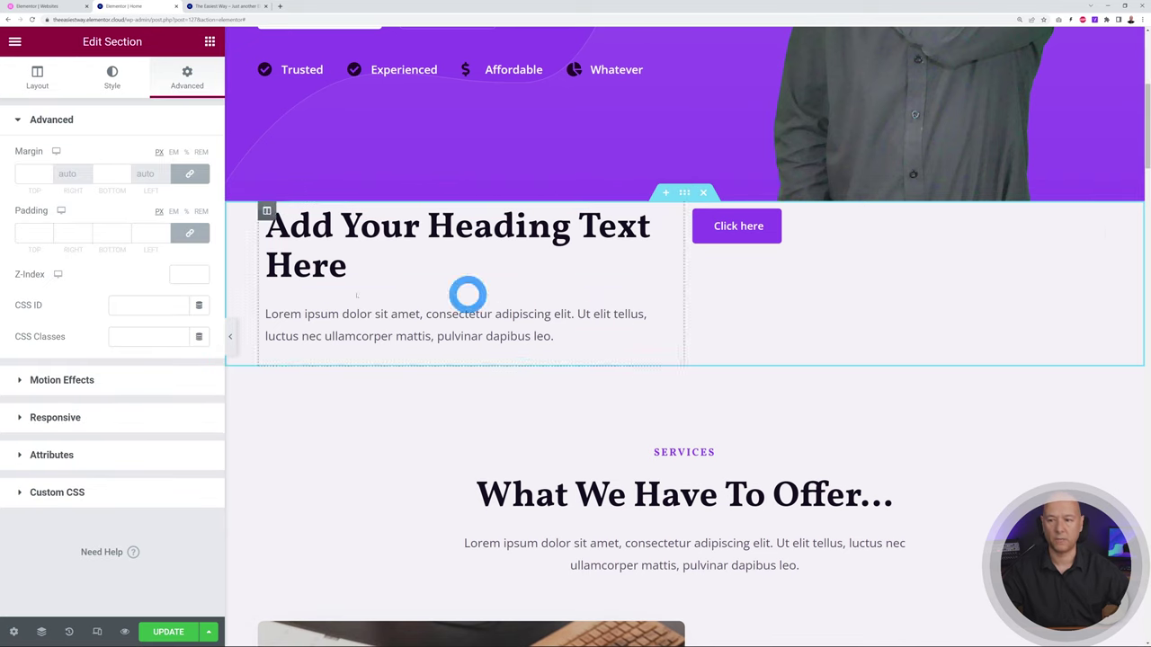
pyautogui.click(32, 233)
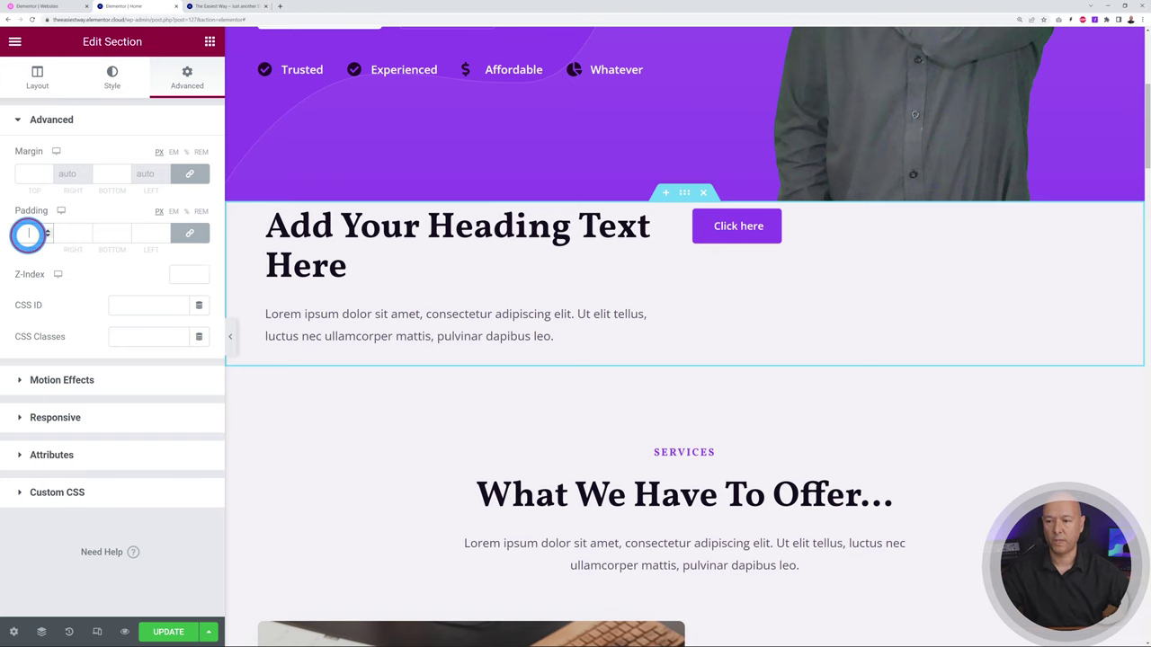
pyautogui.write('50')
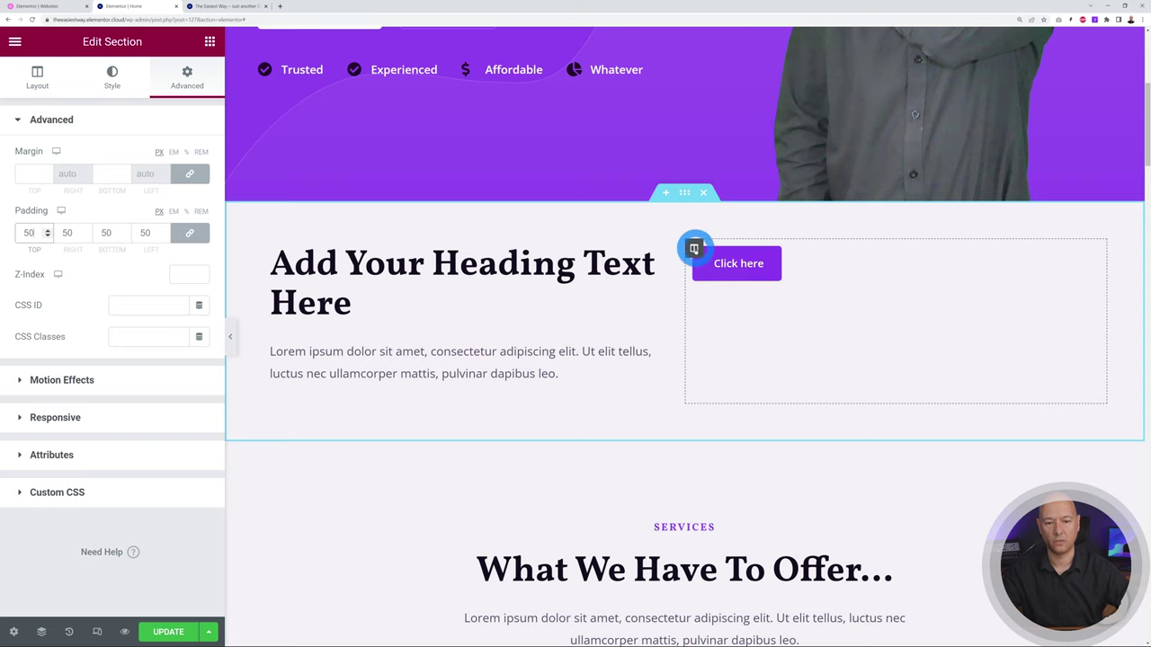
# - Align the second column of the new section to Middle vertically and Center horizontally
pyautogui.click(693, 248)
pyautogui.click(112, 209)
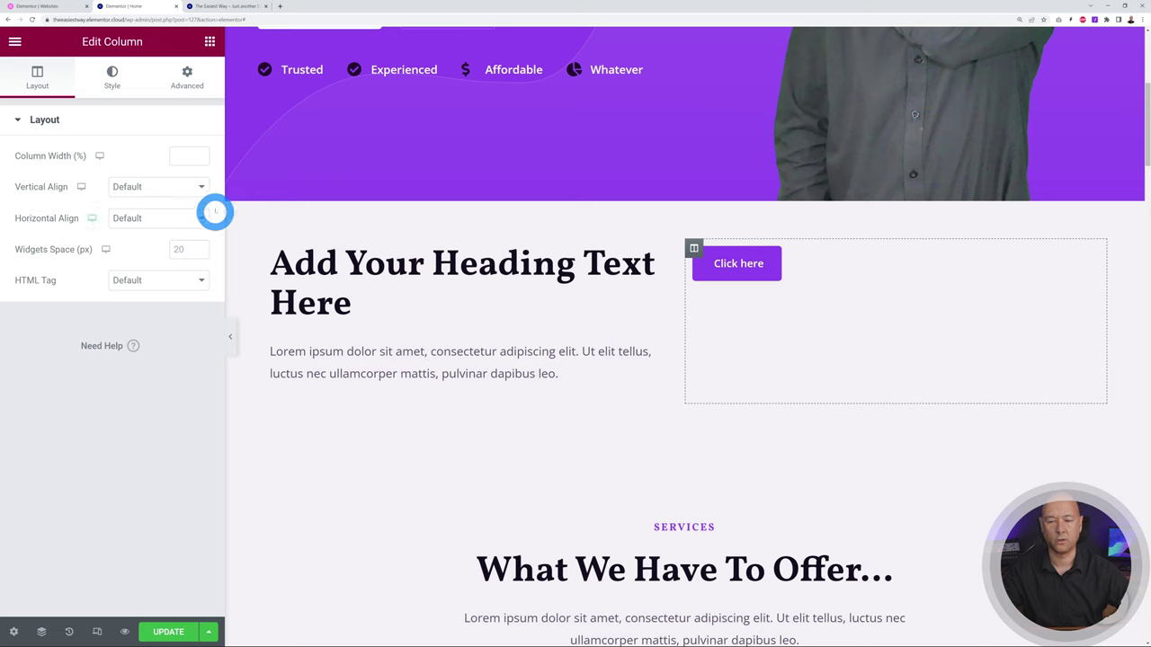
pyautogui.click(204, 187)
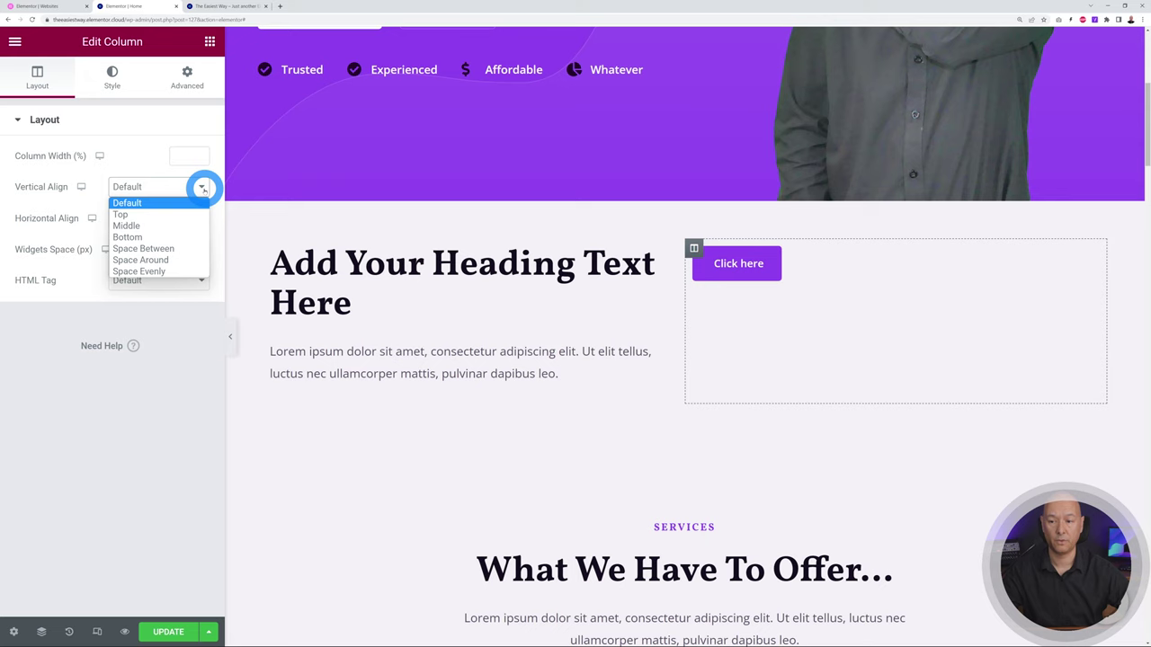
pyautogui.click(163, 226)
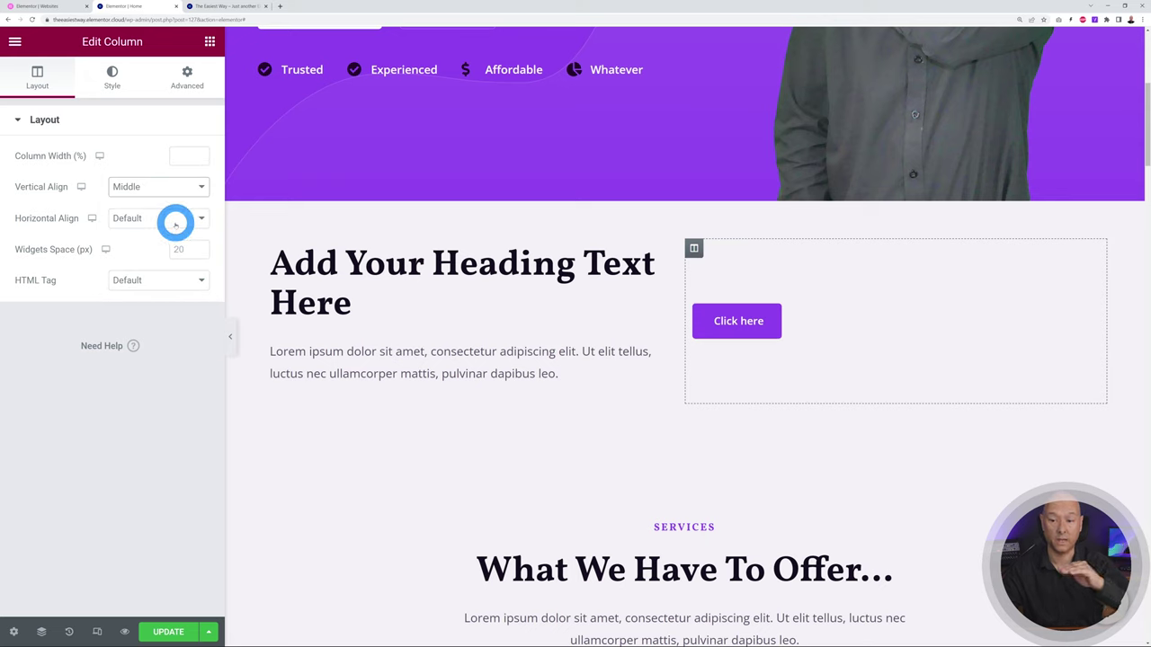
pyautogui.click(175, 223)
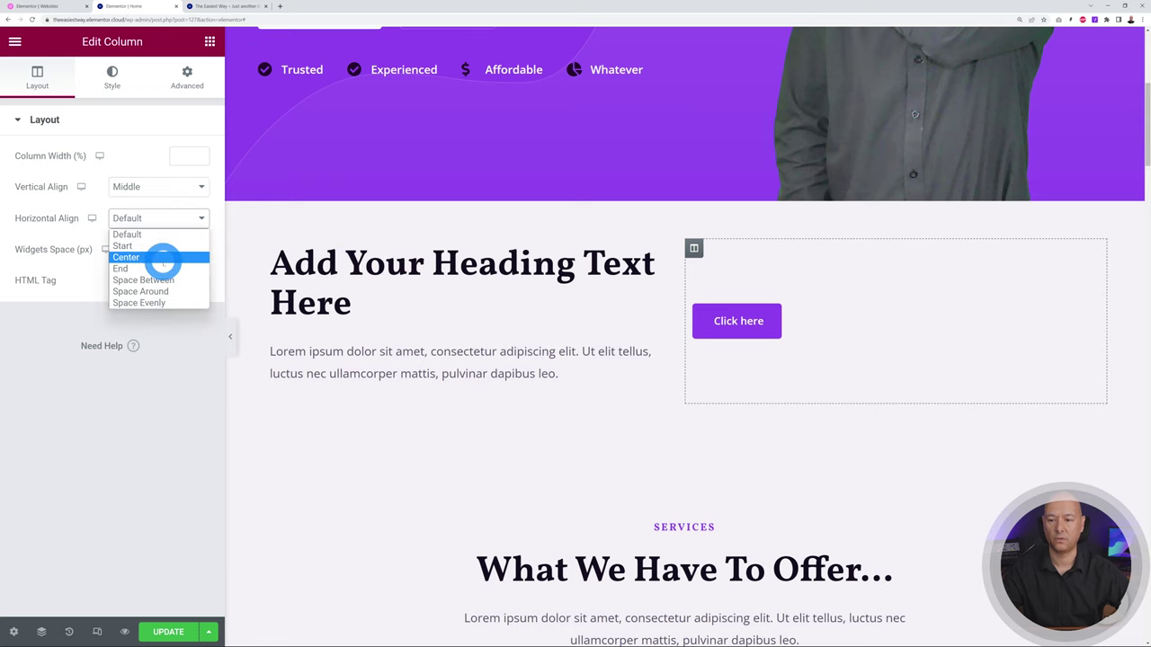
pyautogui.click(164, 259)
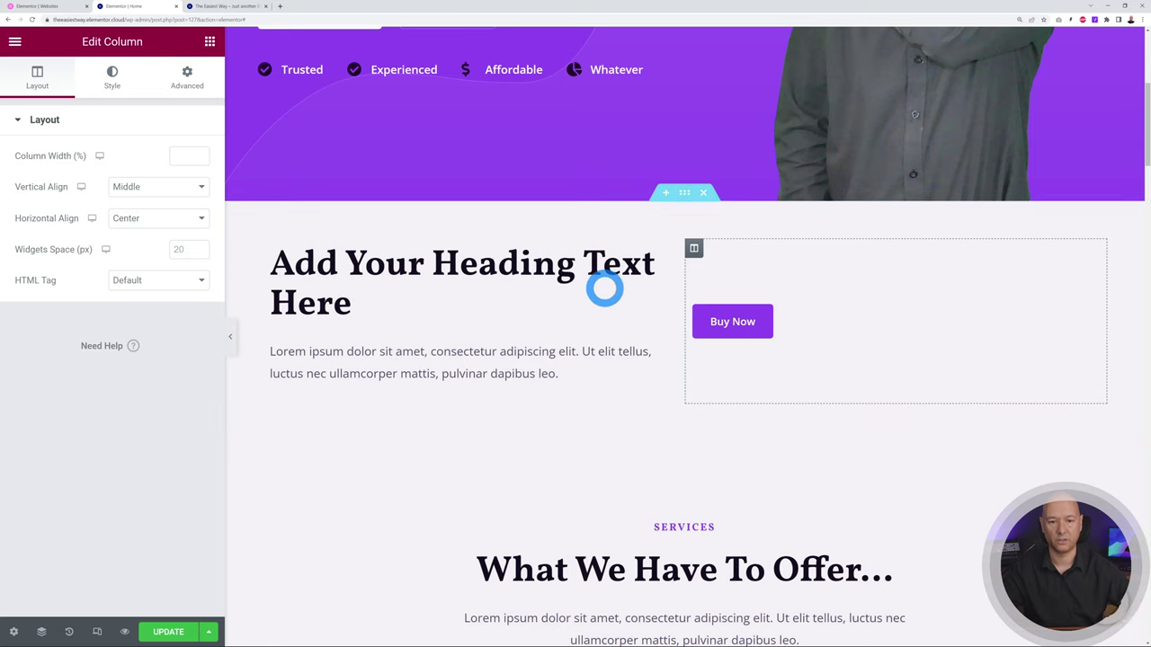
# - Delete the new two-column section and restore it from the editing history
pyautogui.click(704, 194)
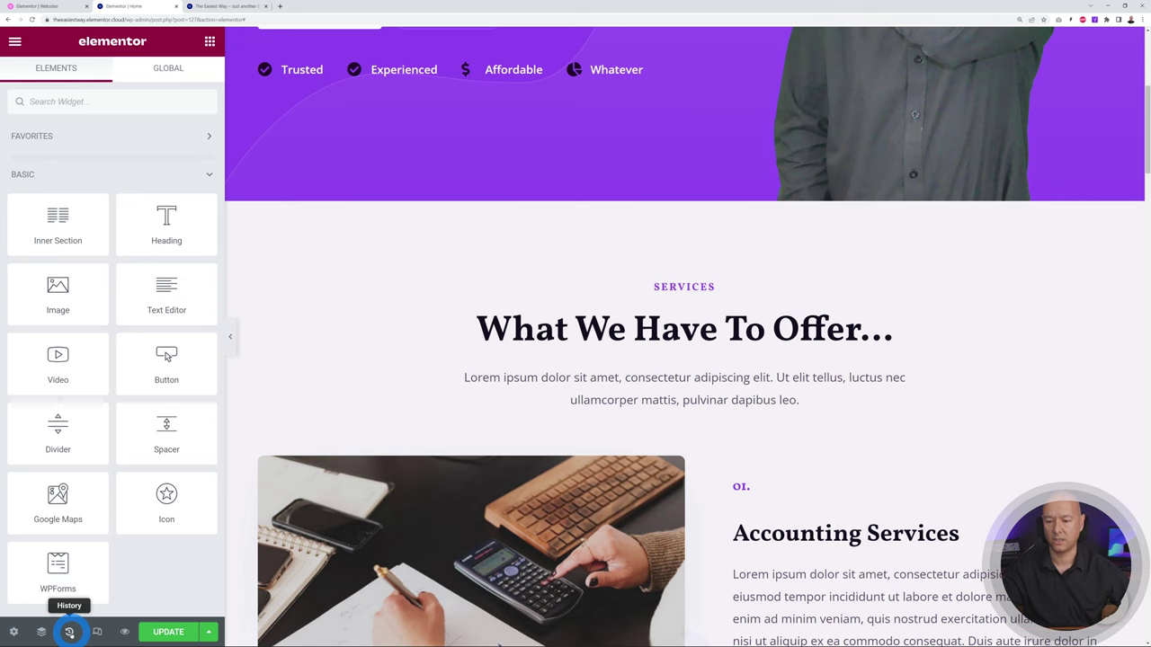
pyautogui.click(70, 632)
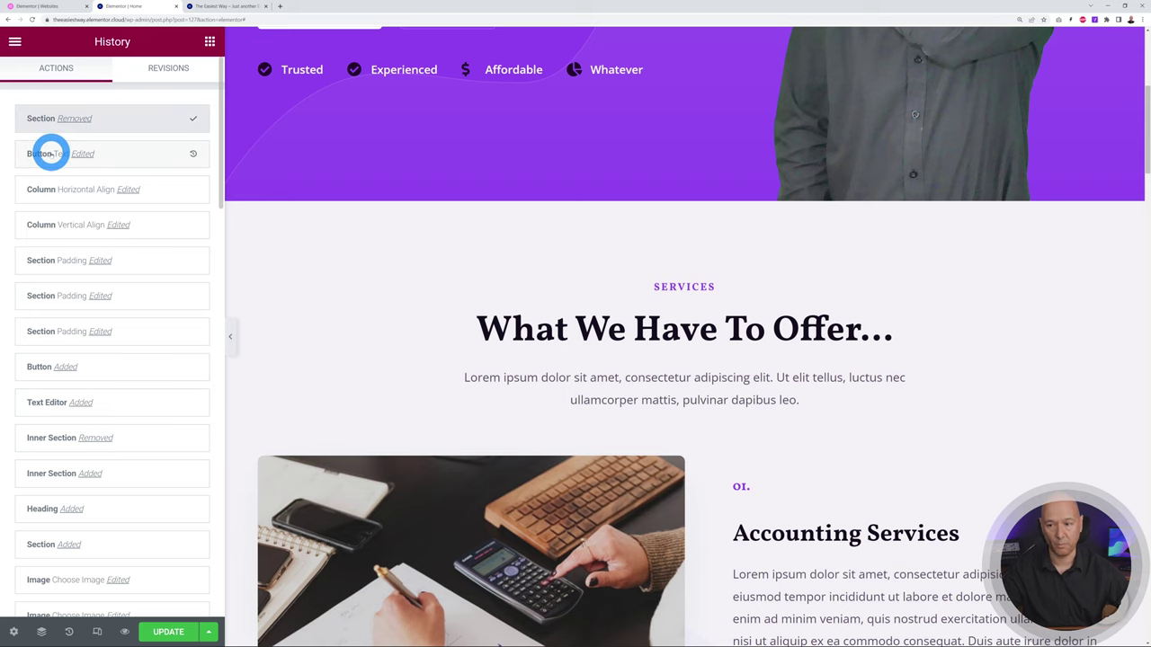
pyautogui.click(51, 154)
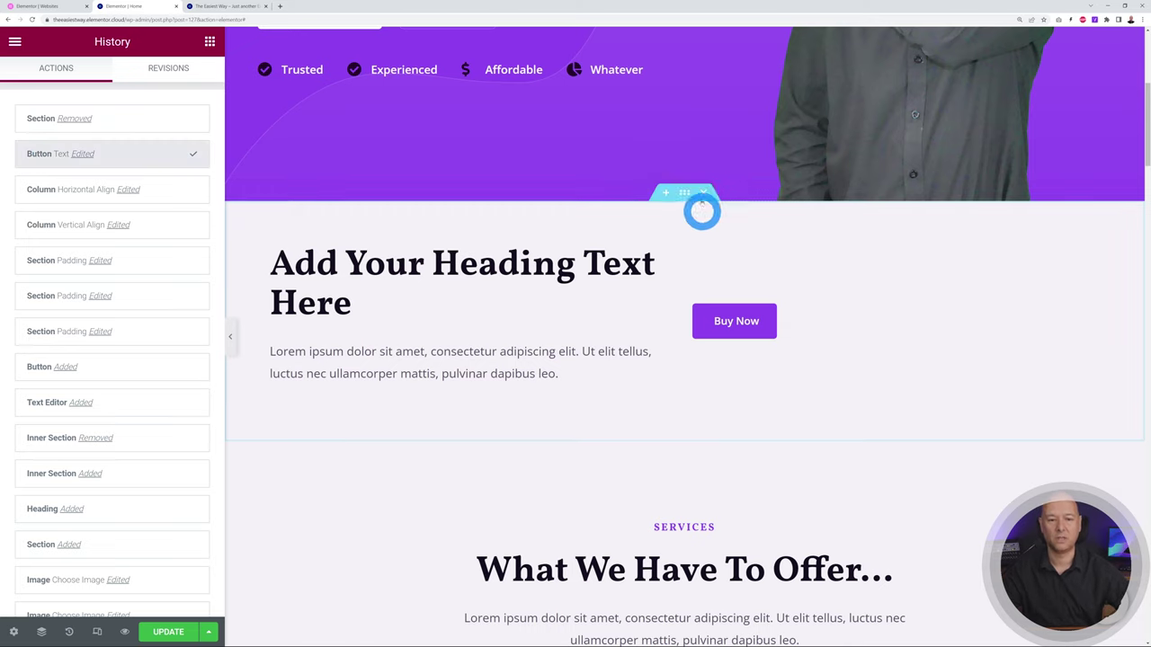
# - Remove the restored two-column section below the hero and return to the widget list
pyautogui.click(703, 196)
pyautogui.click(209, 41)
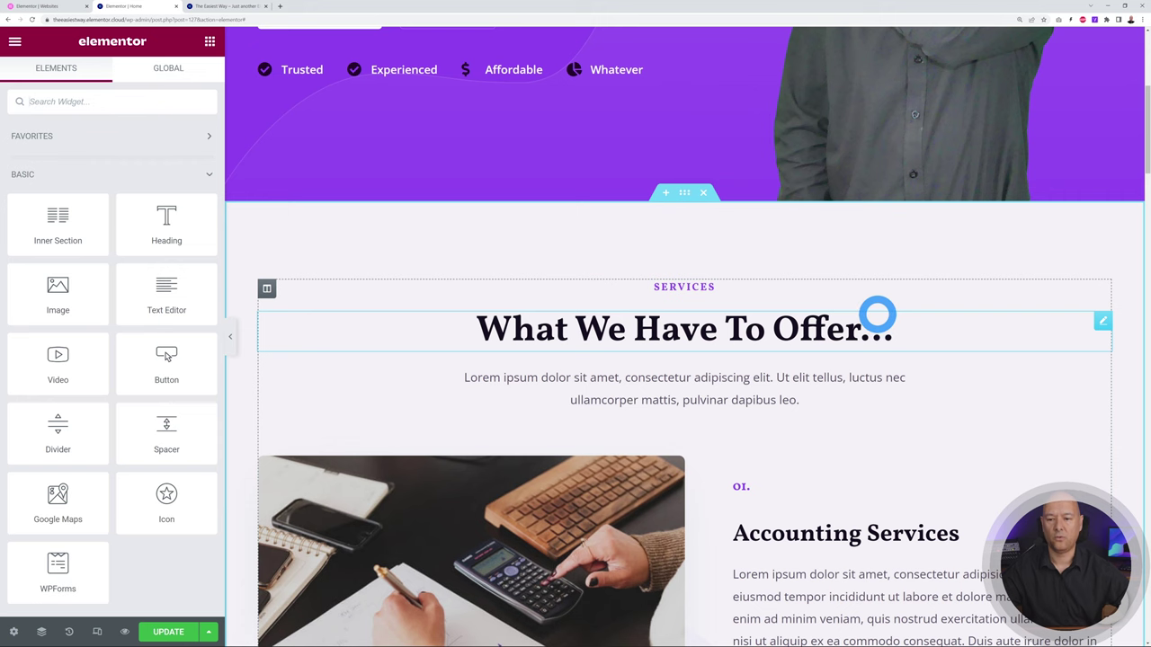
# - Move the services intro text above the "What We Have To Offer..." heading, and put the heading back above the text
pyautogui.scroll(-3, 878, 315)
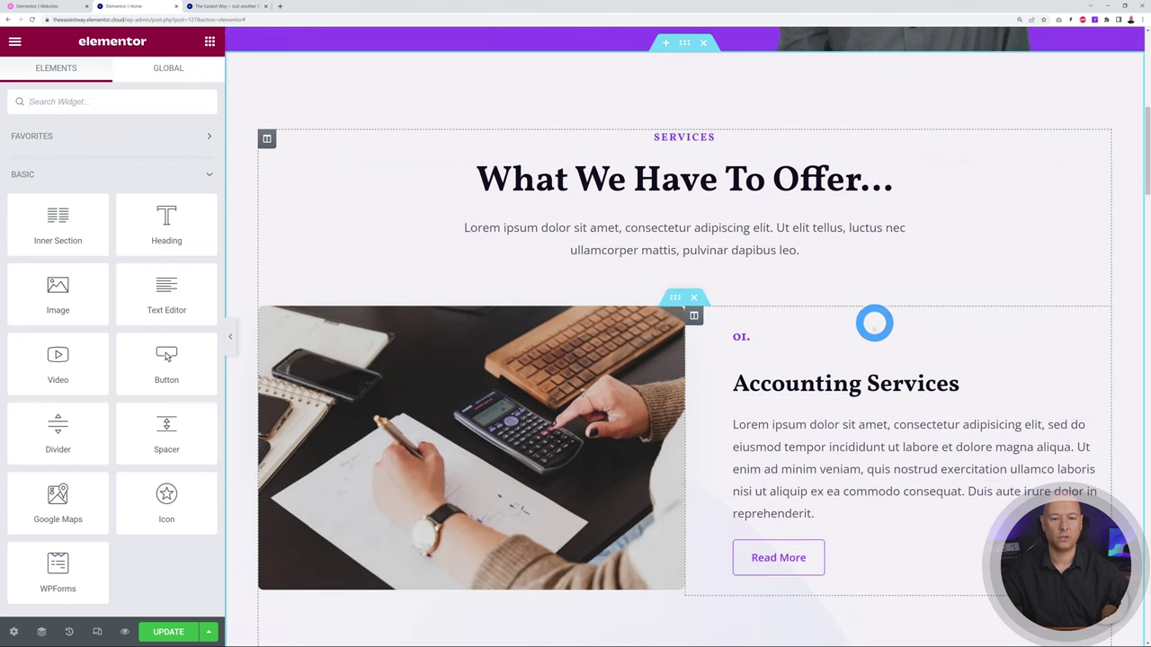
pyautogui.moveTo(1100, 226); pyautogui.dragTo(1040, 153)
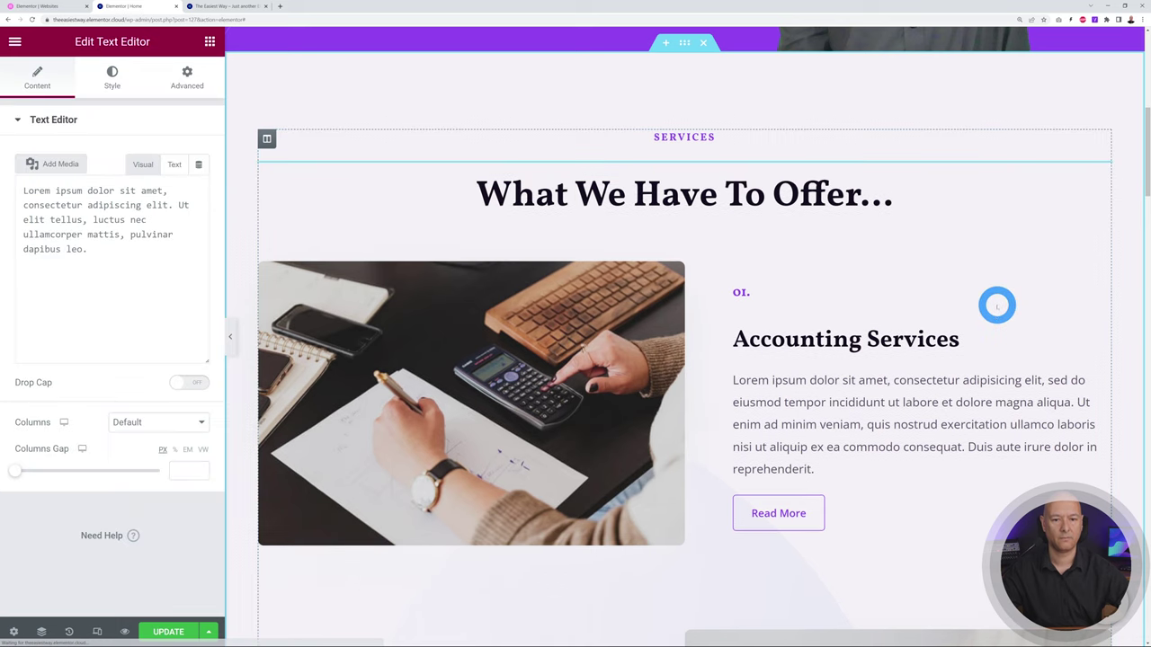
pyautogui.moveTo(1102, 231); pyautogui.dragTo(1017, 159)
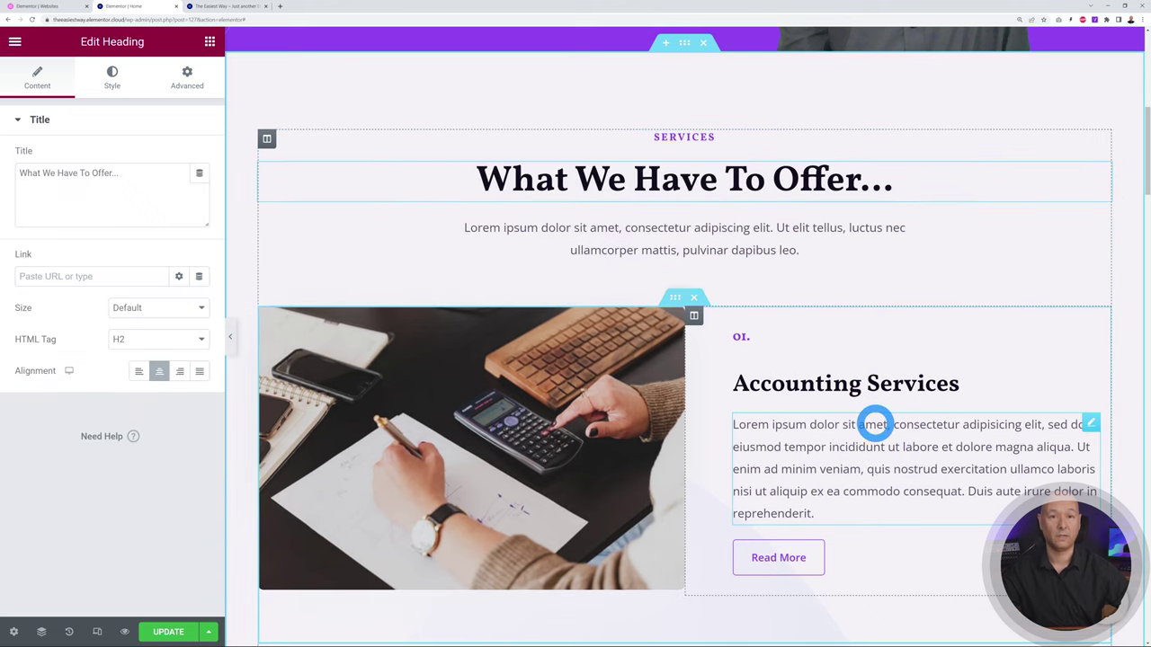
# - Open the Navigator and collapse every section of the page to its top level
pyautogui.scroll(-8, 877, 422)
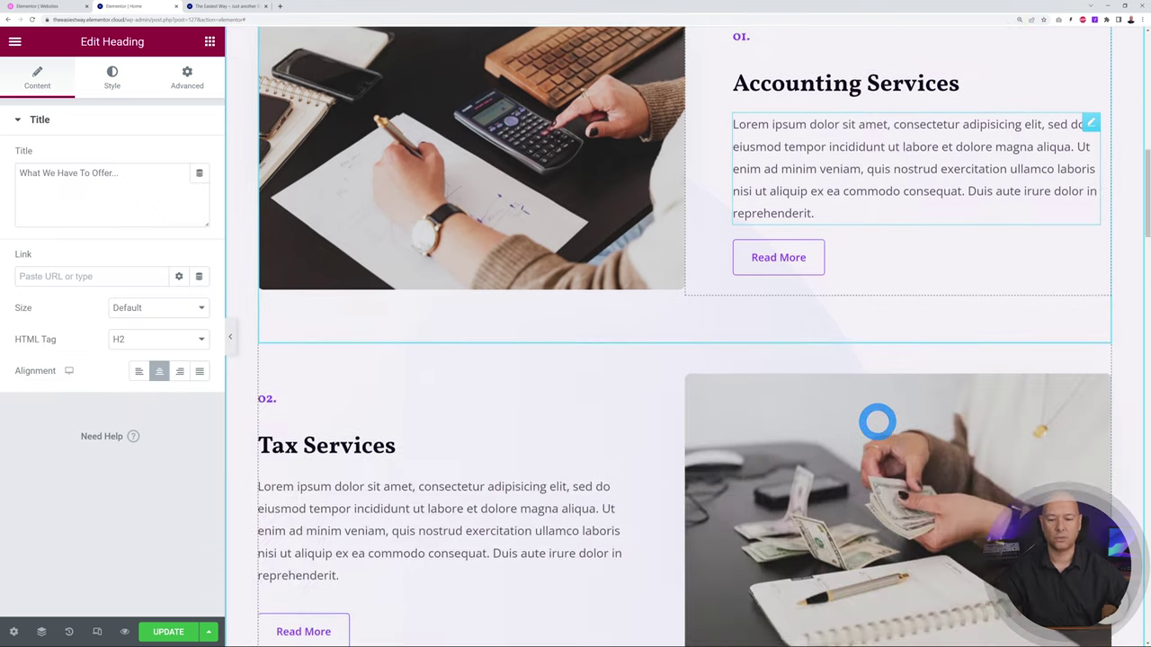
pyautogui.scroll(-4, 877, 420)
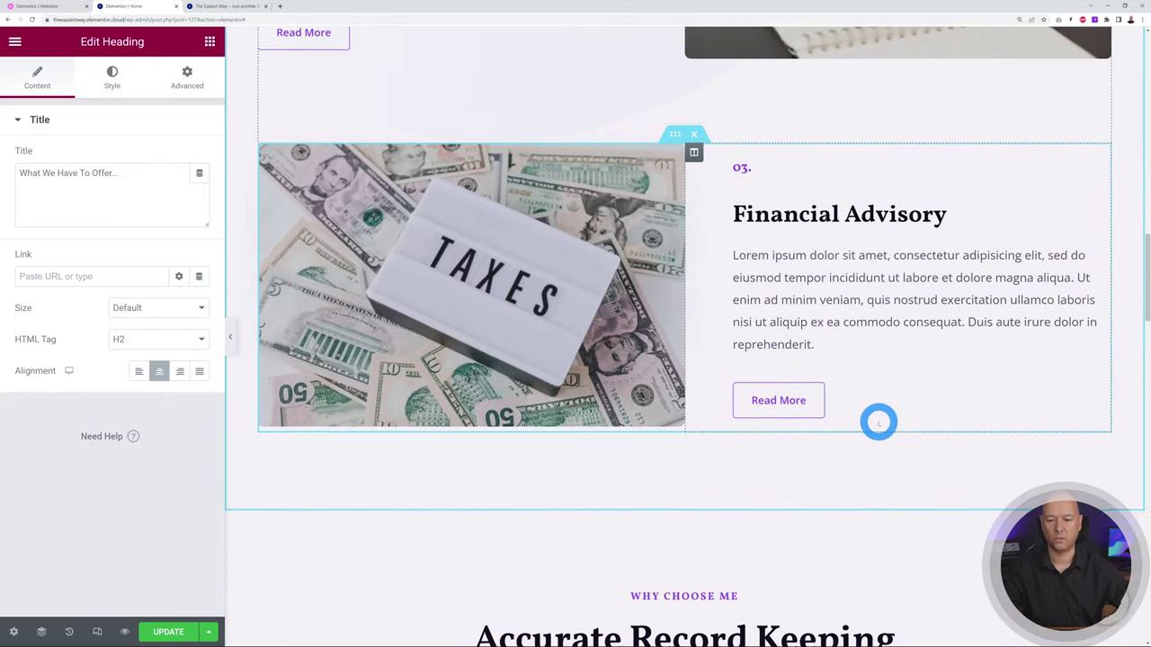
pyautogui.scroll(-1, 873, 420)
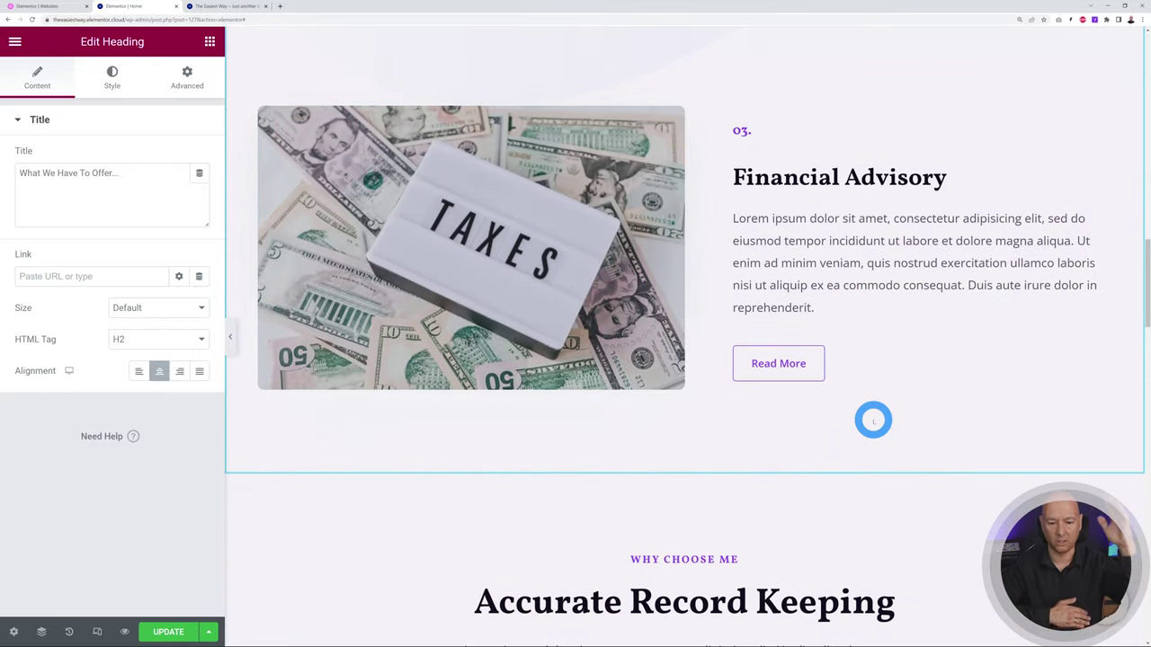
pyautogui.scroll(-2, 873, 418)
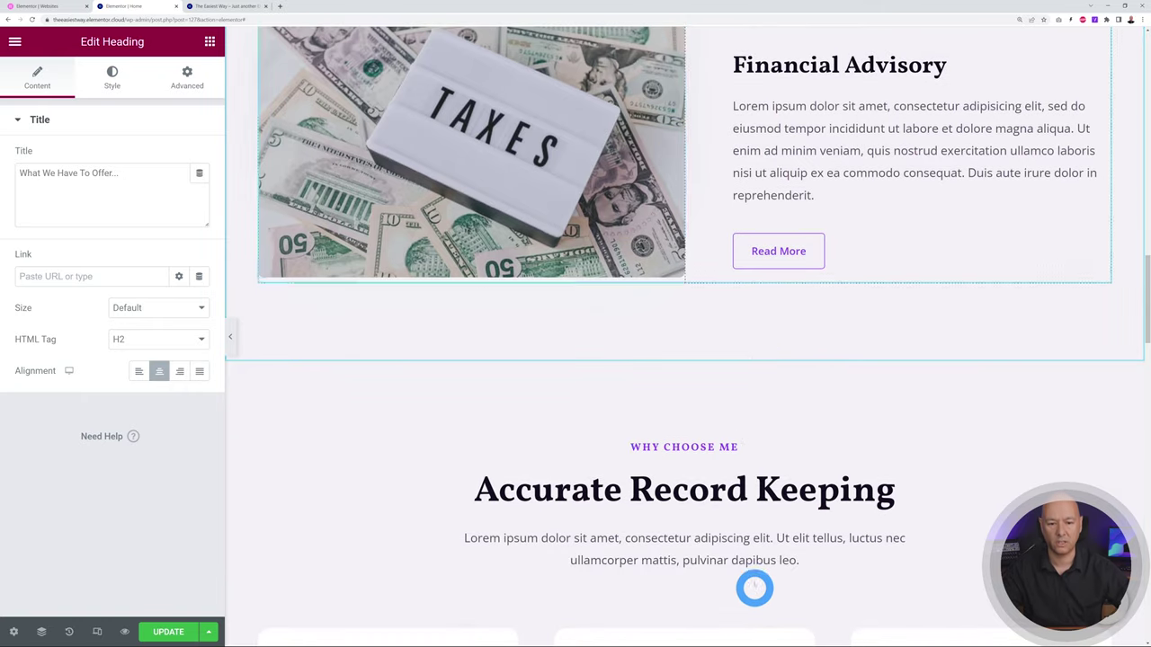
pyautogui.scroll(-1, 662, 314)
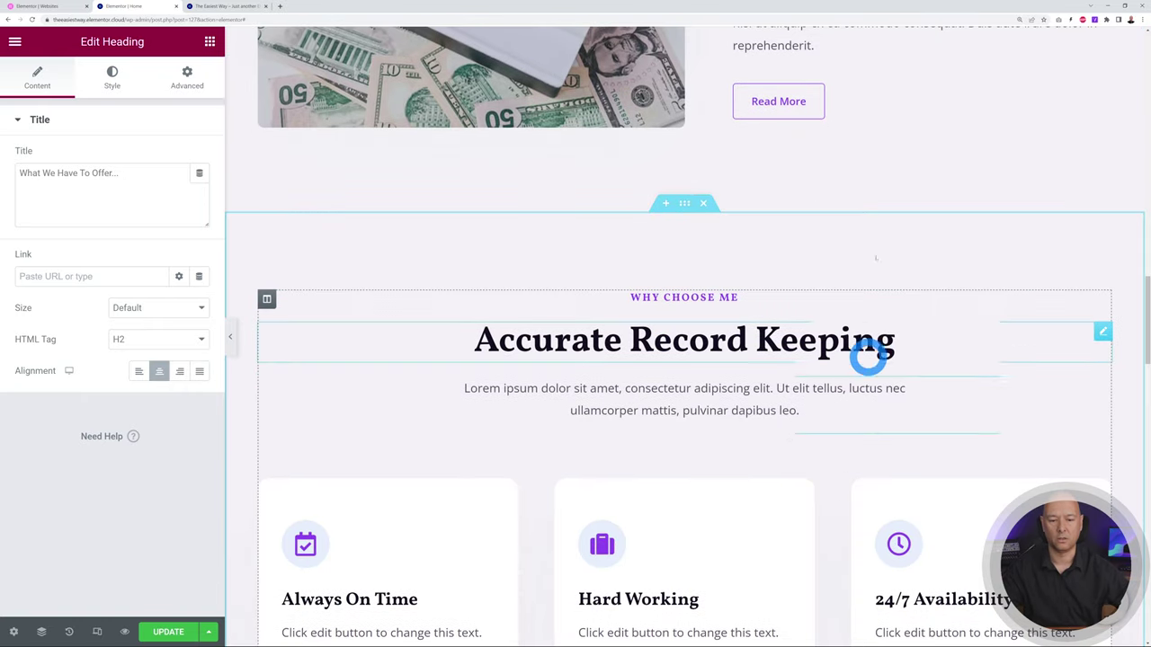
pyautogui.scroll(1, 754, 299)
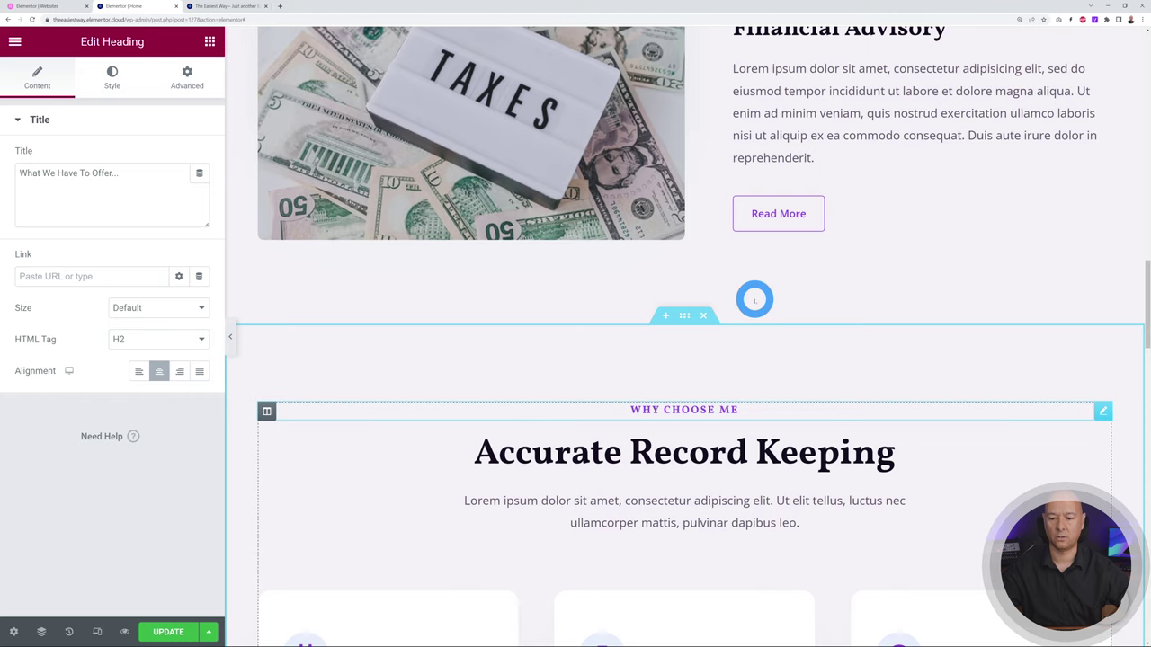
pyautogui.click(41, 631)
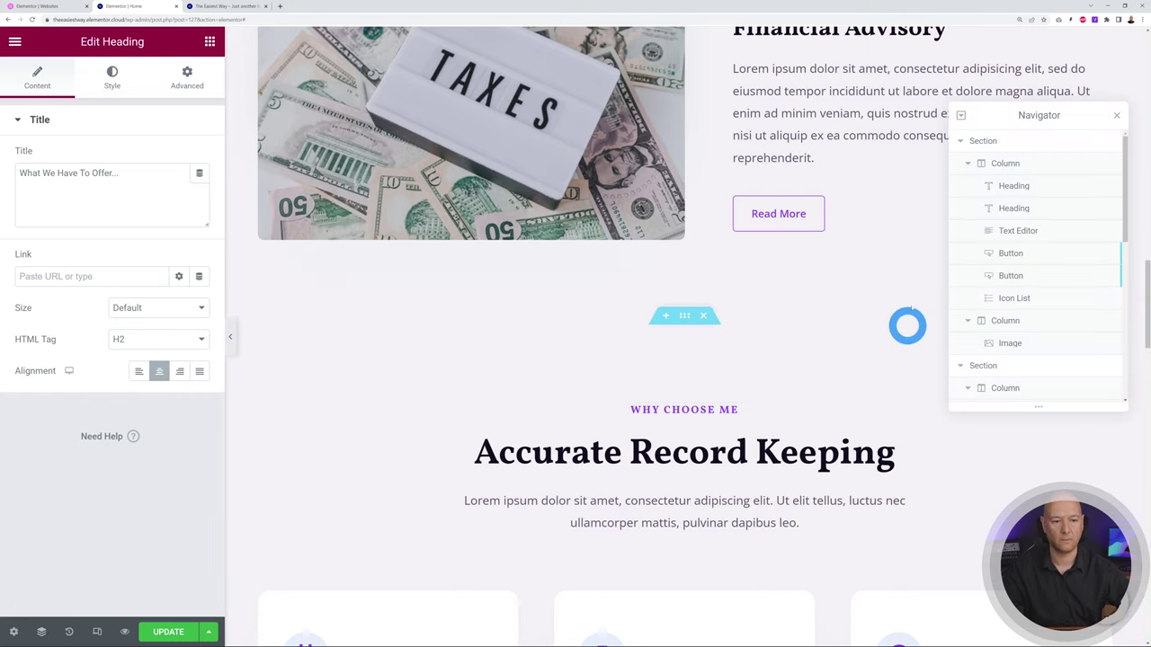
pyautogui.click(960, 141)
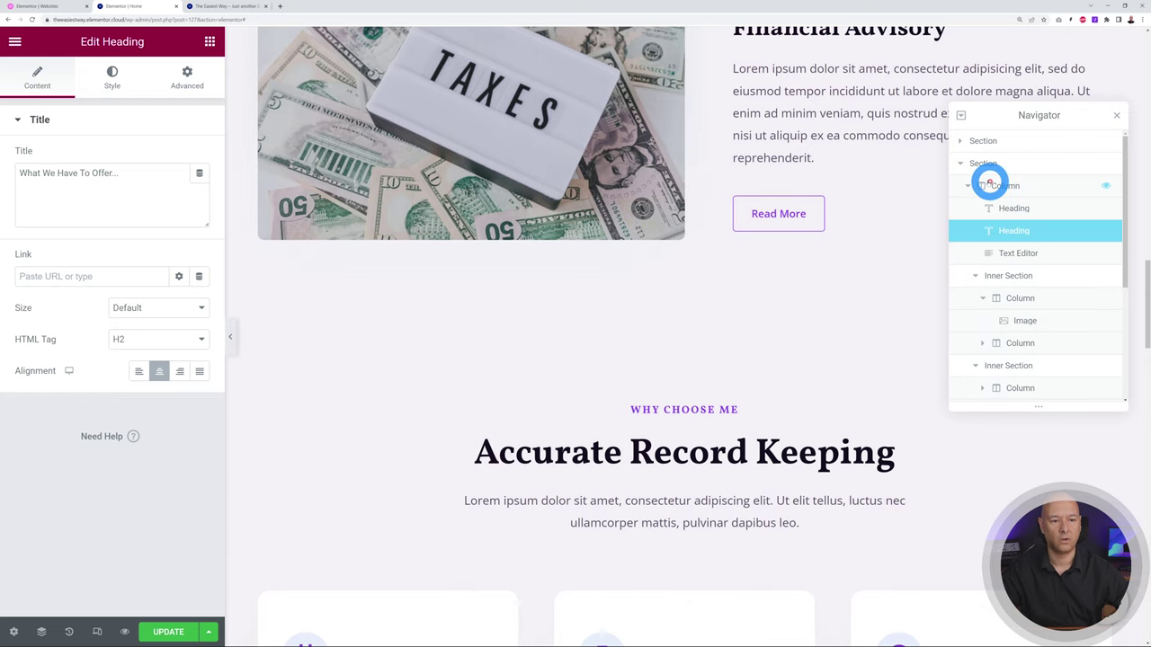
pyautogui.click(961, 165)
pyautogui.click(971, 186)
pyautogui.click(989, 138)
pyautogui.click(983, 235)
pyautogui.click(974, 208)
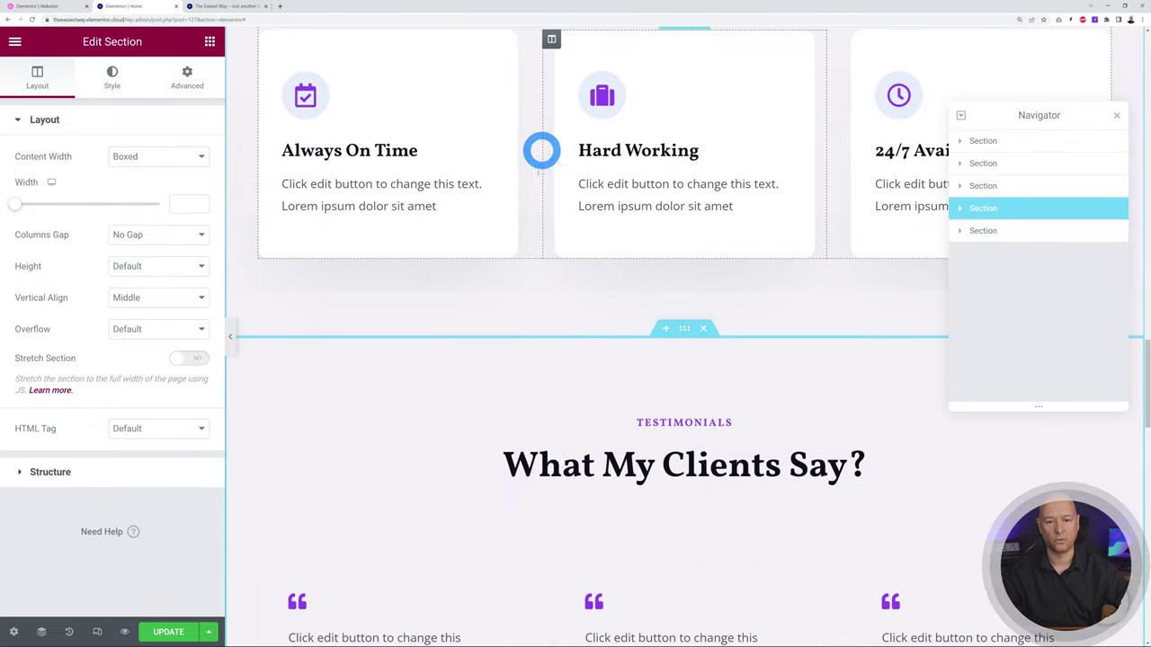
# - Reorder the page in the Navigator so the services section follows the testimonials section, and check the resulting layout
pyautogui.click(983, 142)
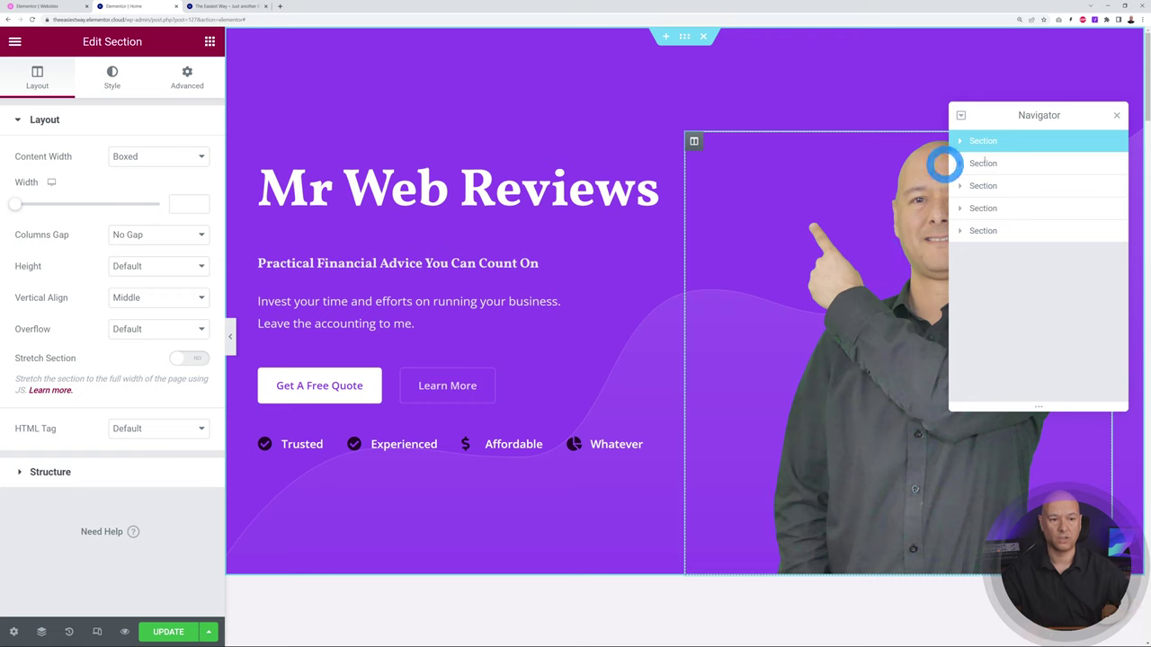
pyautogui.click(998, 163)
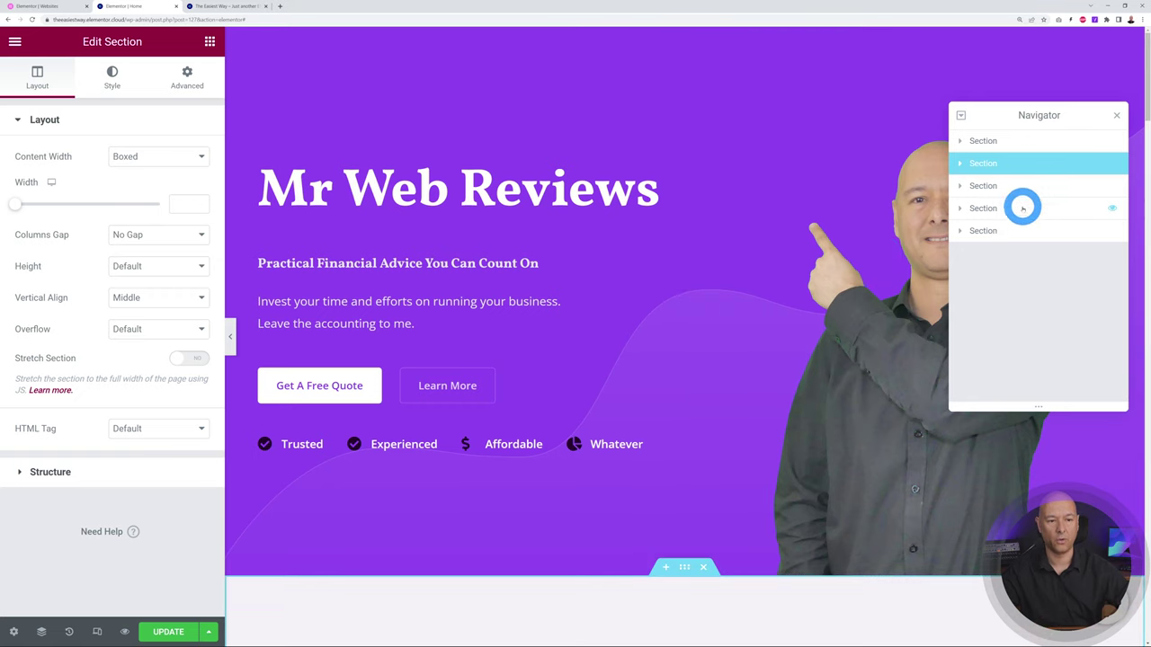
pyautogui.moveTo(971, 163); pyautogui.dragTo(995, 227)
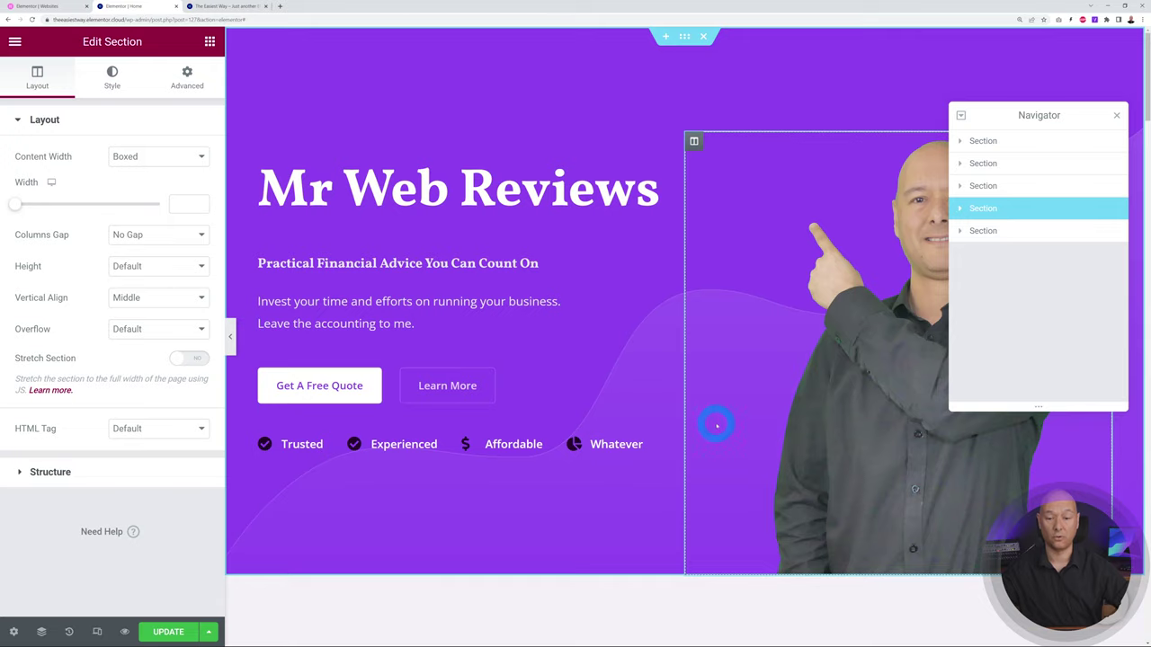
pyautogui.scroll(-6, 717, 424)
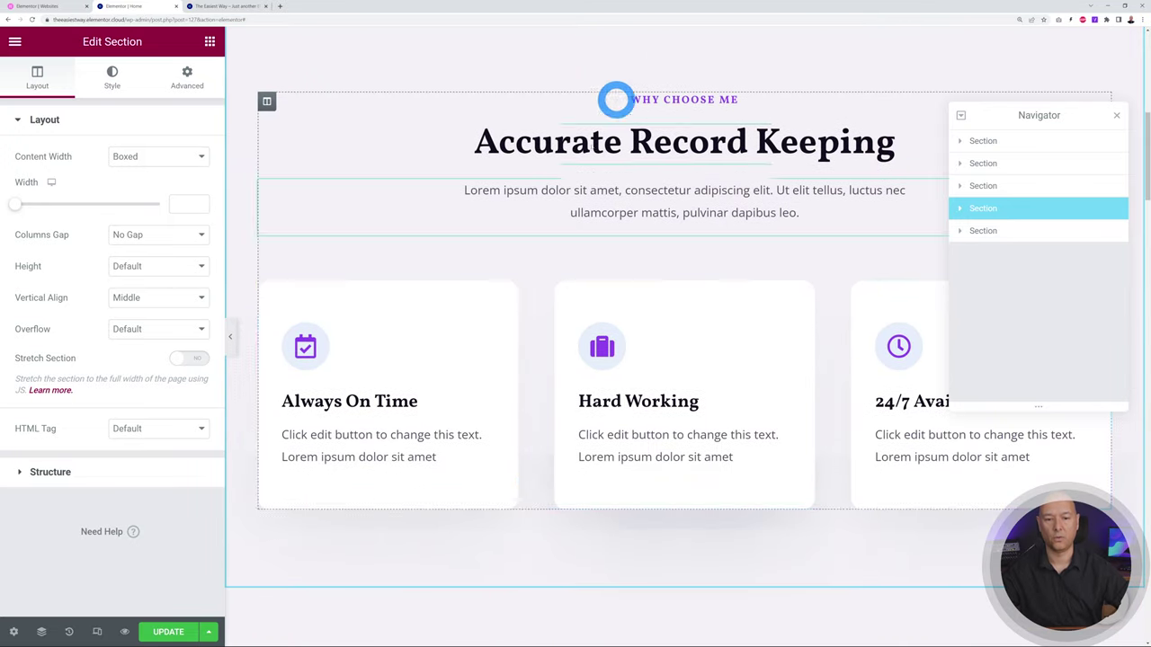
pyautogui.scroll(-3, 696, 327)
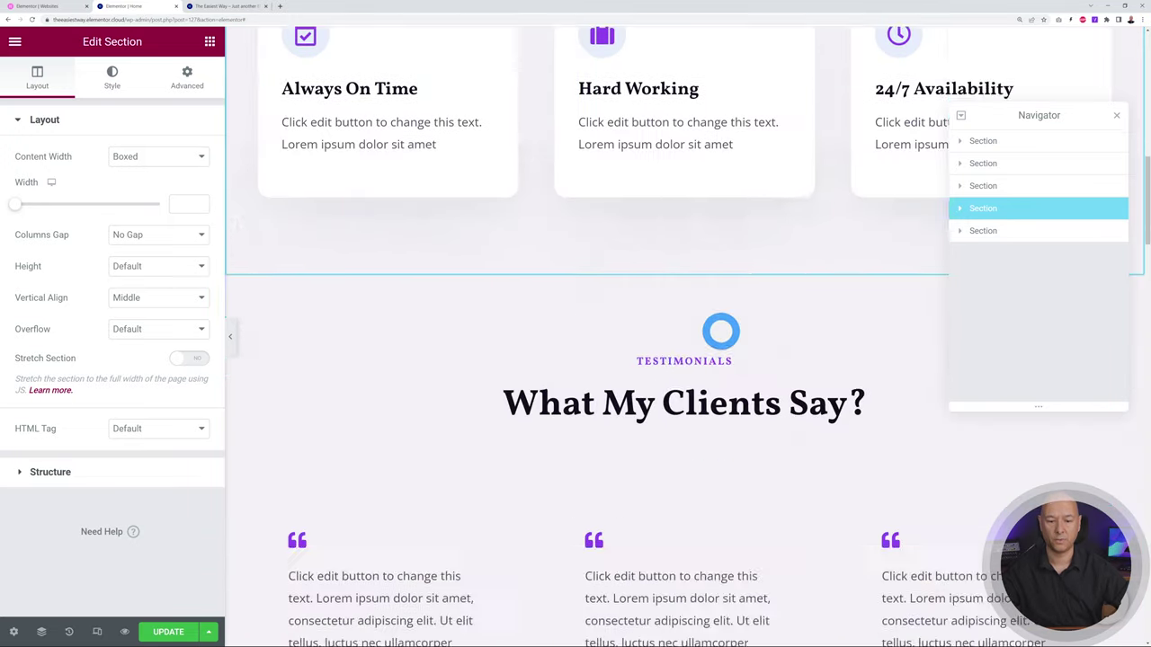
pyautogui.scroll(-14, 722, 331)
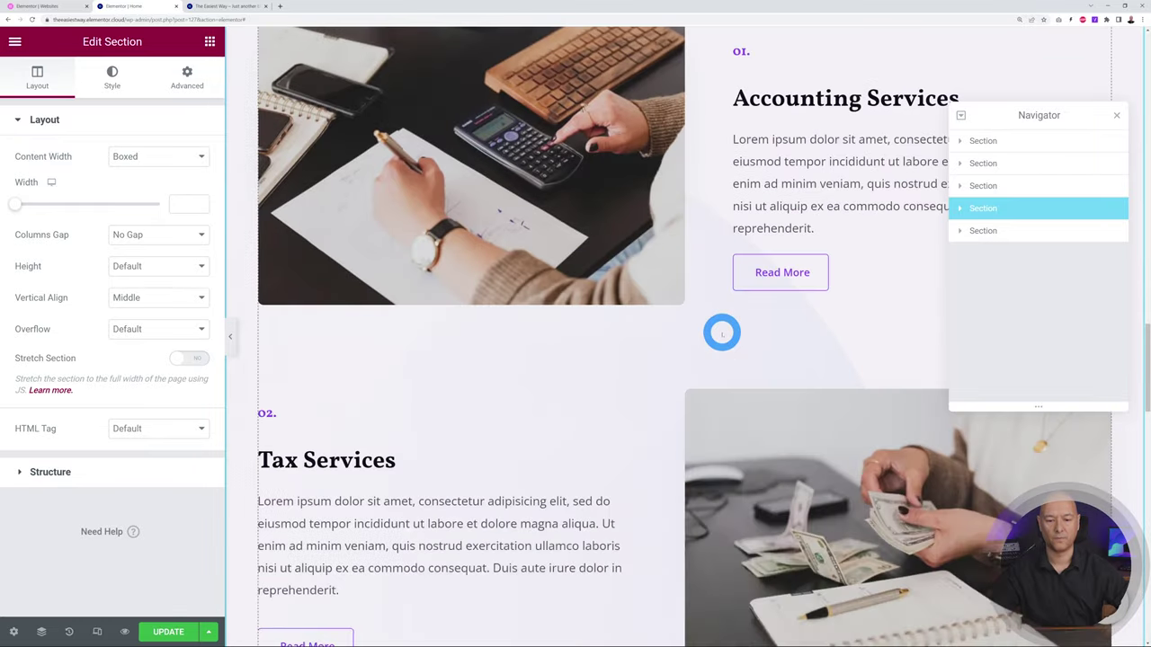
pyautogui.scroll(-15, 721, 333)
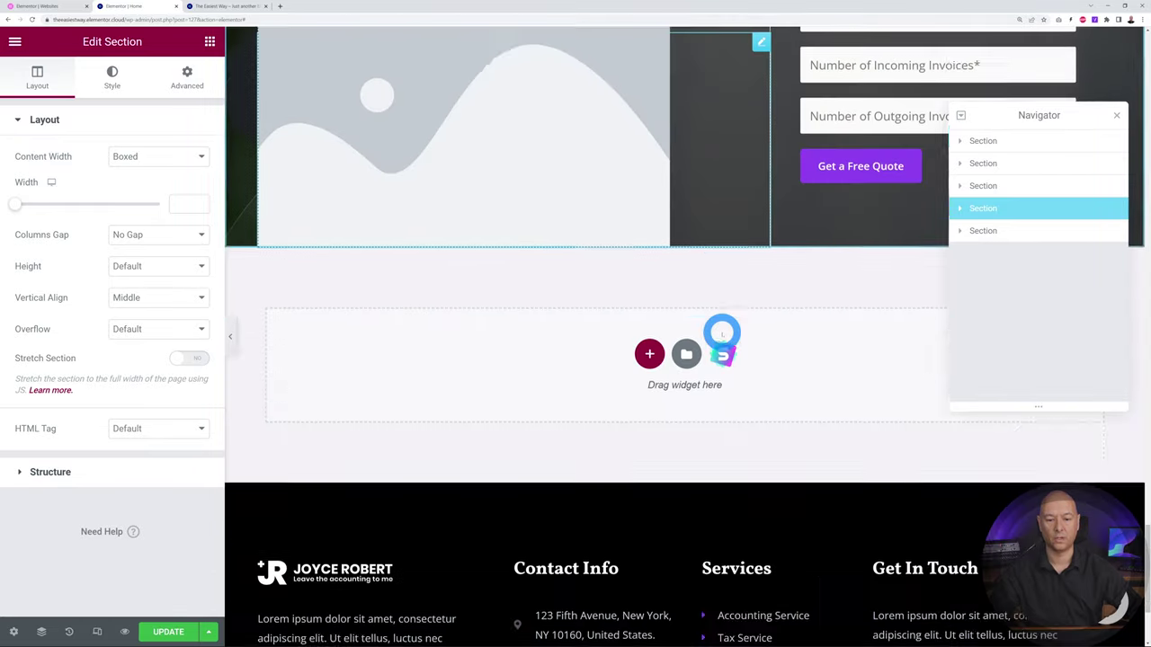
# - Move the services section back to directly below the hero section and close the Navigator
pyautogui.scroll(10, 722, 333)
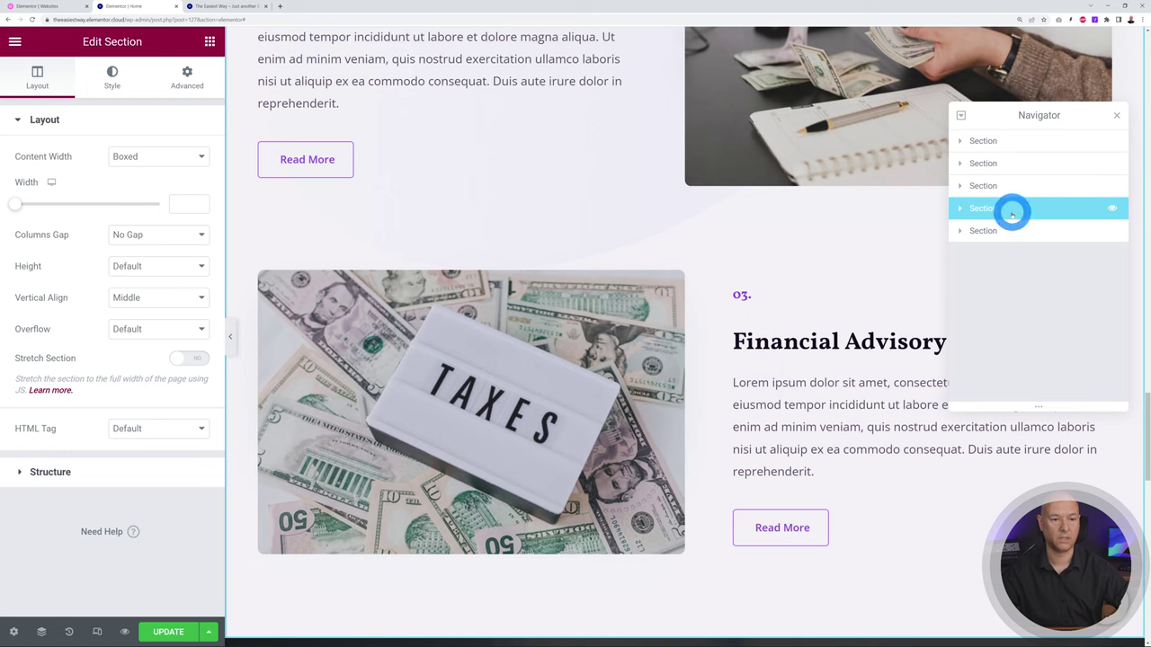
pyautogui.moveTo(1012, 213); pyautogui.dragTo(1020, 189)
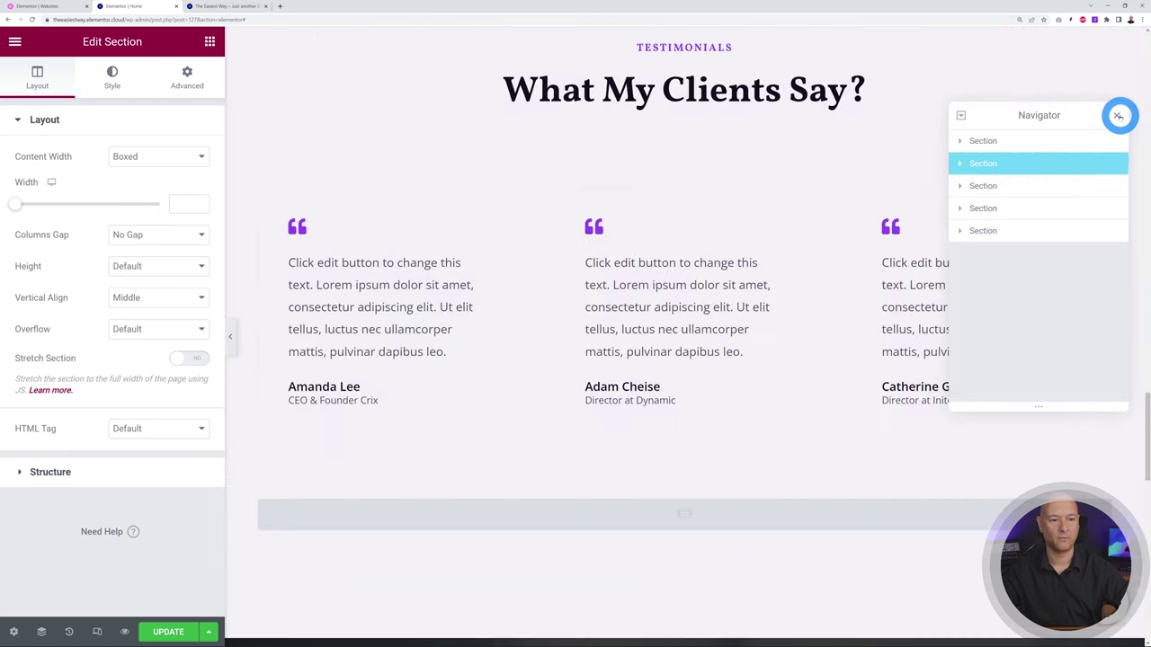
pyautogui.click(1116, 115)
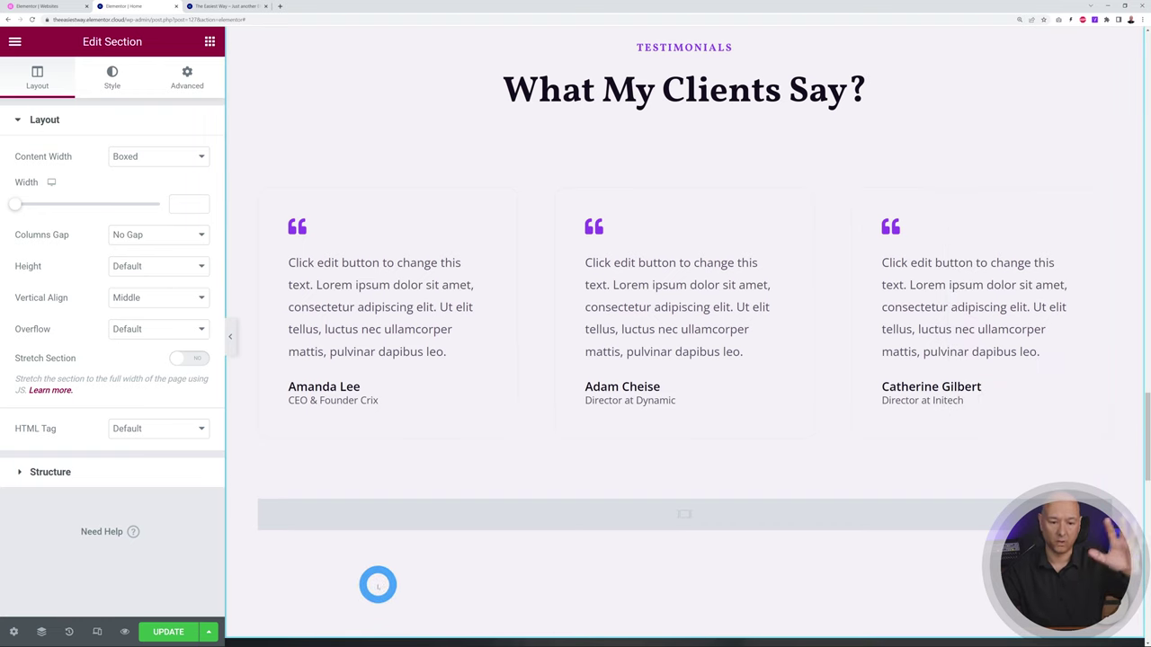
# - Update the Home page to save the changes made so far
pyautogui.scroll(2, 383, 481)
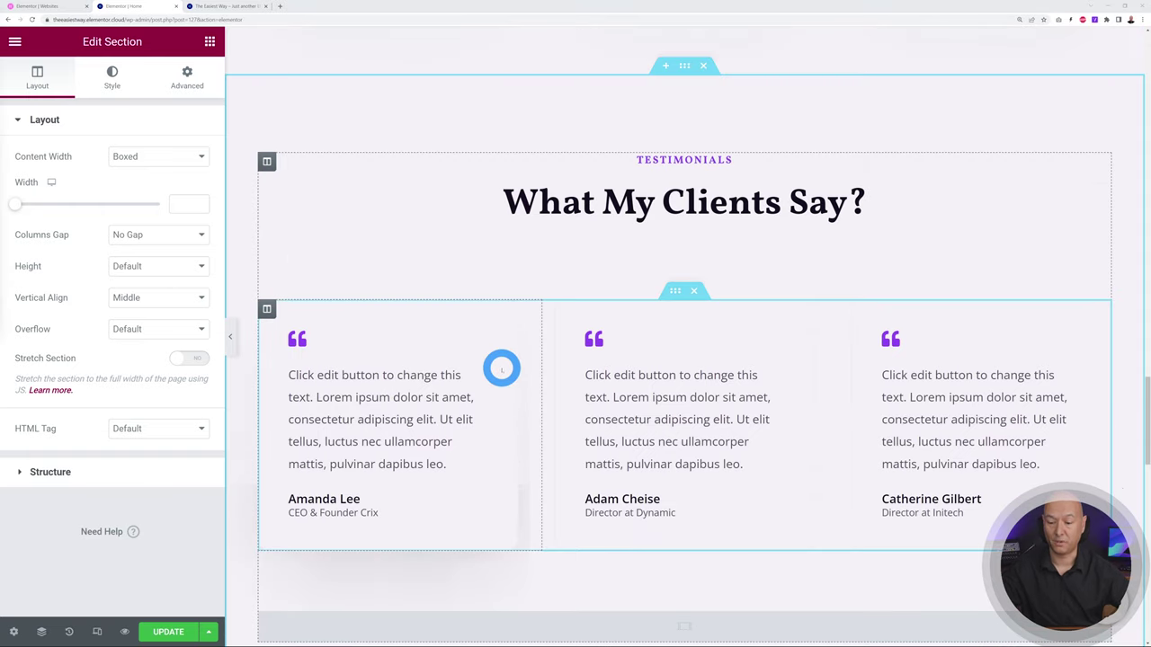
pyautogui.click(170, 629)
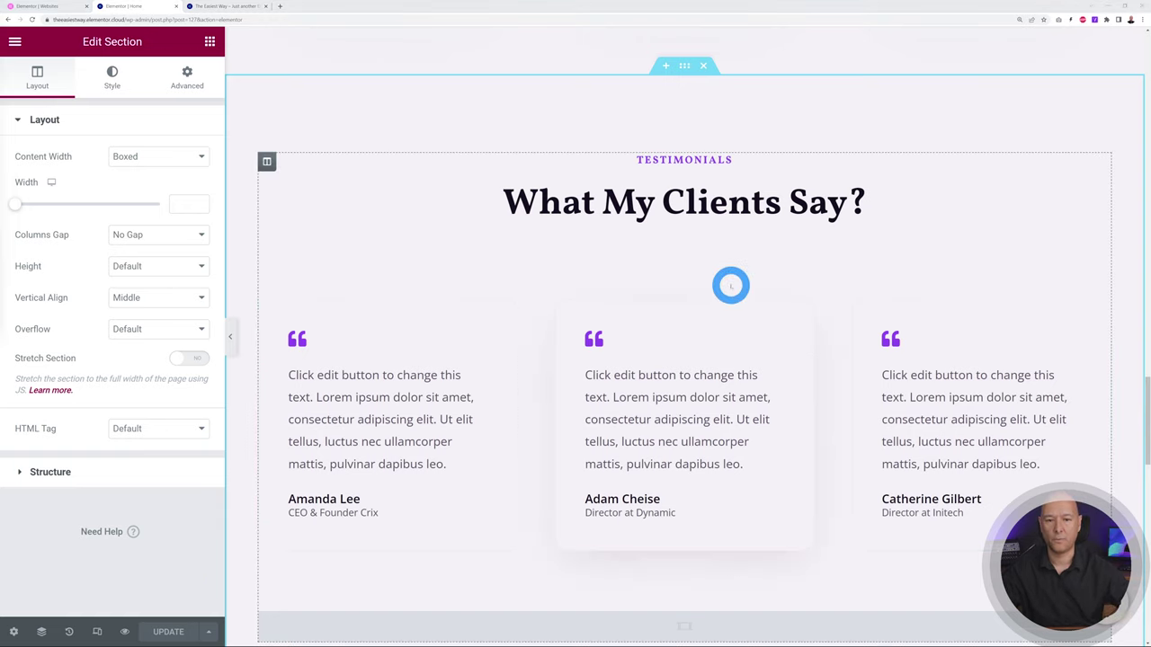
# - Start a new section above the testimonials section and look at the library's ready-made pages and blocks
pyautogui.scroll(1, 773, 212)
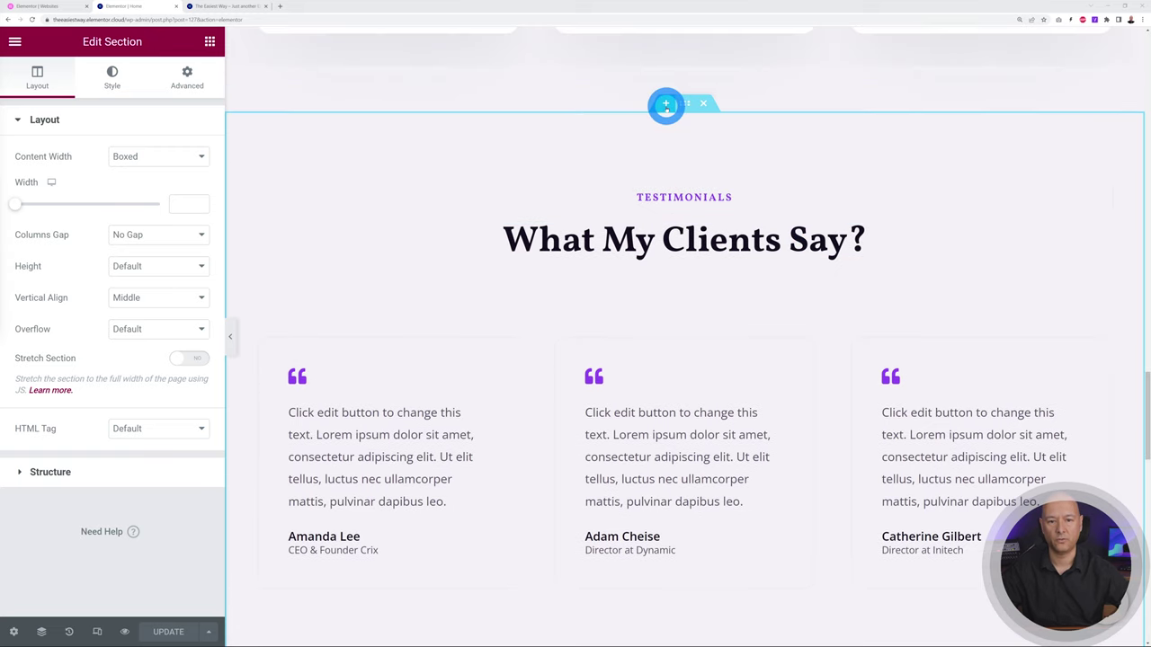
pyautogui.click(666, 104)
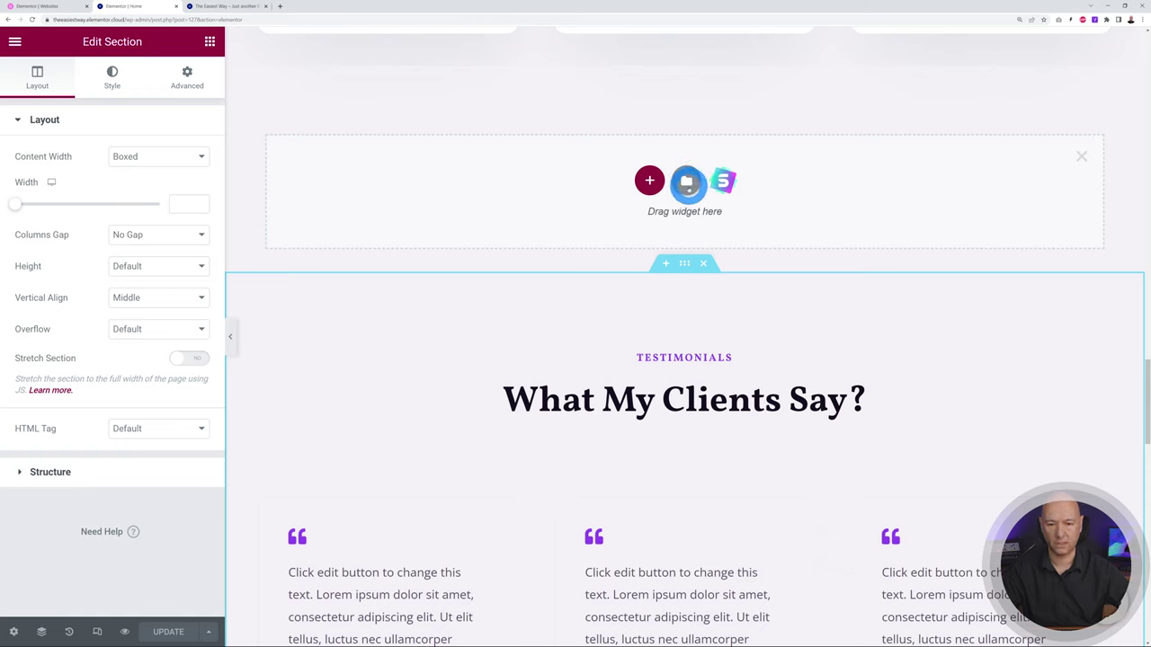
pyautogui.click(688, 185)
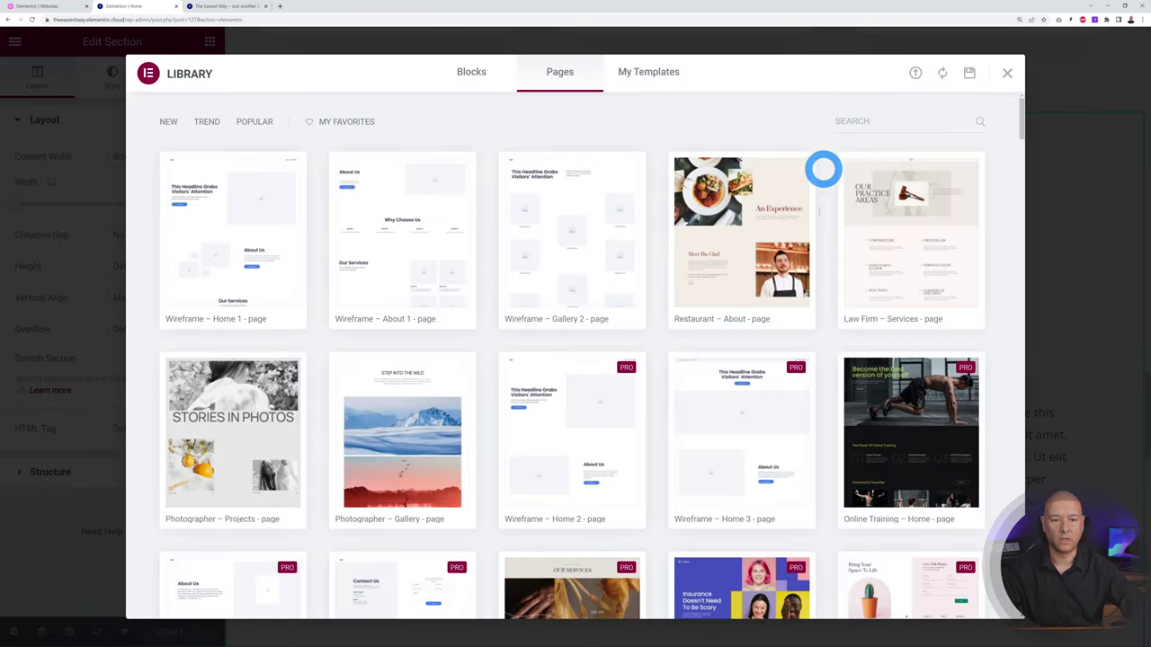
pyautogui.moveTo(683, 380)
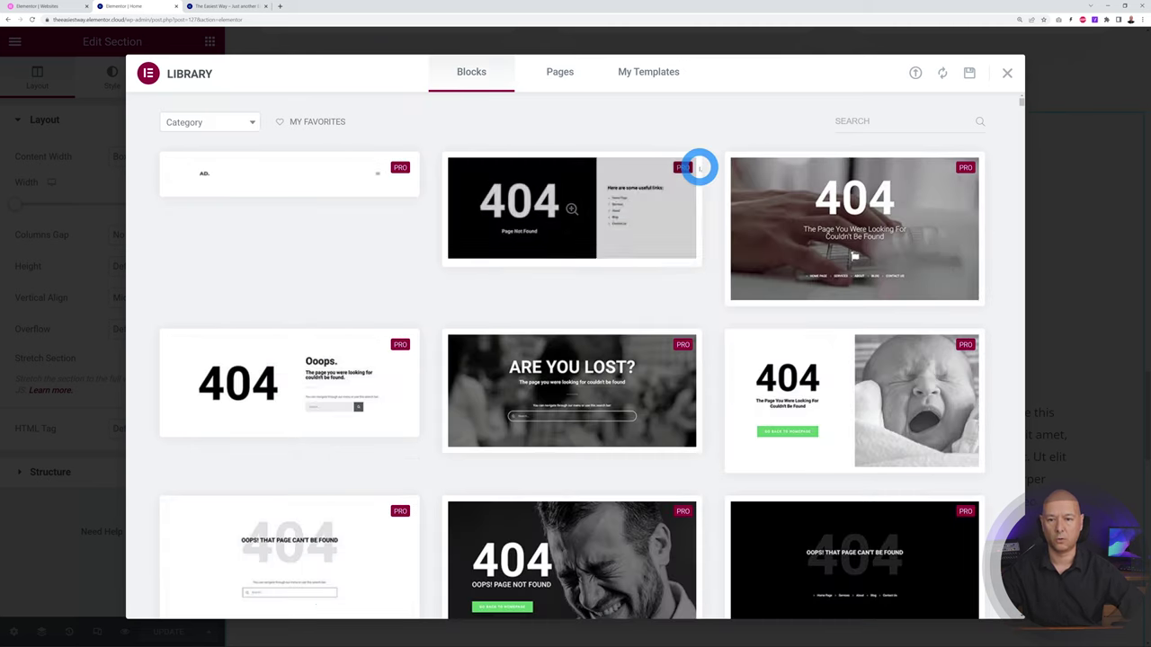
pyautogui.moveTo(694, 162)
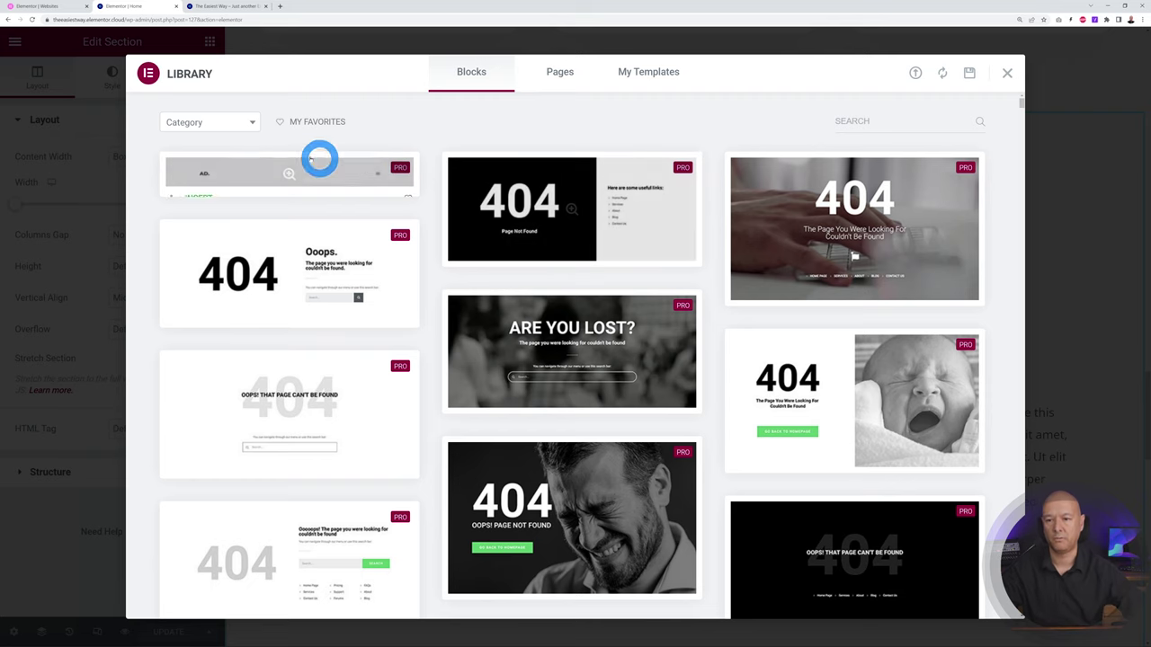
# - Filter the library blocks by the About category, look through the designs and close the library without inserting one
pyautogui.click(245, 121)
pyautogui.click(201, 191)
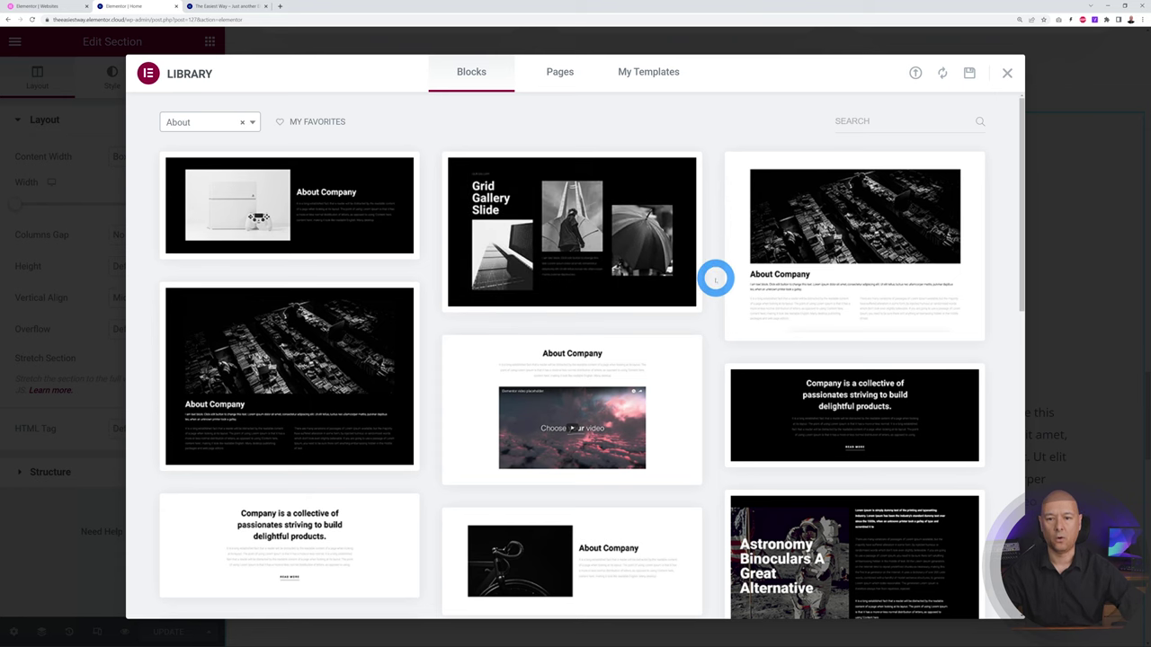
pyautogui.scroll(-3, 716, 278)
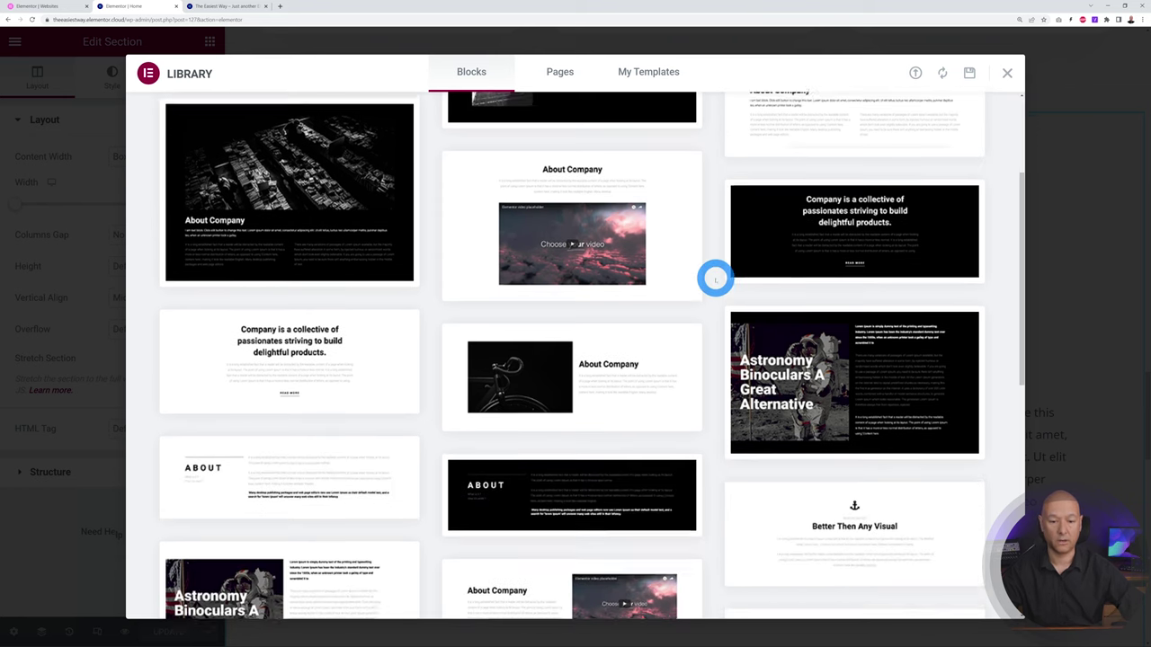
pyautogui.scroll(-6, 716, 279)
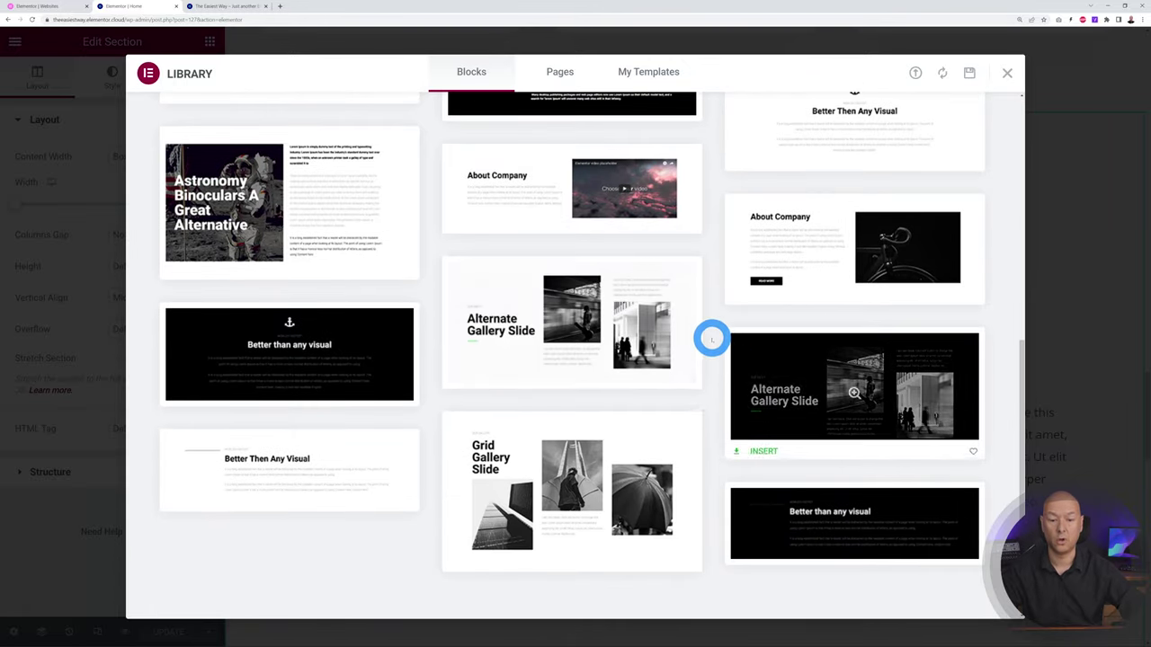
pyautogui.scroll(5, 715, 337)
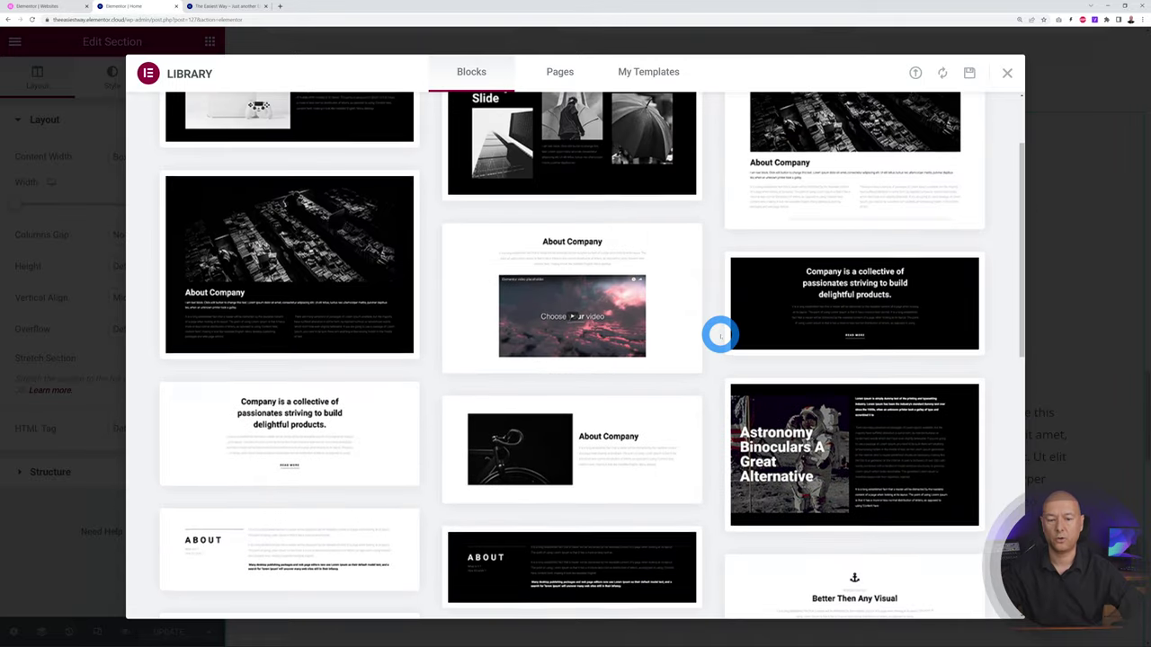
pyautogui.scroll(2, 720, 335)
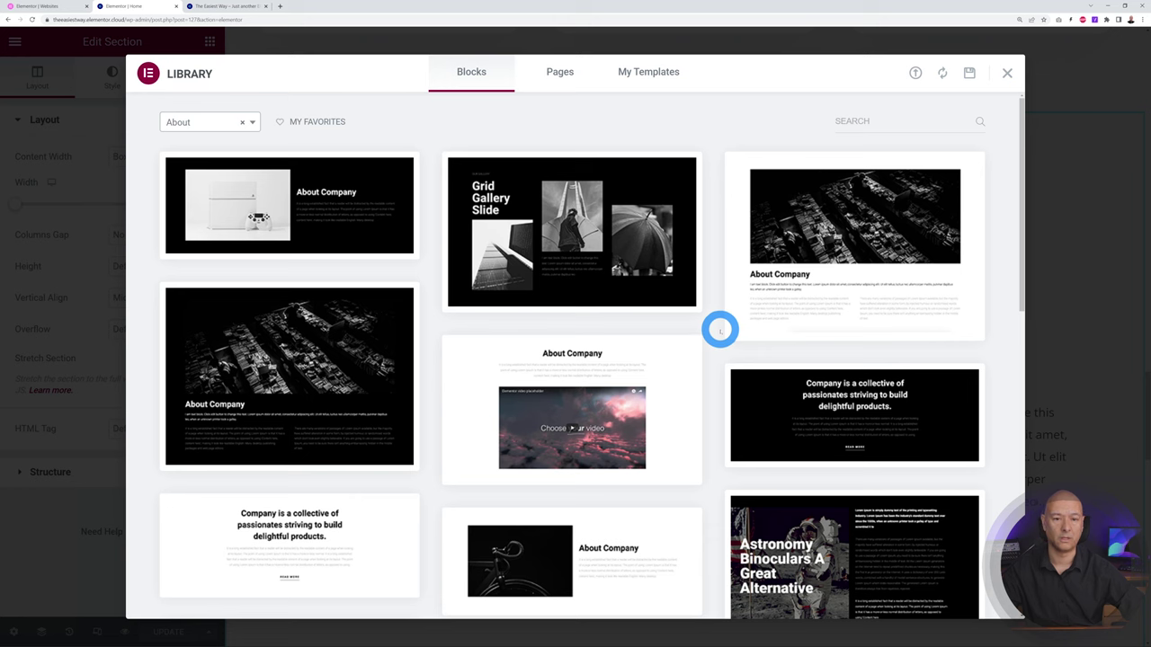
pyautogui.click(1008, 75)
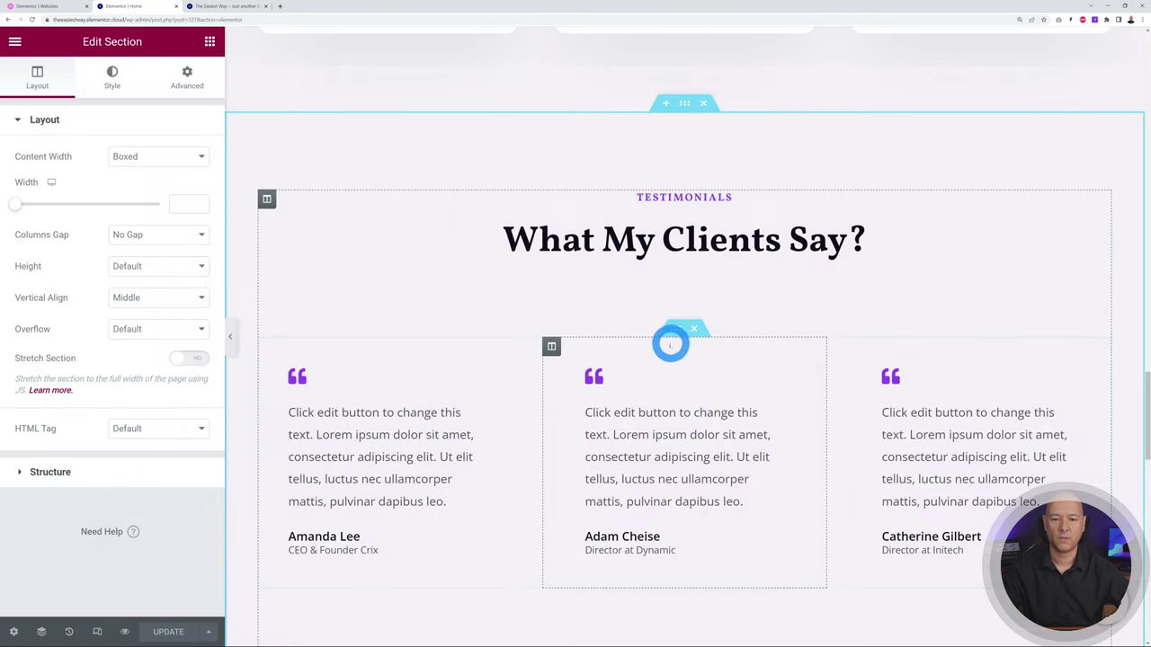
# - Enter responsive mode and examine the Home page layout in the tablet view from the hero section down to the testimonials
pyautogui.scroll(5, 489, 387)
pyautogui.scroll(20, 489, 385)
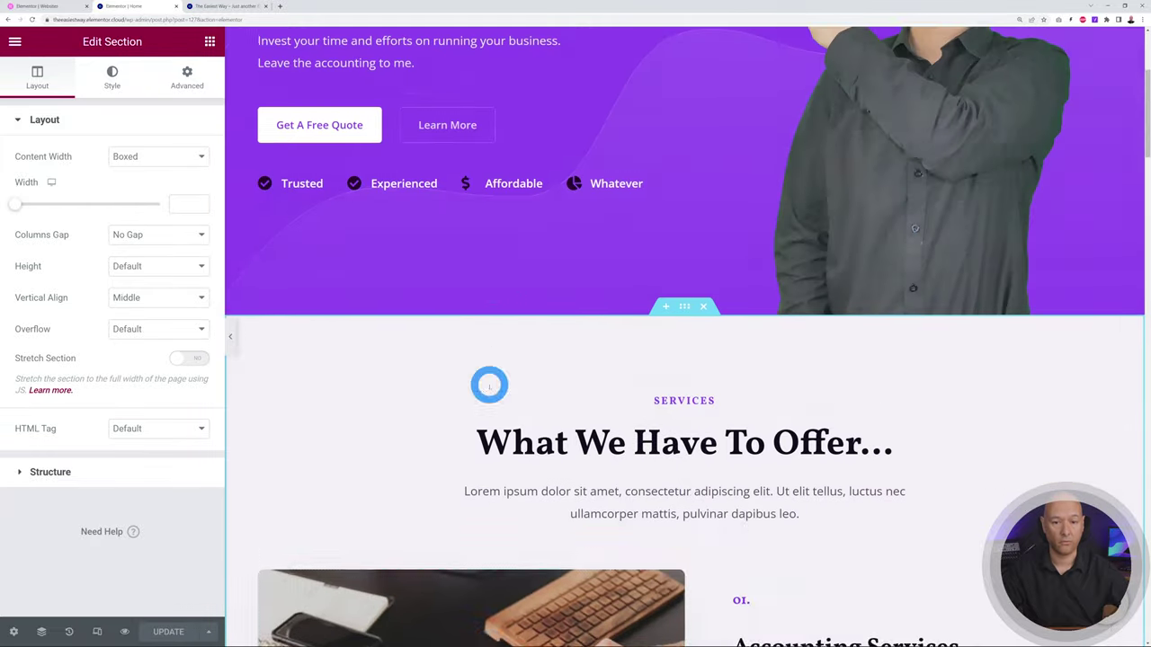
pyautogui.scroll(3, 489, 386)
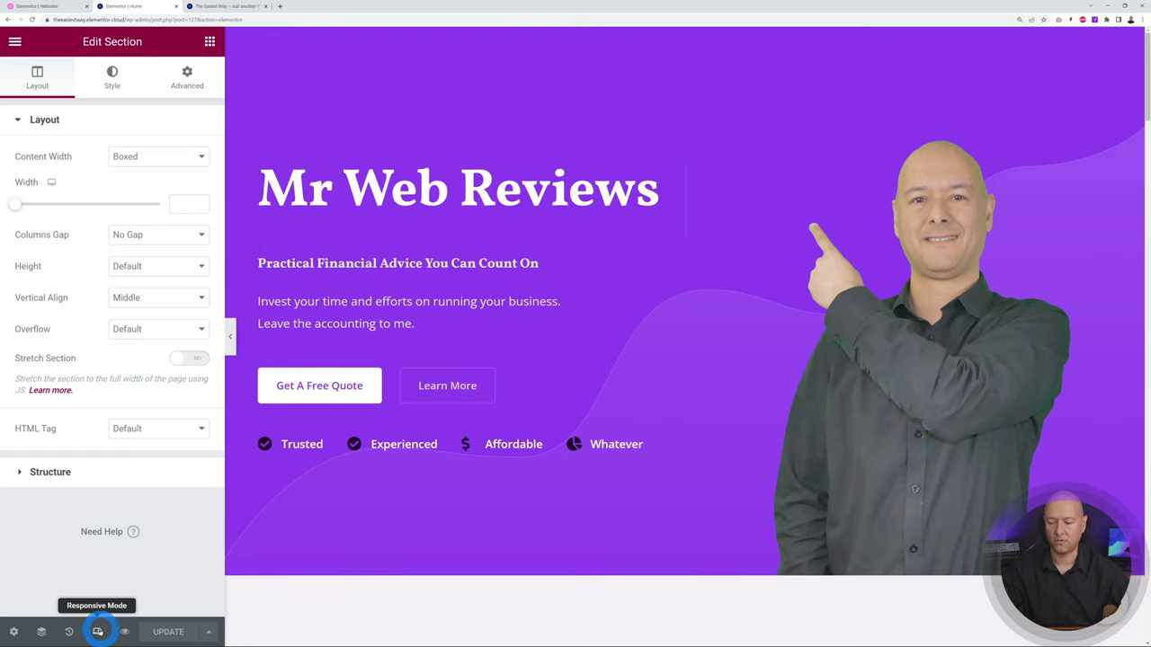
pyautogui.click(97, 632)
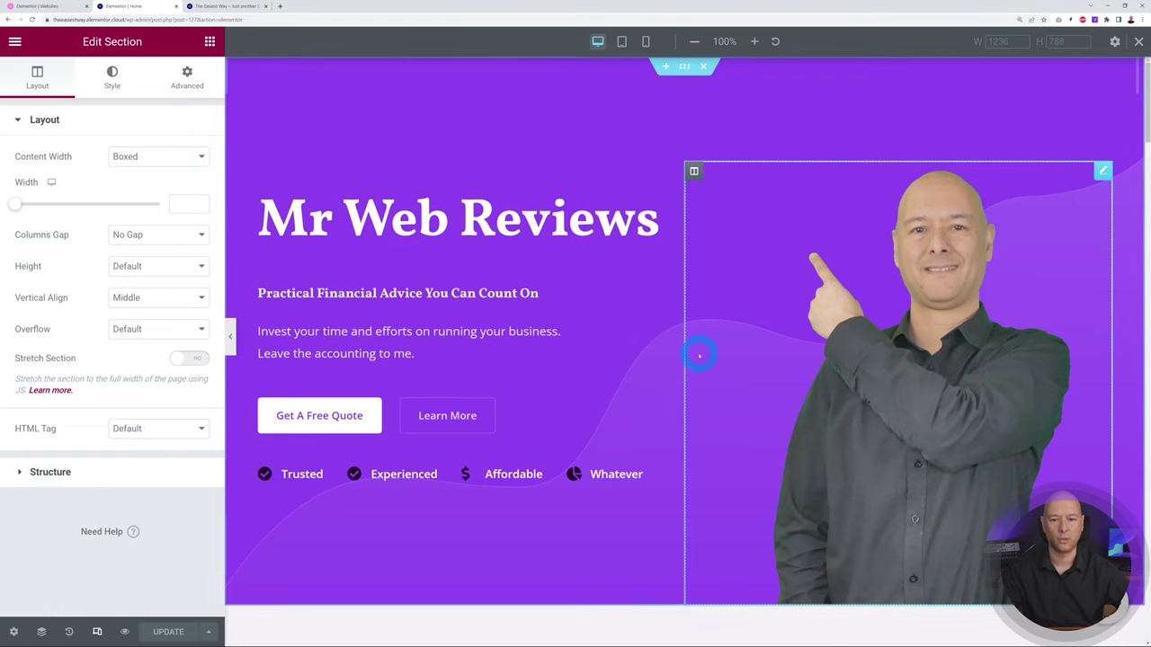
pyautogui.click(547, 583)
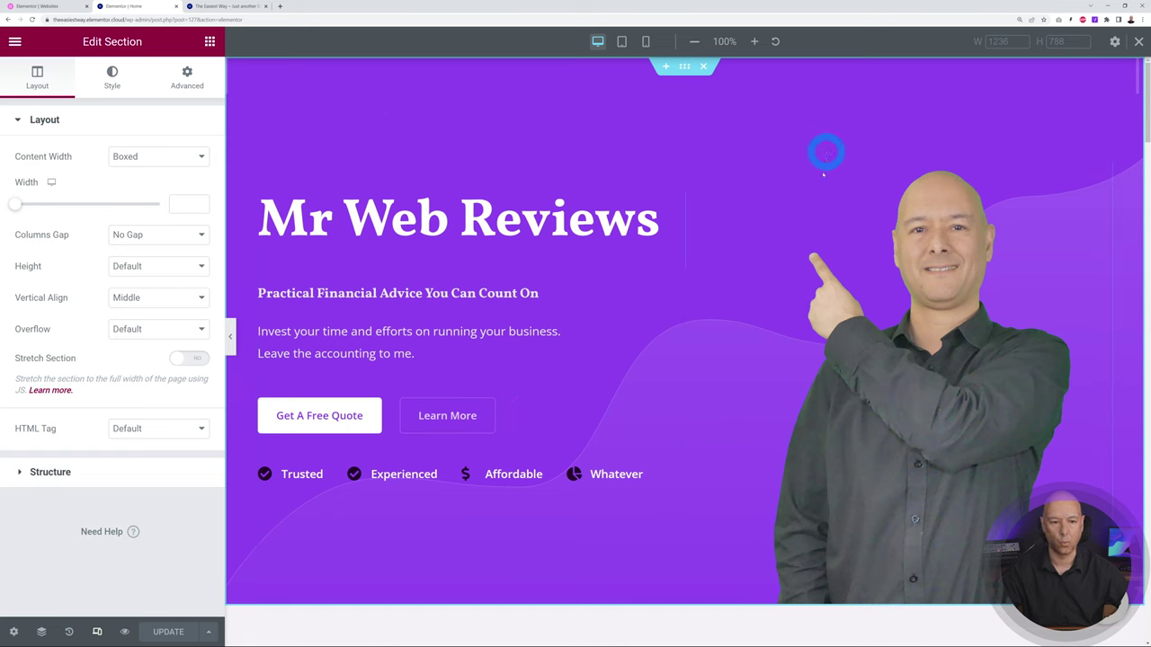
pyautogui.click(621, 42)
pyautogui.scroll(-15, 362, 239)
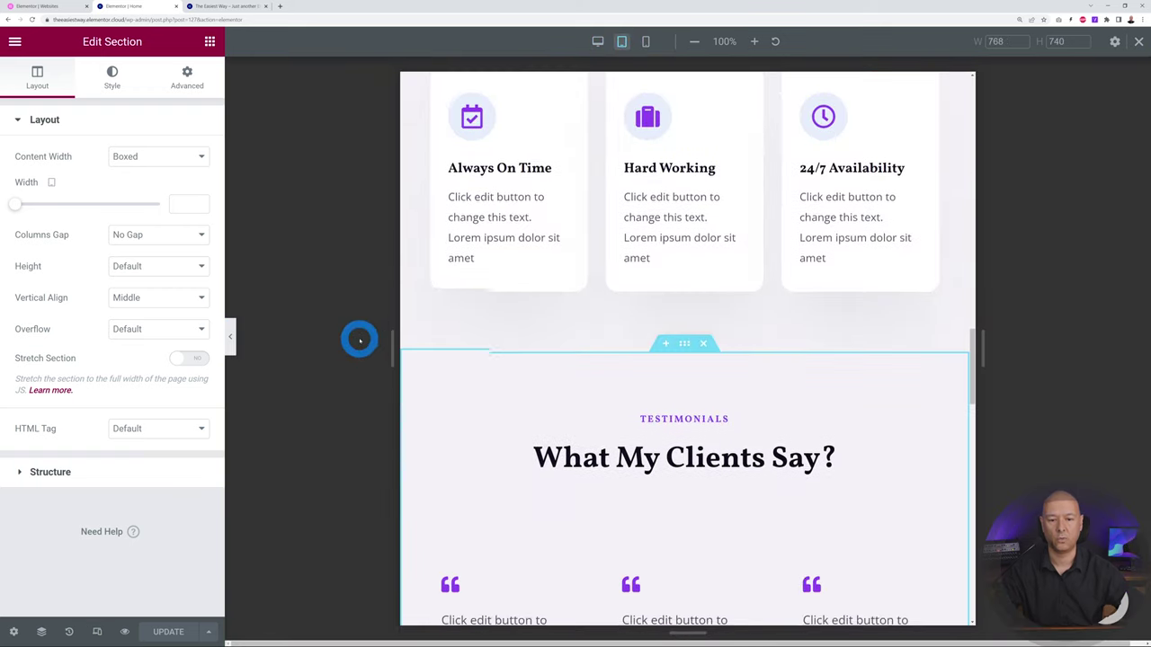
pyautogui.scroll(15, 863, 393)
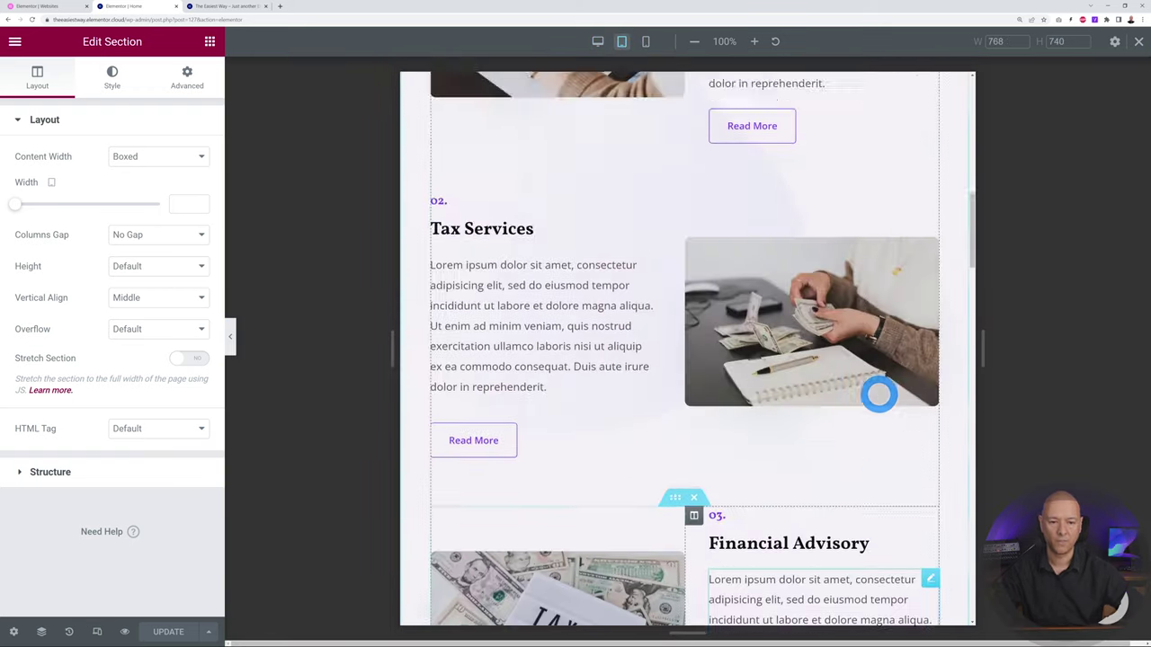
pyautogui.scroll(4, 878, 393)
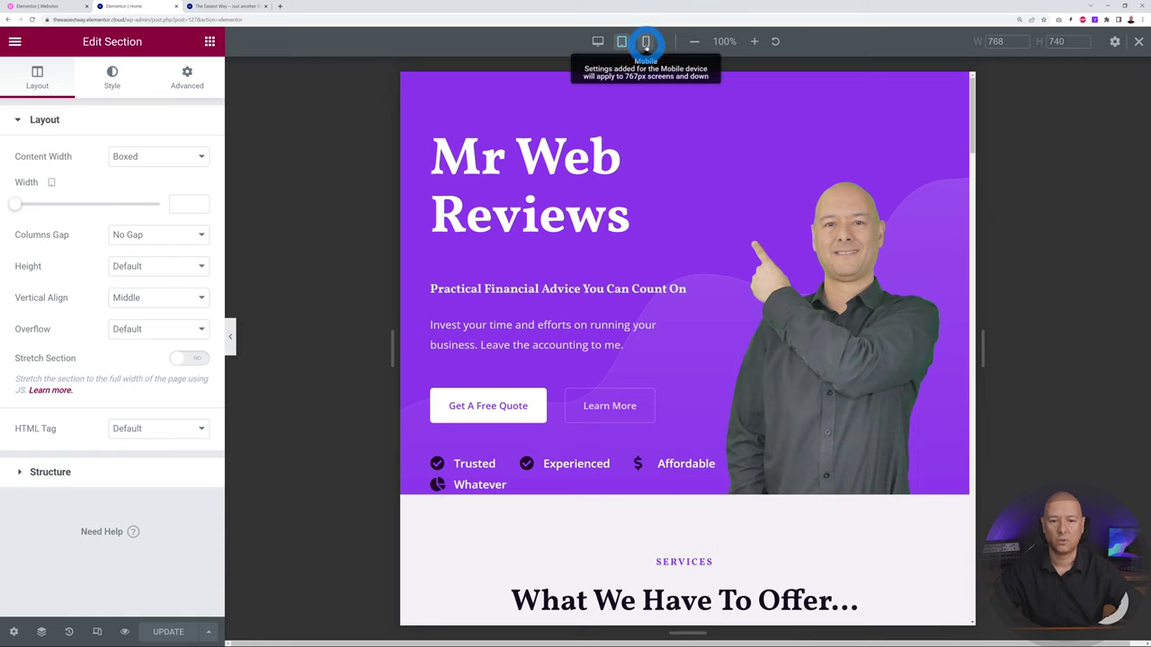
# - Switch to the mobile view and check how the hero, services and following sections stack on the page
pyautogui.click(646, 42)
pyautogui.scroll(-15, 788, 306)
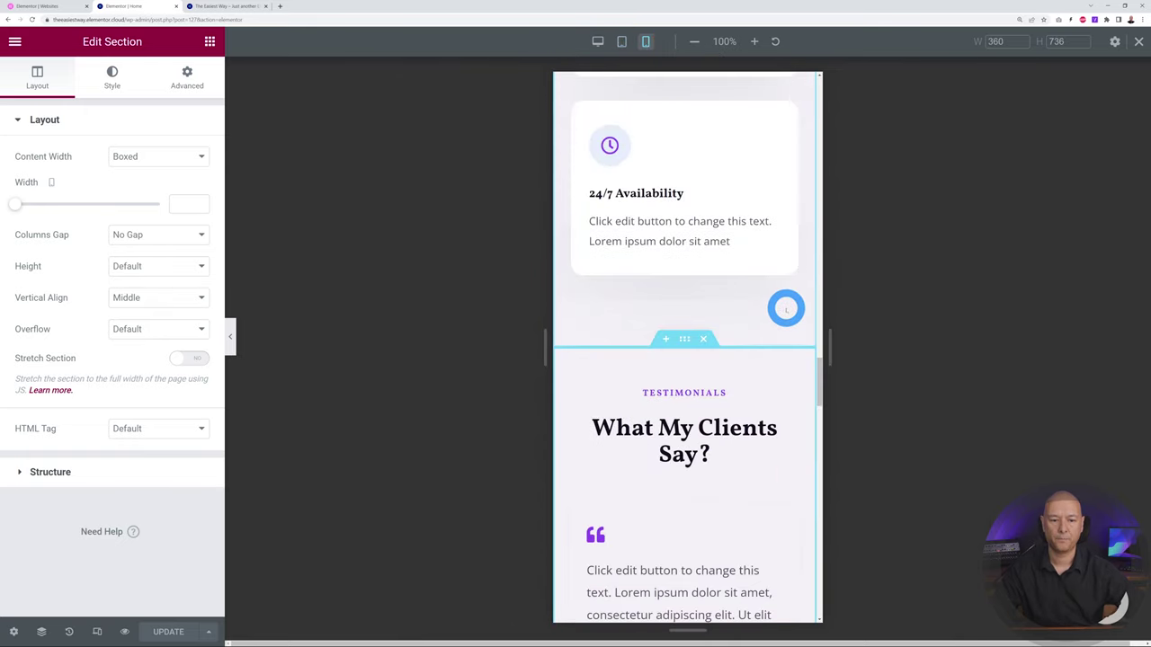
pyautogui.scroll(20, 788, 308)
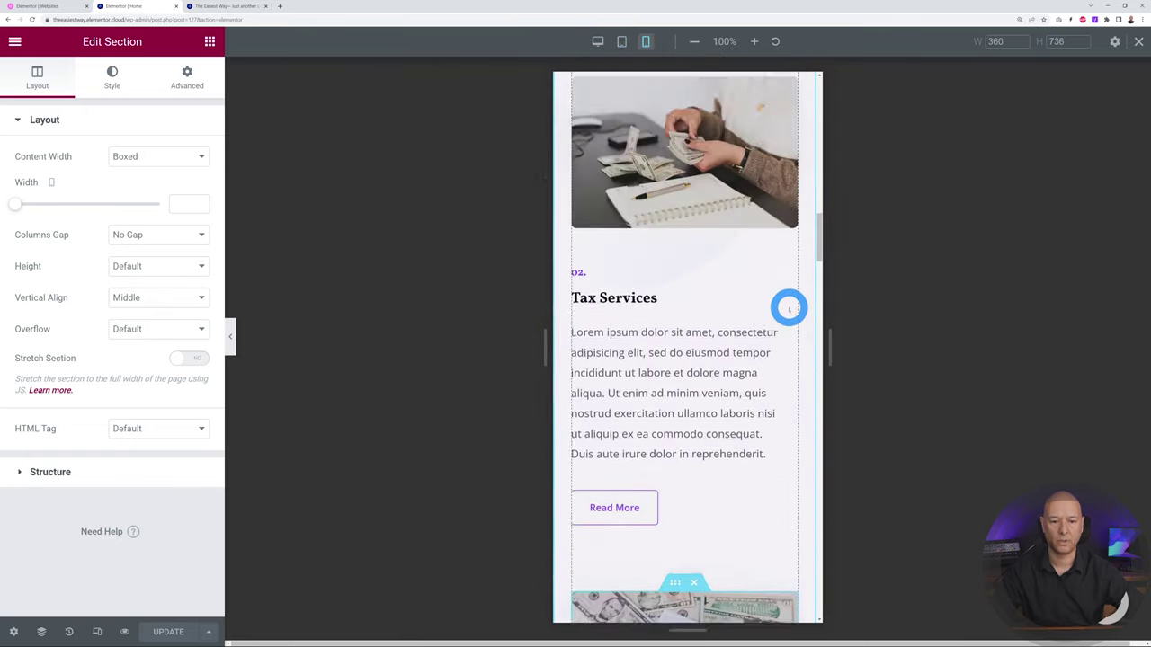
pyautogui.scroll(15, 791, 309)
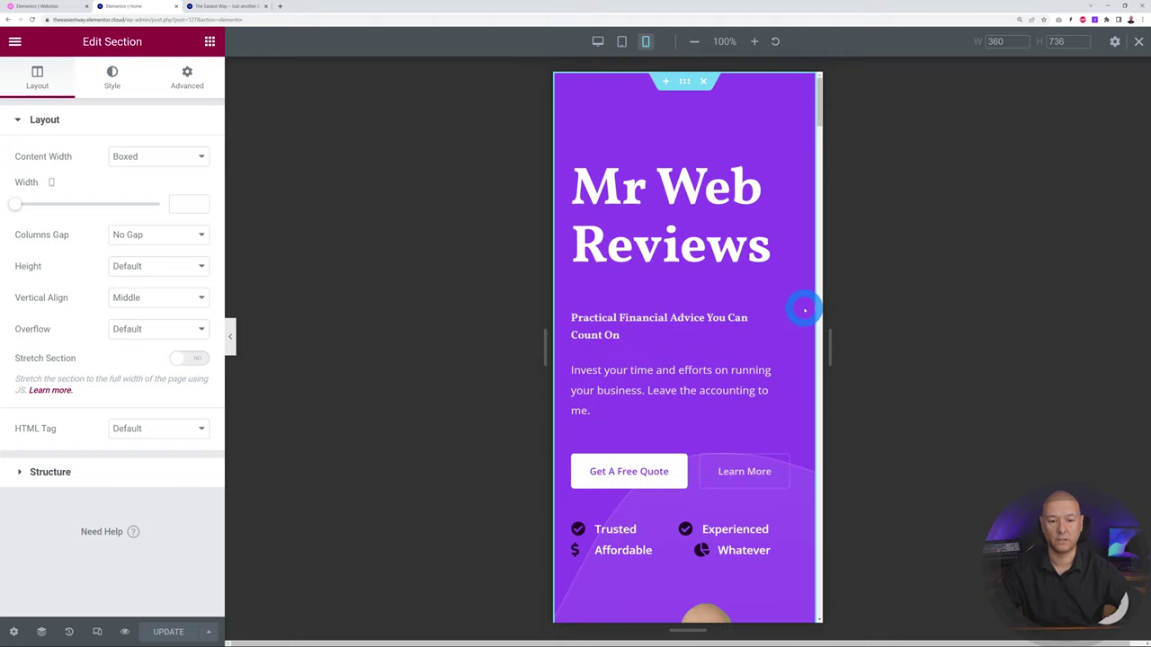
pyautogui.scroll(-5, 776, 288)
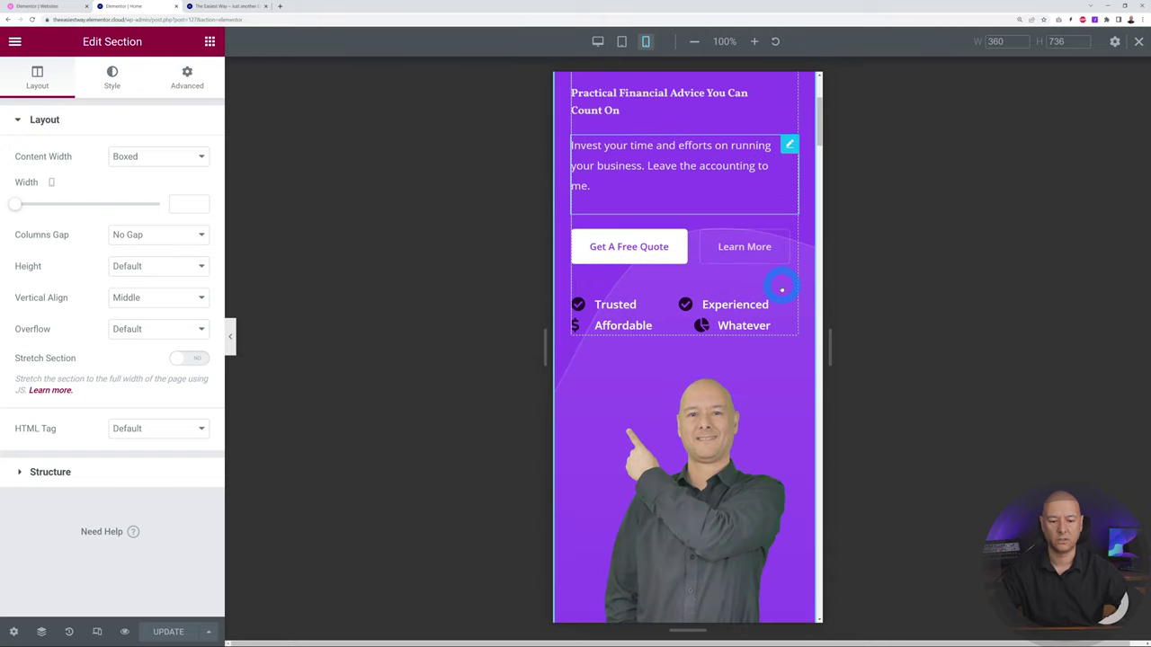
pyautogui.scroll(-6, 774, 351)
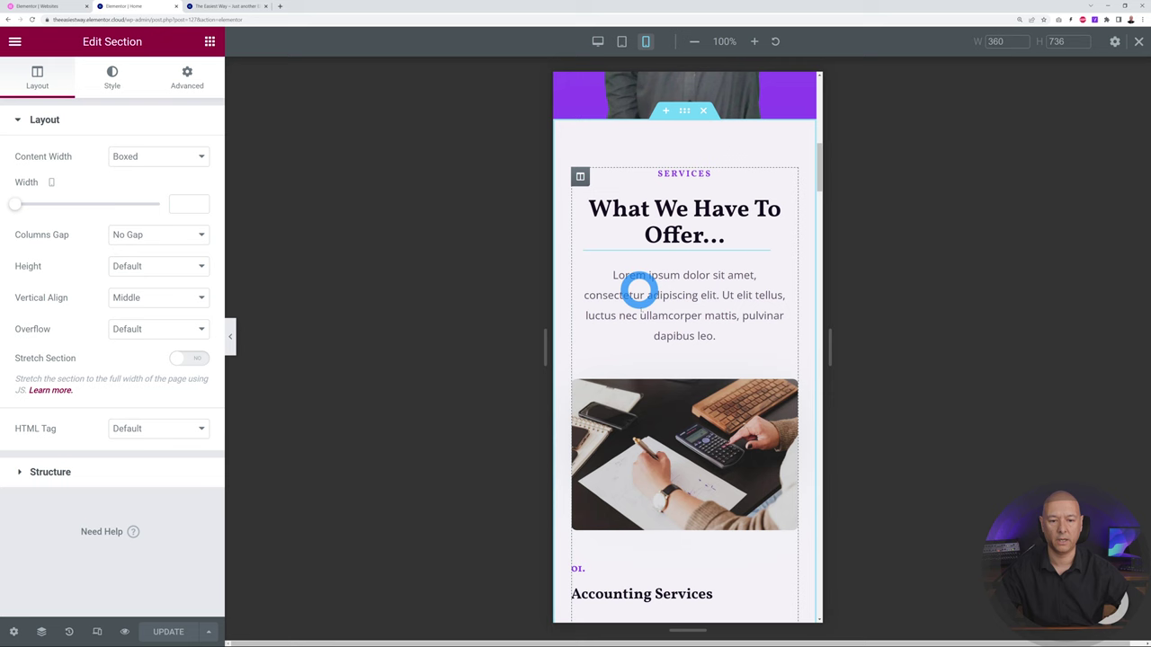
pyautogui.scroll(-13, 732, 213)
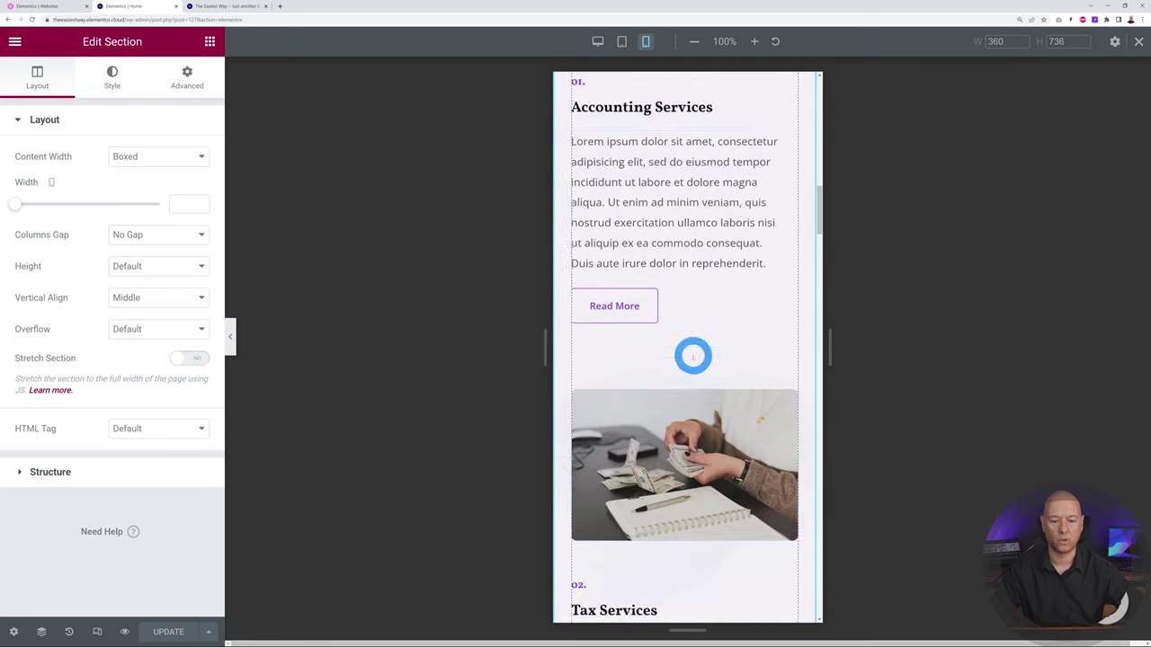
pyautogui.scroll(-9, 699, 357)
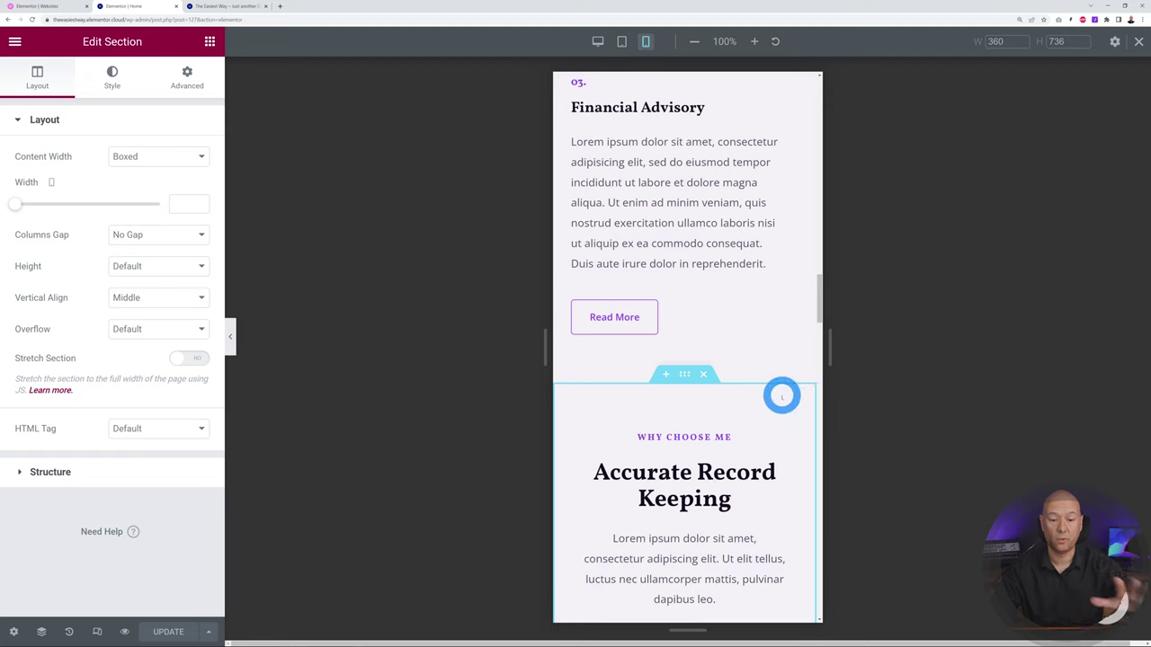
# - Set the mobile font size of the "Accurate Record Keeping" heading to 24 px
pyautogui.scroll(-1, 791, 369)
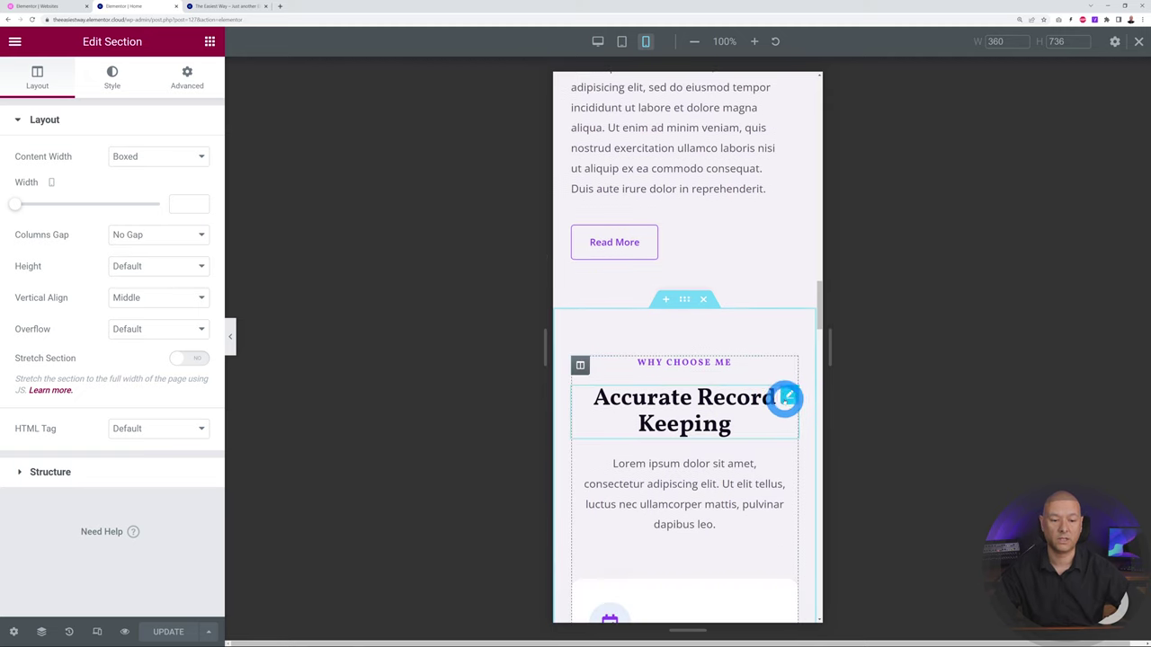
pyautogui.click(789, 396)
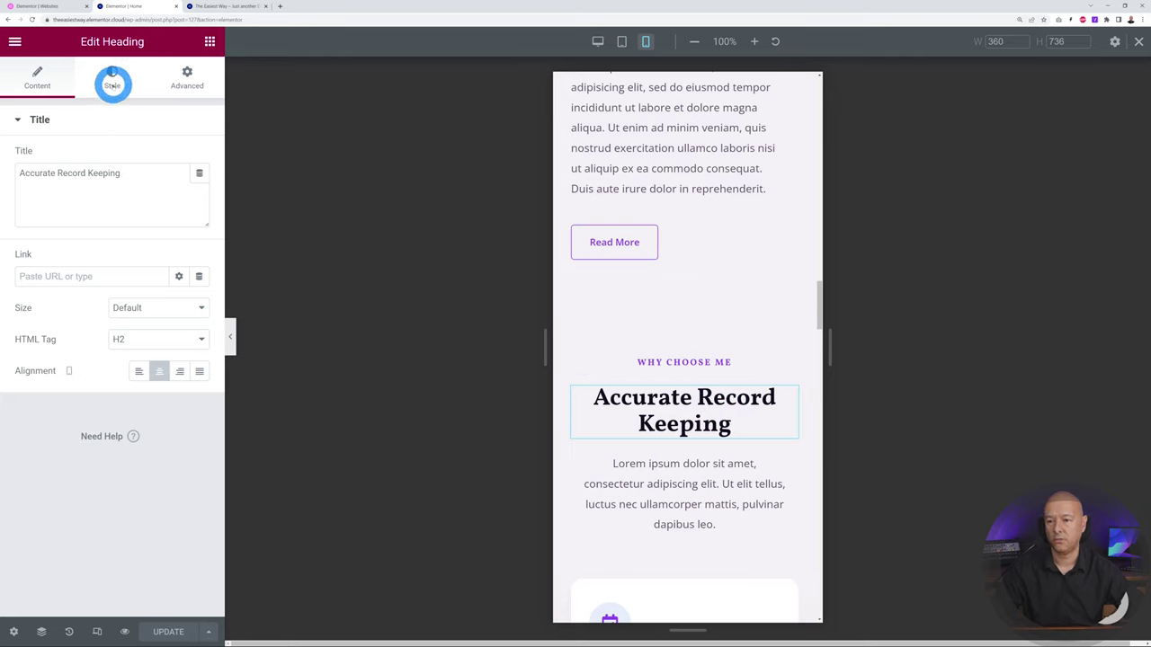
pyautogui.click(112, 81)
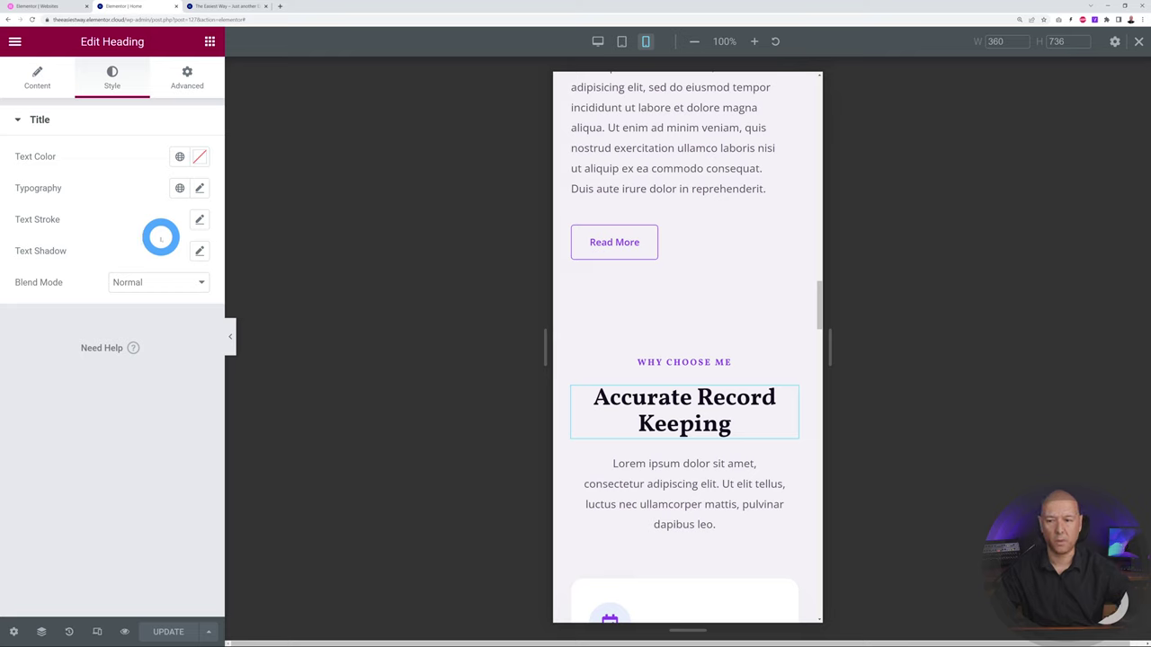
pyautogui.click(201, 190)
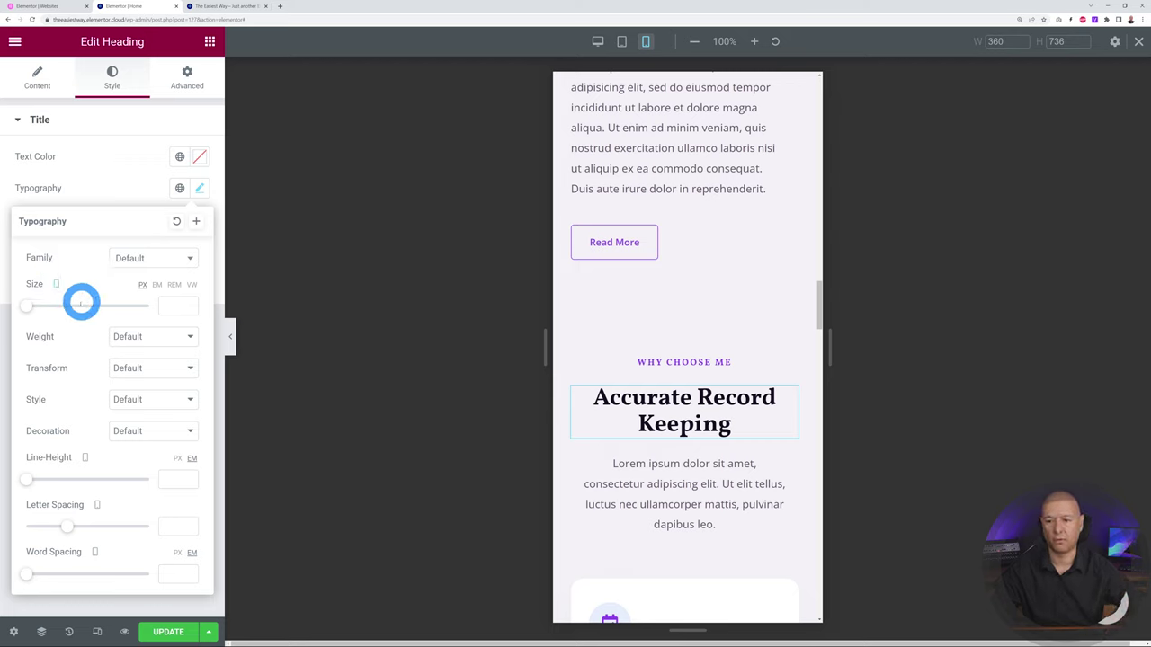
pyautogui.moveTo(31, 305); pyautogui.dragTo(42, 307)
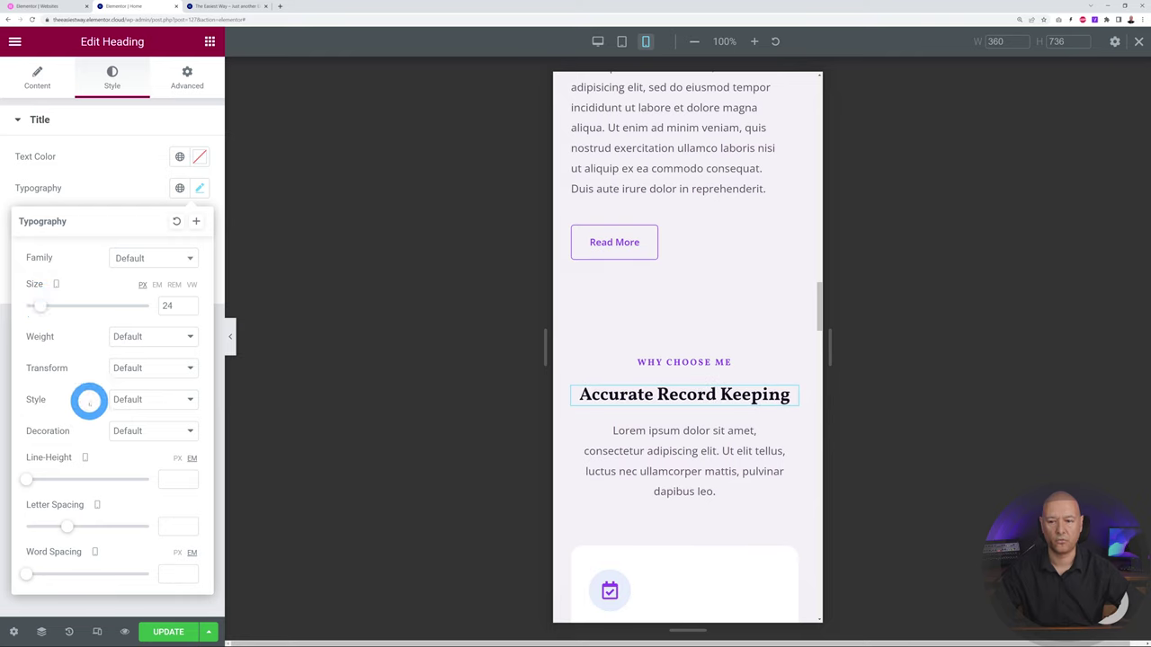
pyautogui.click(110, 162)
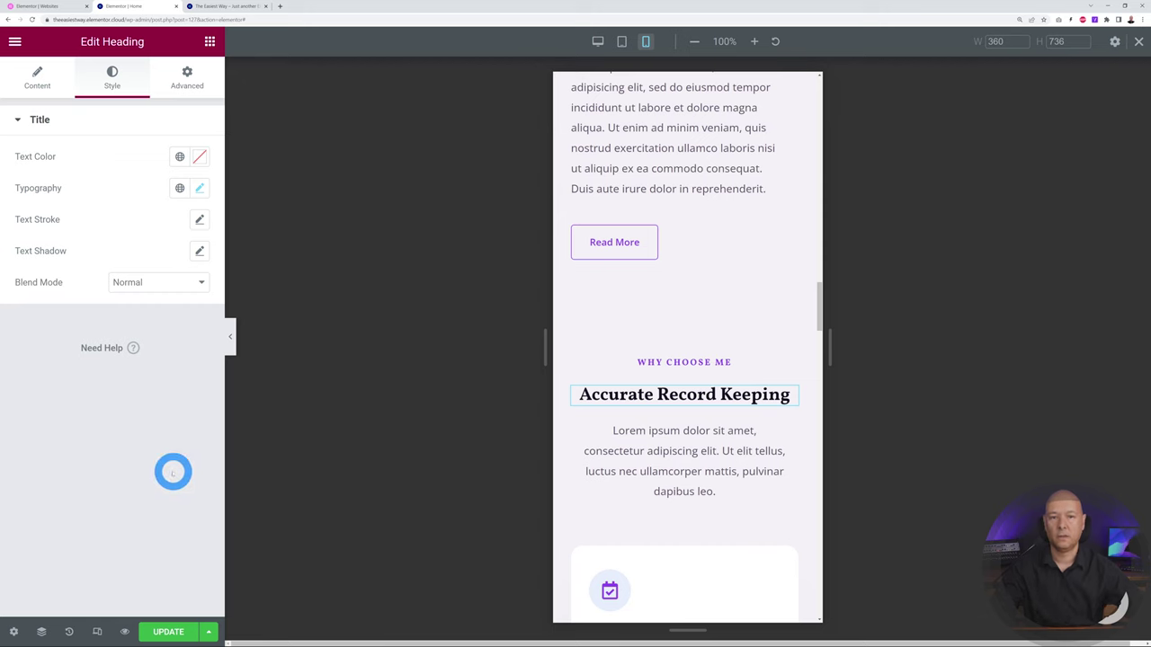
# - Exit responsive mode and update the Home page to save the mobile heading change
pyautogui.click(1138, 42)
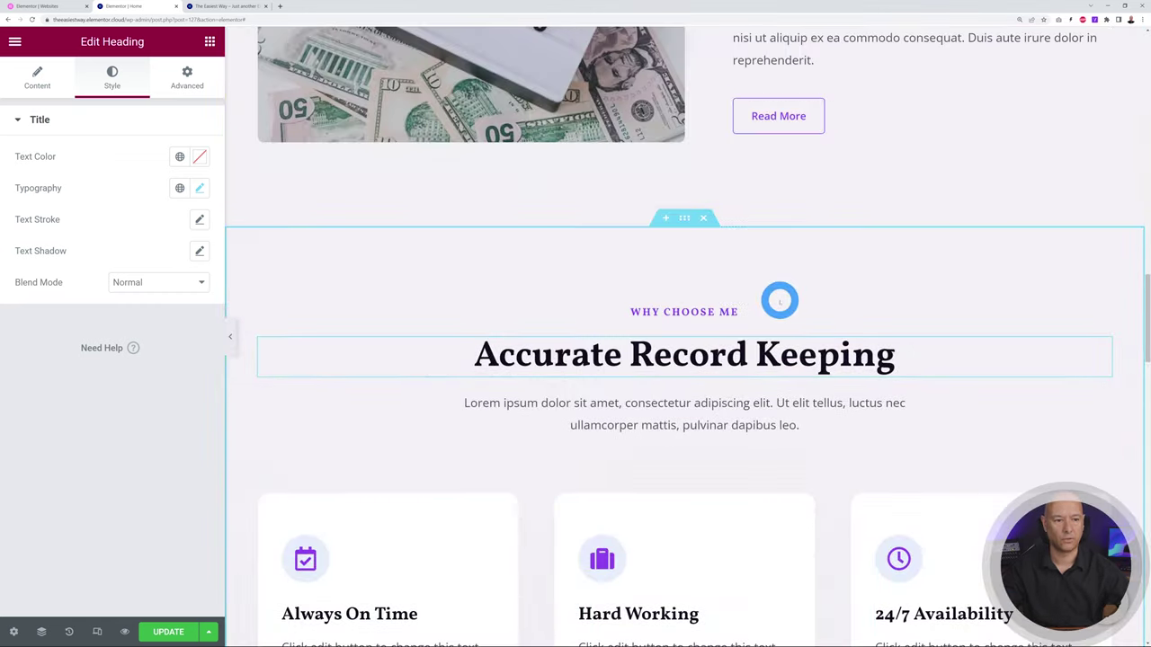
pyautogui.scroll(20, 780, 301)
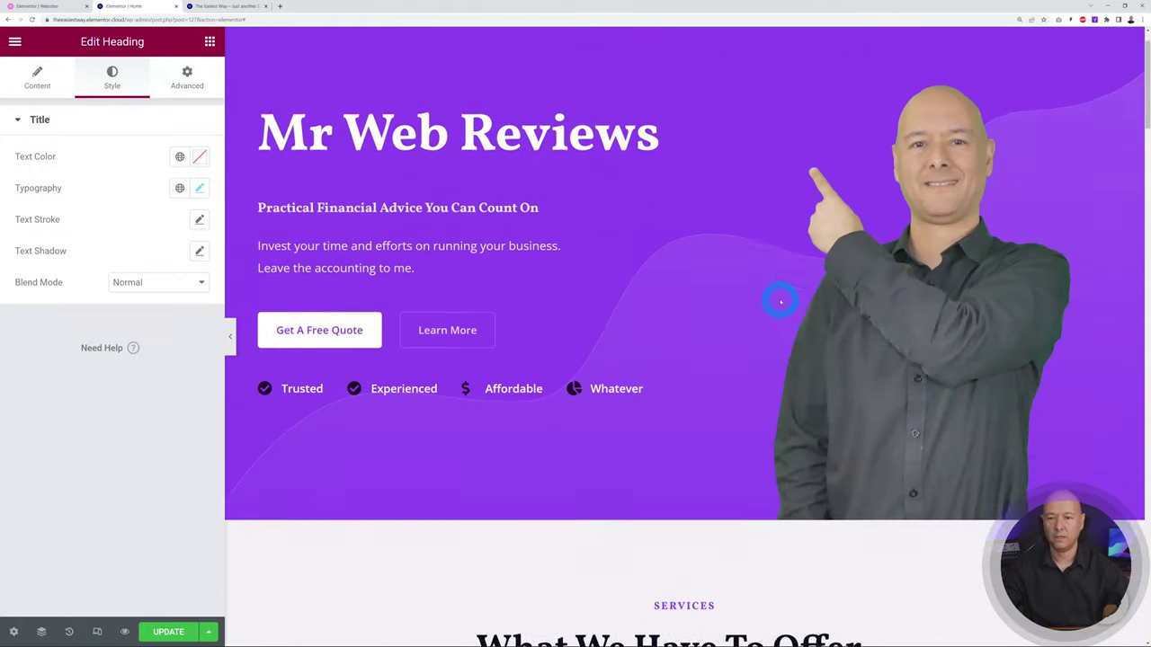
pyautogui.scroll(2, 780, 302)
pyautogui.click(166, 631)
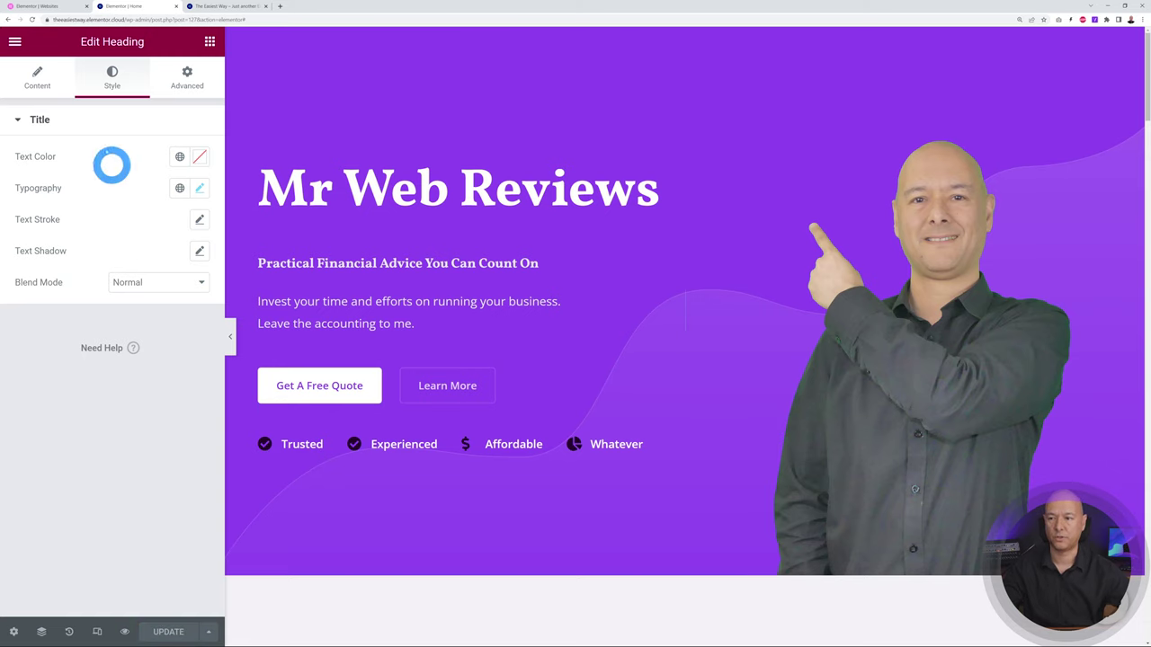
# - Exit the Home page editor to the WordPress dashboard, open the list of all pages and glance at the live site's navigation
pyautogui.click(15, 42)
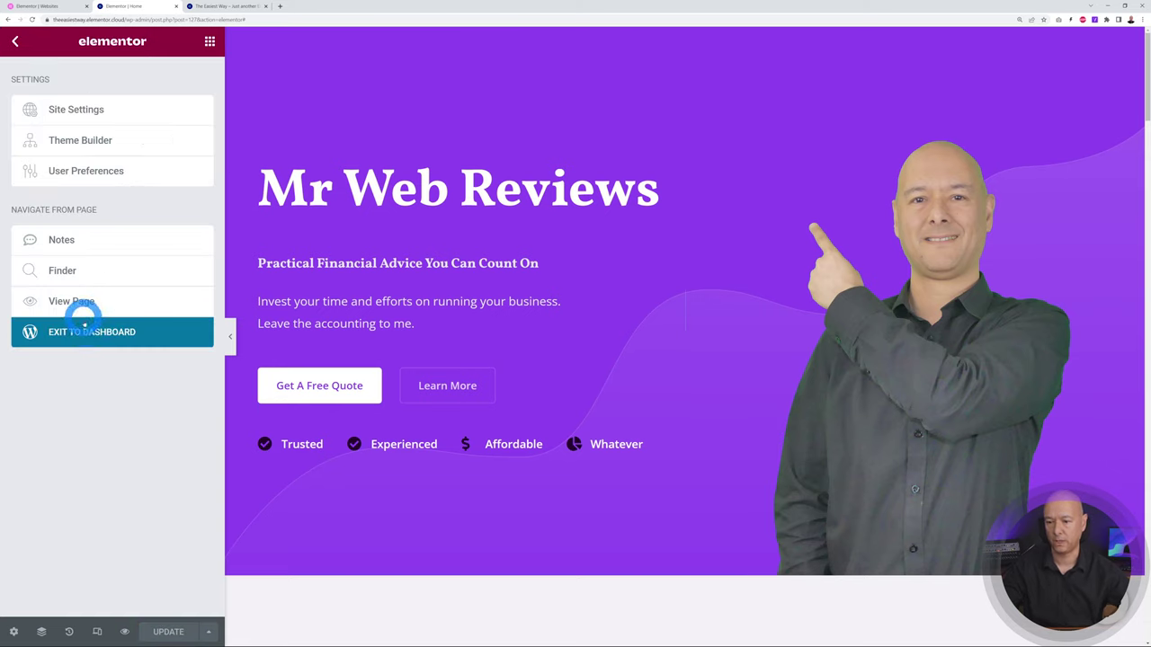
pyautogui.click(90, 335)
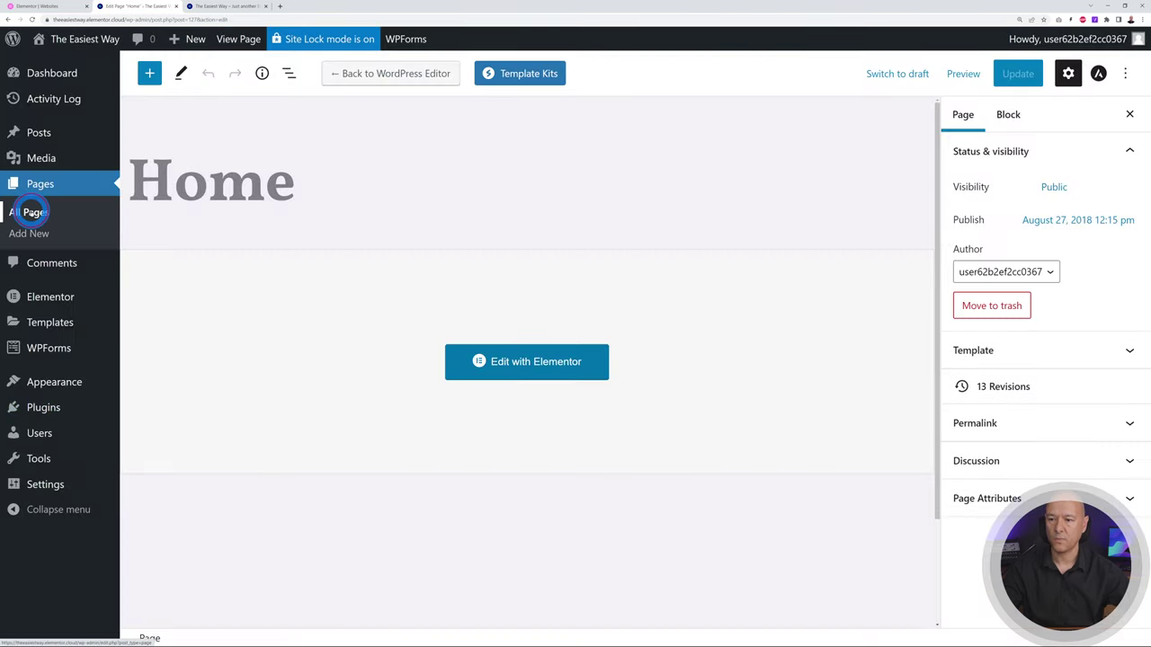
pyautogui.click(32, 213)
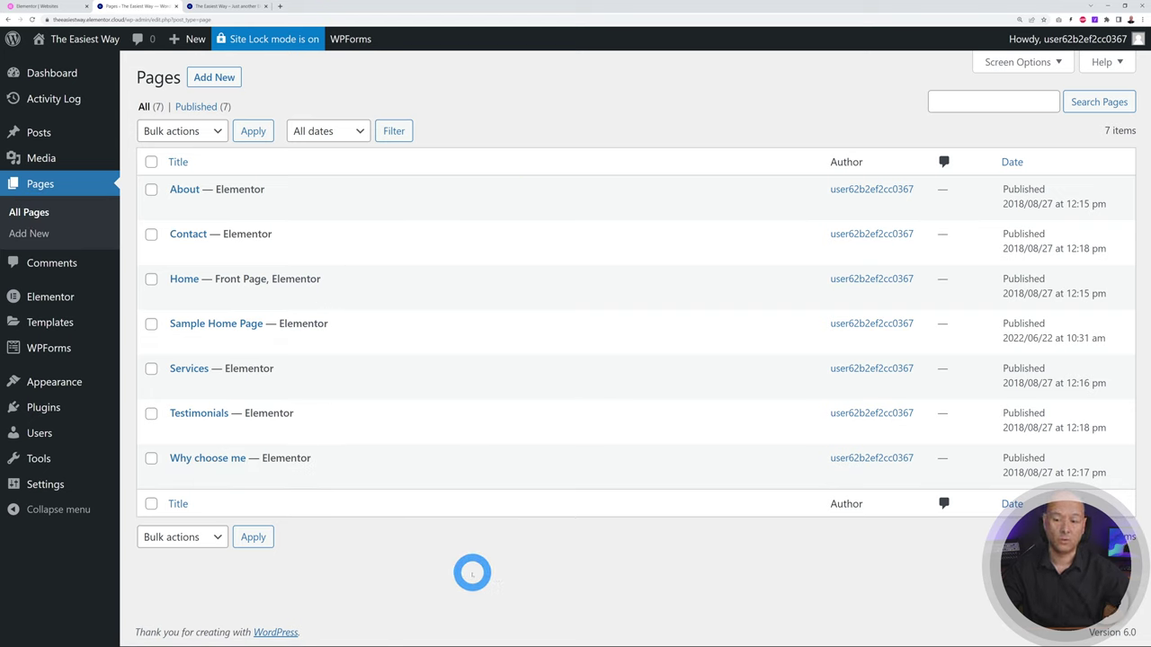
pyautogui.click(242, 8)
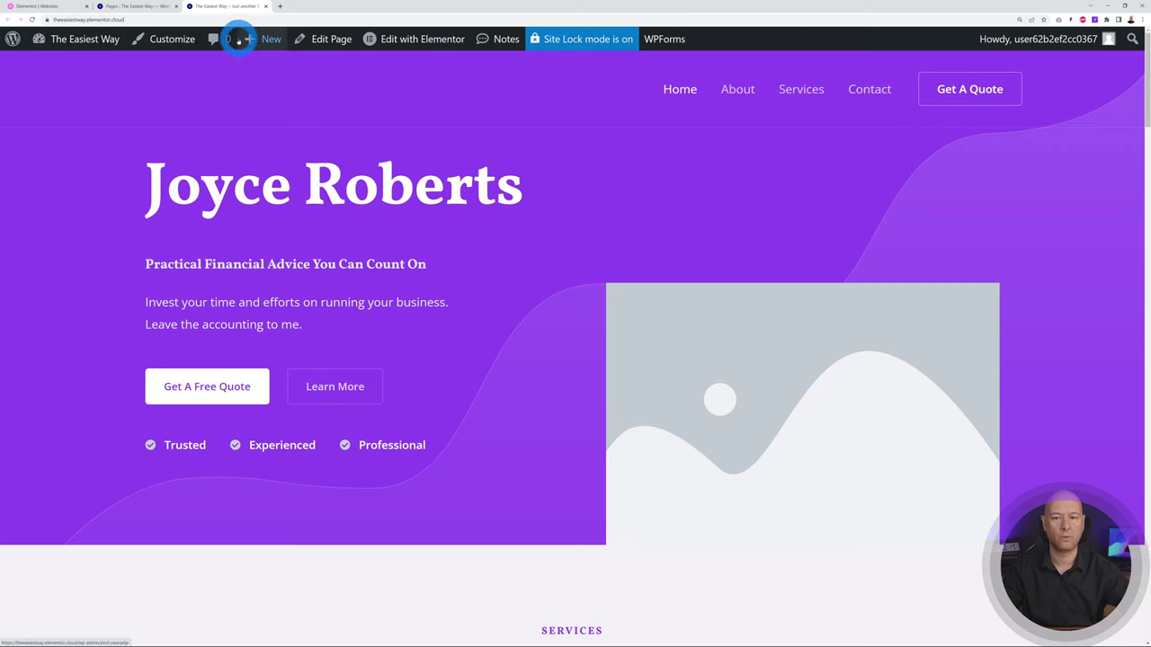
pyautogui.click(144, 7)
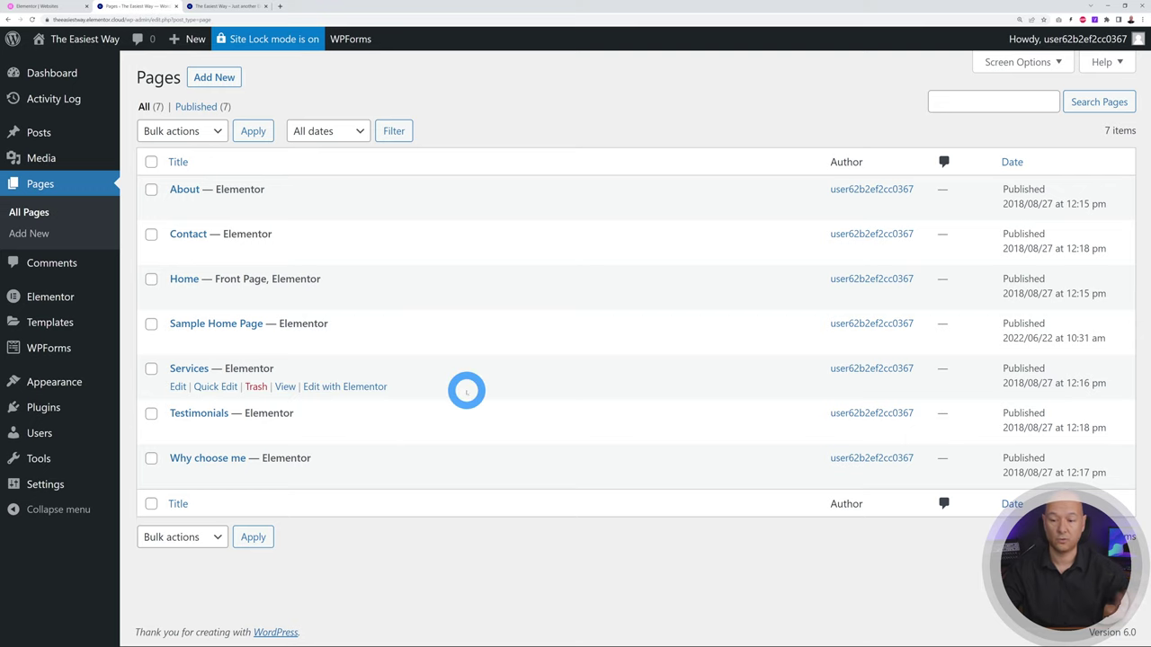
# - Add the Testimonials page to the site's navigation menu and place it between Services and Contact
pyautogui.click(56, 382)
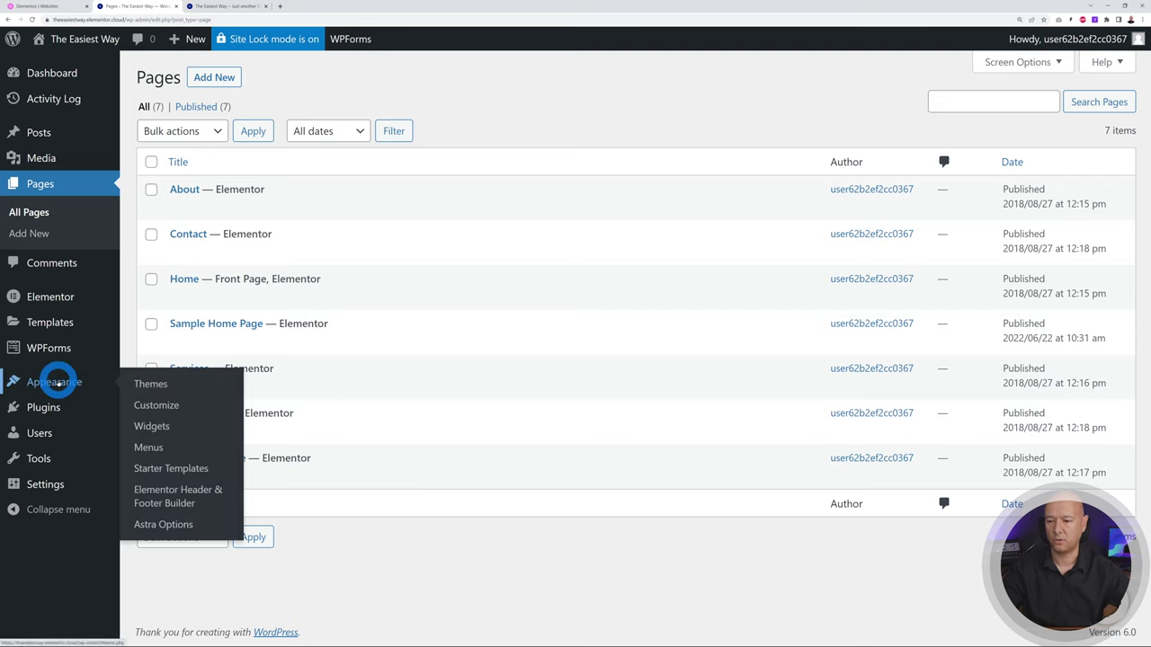
pyautogui.click(149, 447)
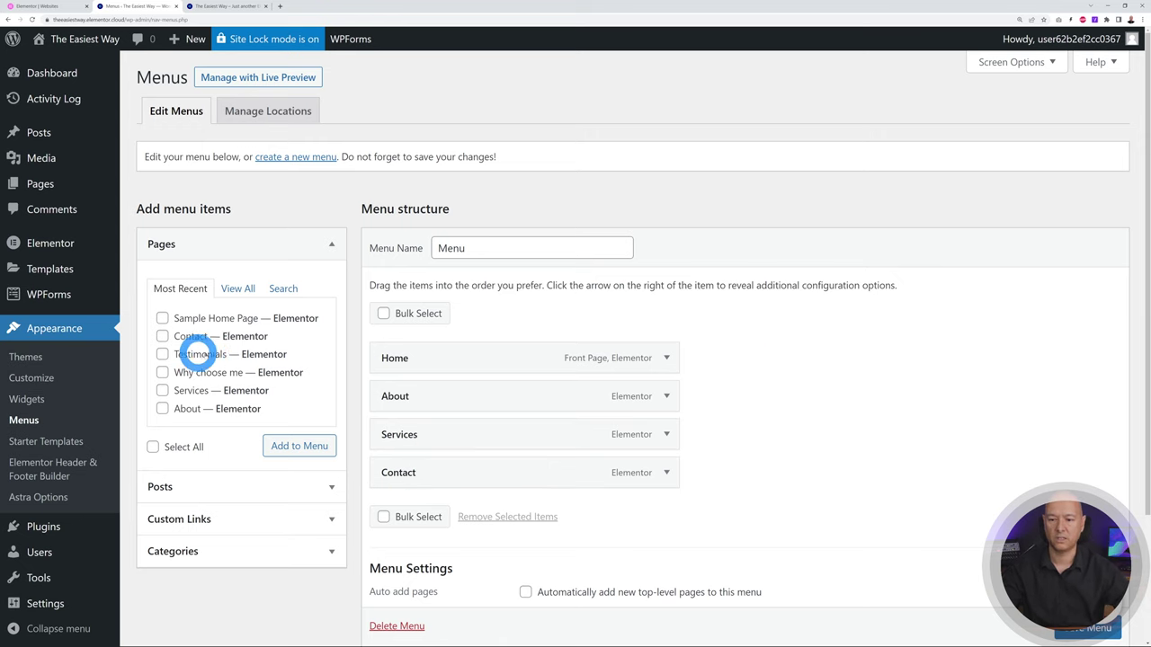
pyautogui.click(162, 354)
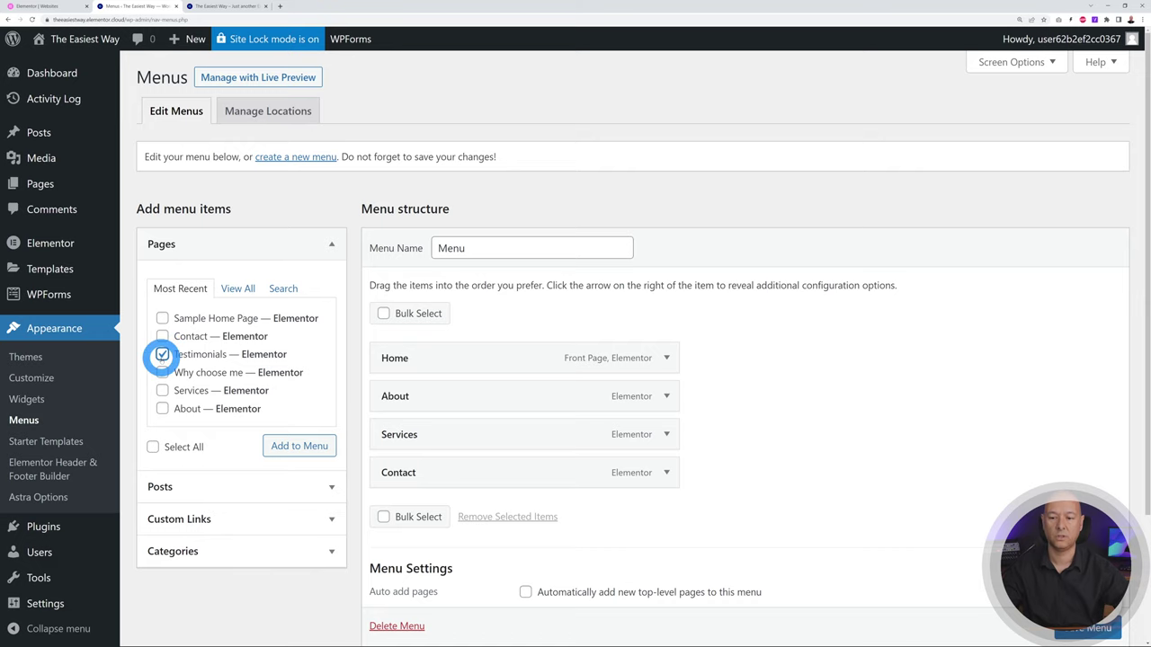
pyautogui.click(311, 447)
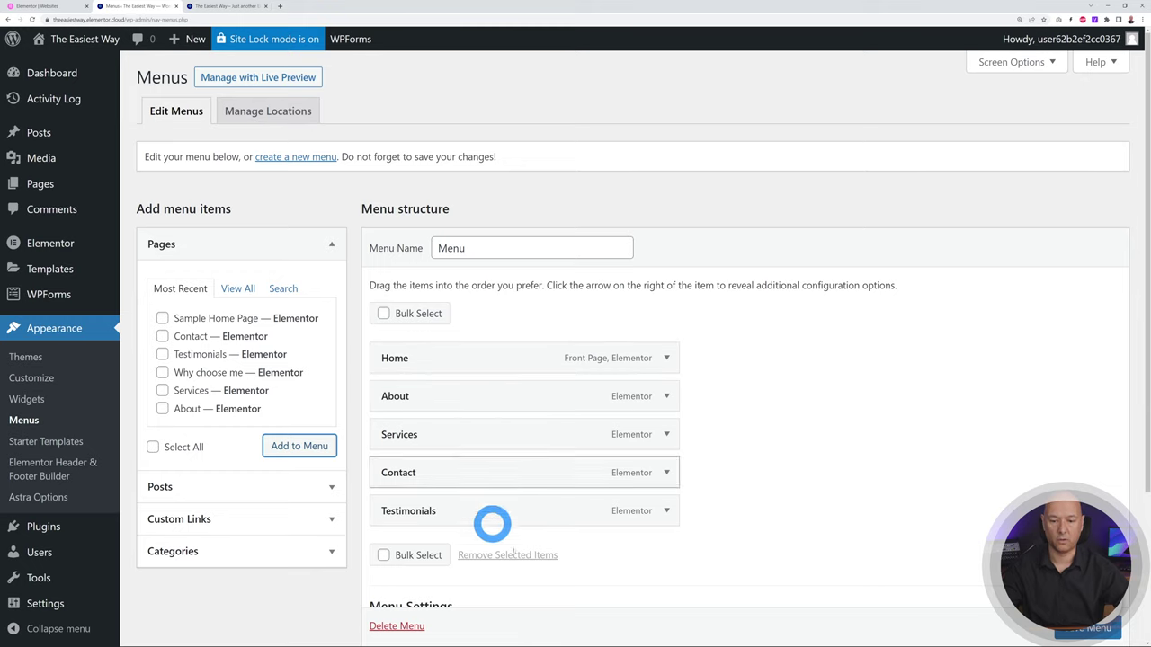
pyautogui.moveTo(489, 518); pyautogui.dragTo(491, 478)
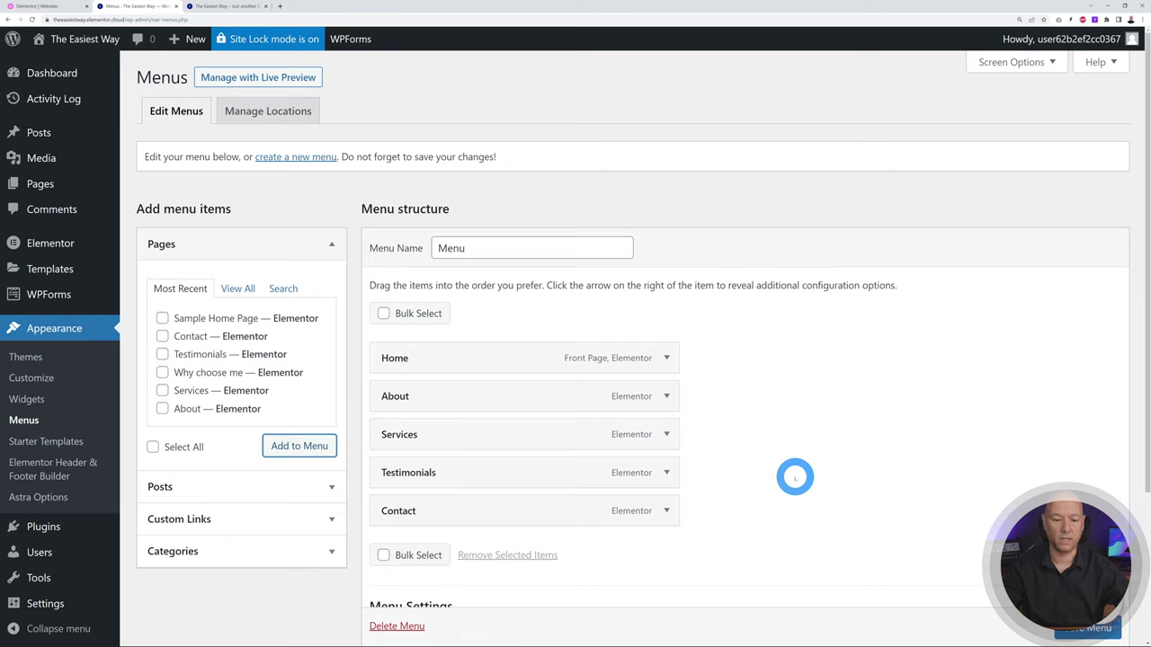
# - Change the About menu item's navigation label to "About Us" and save the menu
pyautogui.click(666, 434)
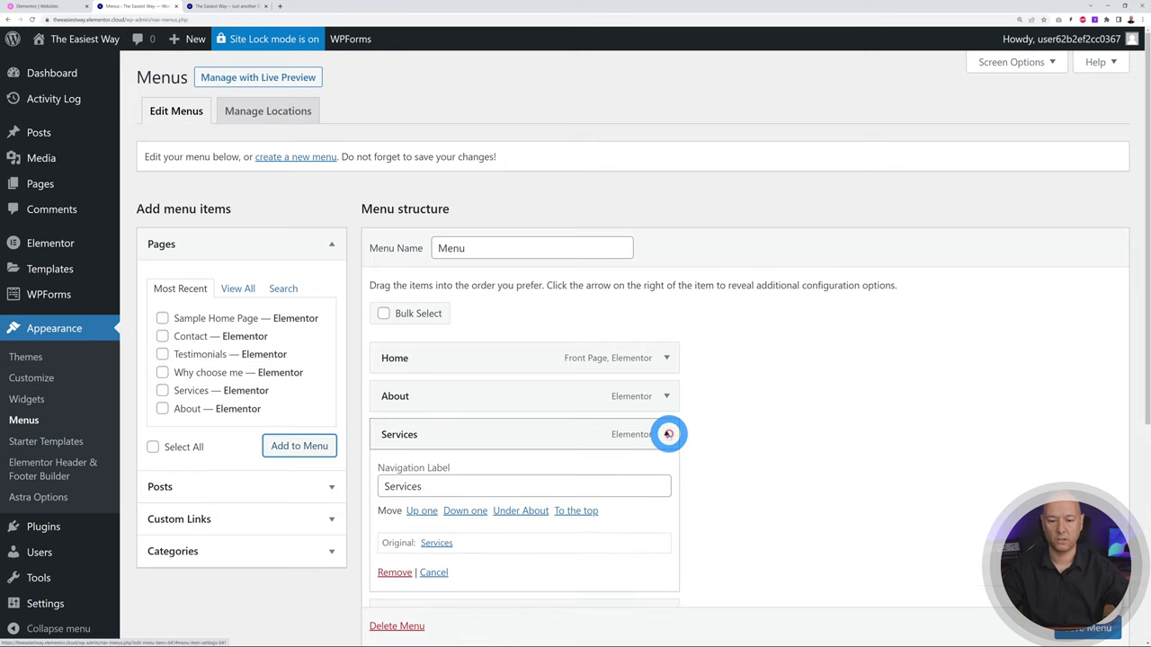
pyautogui.click(432, 572)
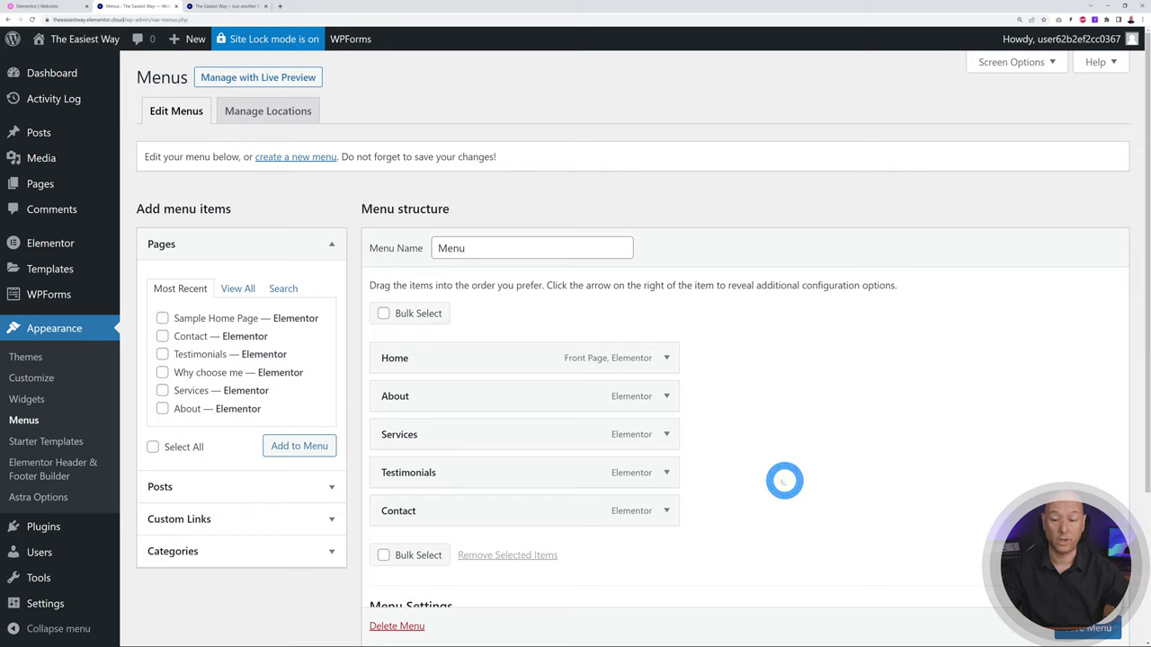
pyautogui.click(666, 396)
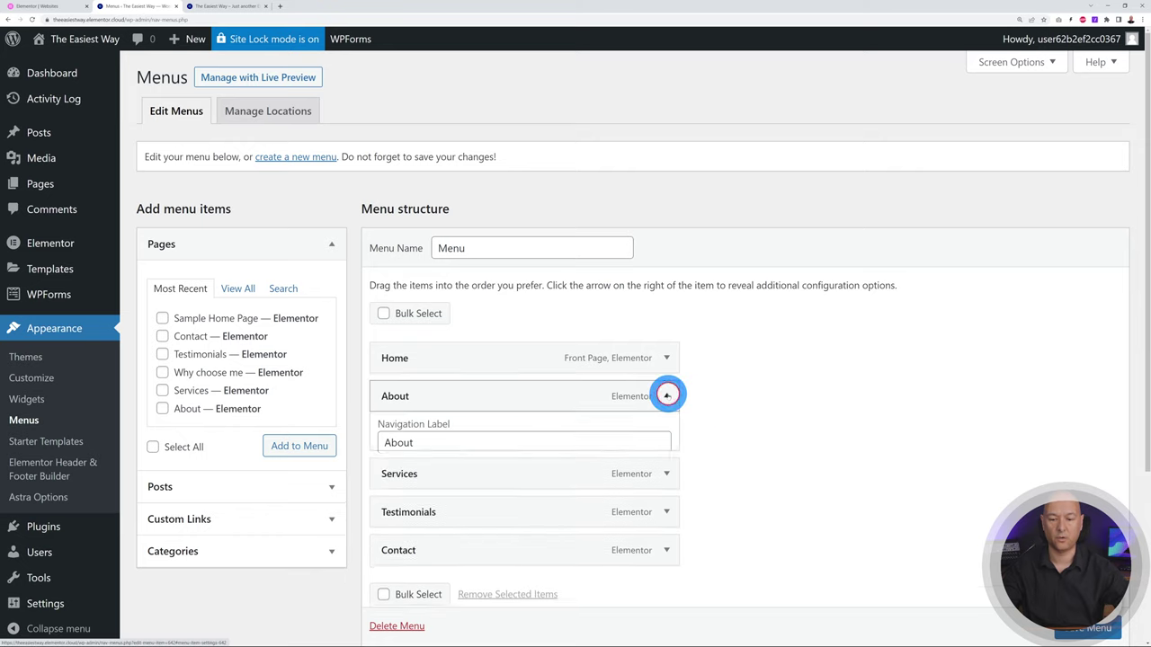
pyautogui.click(487, 450)
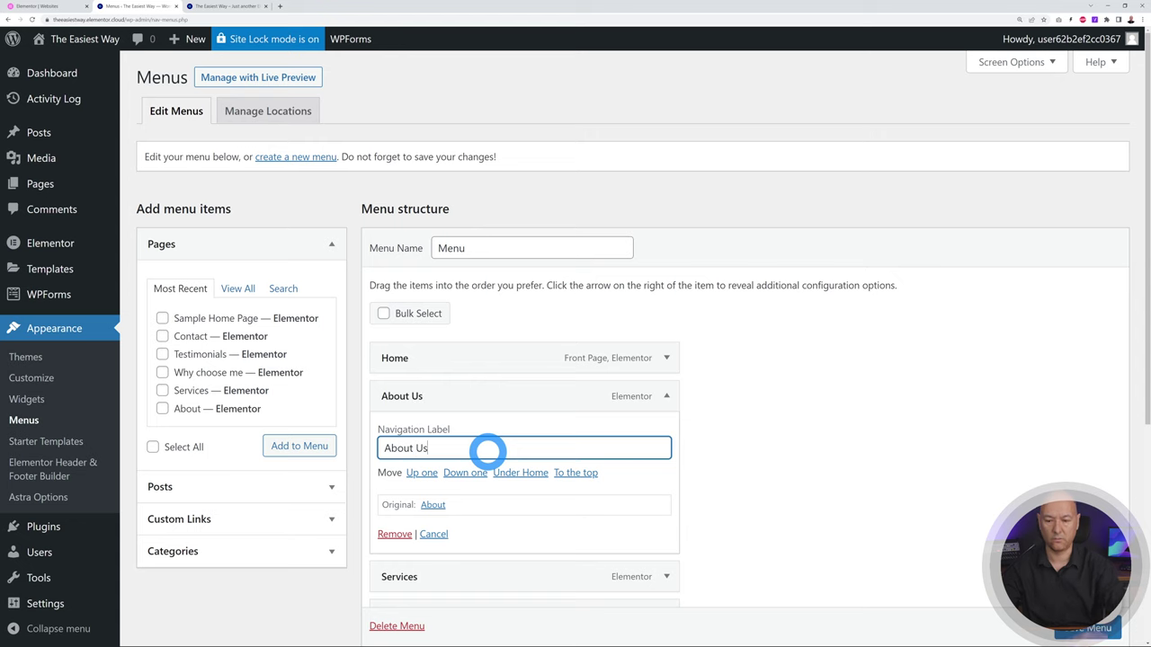
pyautogui.click(832, 473)
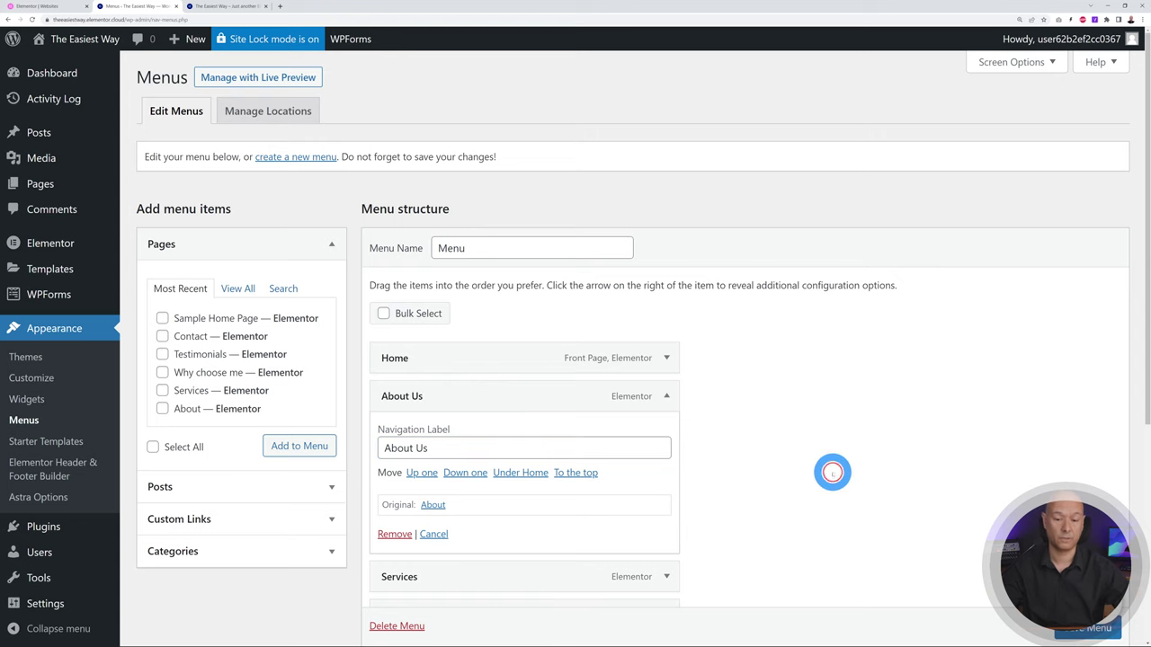
pyautogui.click(668, 396)
pyautogui.scroll(-2, 855, 379)
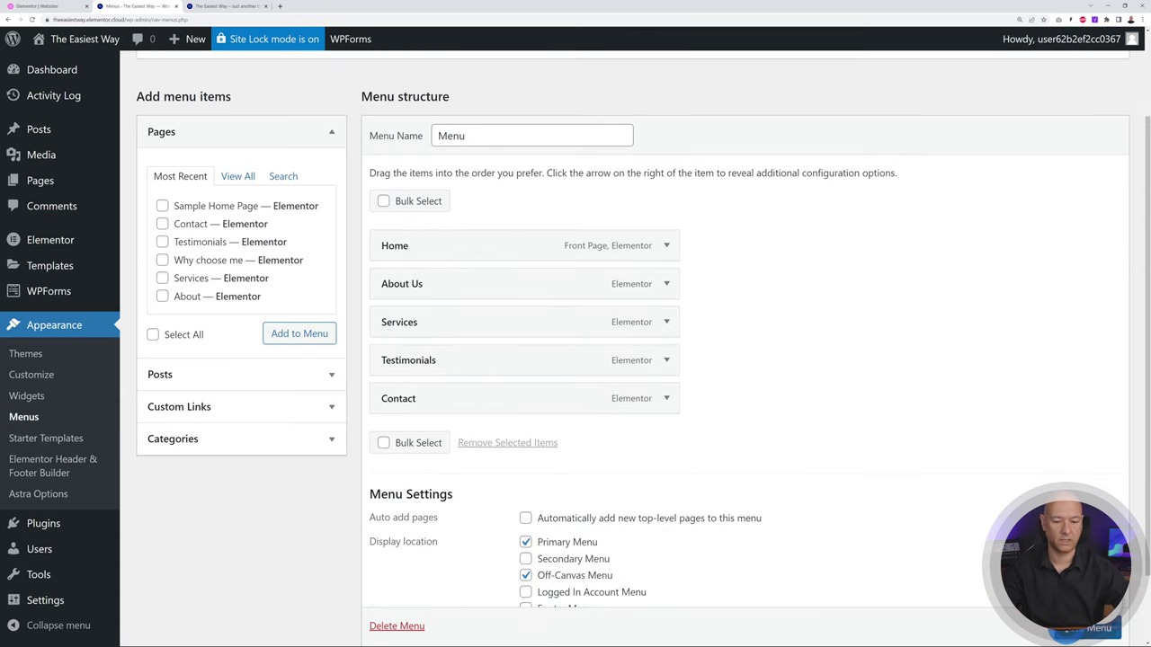
pyautogui.click(1070, 629)
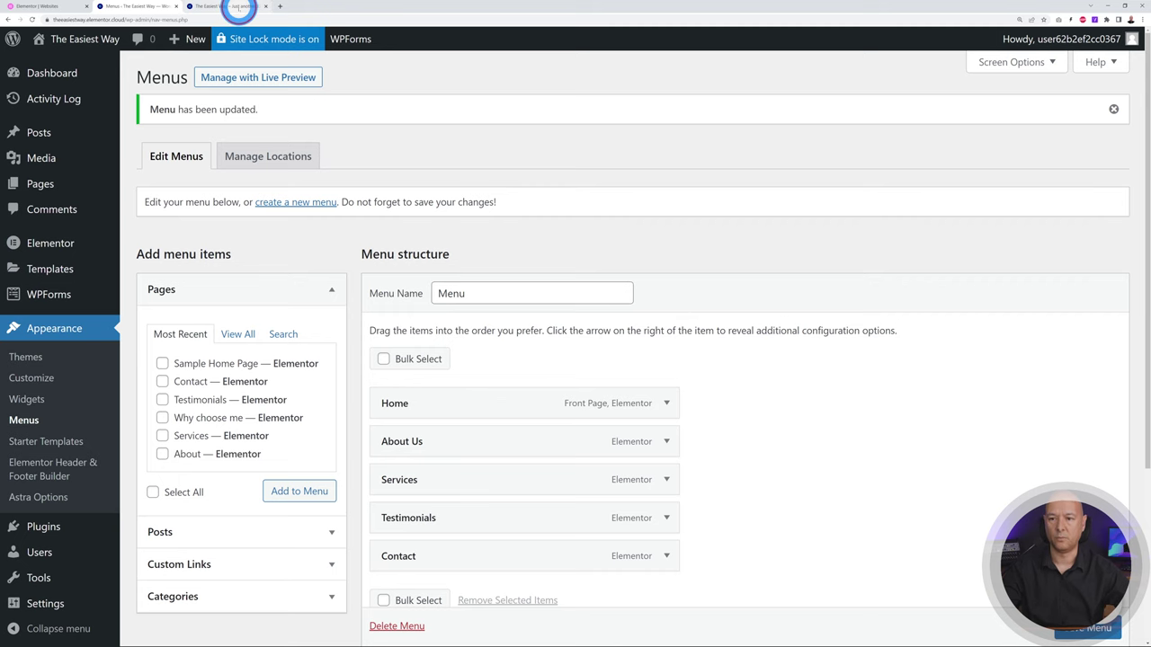
# - Reload the live site to check the navigation menu in the header, and return to the menu editor
pyautogui.click(238, 7)
pyautogui.click(32, 19)
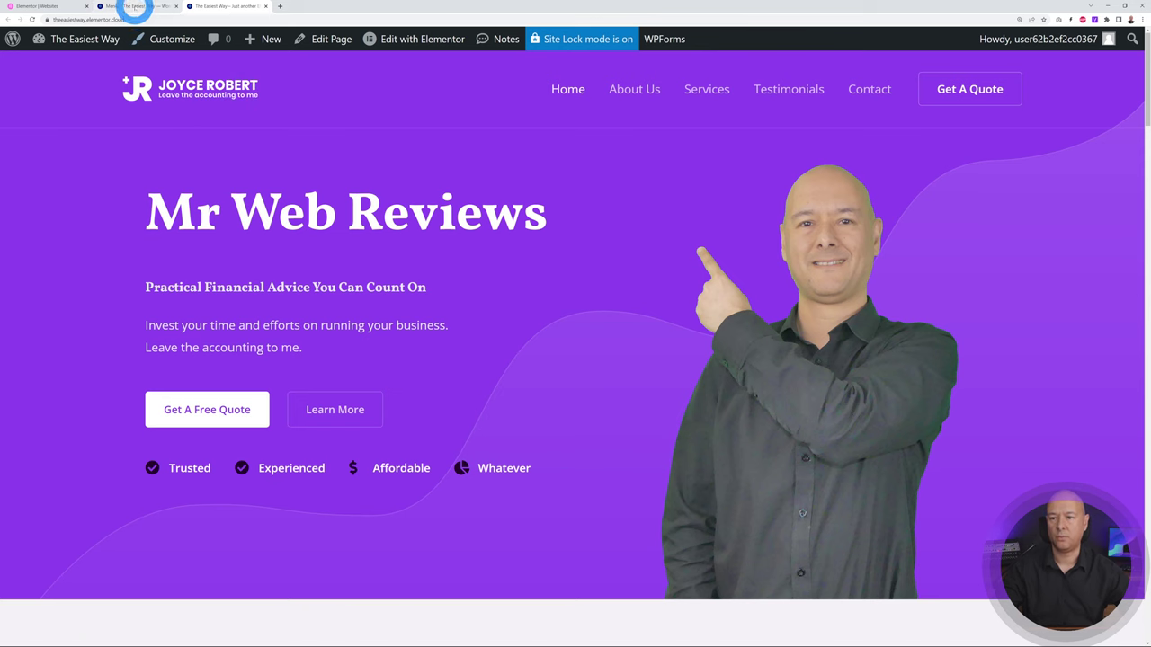
pyautogui.click(131, 6)
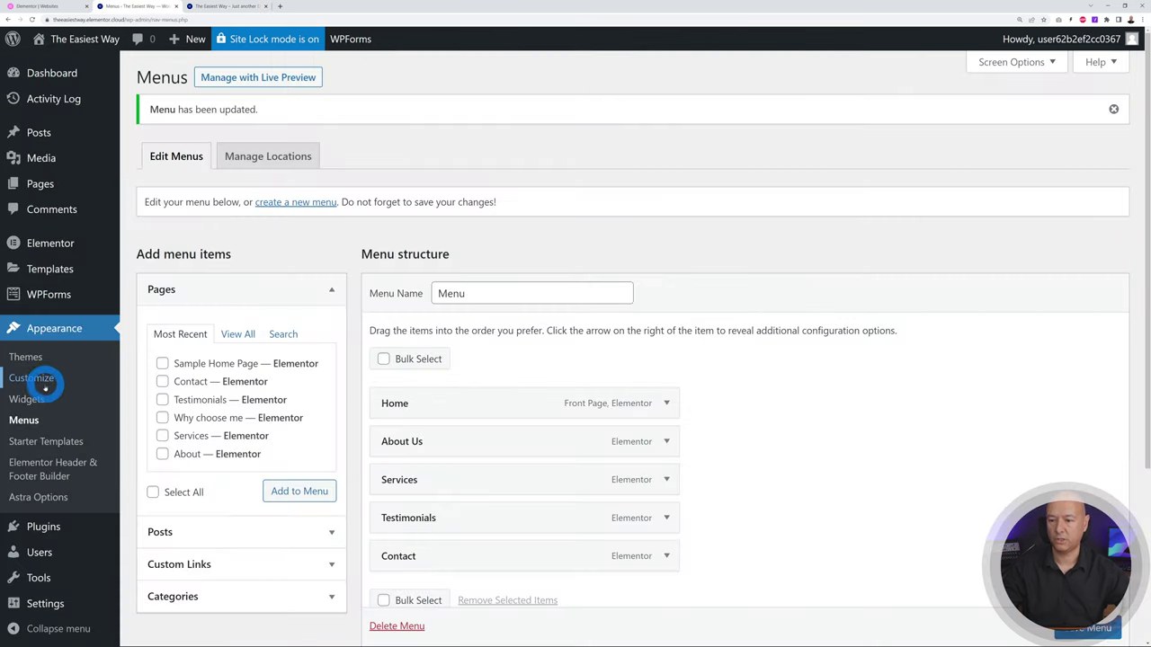
# - Open the Site Title & Logo settings under Site Identity in the theme customizer and remove the existing logo
pyautogui.click(65, 352)
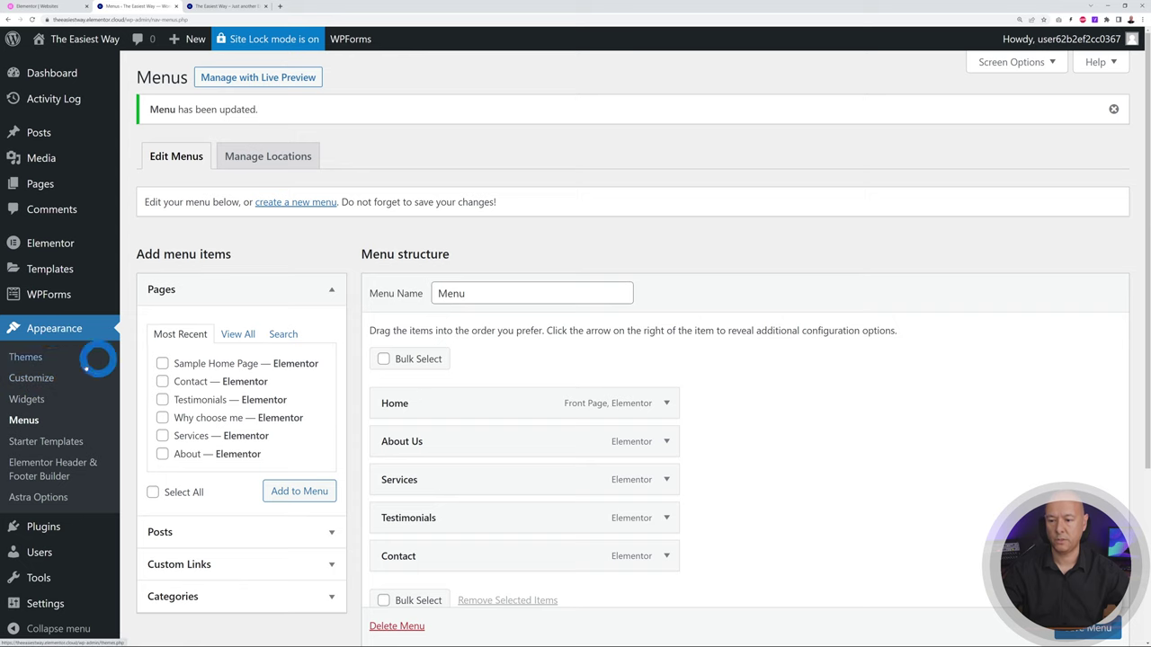
pyautogui.click(47, 378)
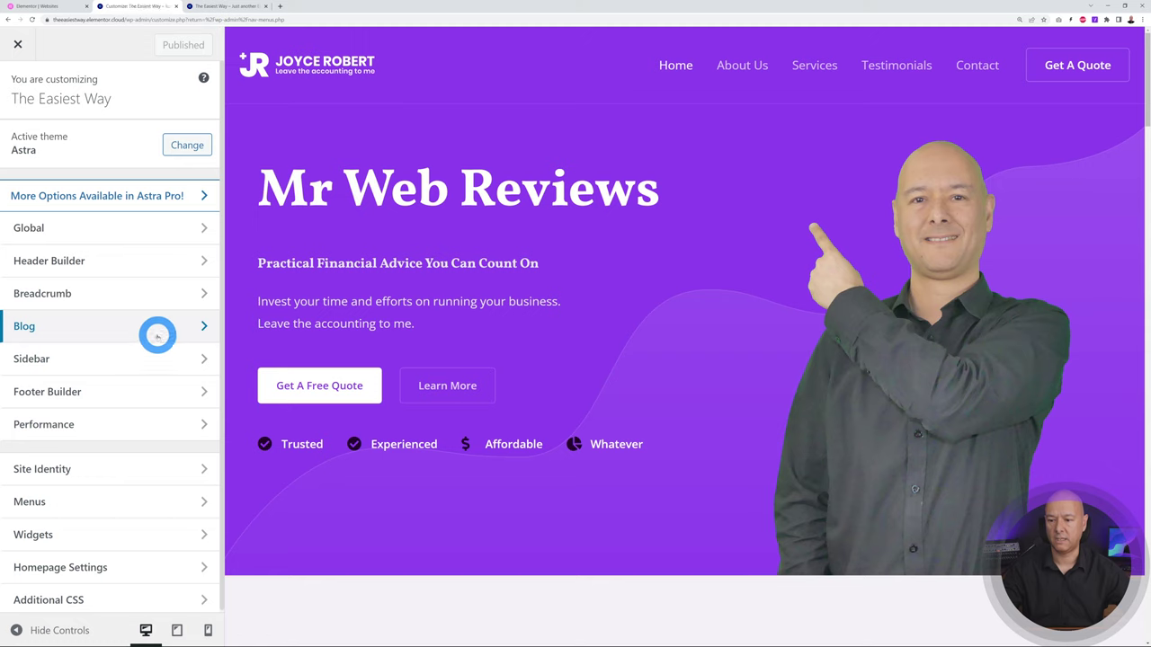
pyautogui.click(91, 476)
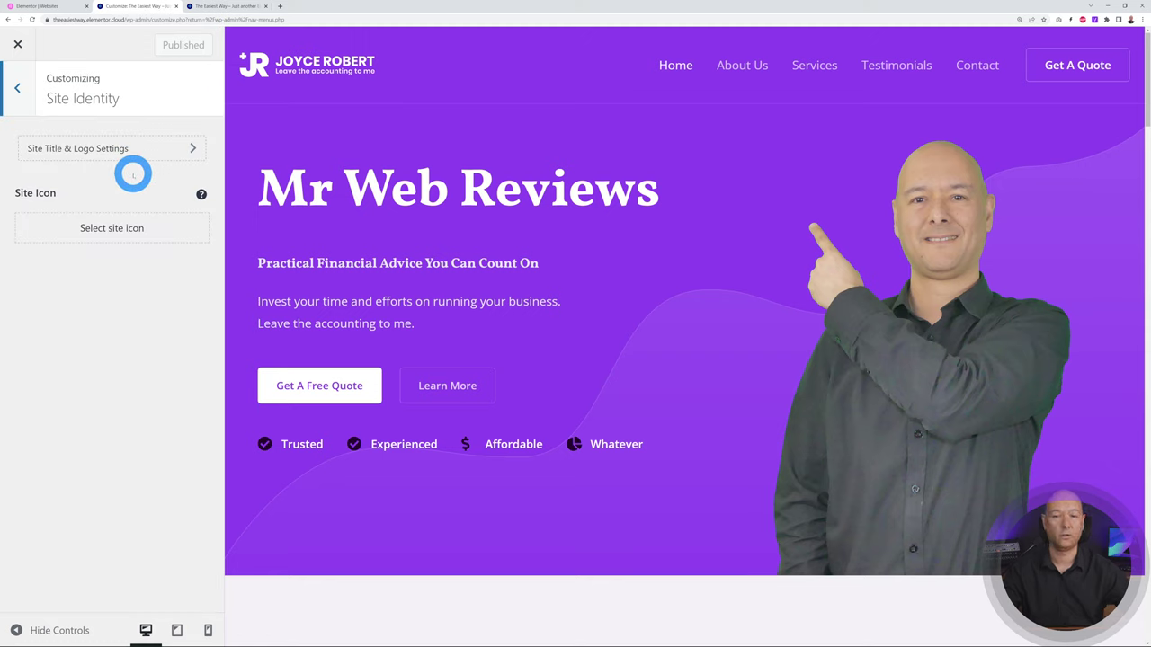
pyautogui.click(101, 149)
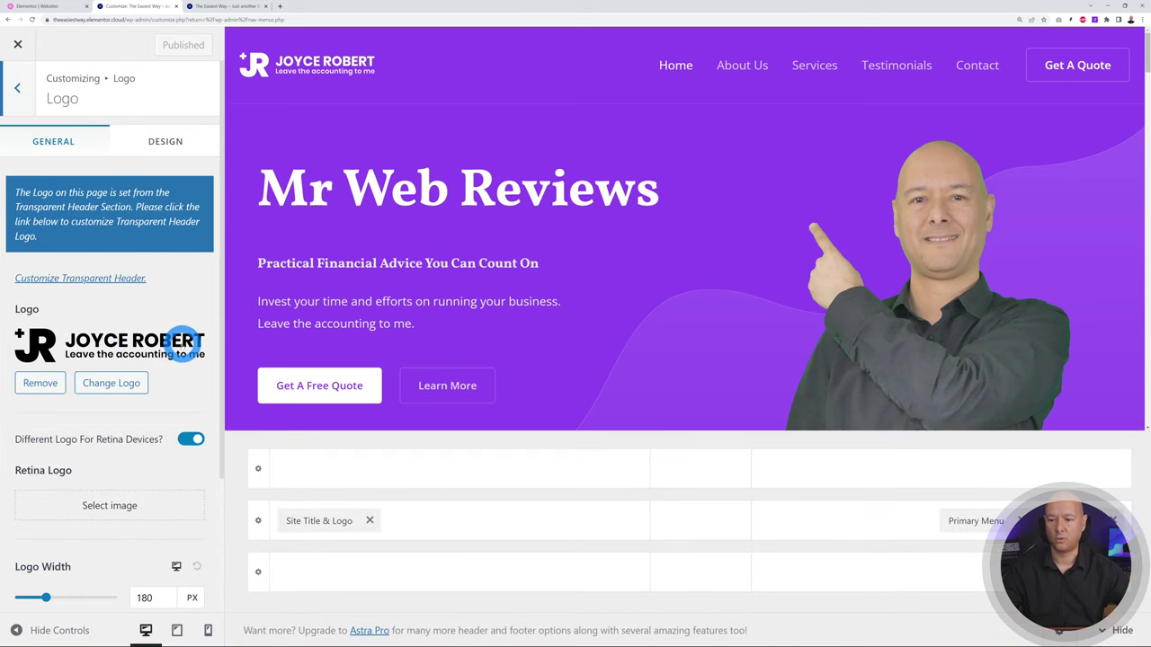
pyautogui.scroll(-1, 183, 344)
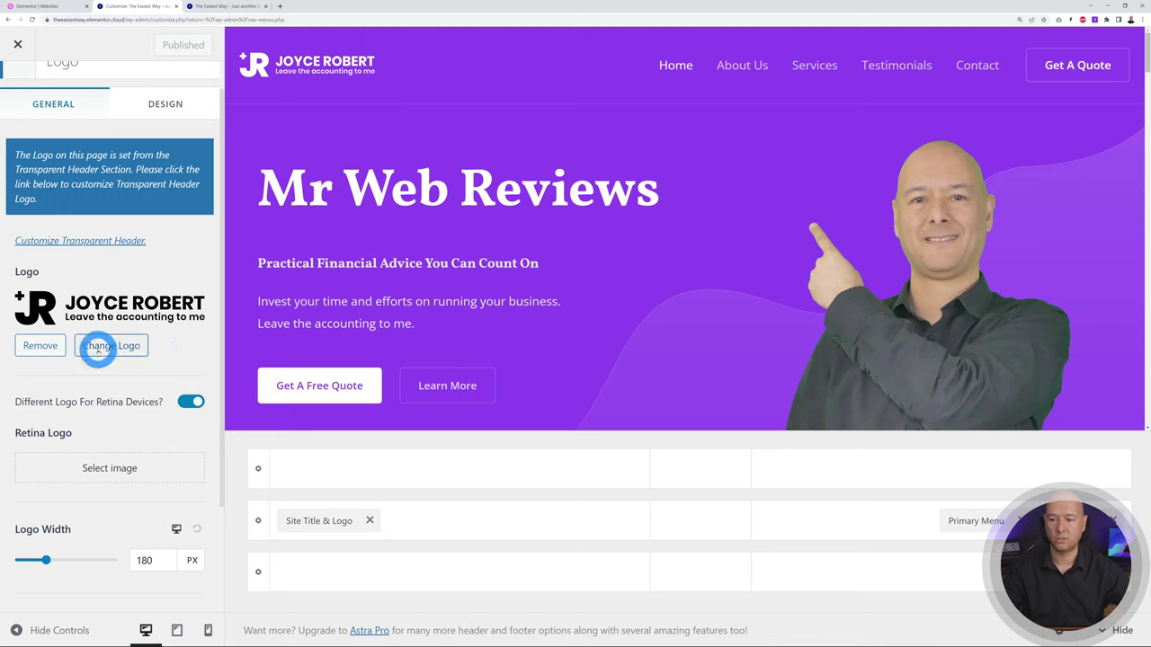
pyautogui.click(36, 346)
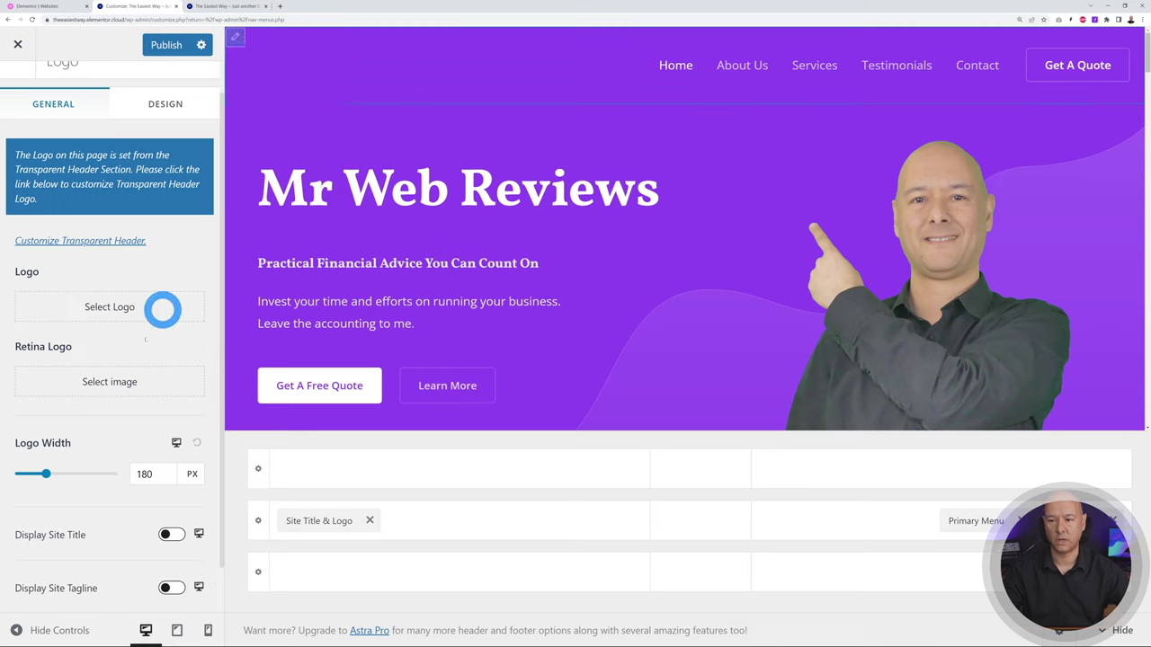
# - Upload Elementor-Logo-Full-White.webp and set it as the site logo without cropping
pyautogui.click(110, 306)
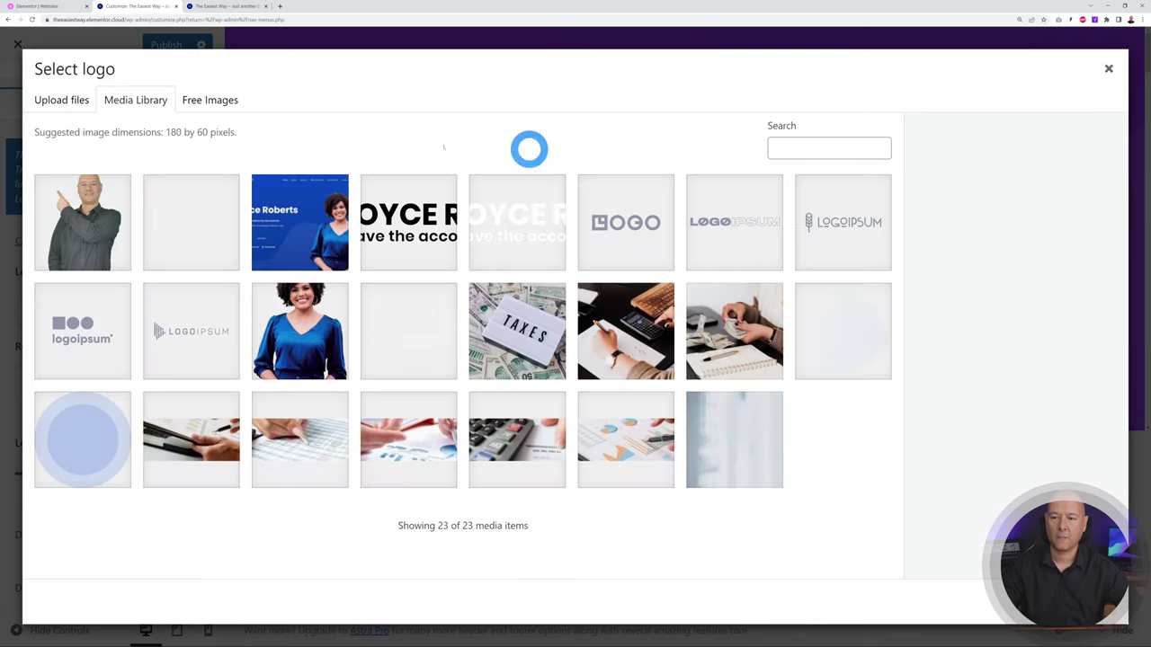
pyautogui.click(59, 101)
pyautogui.click(547, 324)
pyautogui.click(170, 80)
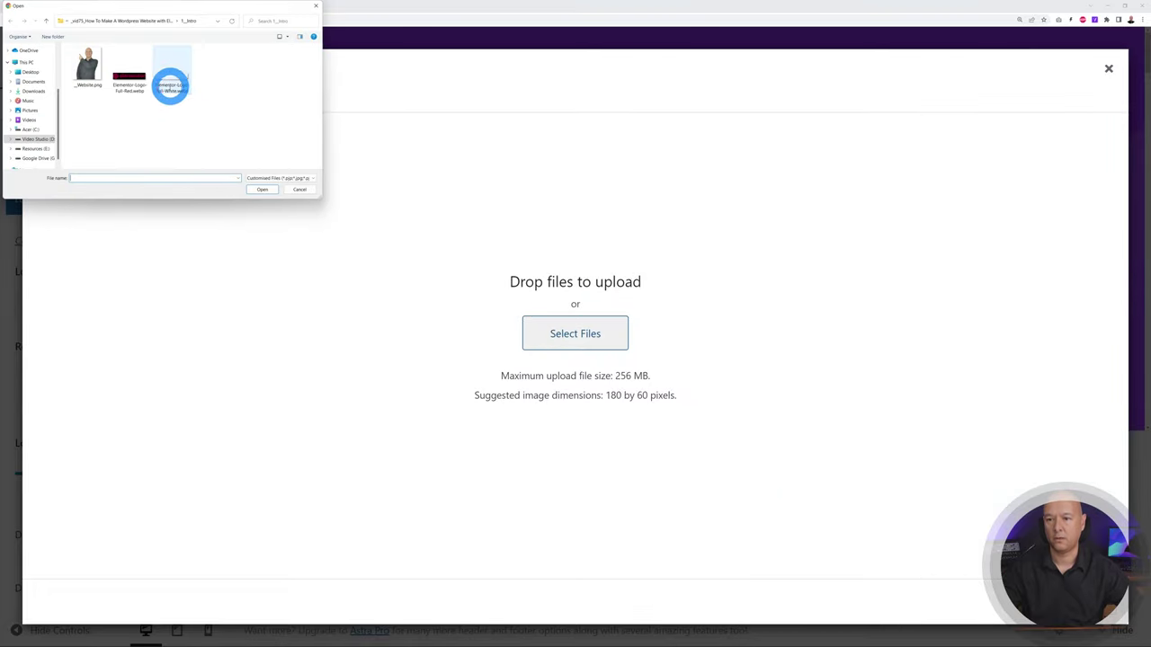
pyautogui.click(272, 191)
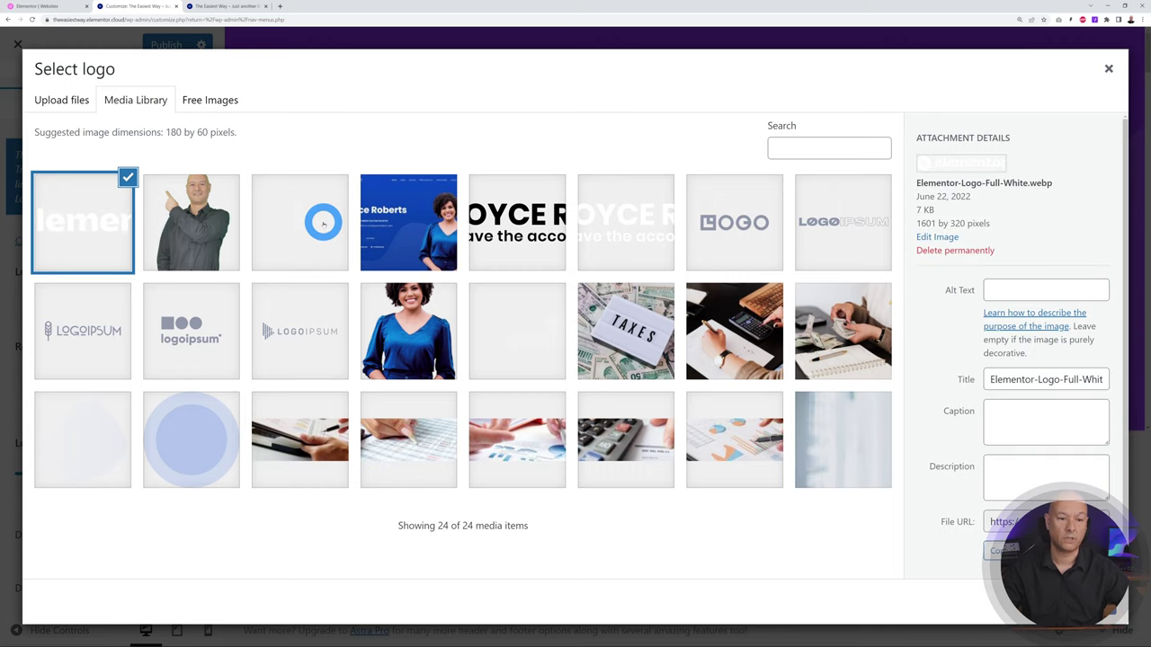
pyautogui.click(1075, 601)
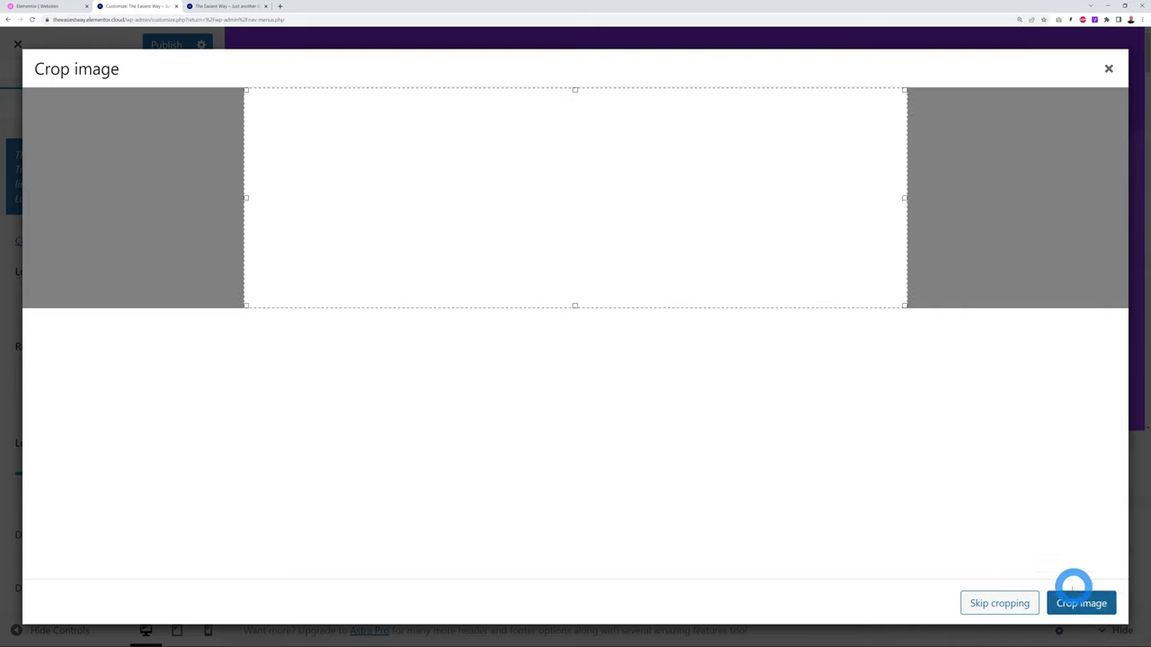
pyautogui.click(999, 602)
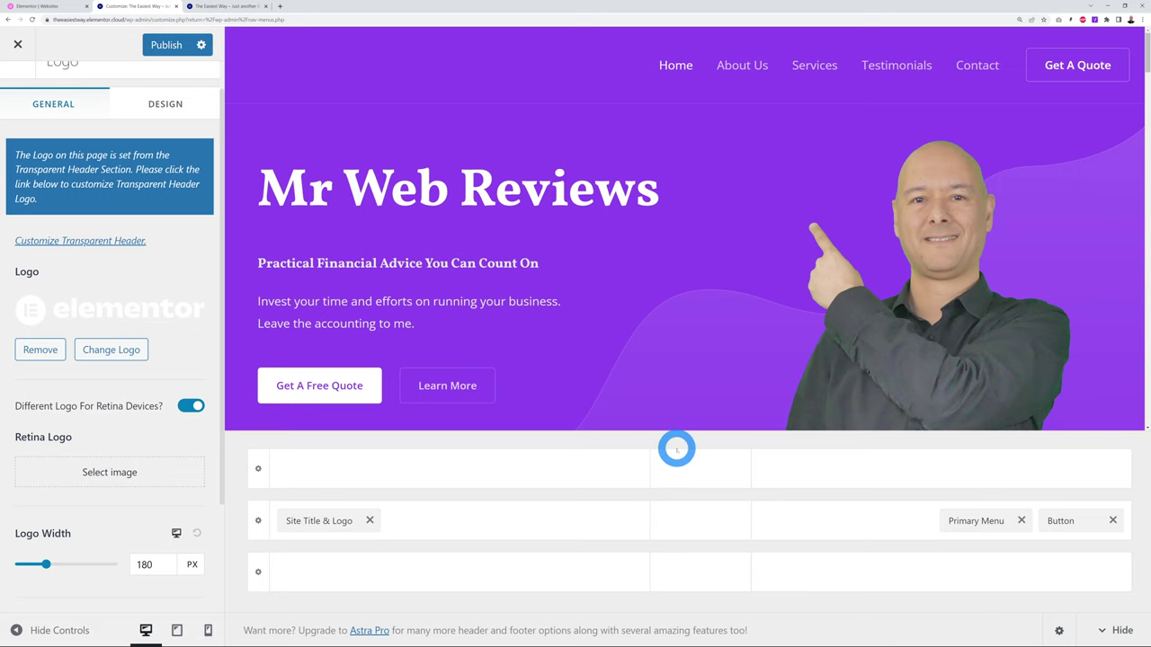
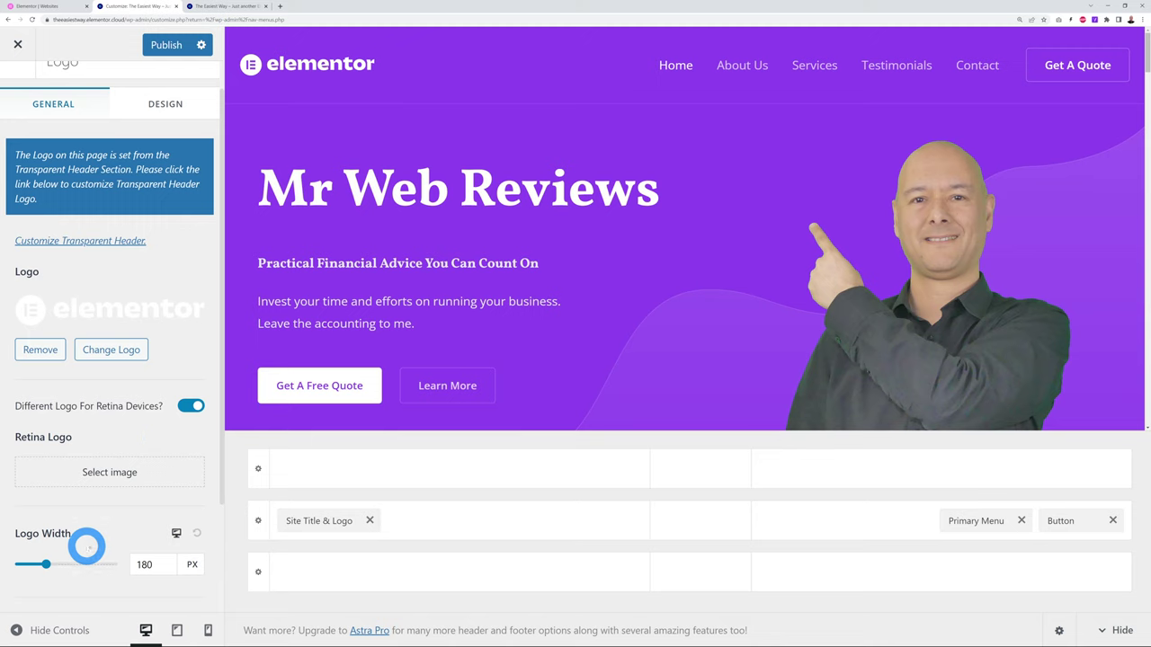
# - Set the header logo's width to 190 px
pyautogui.moveTo(46, 563)
pyautogui.mouseDown()
pyautogui.moveTo(60, 564)
pyautogui.moveTo(34, 563)
pyautogui.moveTo(59, 563)
pyautogui.moveTo(50, 564)
pyautogui.mouseUp()
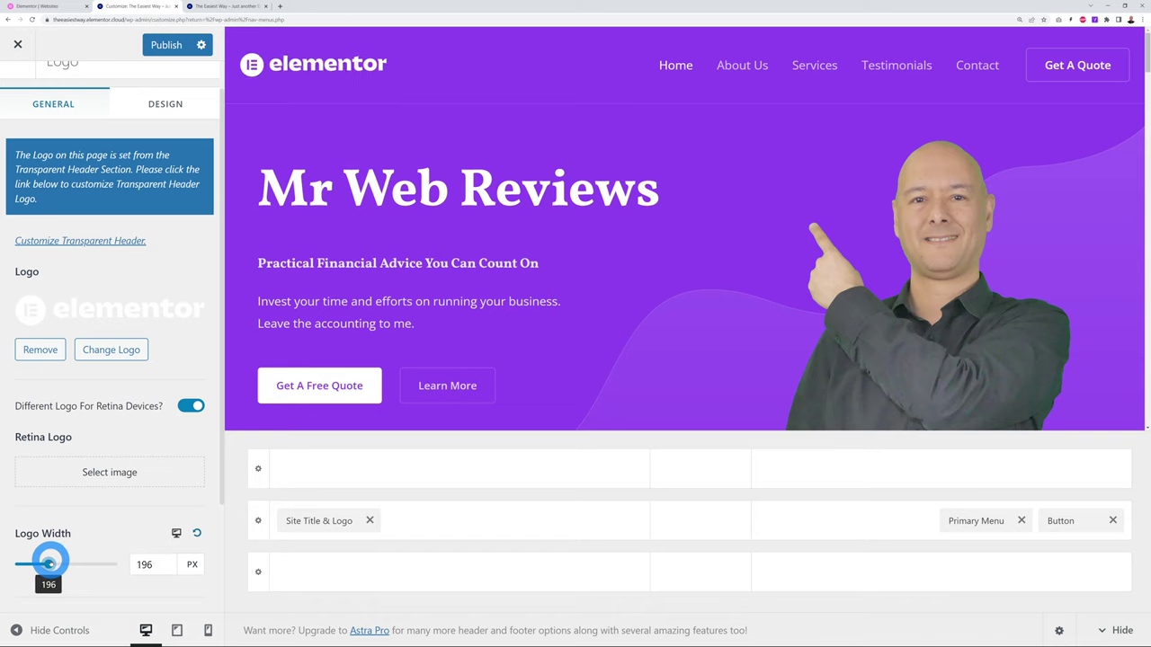
pyautogui.moveTo(48, 563); pyautogui.dragTo(47, 563)
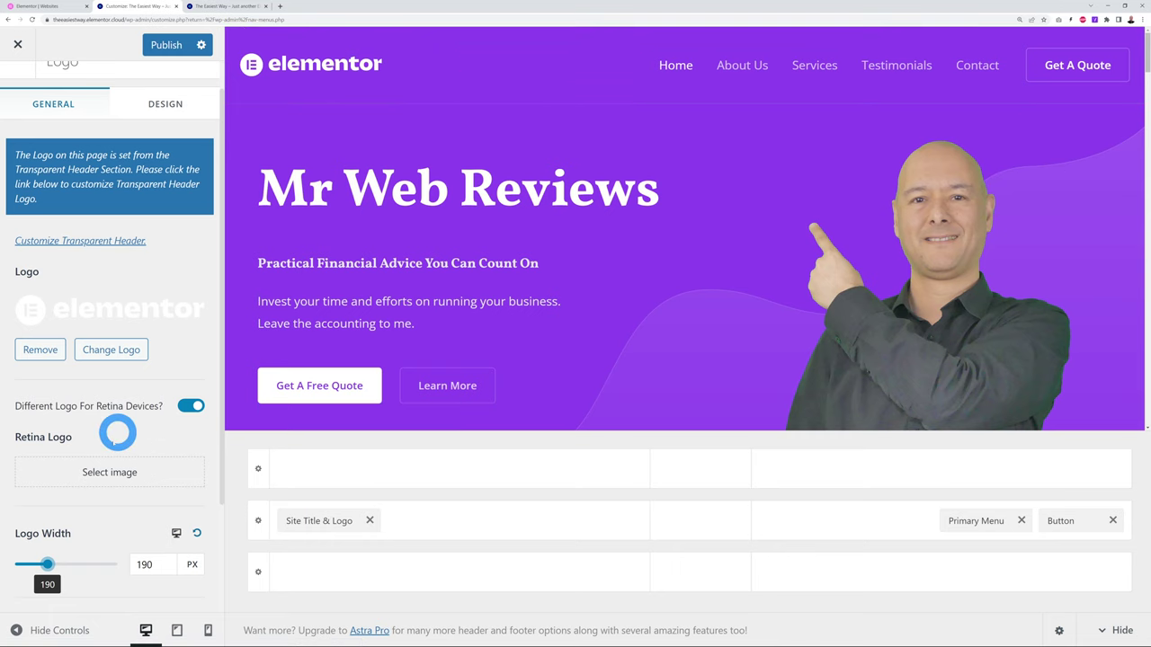
# - Set Elementor-Logo-Full-White.webp from the media library as the header's retina logo
pyautogui.scroll(1, 126, 405)
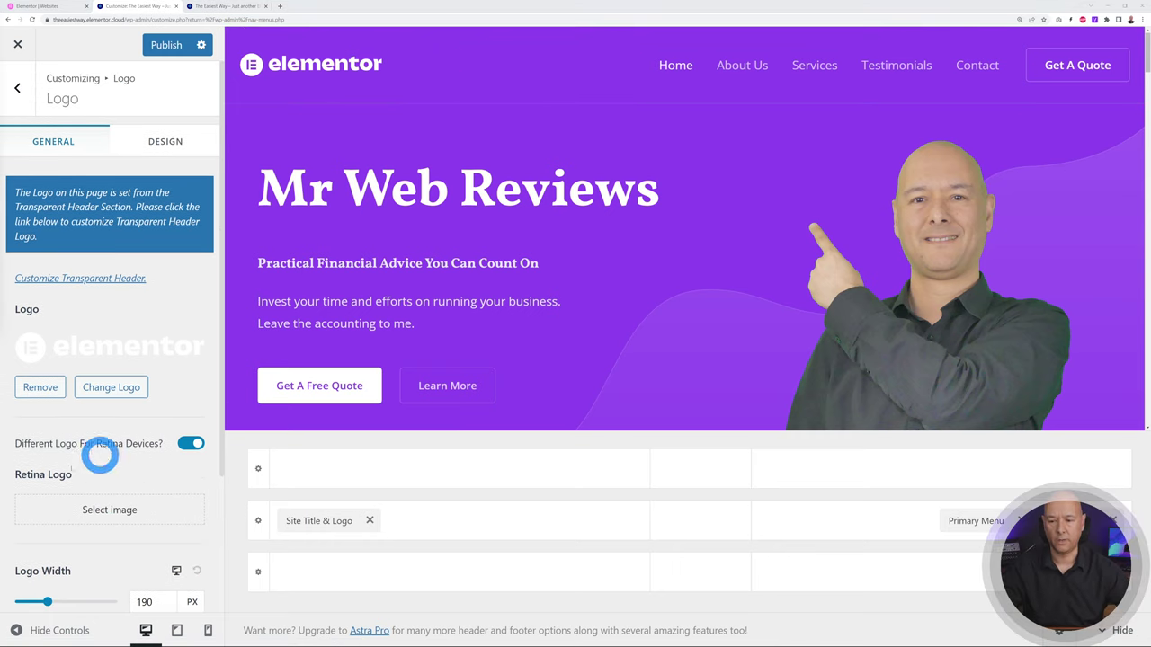
pyautogui.click(117, 510)
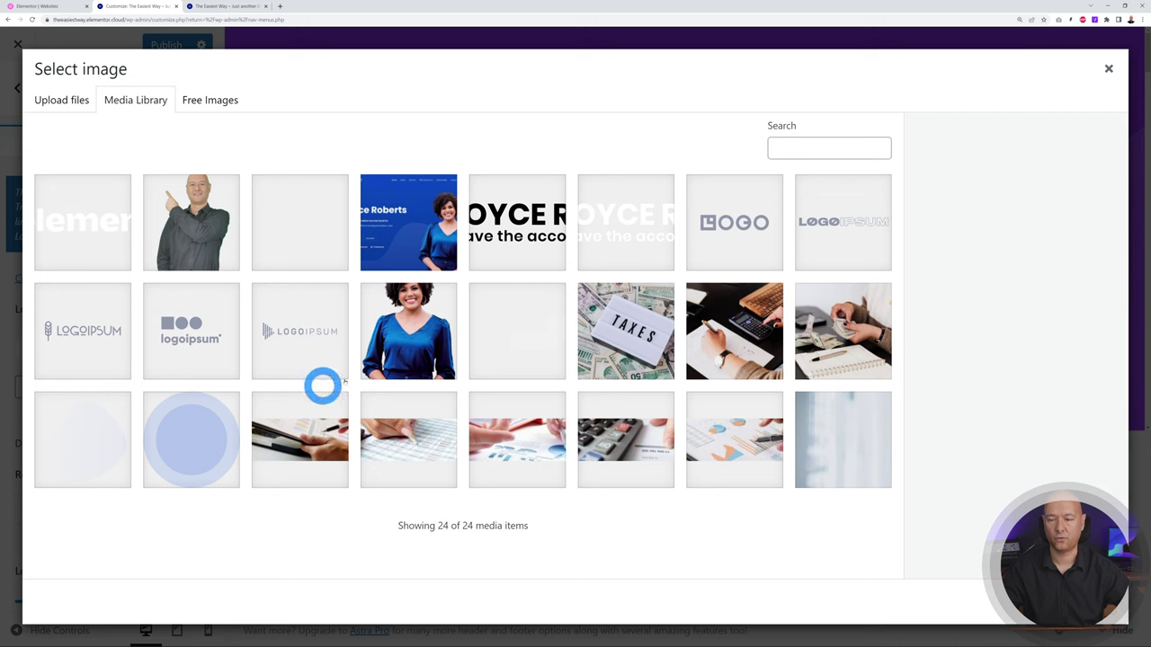
pyautogui.click(90, 225)
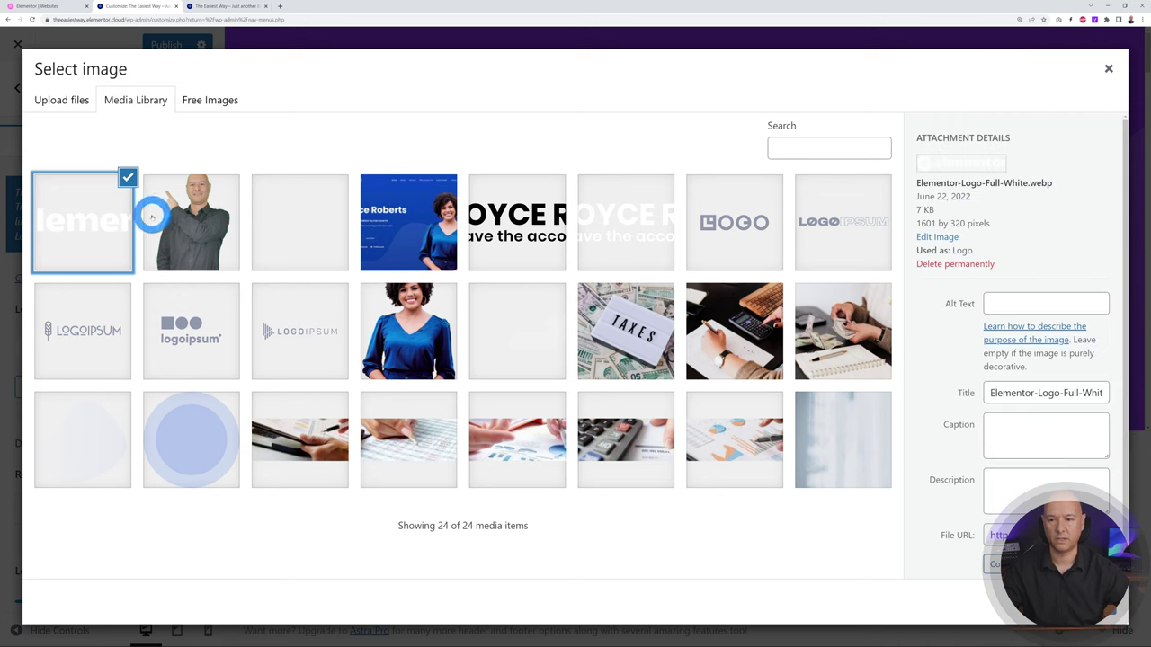
pyautogui.click(1074, 600)
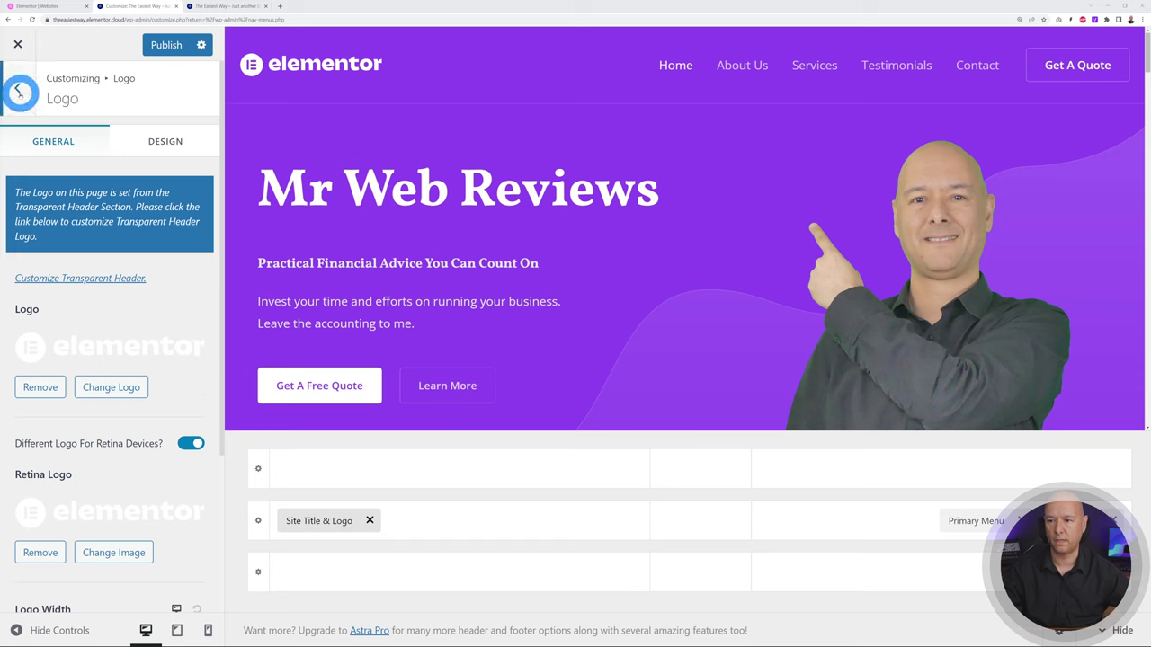
# - Open the Transparent Header settings in the Header Builder and publish the customizer changes
pyautogui.click(18, 87)
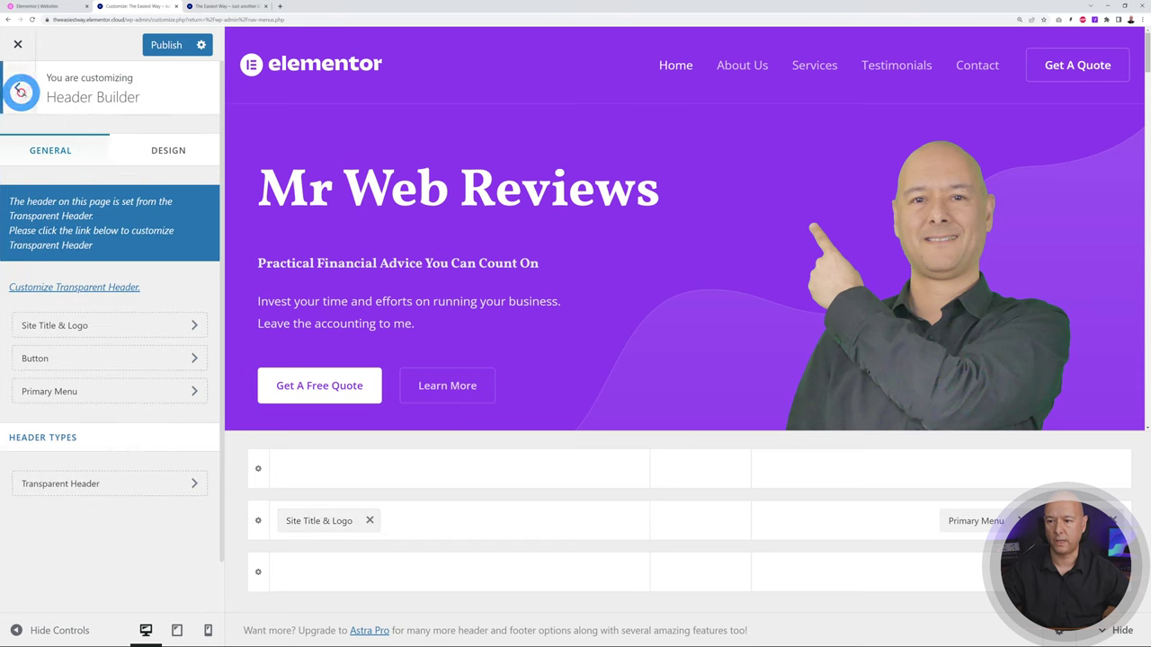
pyautogui.click(83, 485)
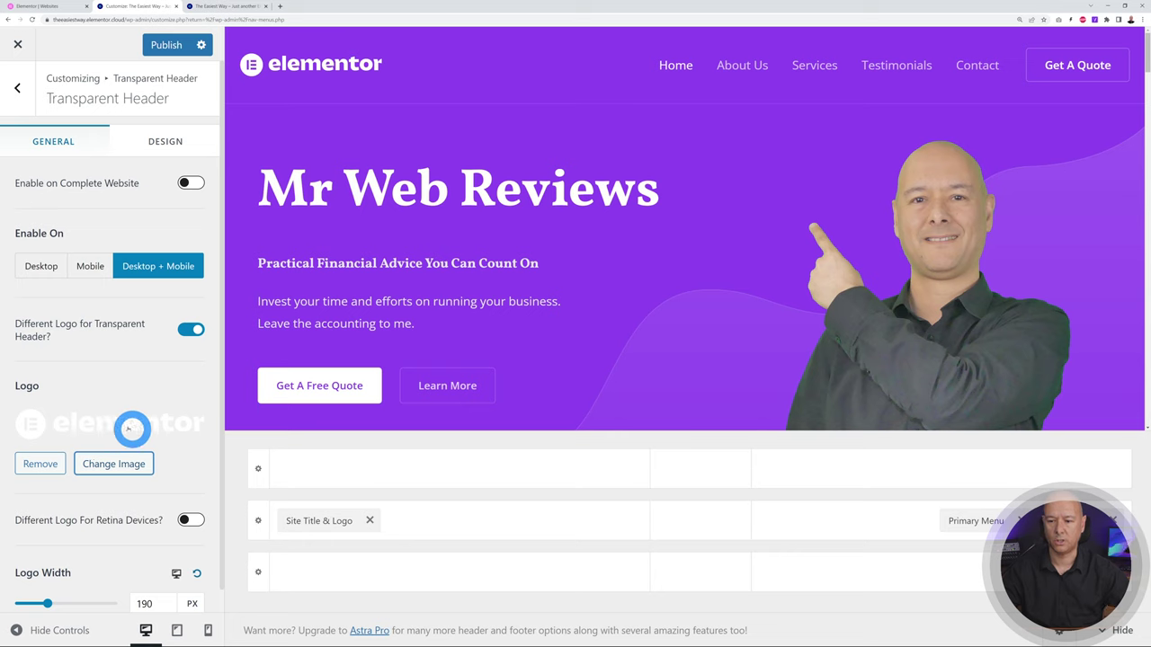
pyautogui.click(167, 47)
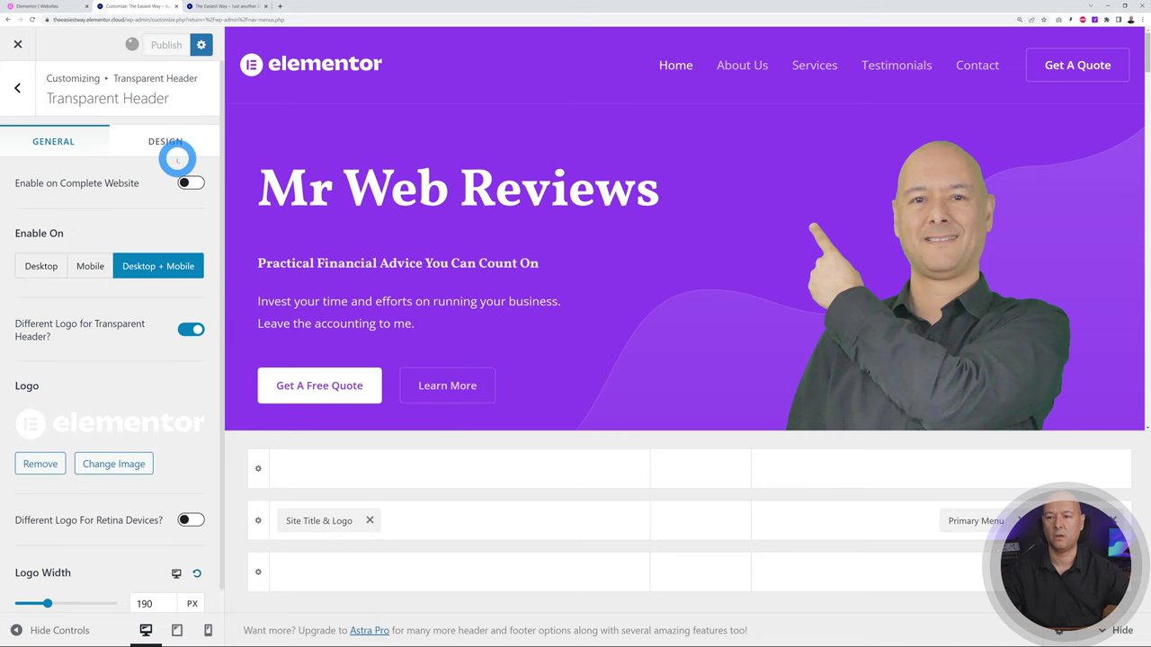
# - Check the header logo and the footer on the live site, and return to the customizer
pyautogui.click(226, 7)
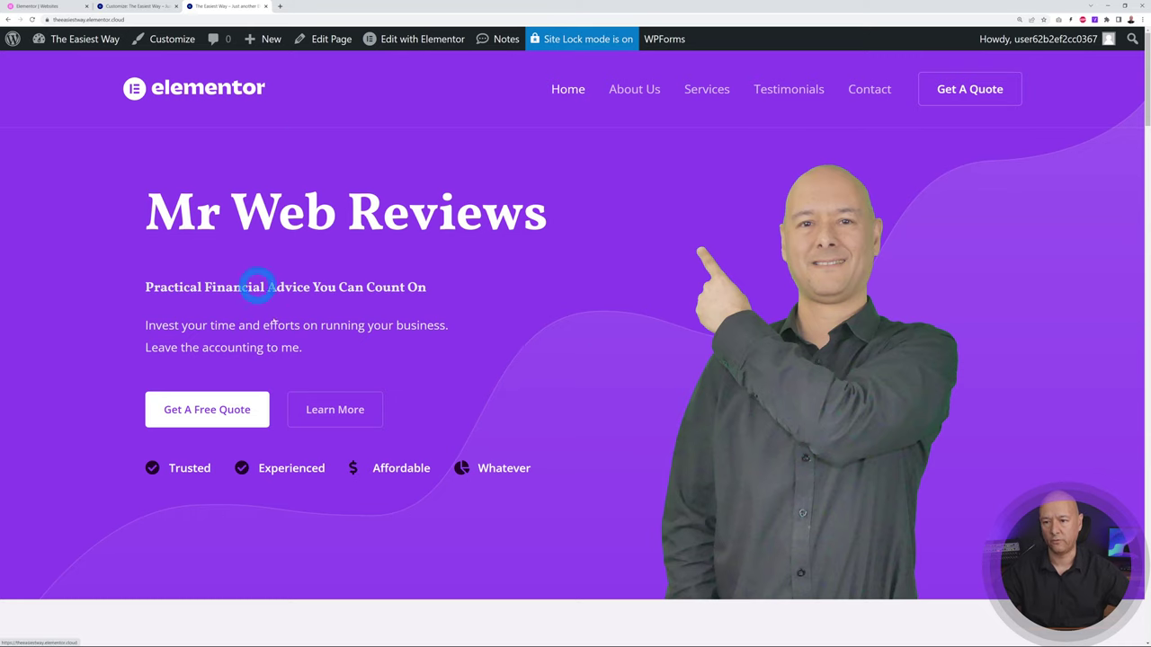
pyautogui.moveTo(1146, 126); pyautogui.dragTo(1143, 620)
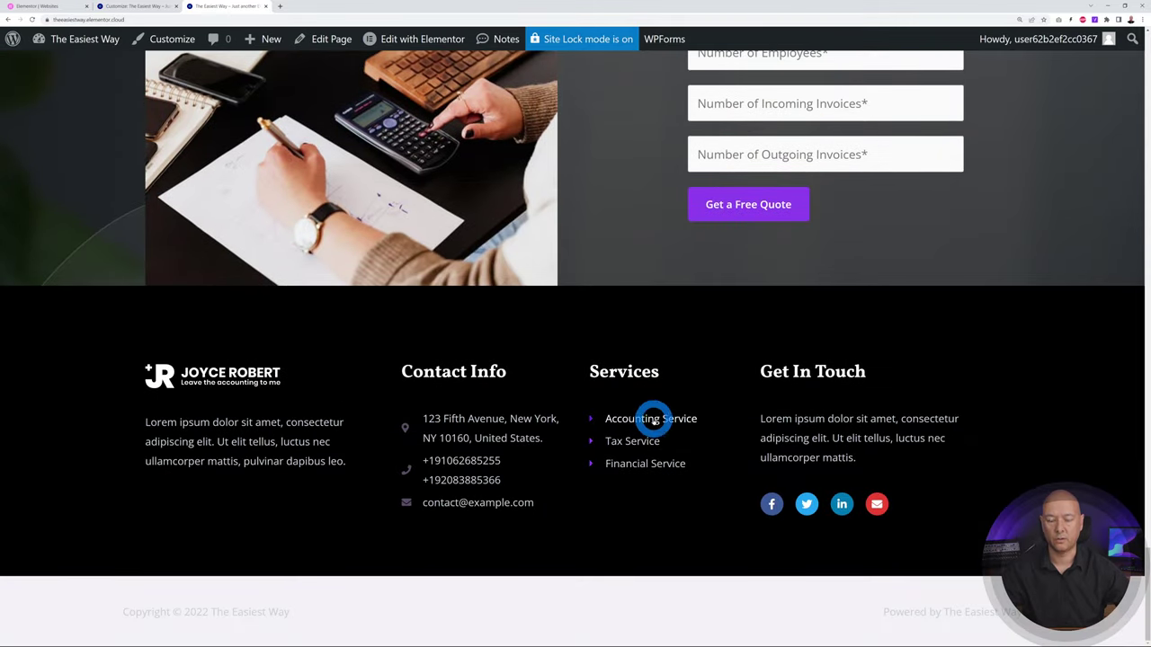
pyautogui.click(153, 7)
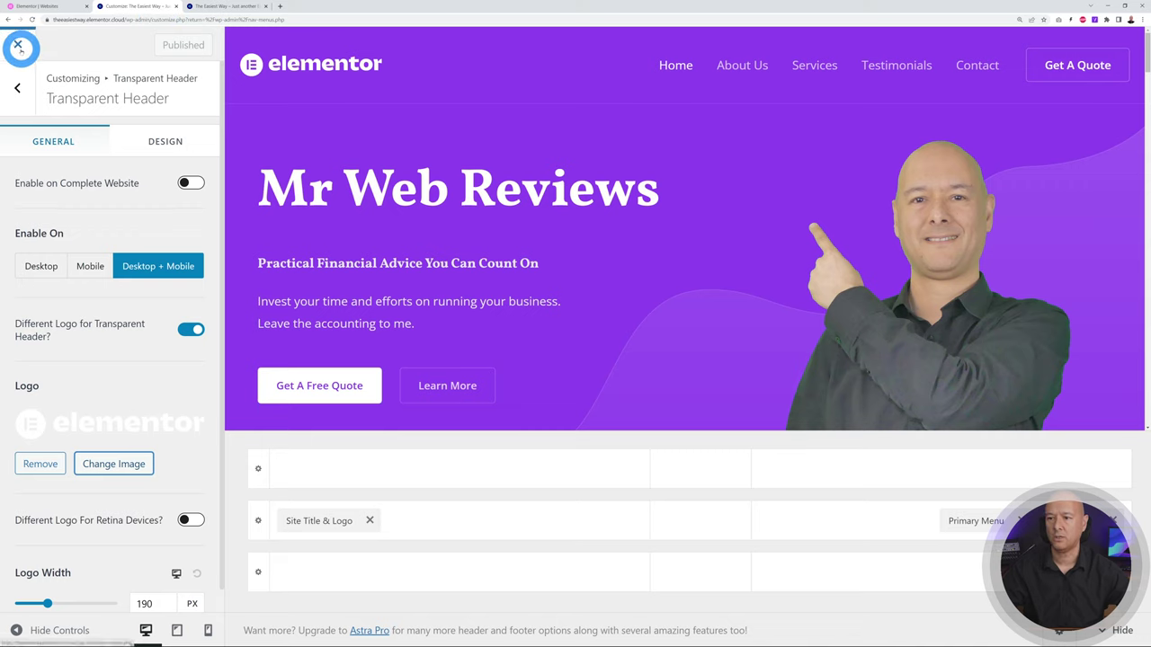
# - Close the customizer, open the Entire Website footer template with Elementor, and compare it with the footer on the live site
pyautogui.click(19, 49)
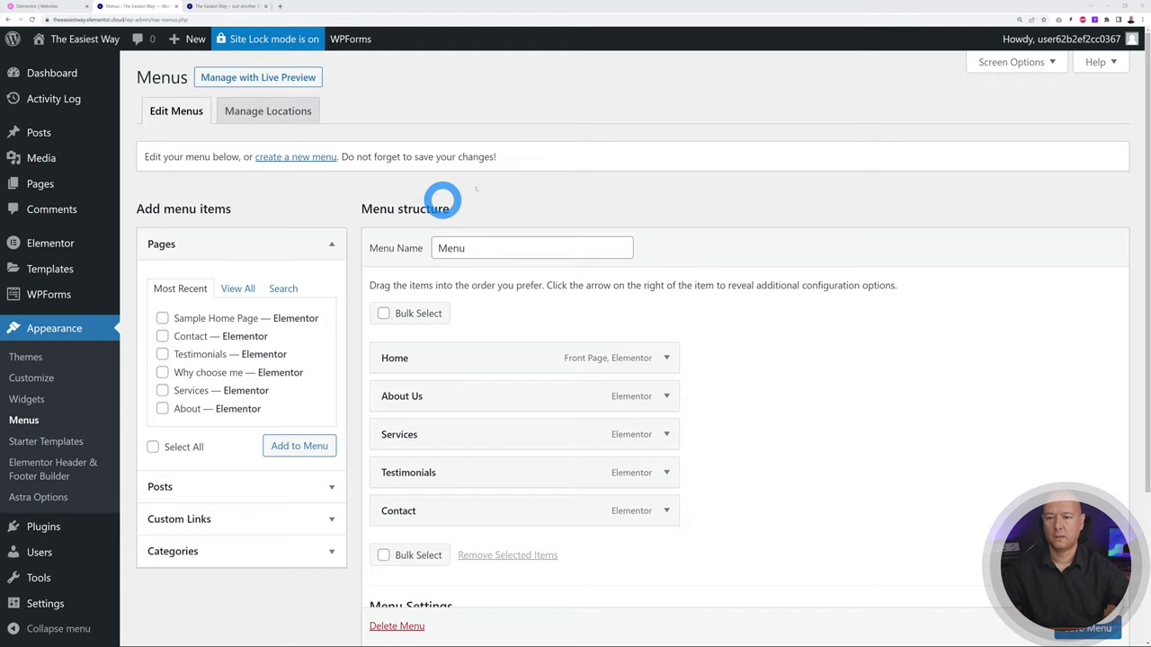
pyautogui.click(58, 479)
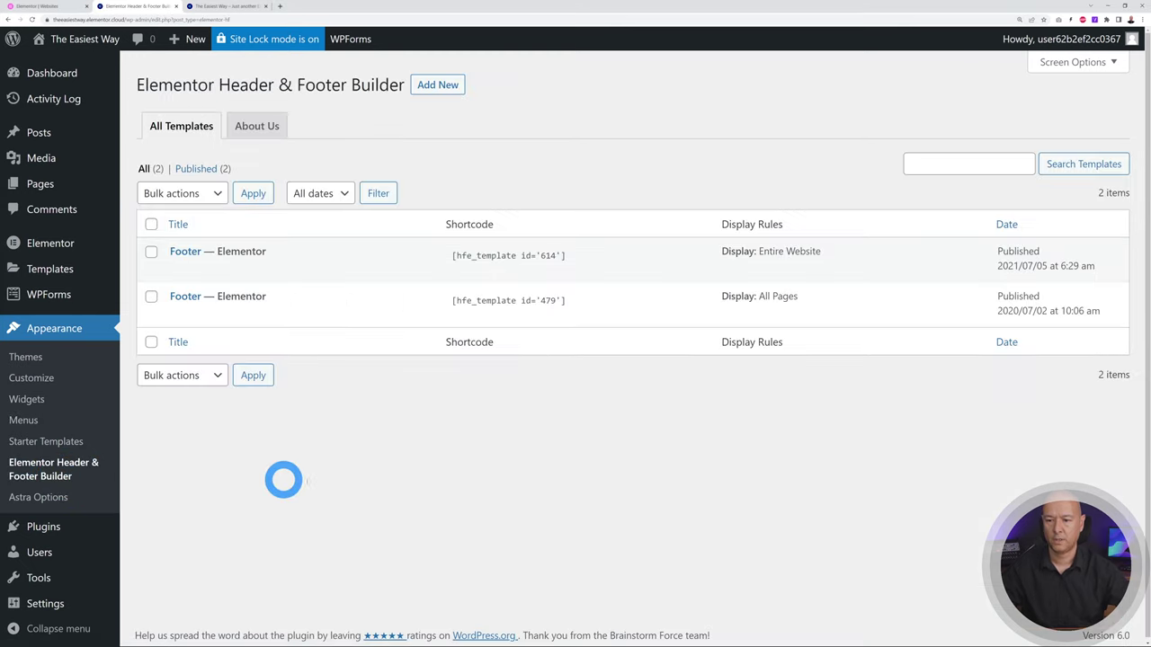
pyautogui.moveTo(647, 273)
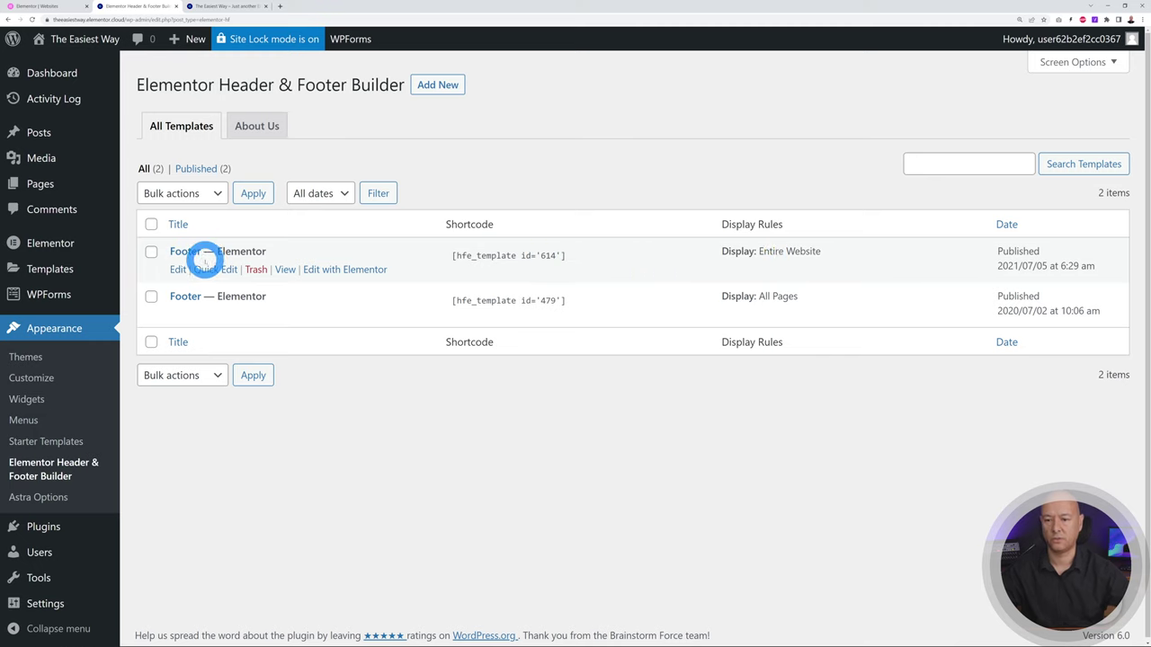
pyautogui.click(339, 270)
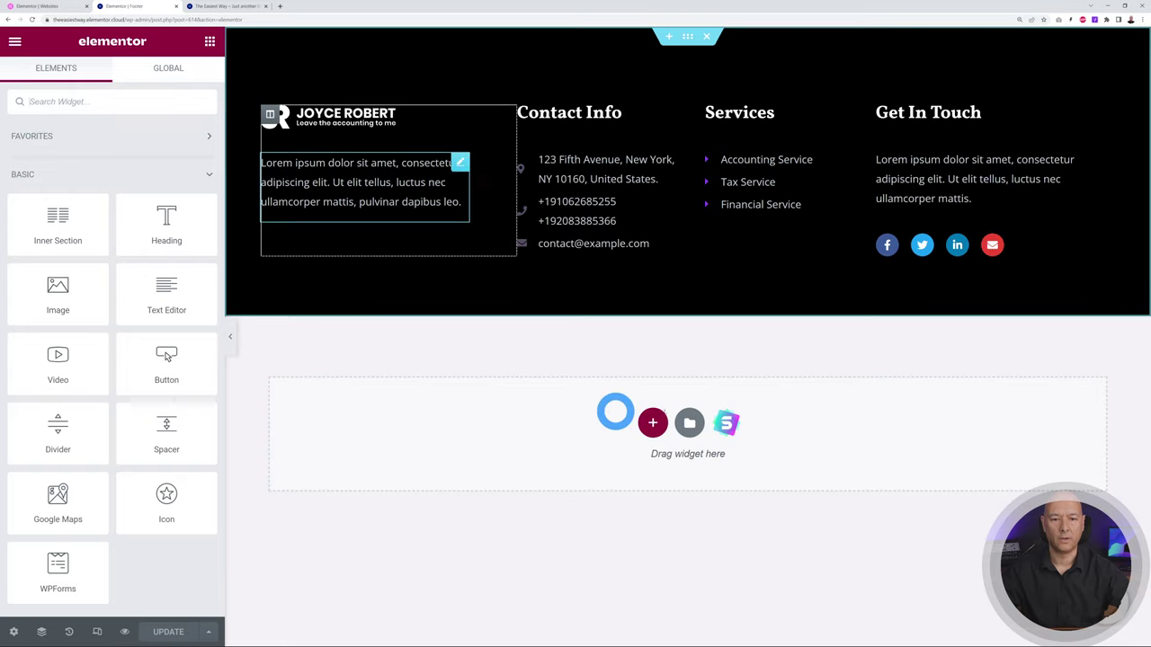
pyautogui.click(225, 7)
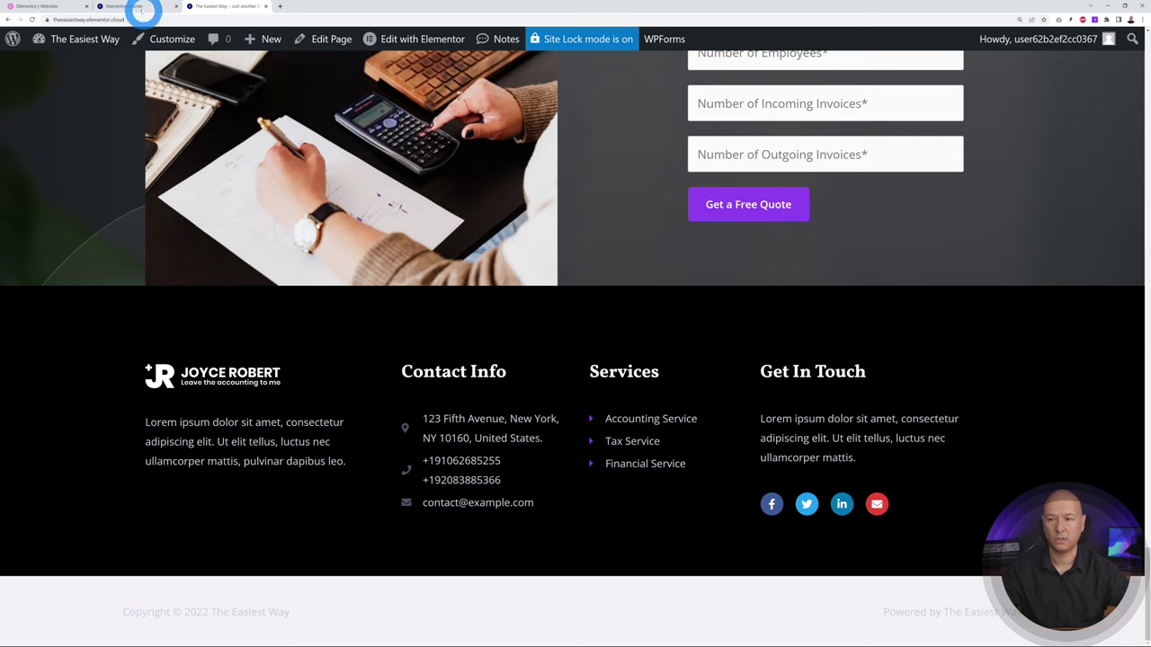
pyautogui.click(135, 6)
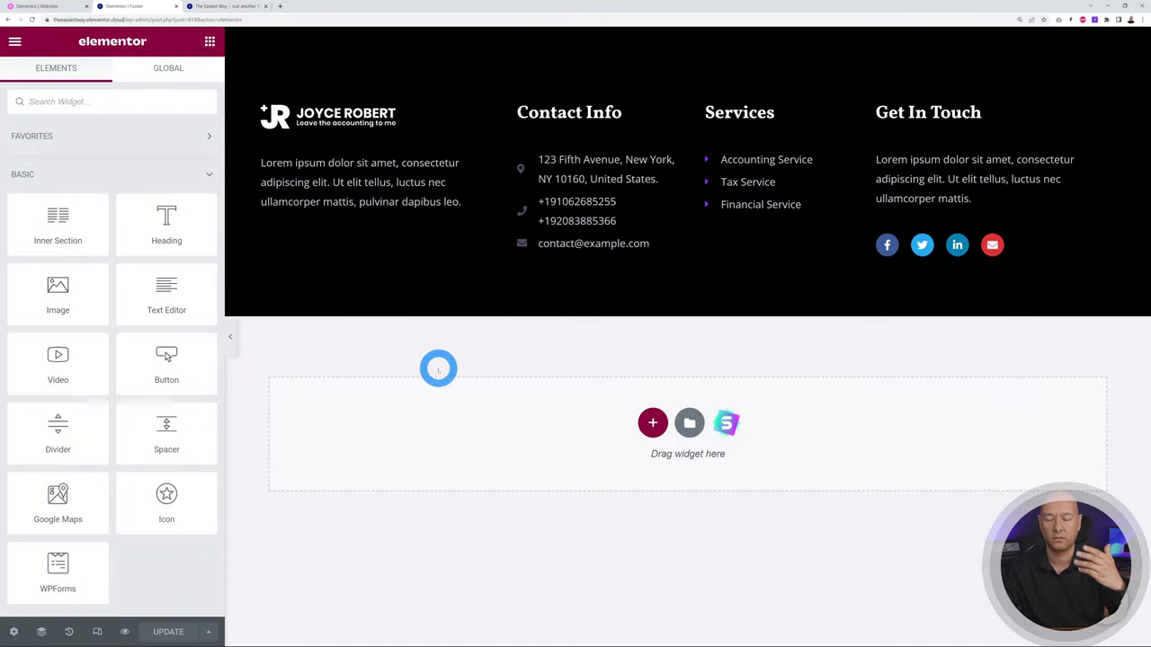
# - Replace the footer's logo image with the white Elementor logo from the media library
pyautogui.click(457, 116)
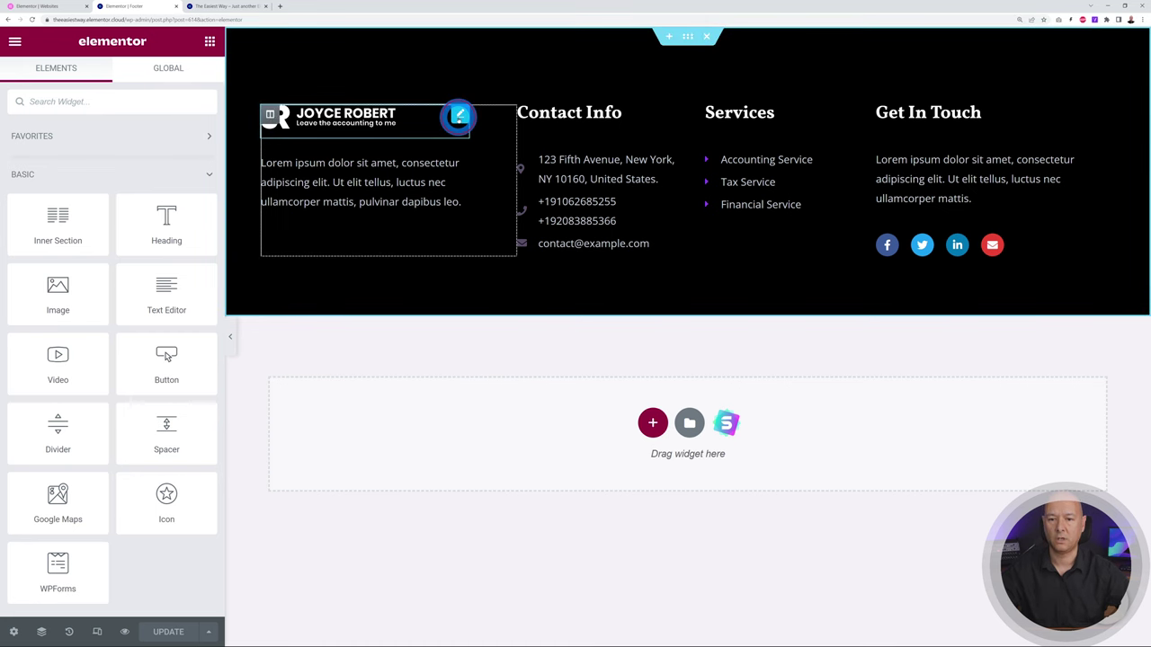
pyautogui.click(126, 197)
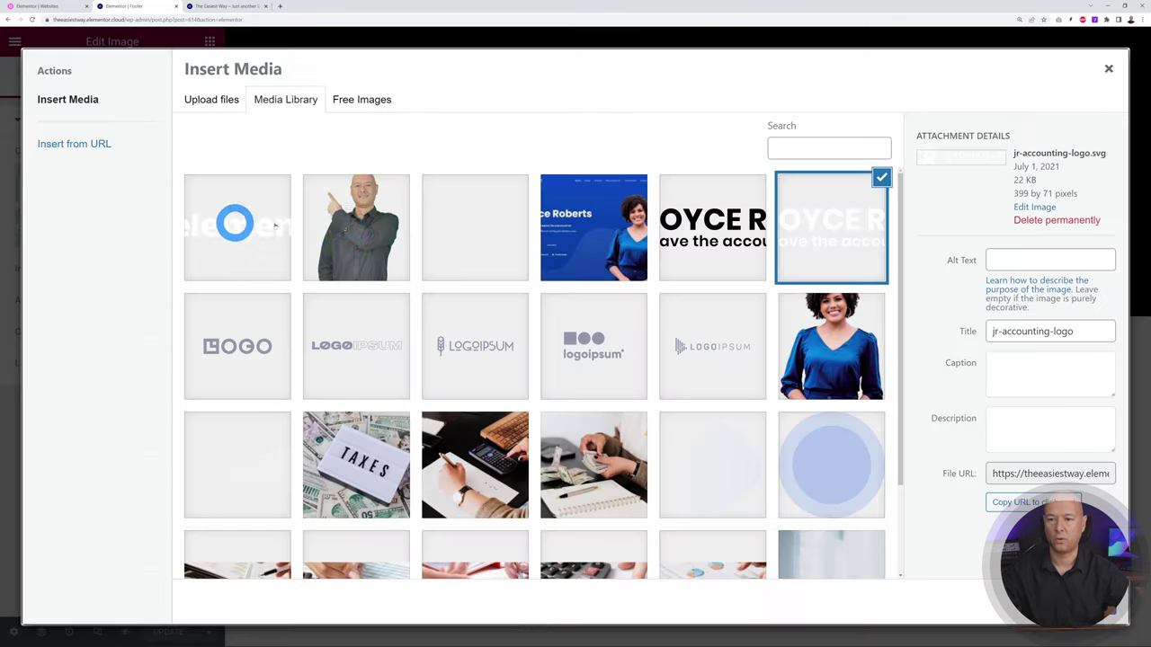
pyautogui.click(272, 226)
pyautogui.click(1070, 601)
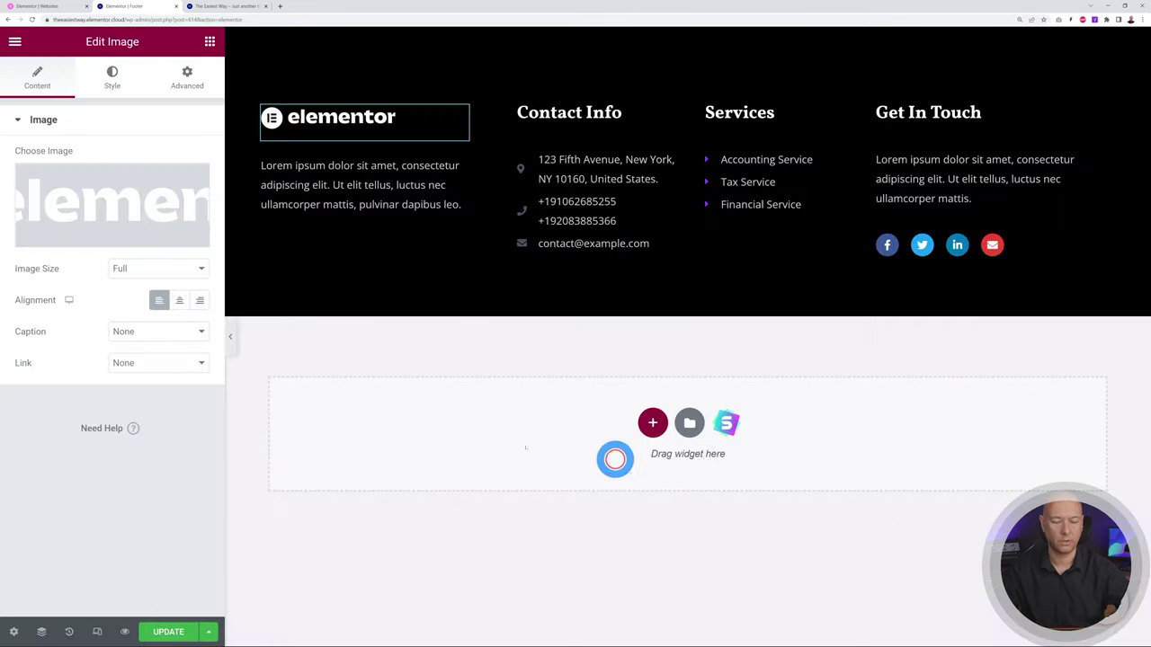
# - Open the paragraph below the footer logo for editing and show its text in the visual editor
pyautogui.click(457, 171)
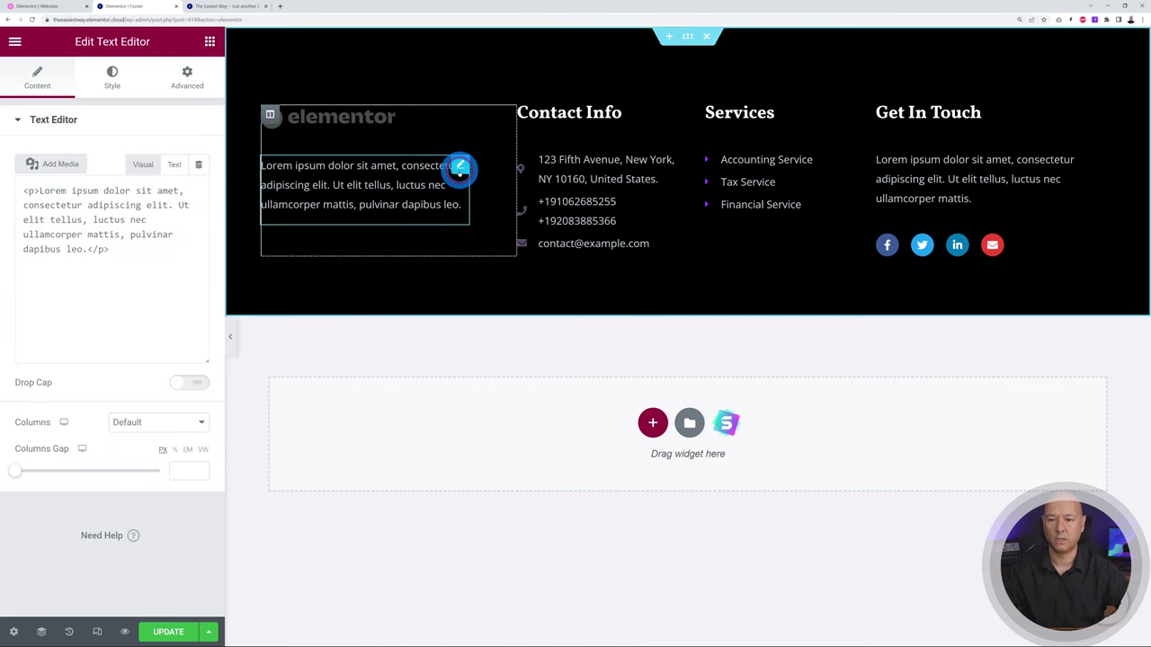
pyautogui.moveTo(117, 346); pyautogui.dragTo(38, 249)
pyautogui.click(124, 363)
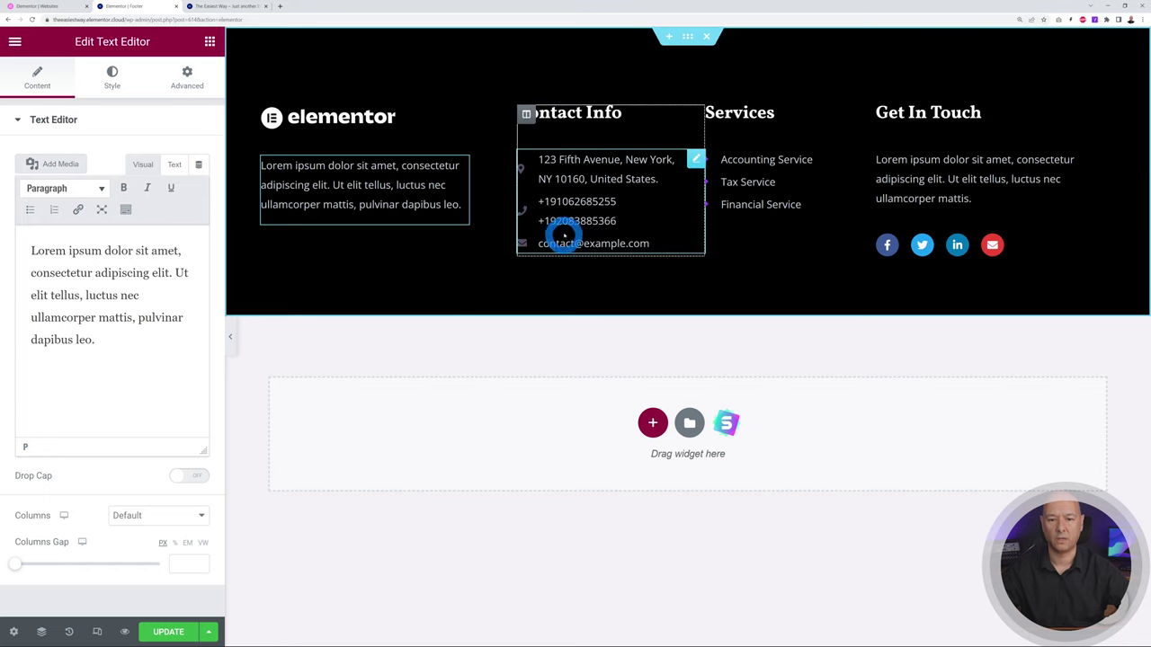
# - Change the footer's Contact Info heading to "Contact Us"
pyautogui.click(695, 113)
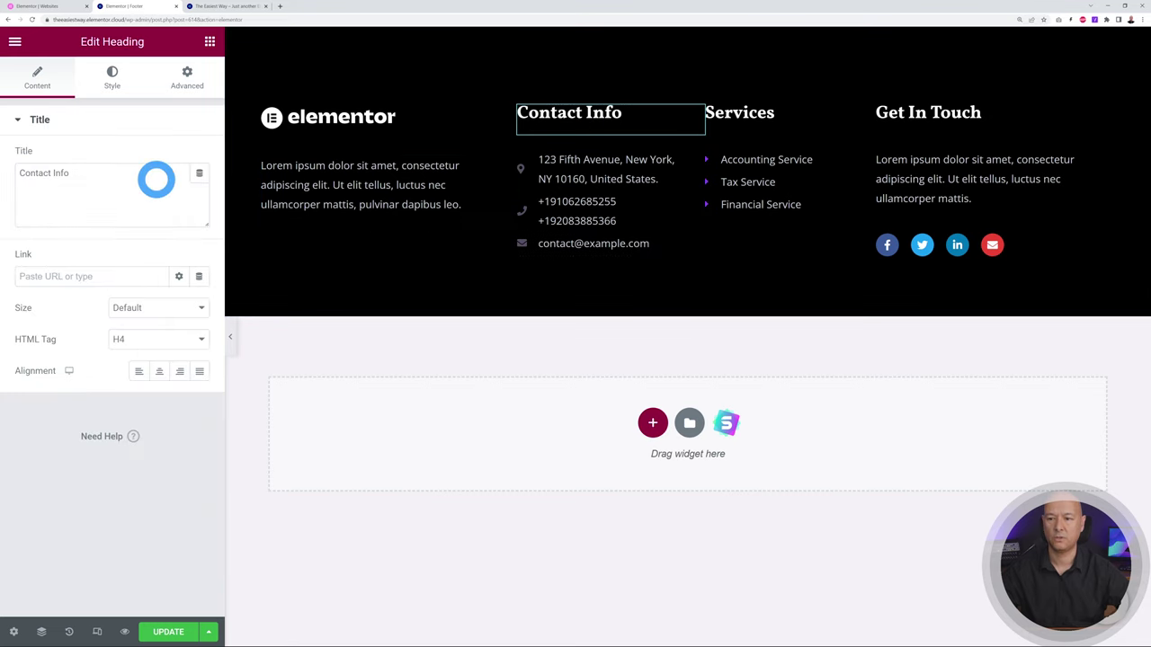
pyautogui.click(22, 174)
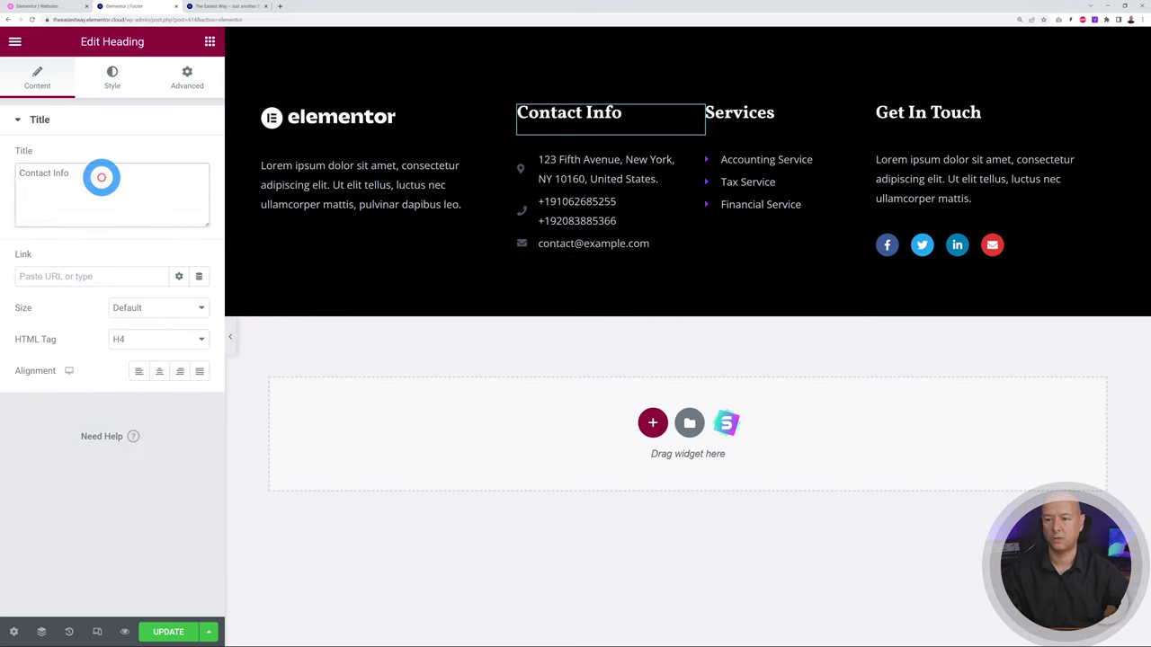
pyautogui.moveTo(22, 175); pyautogui.dragTo(127, 183)
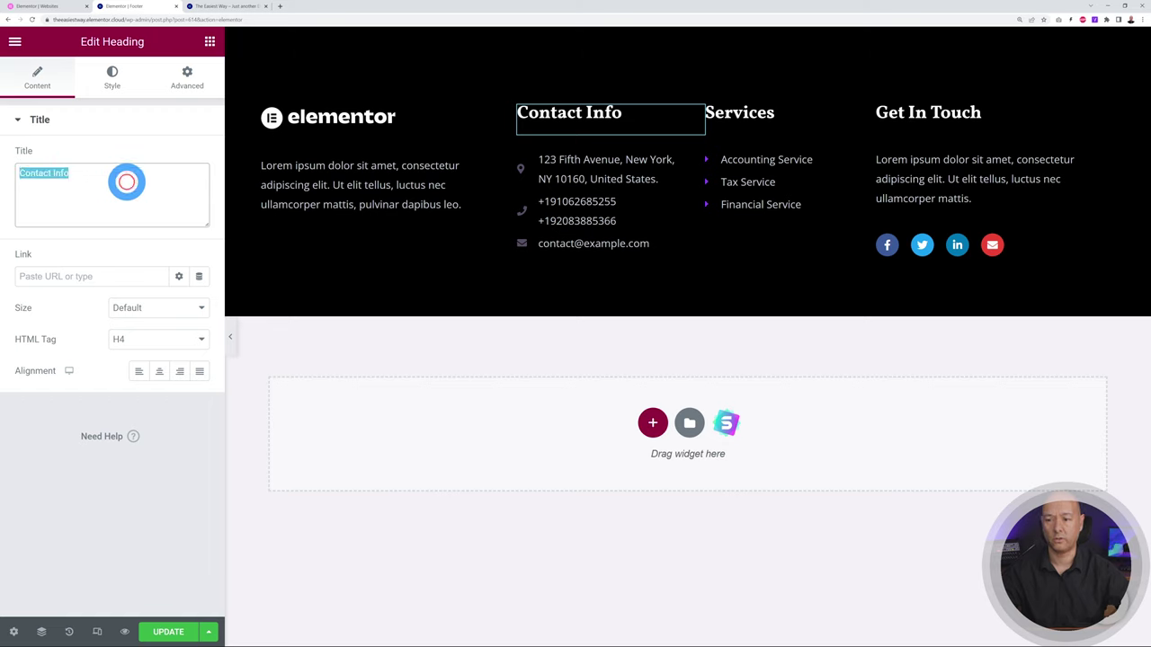
pyautogui.moveTo(52, 175); pyautogui.dragTo(184, 187)
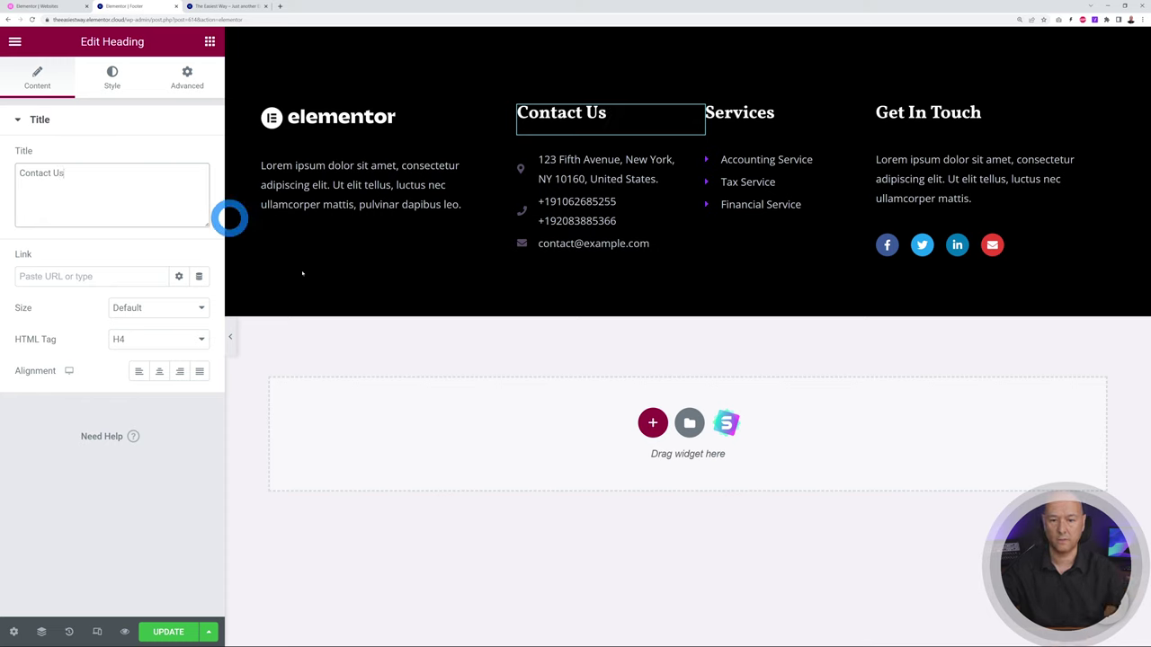
# - Examine the text, icon and link options of the address item in the footer's contact icon list
pyautogui.click(694, 161)
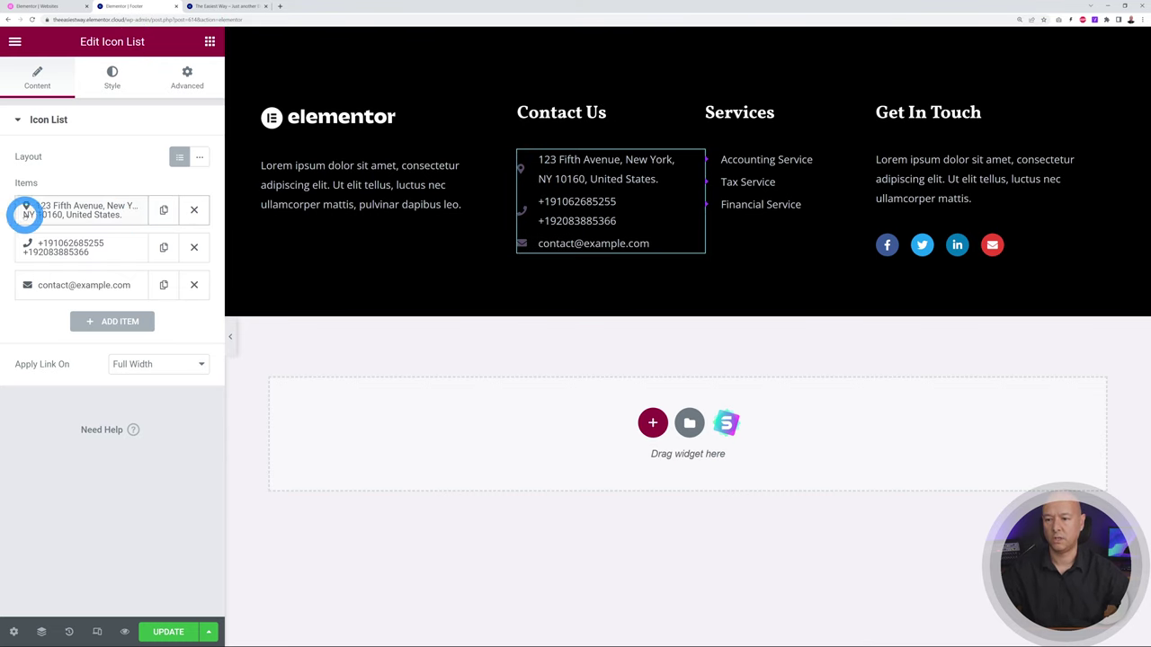
pyautogui.click(67, 207)
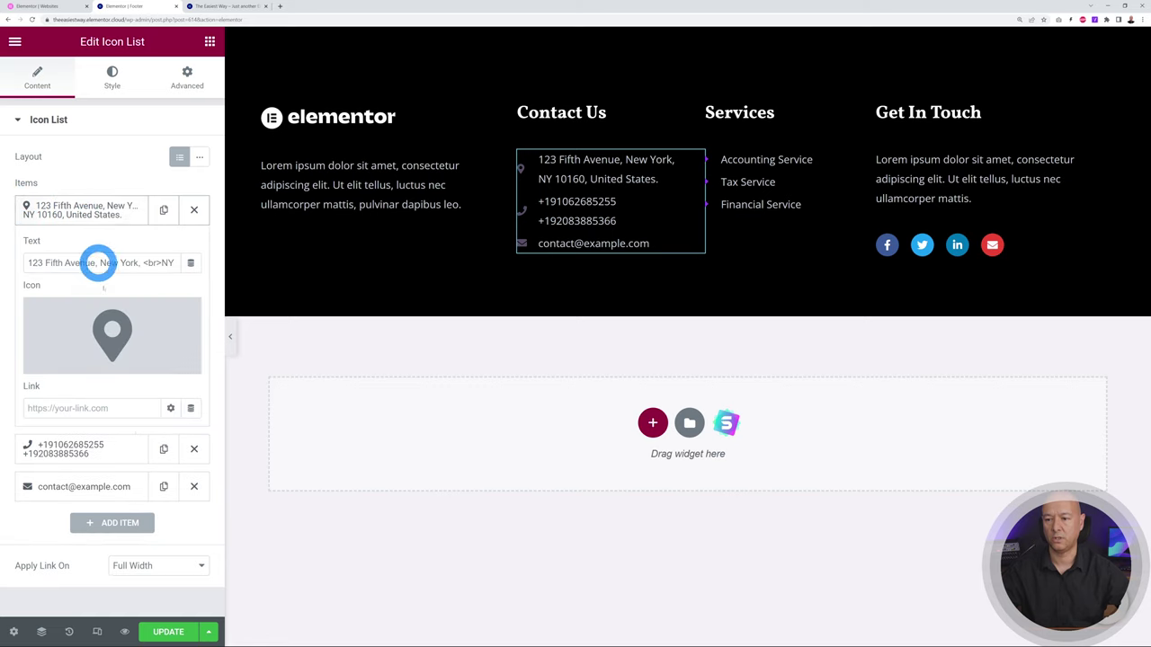
pyautogui.moveTo(31, 263); pyautogui.dragTo(206, 259)
pyautogui.click(108, 245)
pyautogui.click(96, 331)
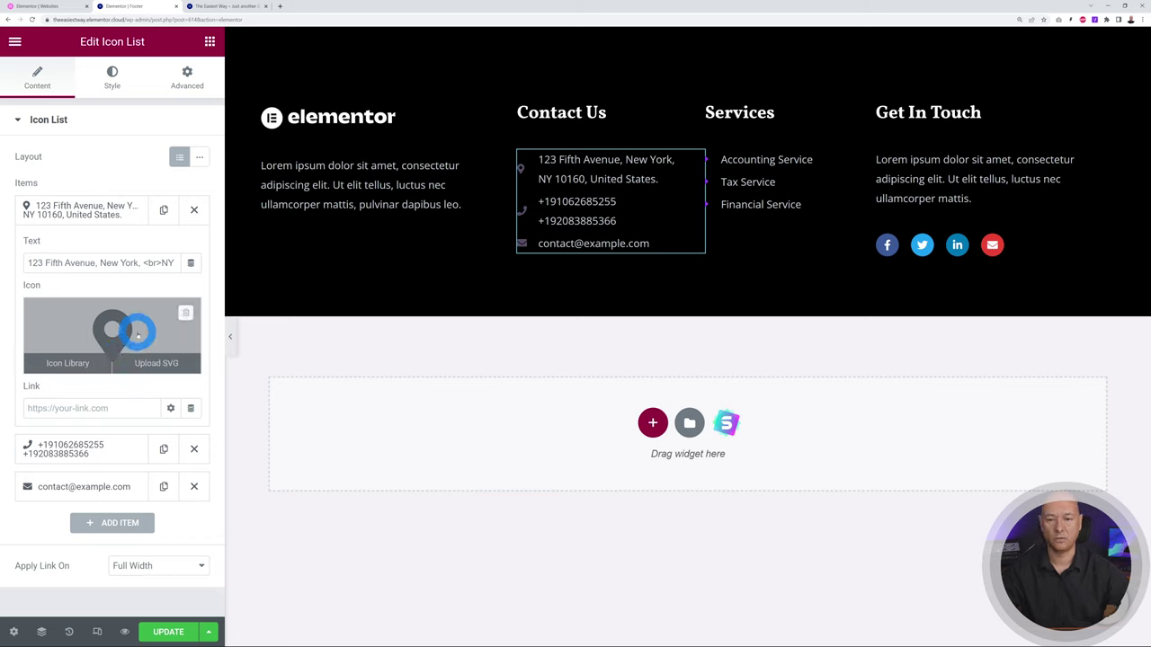
pyautogui.click(113, 358)
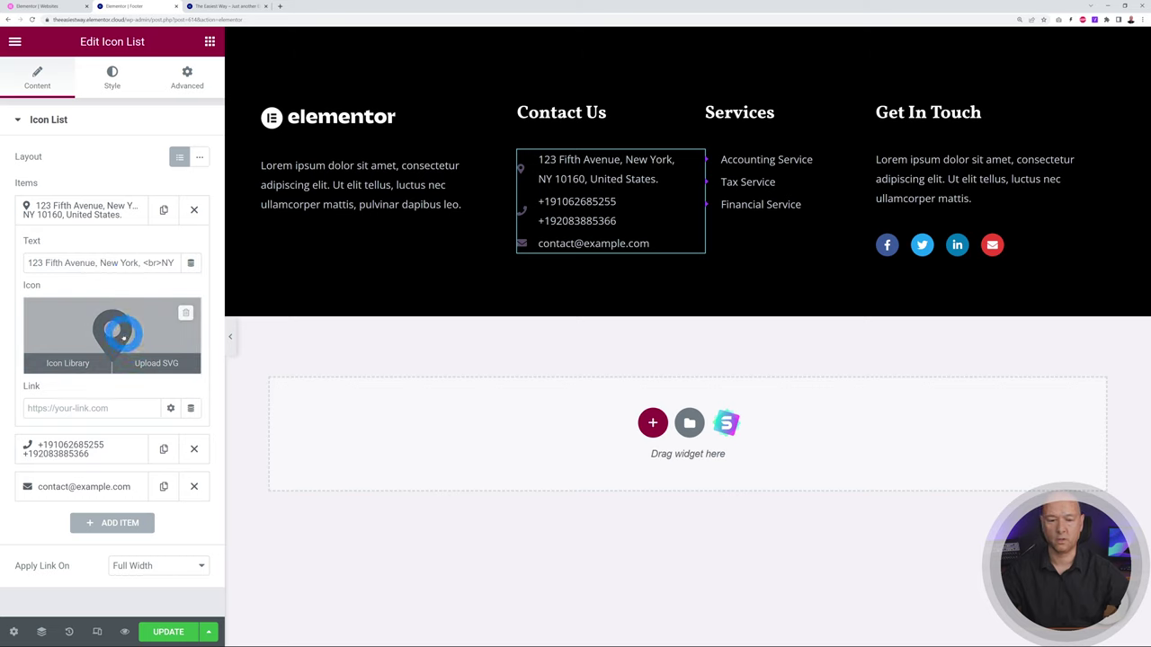
pyautogui.click(77, 210)
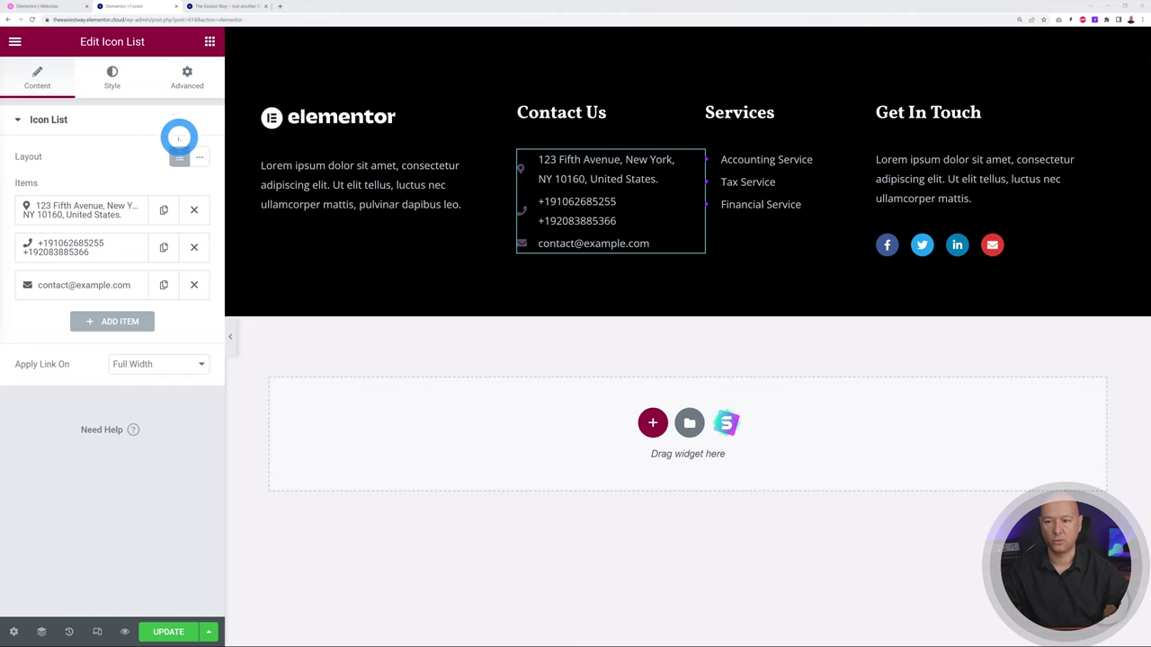
# - Set the icon color of the footer's contact icon list to white
pyautogui.click(115, 87)
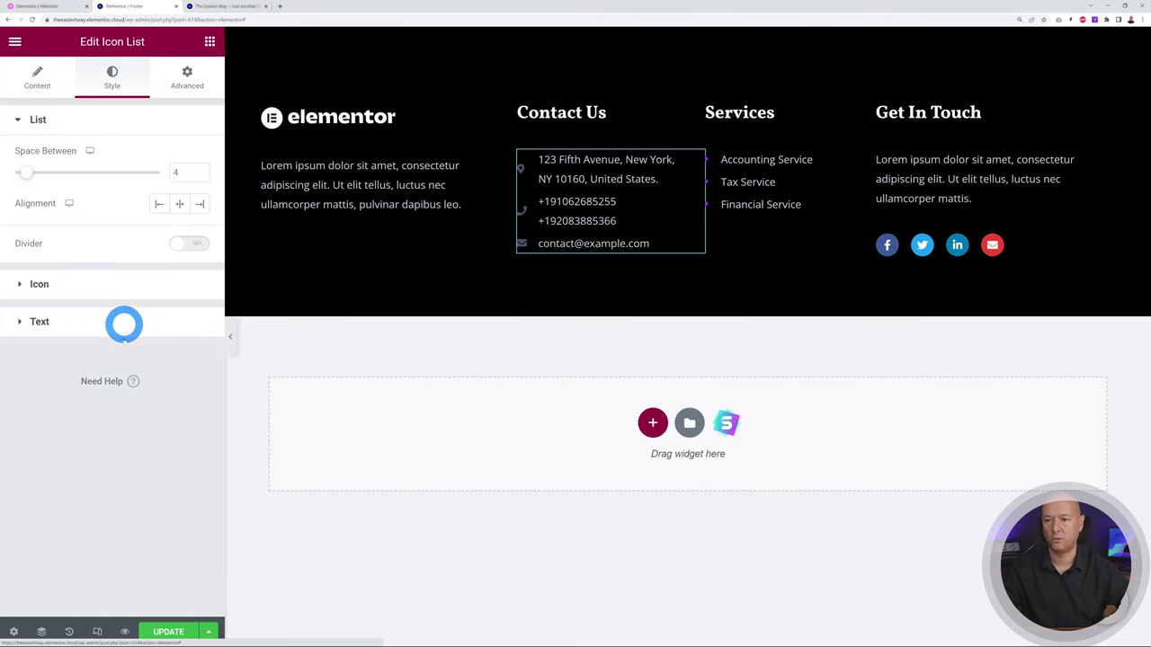
pyautogui.click(58, 287)
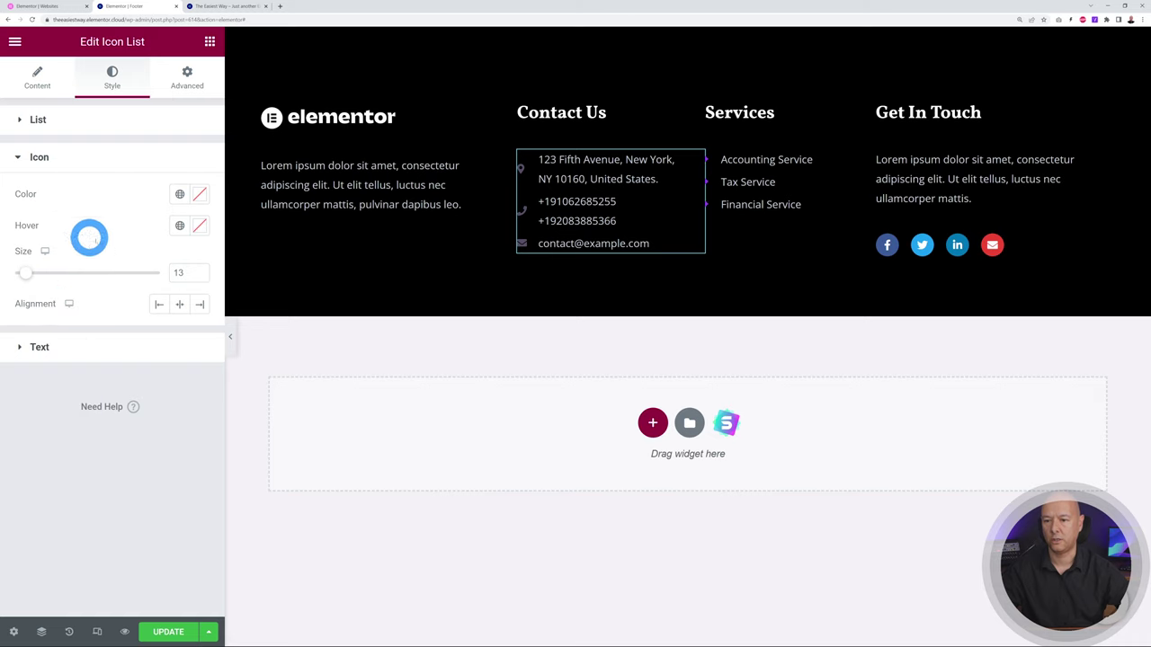
pyautogui.click(191, 197)
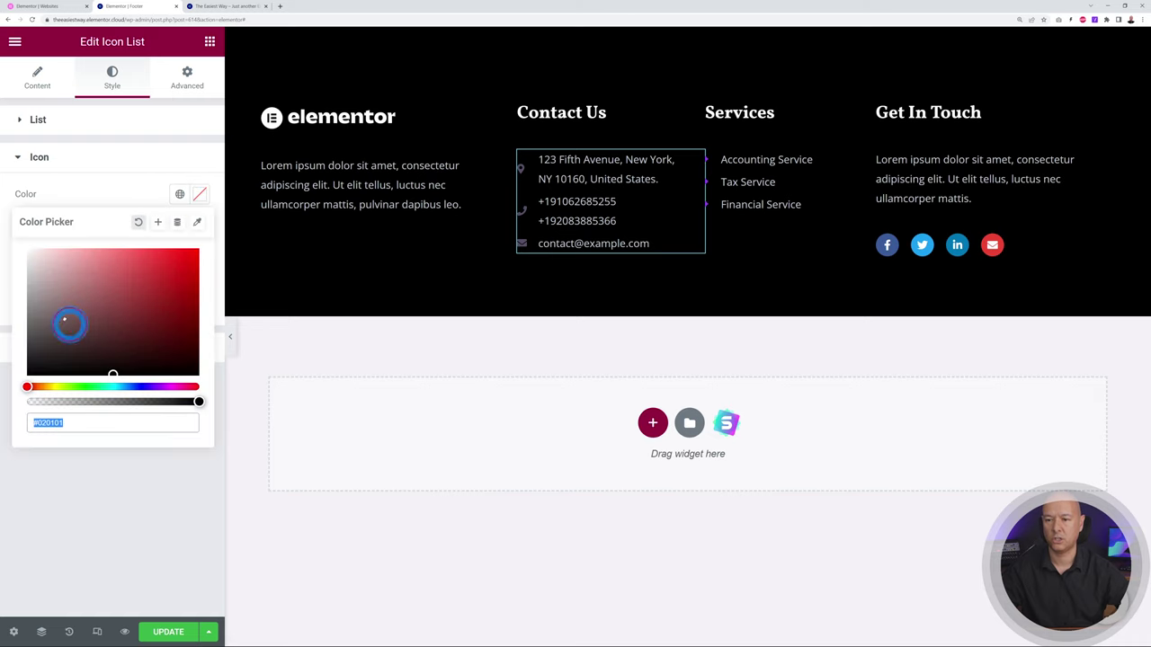
pyautogui.click(96, 169)
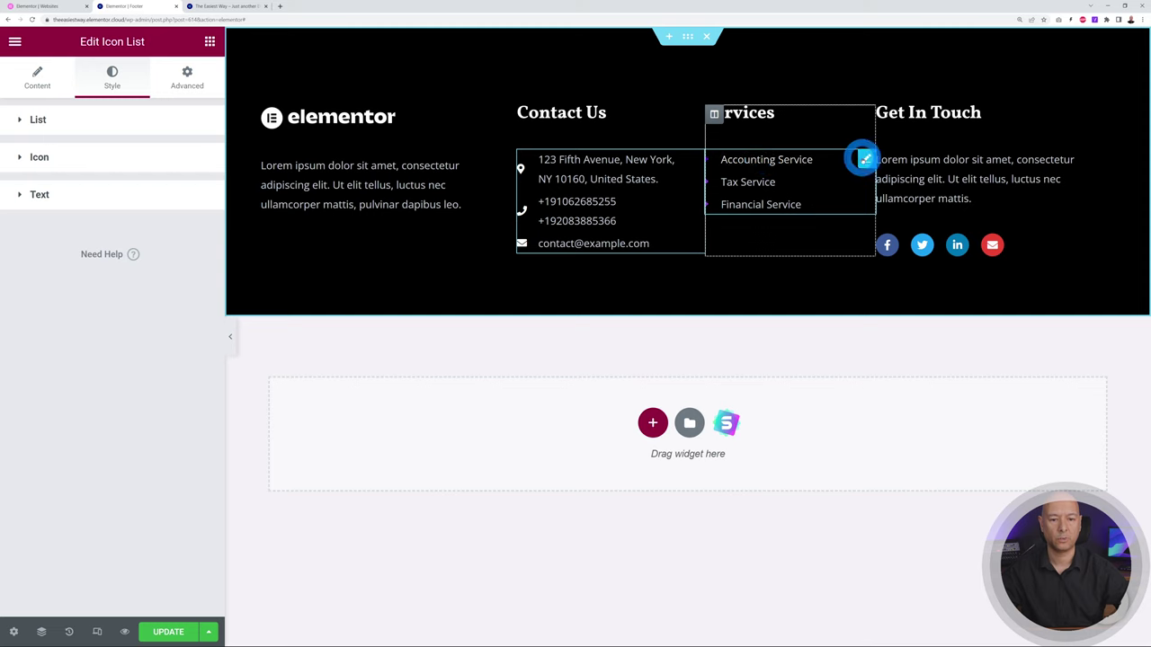
# - Examine the Accounting Service, Tax Service and Financial Service items in the footer's Services icon list
pyautogui.click(865, 159)
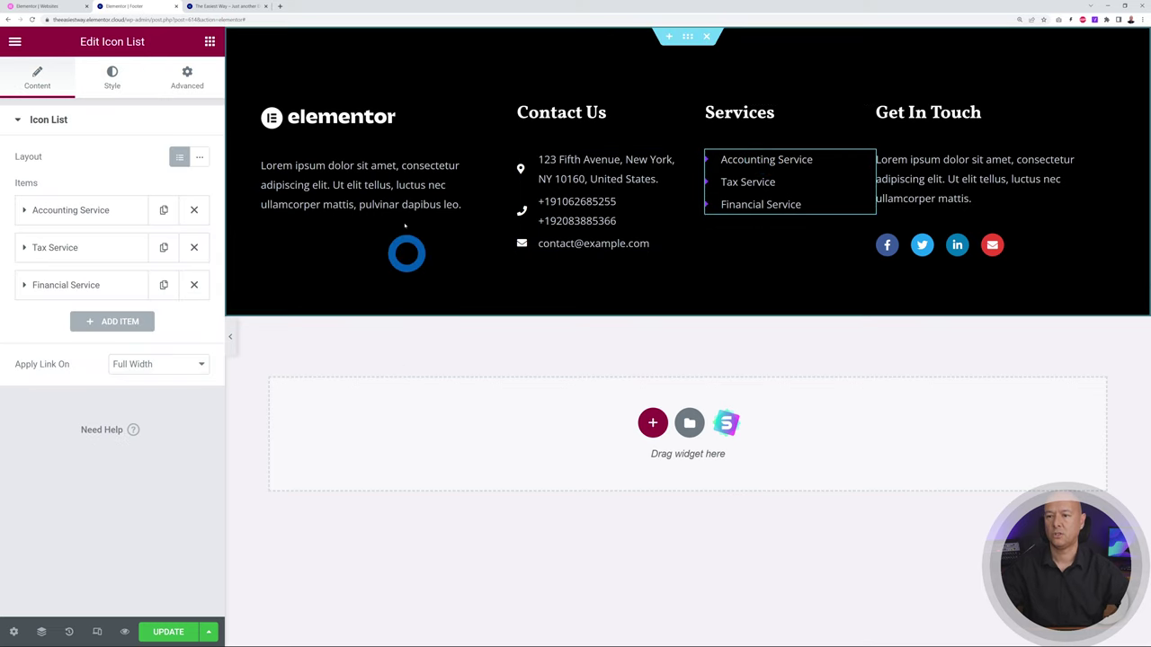
pyautogui.click(95, 209)
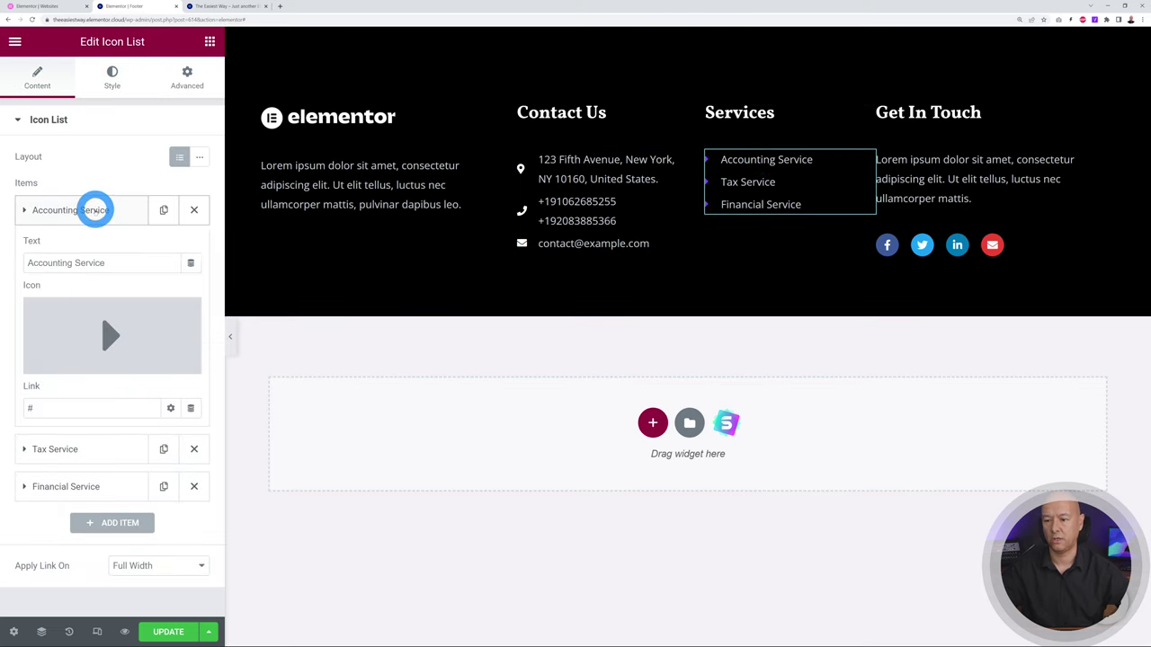
pyautogui.click(50, 211)
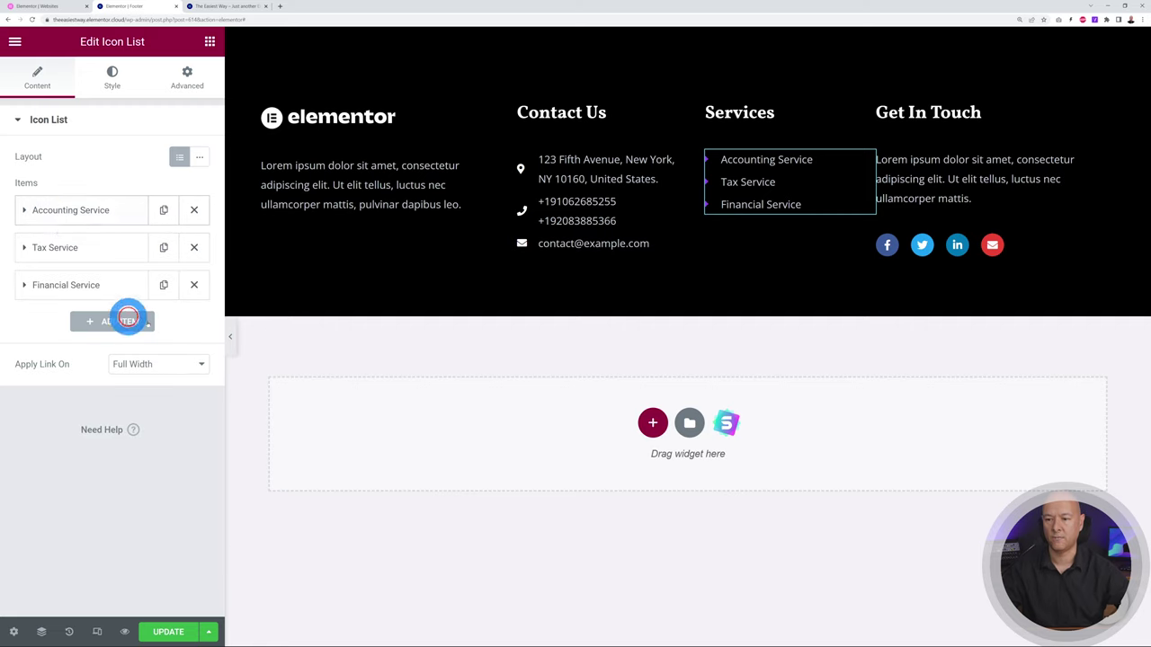
pyautogui.click(63, 249)
pyautogui.click(64, 248)
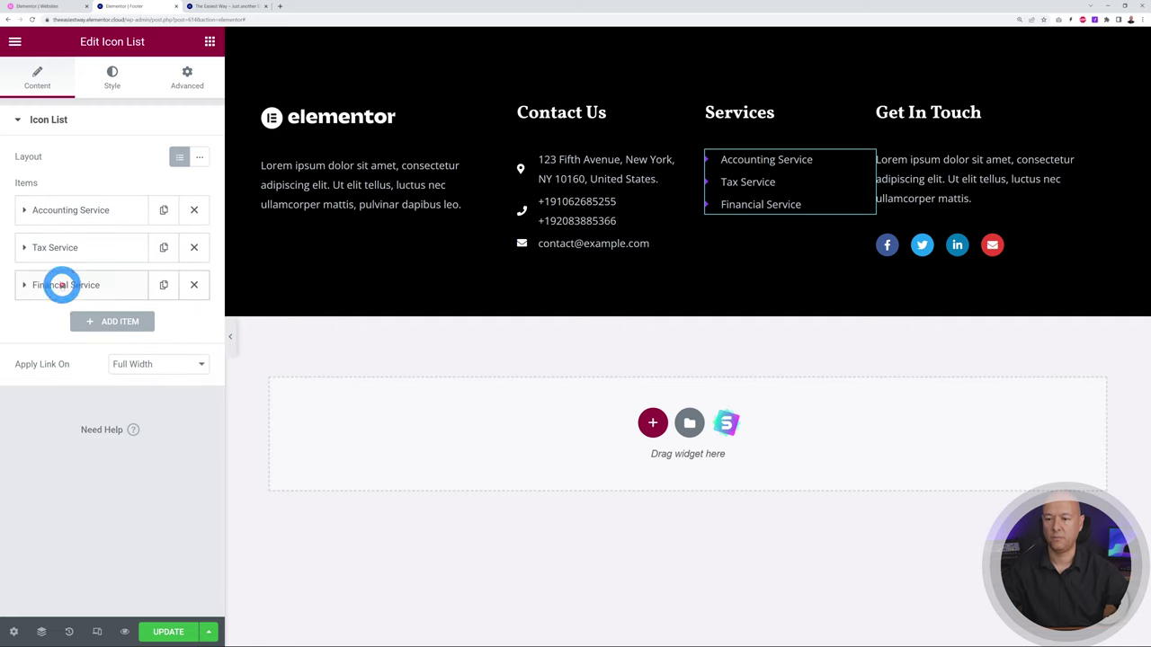
pyautogui.click(61, 283)
pyautogui.click(83, 277)
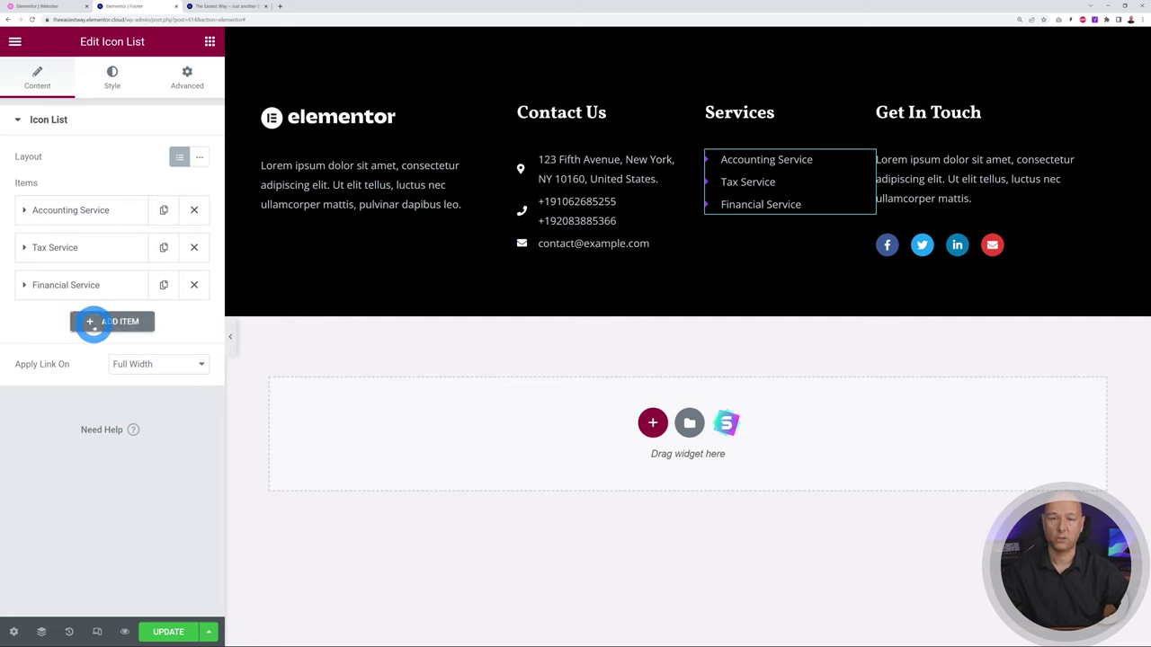
# - Add an "About Us" item to the footer's Services list and link it to the live site's About Us page address
pyautogui.click(95, 322)
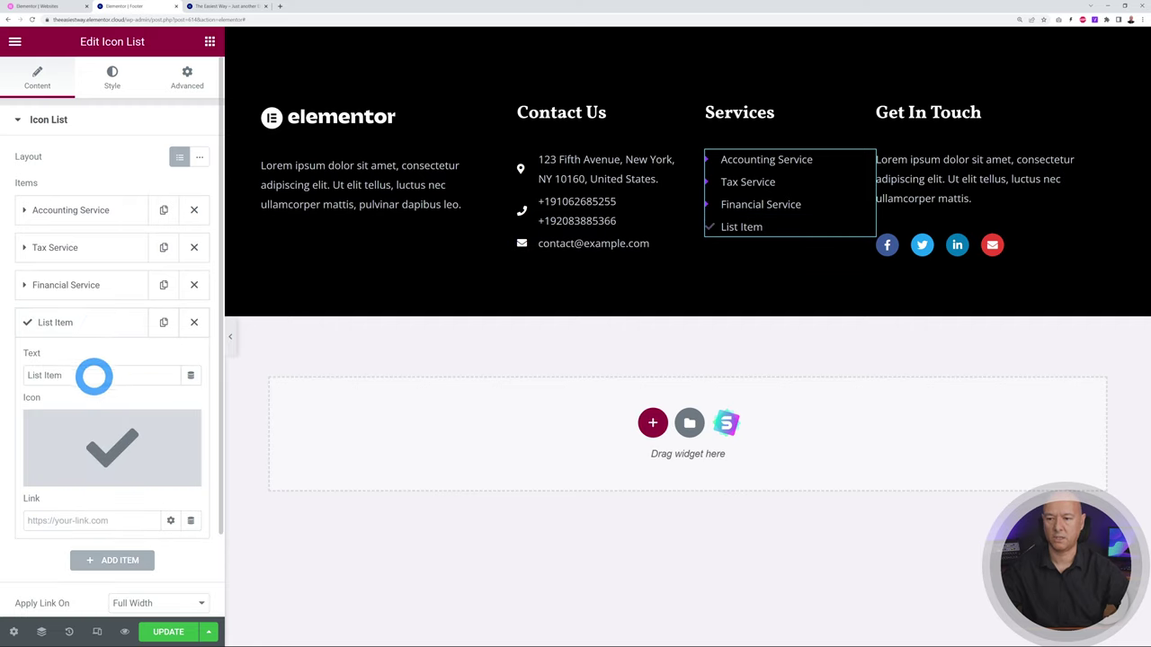
pyautogui.write('About Us')
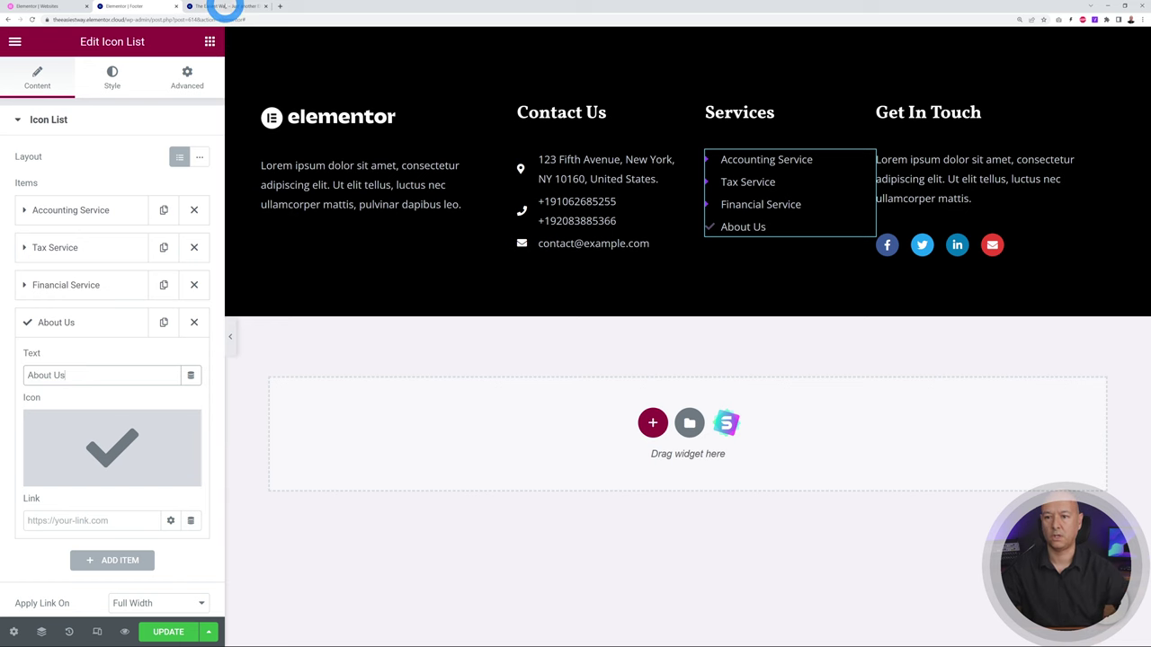
pyautogui.click(225, 6)
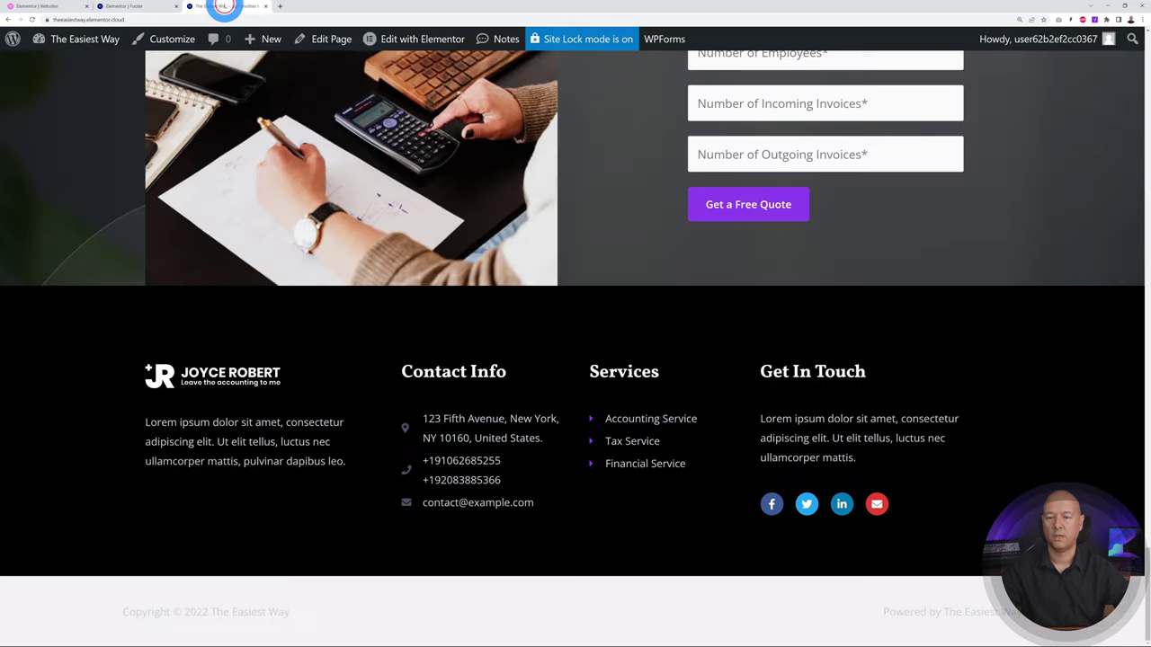
pyautogui.press('F5')
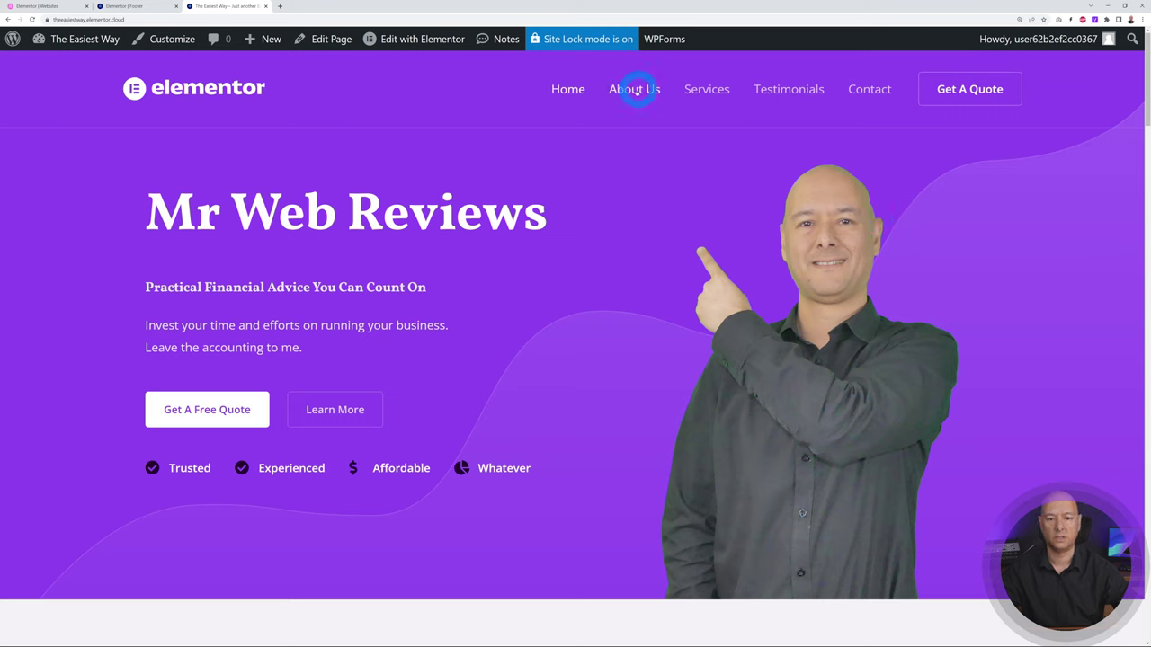
pyautogui.rightClick(636, 90)
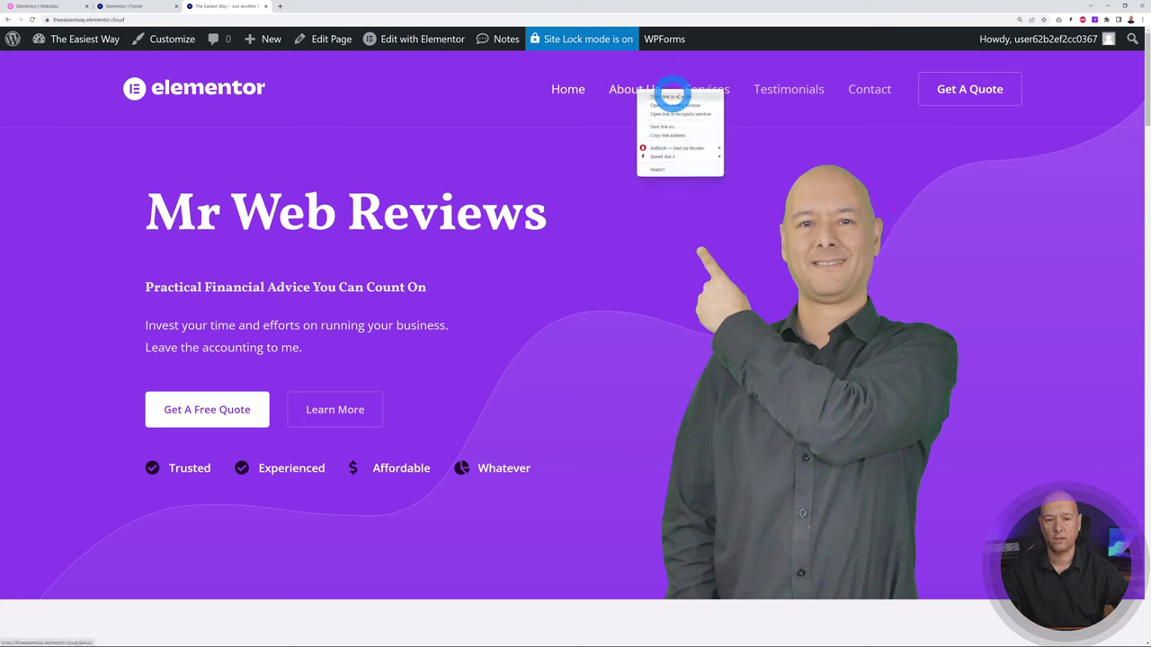
pyautogui.click(695, 133)
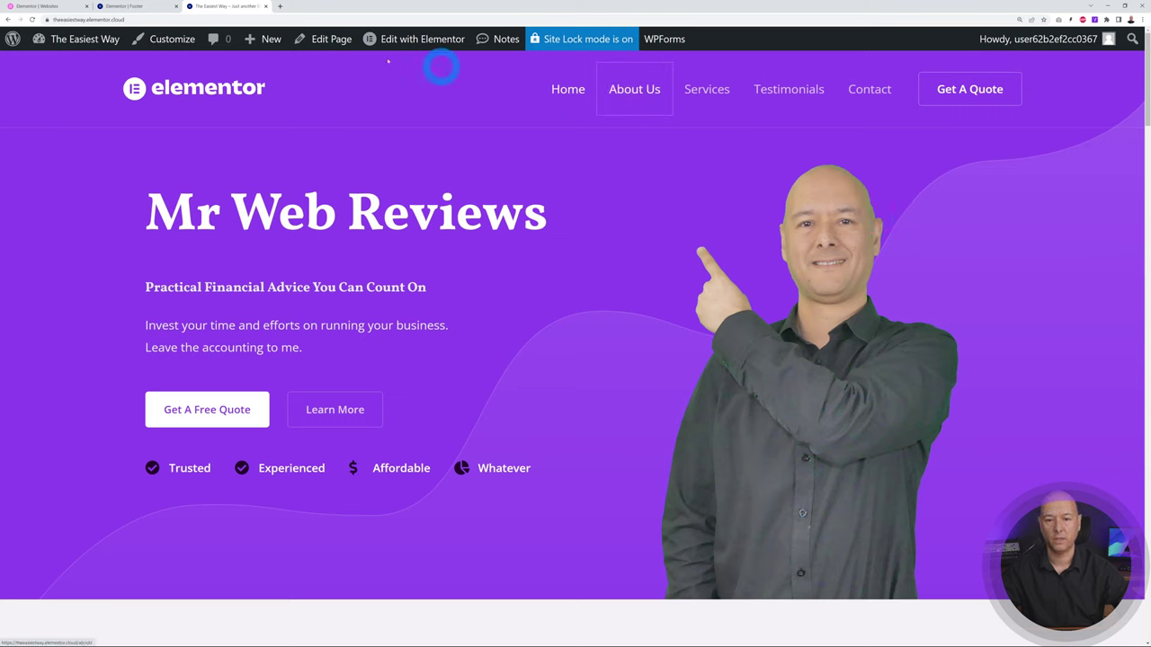
pyautogui.click(144, 6)
pyautogui.click(102, 514)
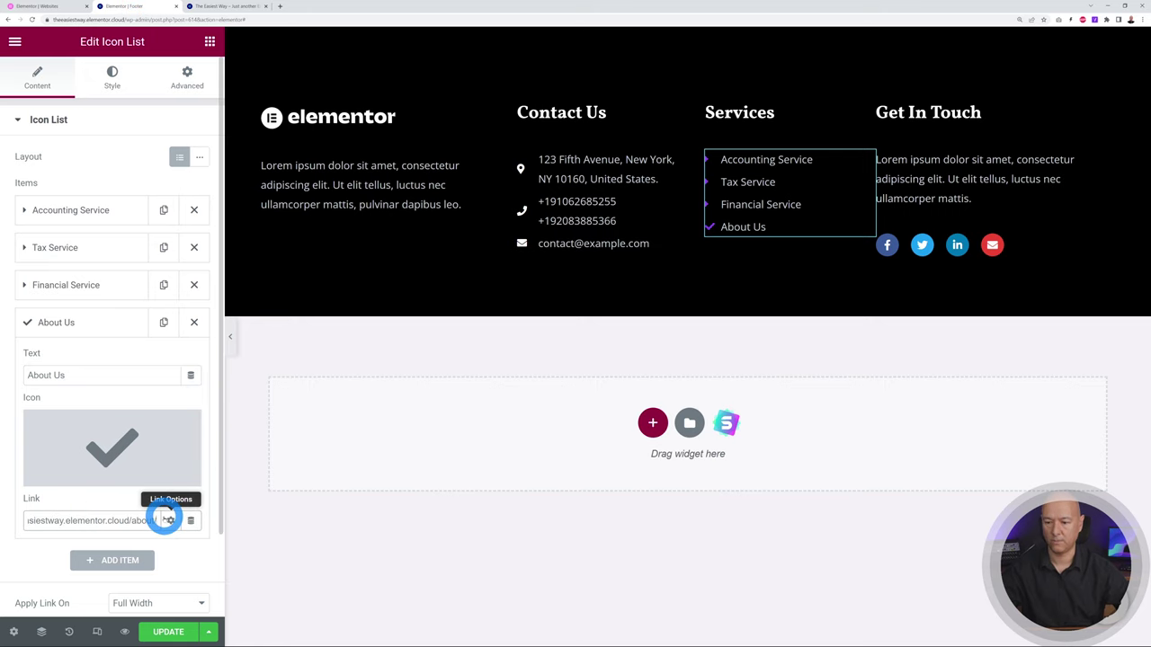
# - Save the footer changes and test the new About Us footer link on the reloaded live site
pyautogui.click(167, 632)
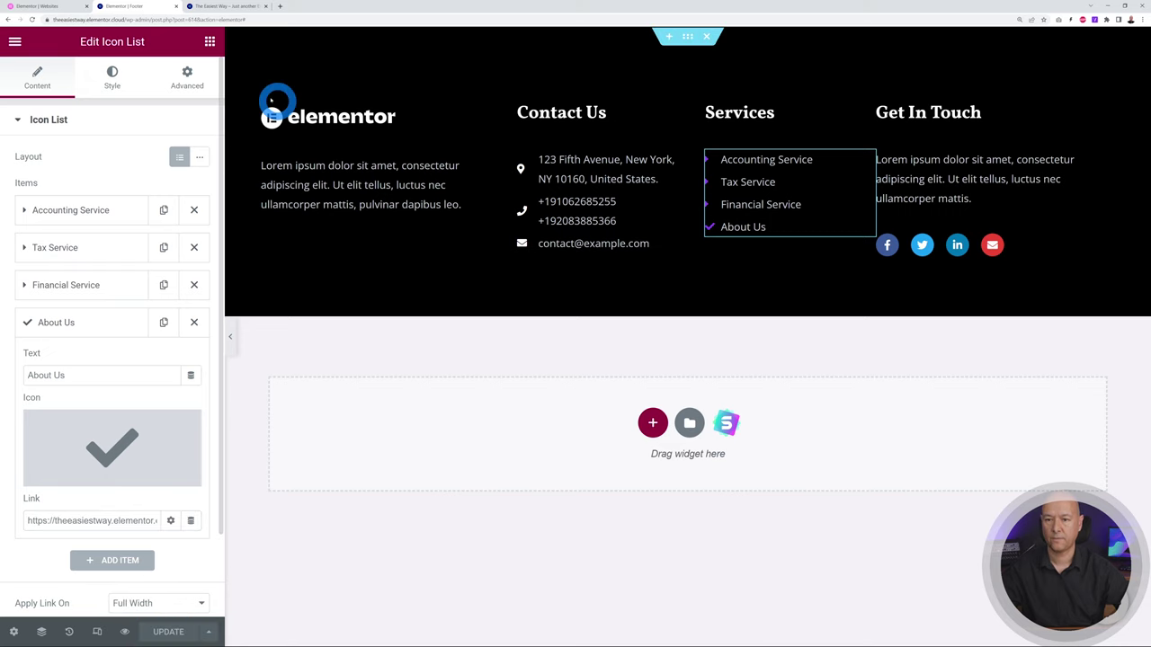
pyautogui.click(236, 7)
pyautogui.moveTo(1140, 72); pyautogui.dragTo(1140, 585)
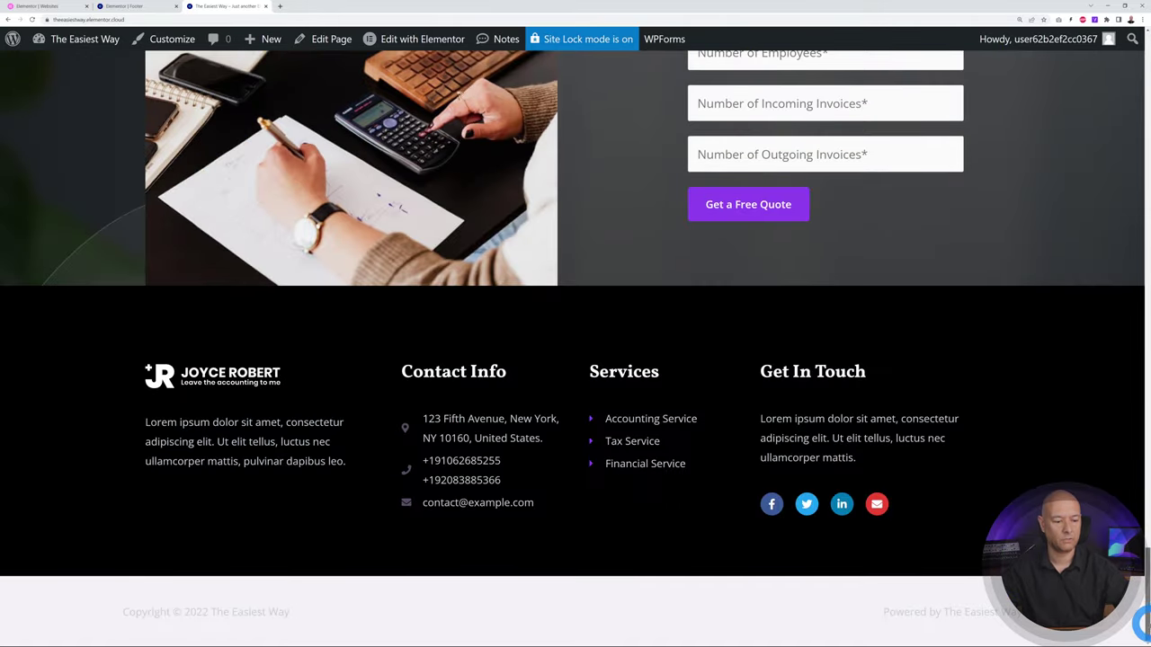
pyautogui.click(32, 19)
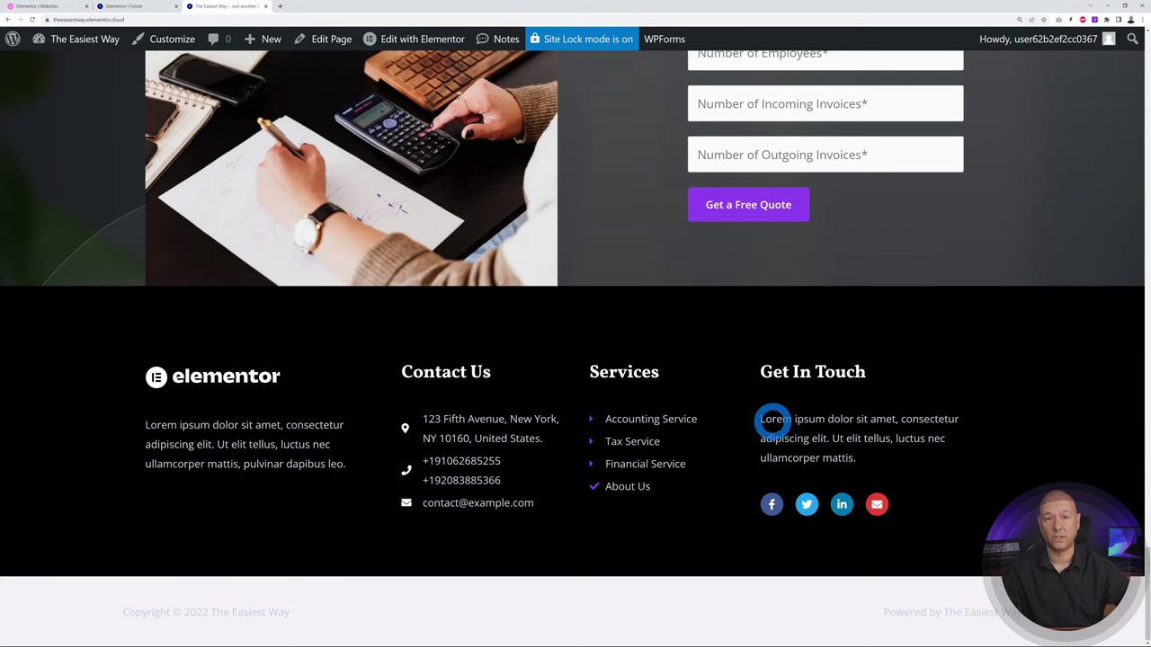
pyautogui.click(624, 488)
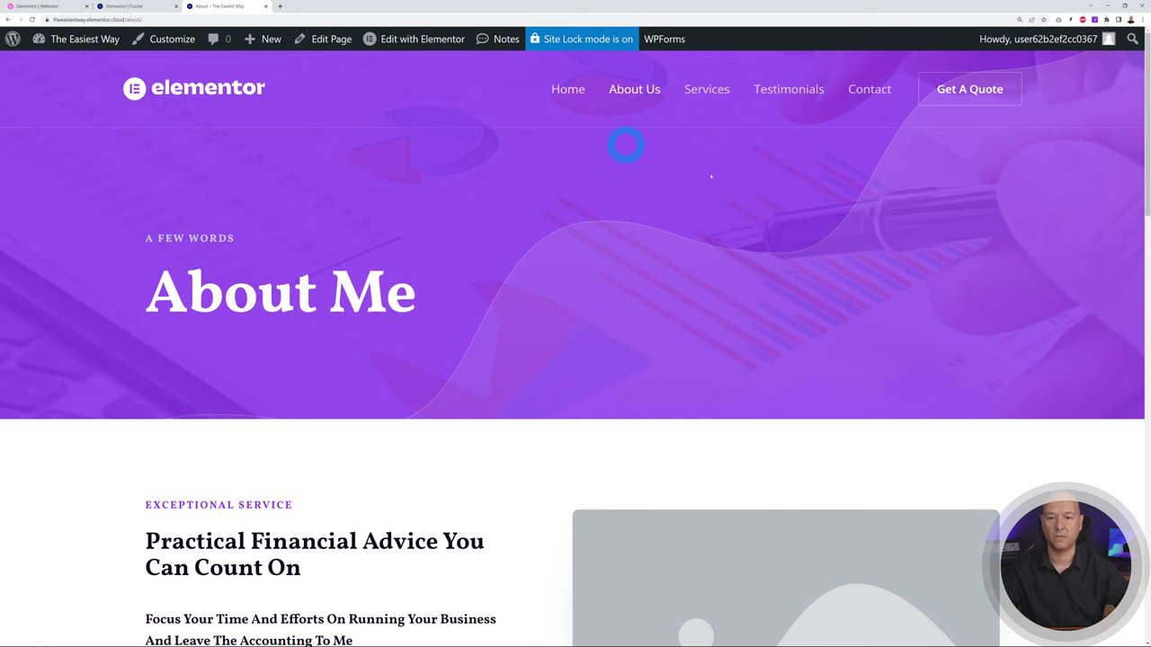
pyautogui.moveTo(1142, 144); pyautogui.dragTo(1142, 549)
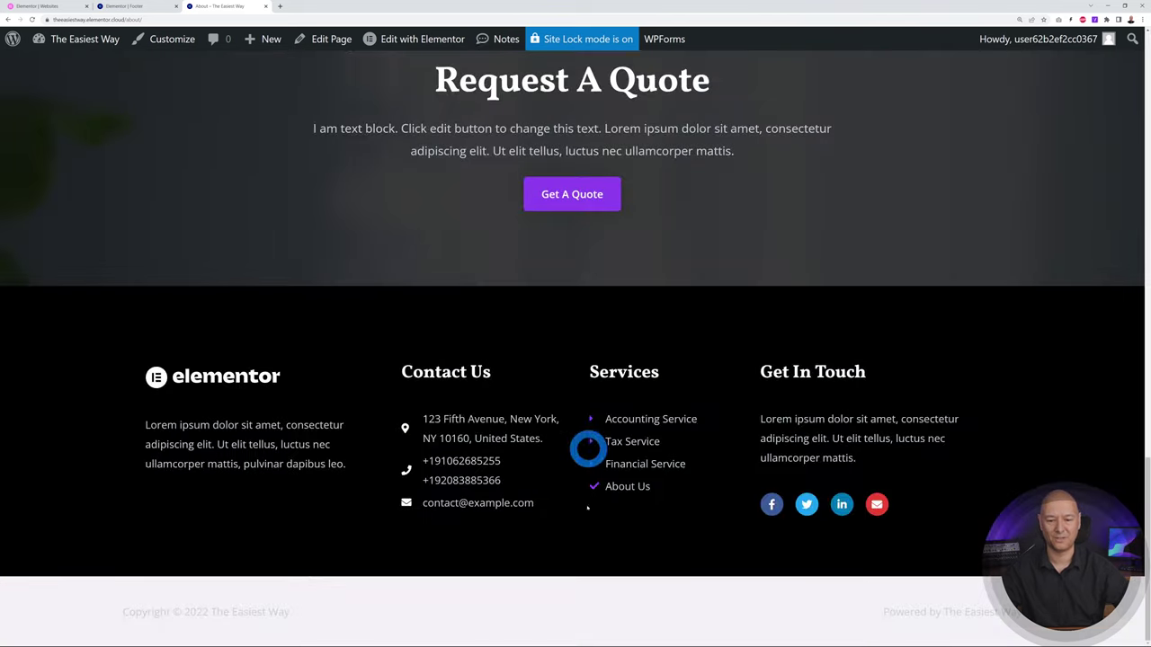
# - Return to the footer editor and set the Facebook social icon's color option to Custom
pyautogui.click(130, 6)
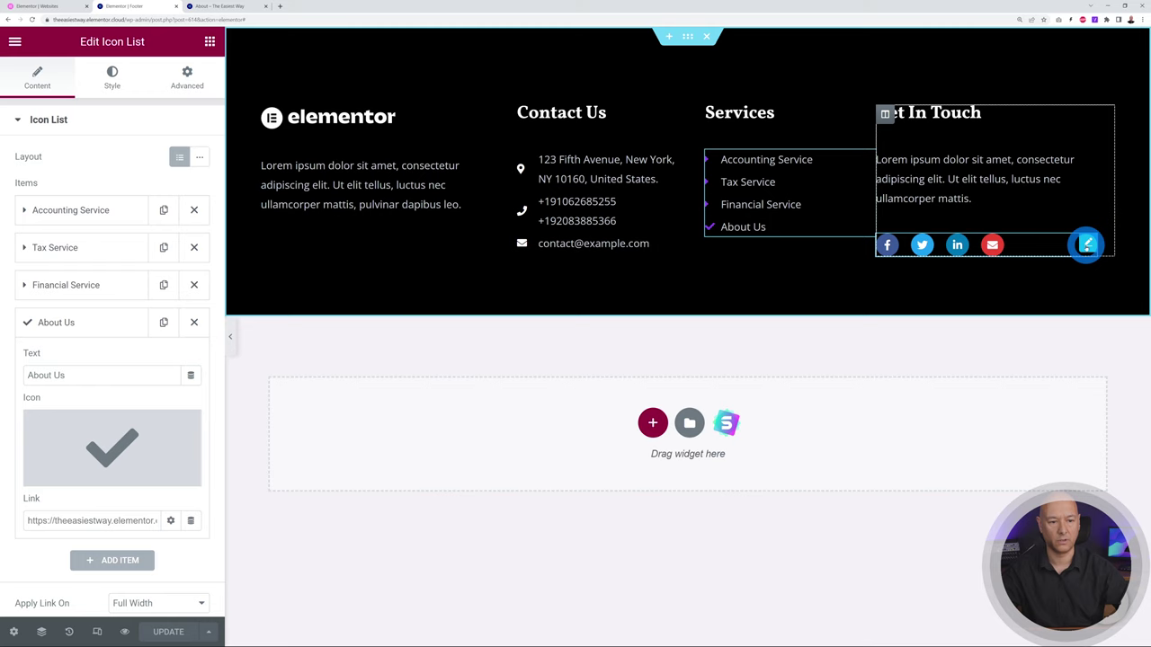
pyautogui.click(1088, 244)
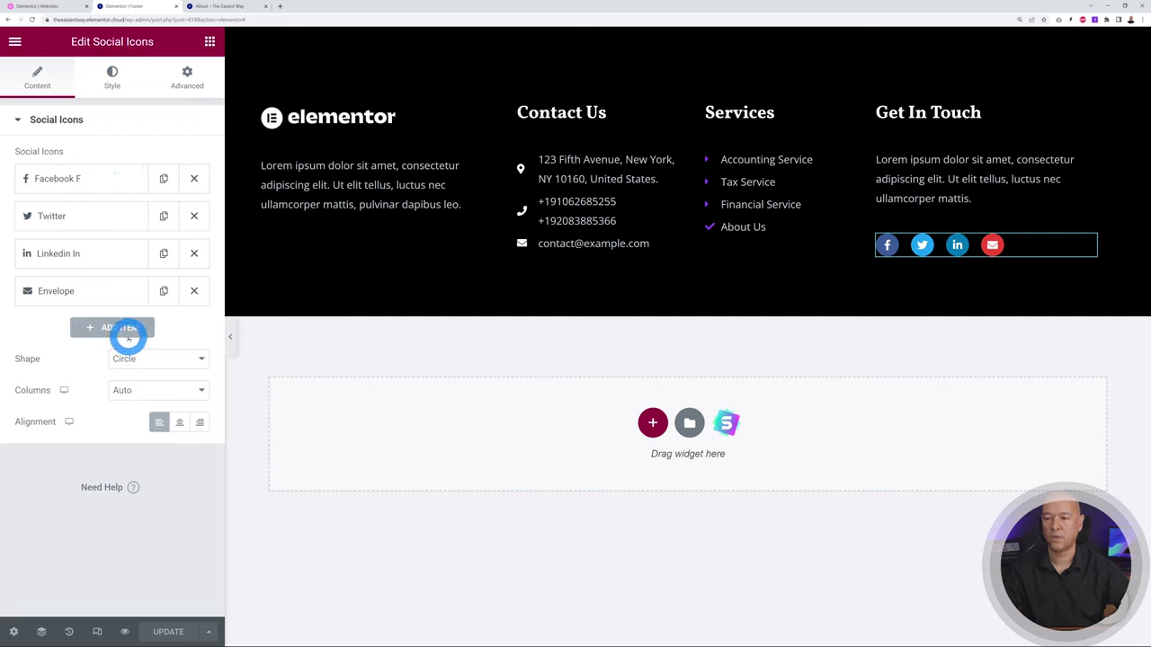
pyautogui.click(82, 179)
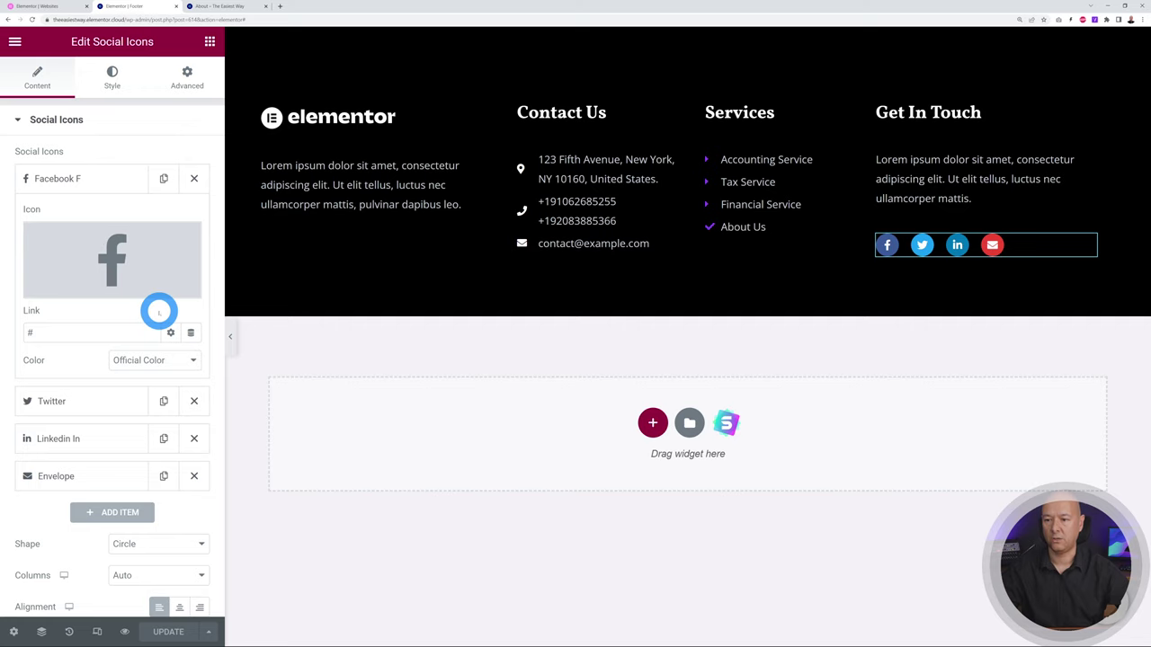
pyautogui.moveTo(135, 259)
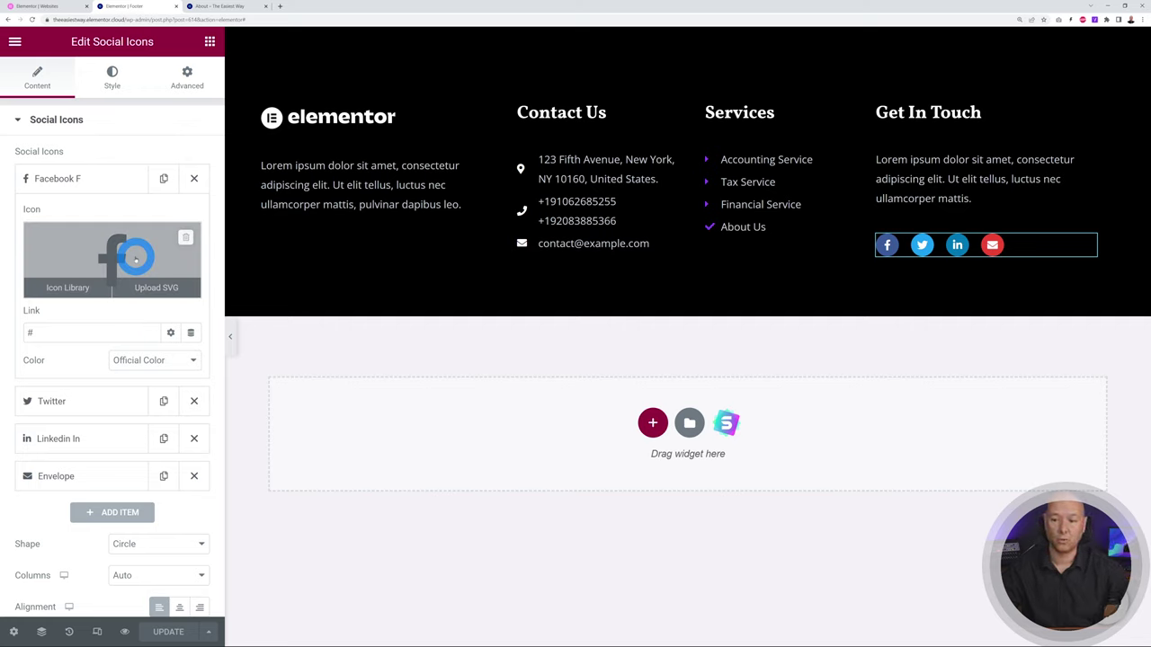
pyautogui.click(193, 360)
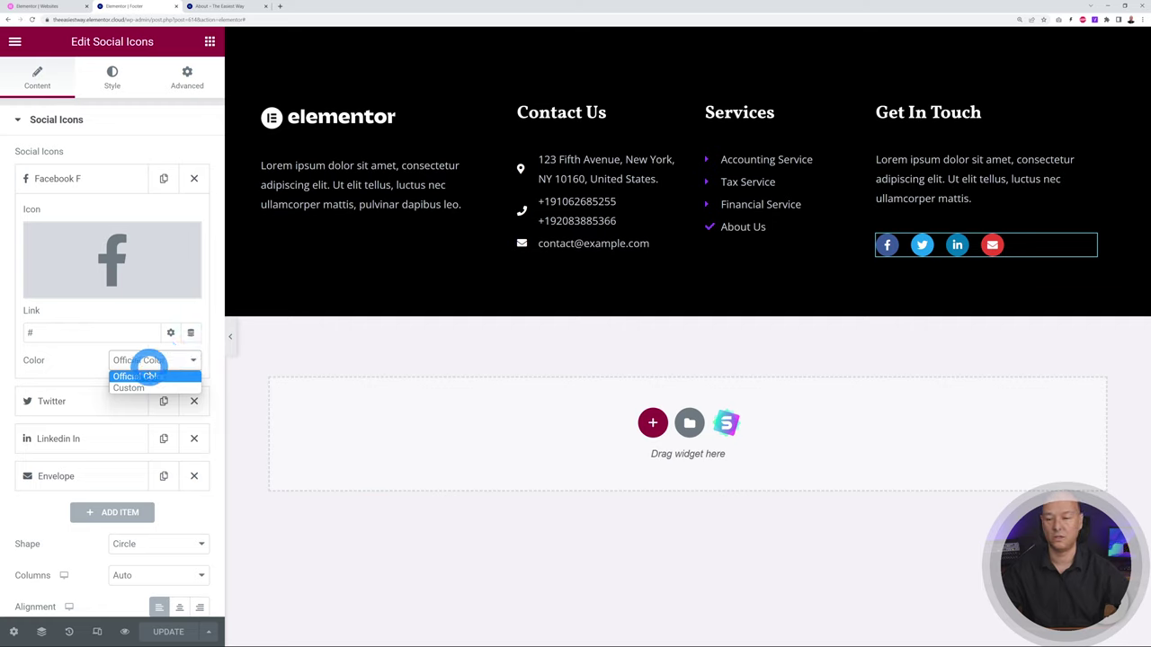
pyautogui.click(141, 388)
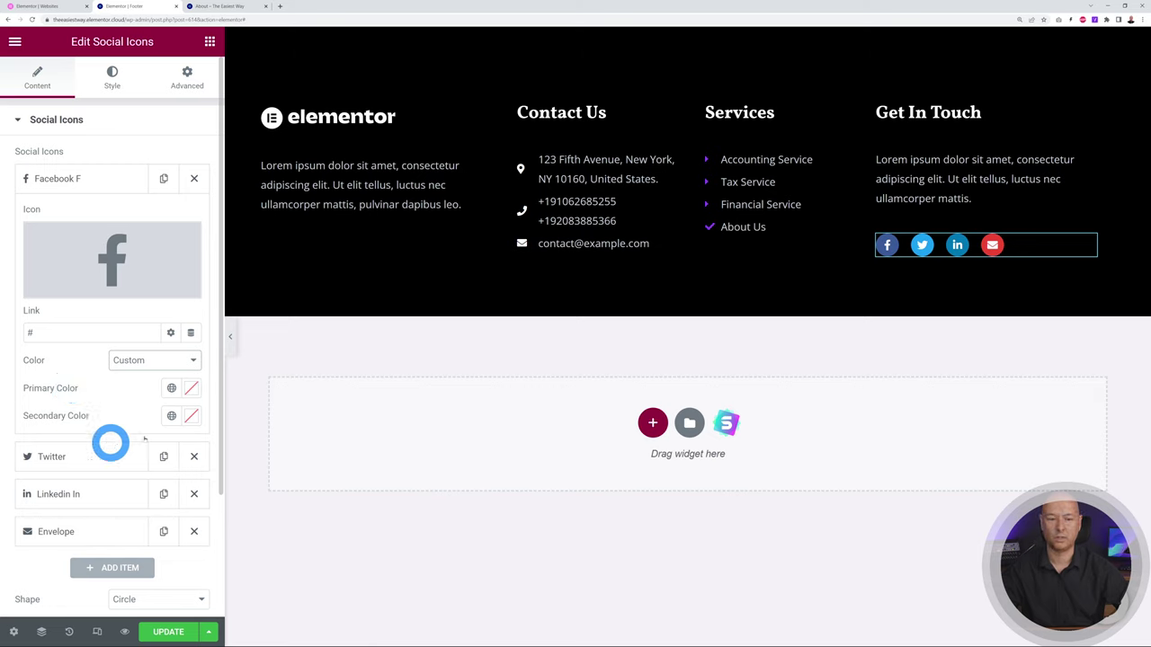
# - Set the Facebook icon's primary color to white (#FFFFFF) and its secondary color to black (#000000)
pyautogui.click(190, 388)
pyautogui.moveTo(149, 471); pyautogui.dragTo(98, 437)
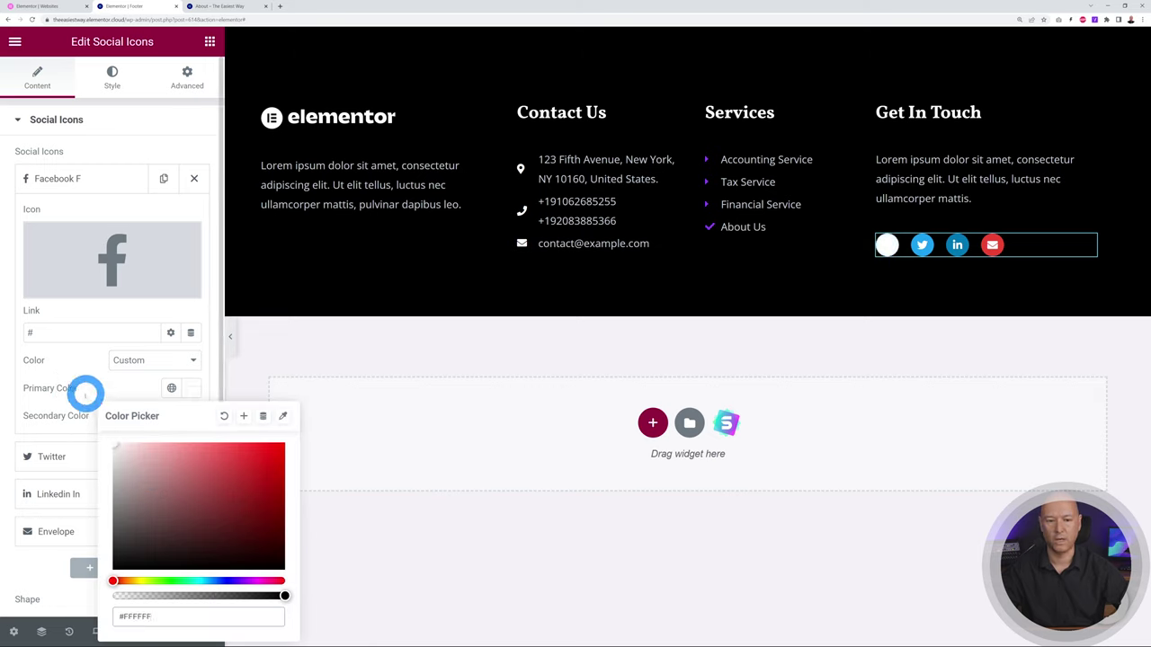
pyautogui.click(86, 393)
pyautogui.click(191, 415)
pyautogui.click(180, 286)
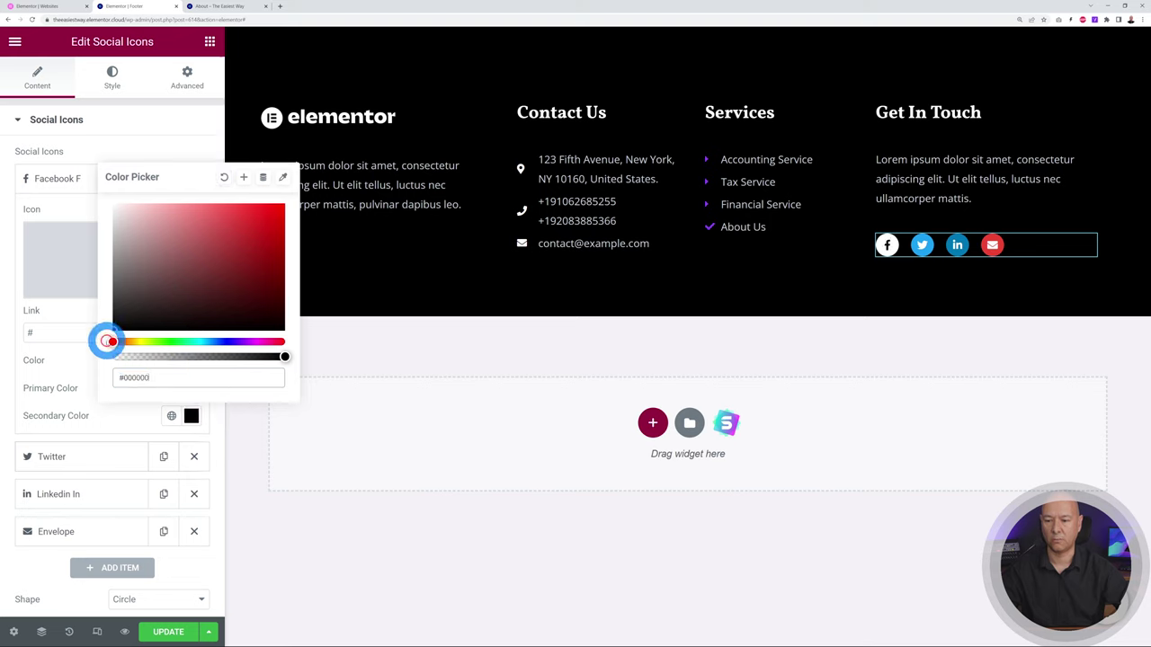
pyautogui.click(88, 407)
pyautogui.click(63, 178)
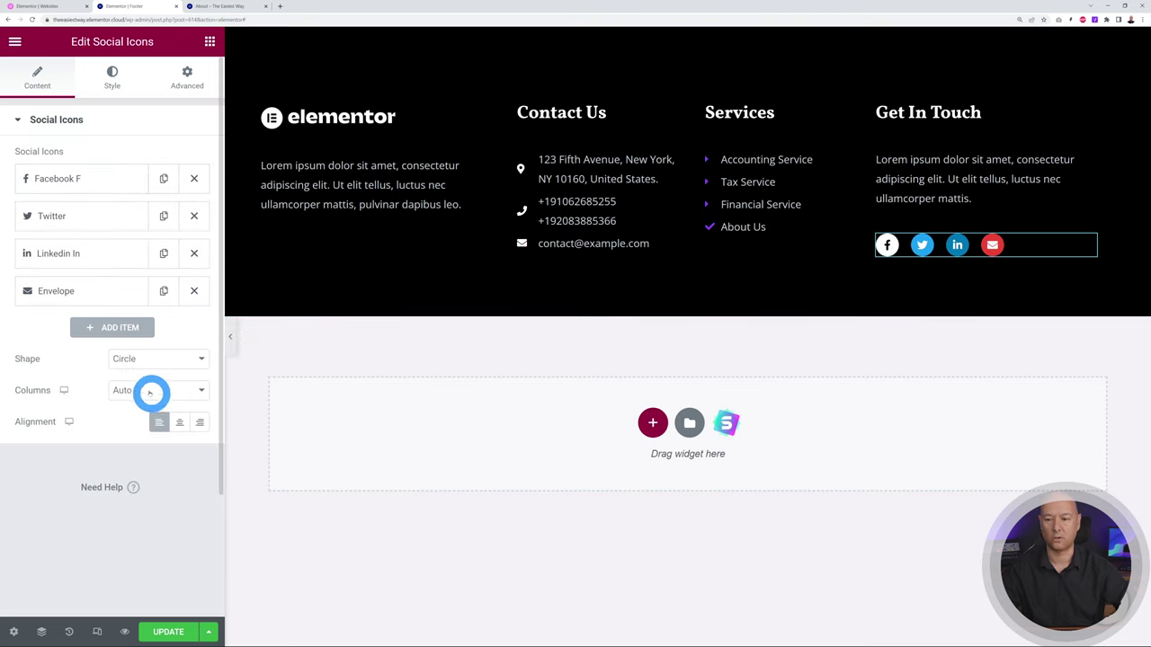
# - Give the Twitter icon custom colors, with white as primary and black (#000000) as secondary
pyautogui.click(63, 218)
pyautogui.click(174, 402)
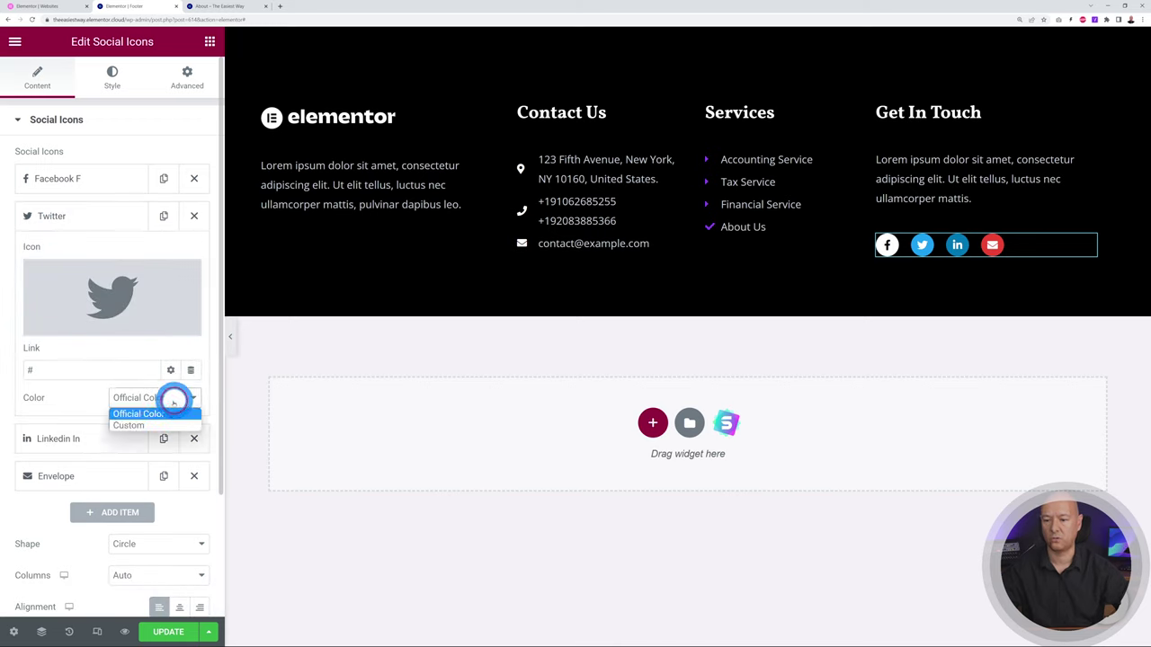
pyautogui.click(170, 420)
pyautogui.click(189, 429)
pyautogui.moveTo(179, 303); pyautogui.dragTo(93, 187)
pyautogui.click(86, 430)
pyautogui.click(190, 453)
pyautogui.moveTo(180, 326); pyautogui.dragTo(93, 377)
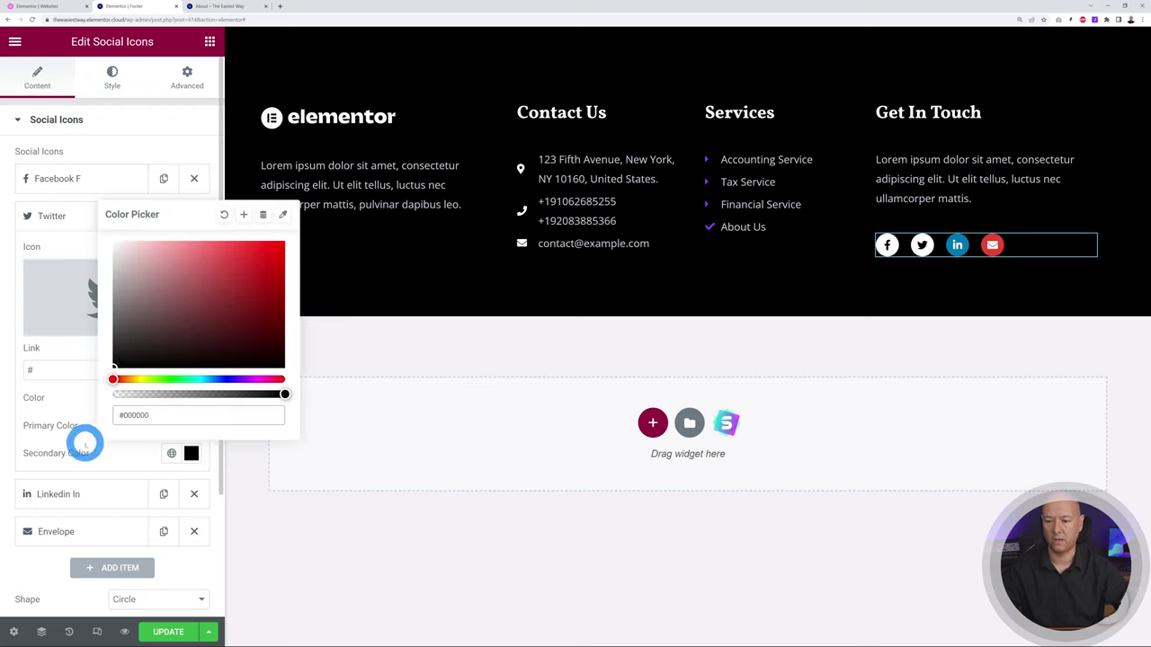
pyautogui.click(750, 332)
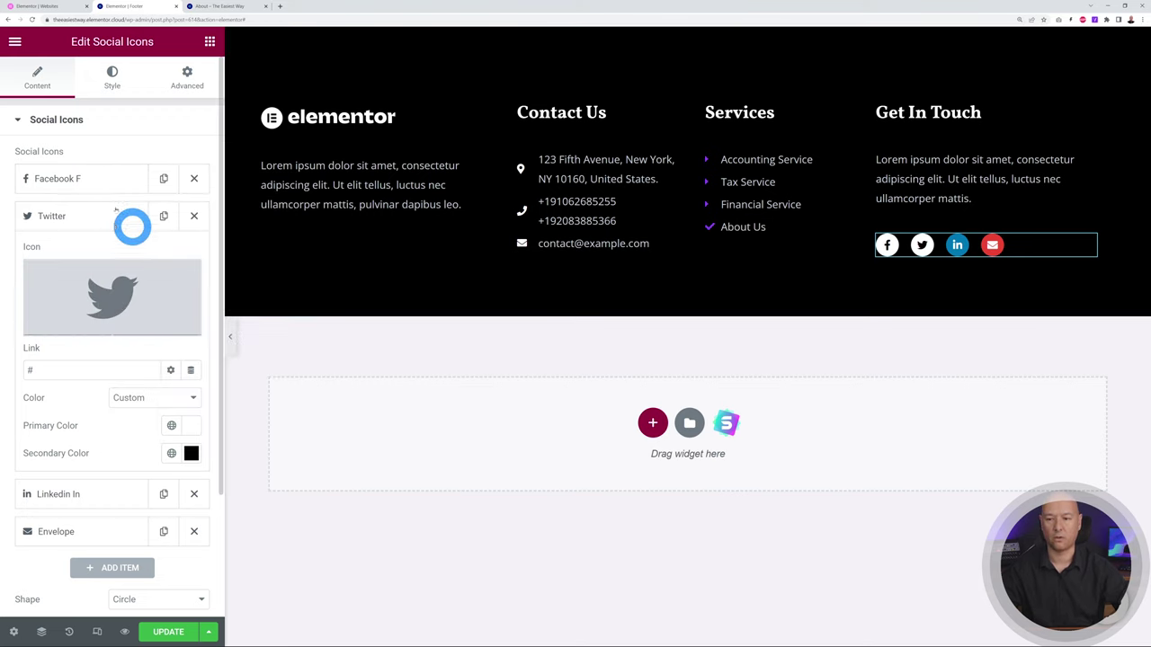
pyautogui.click(54, 220)
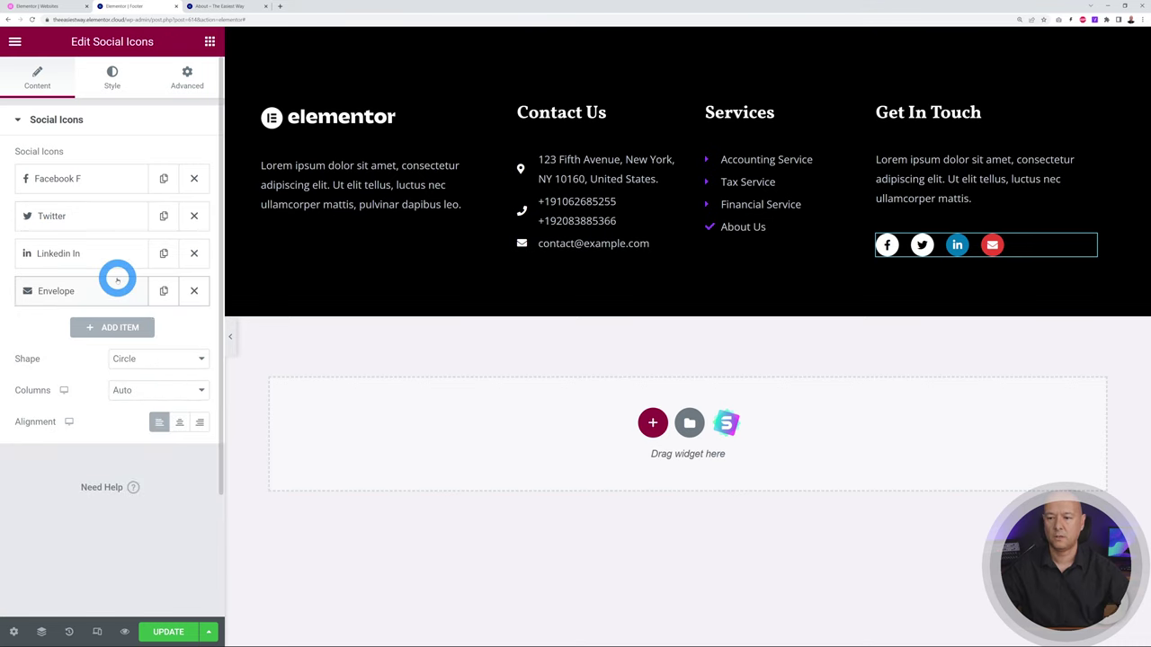
# - Switch the LinkedIn icon to custom colors, using a white background and a black symbol
pyautogui.click(78, 255)
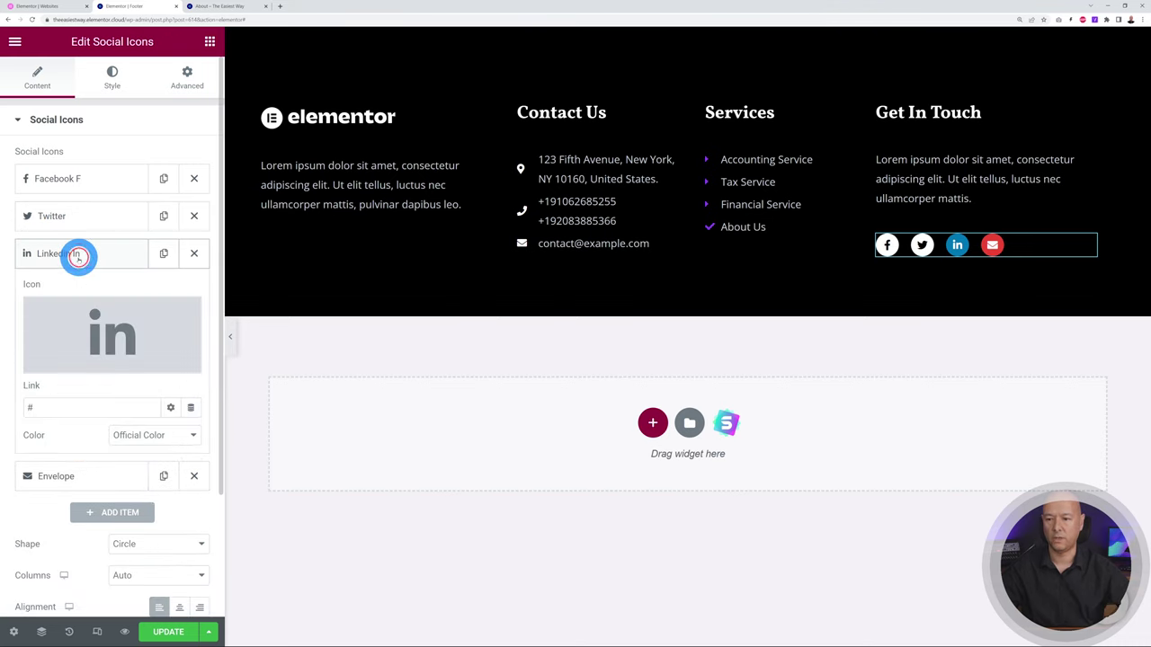
pyautogui.click(158, 434)
pyautogui.click(164, 459)
pyautogui.click(189, 492)
pyautogui.click(78, 254)
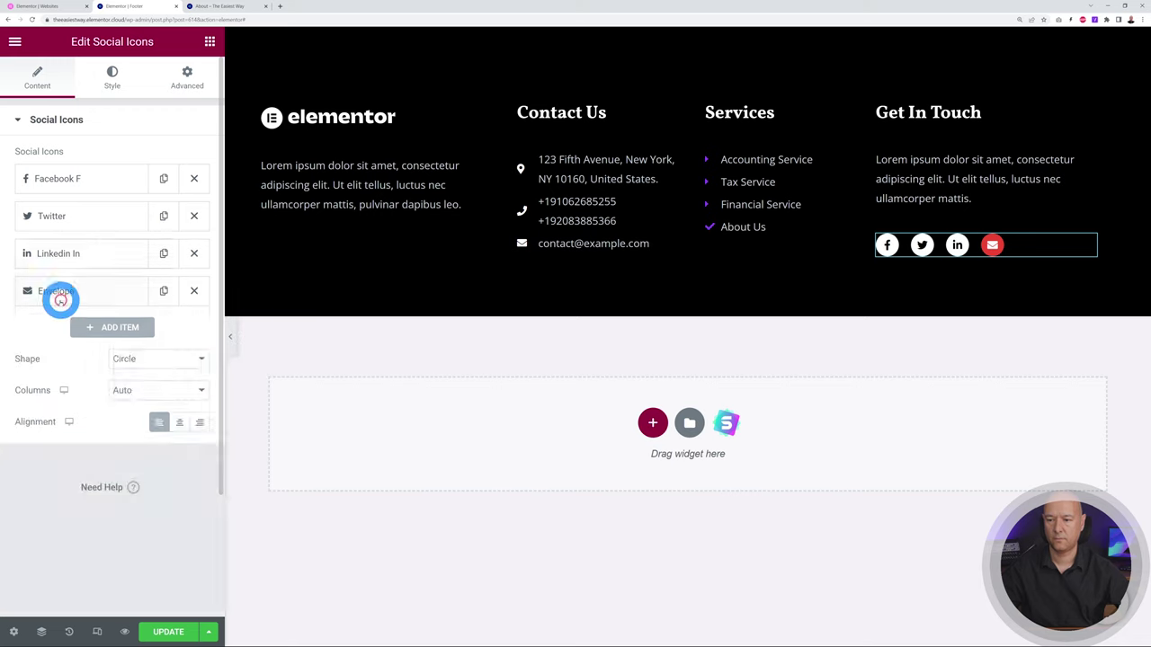
# - Switch the Envelope icon to custom colors with a white background and a black symbol
pyautogui.click(55, 291)
pyautogui.click(153, 472)
pyautogui.click(153, 496)
pyautogui.click(190, 528)
pyautogui.press('Escape')
pyautogui.click(56, 290)
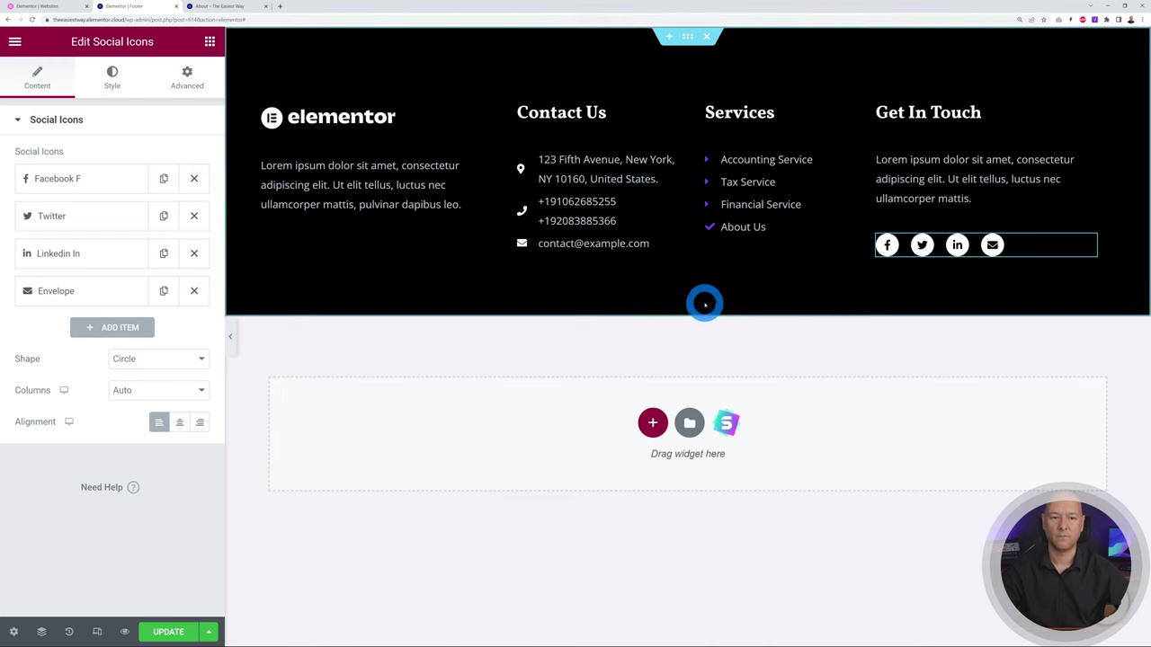
# - Set the icon color of the footer's Services list to white and update the footer template
pyautogui.click(867, 158)
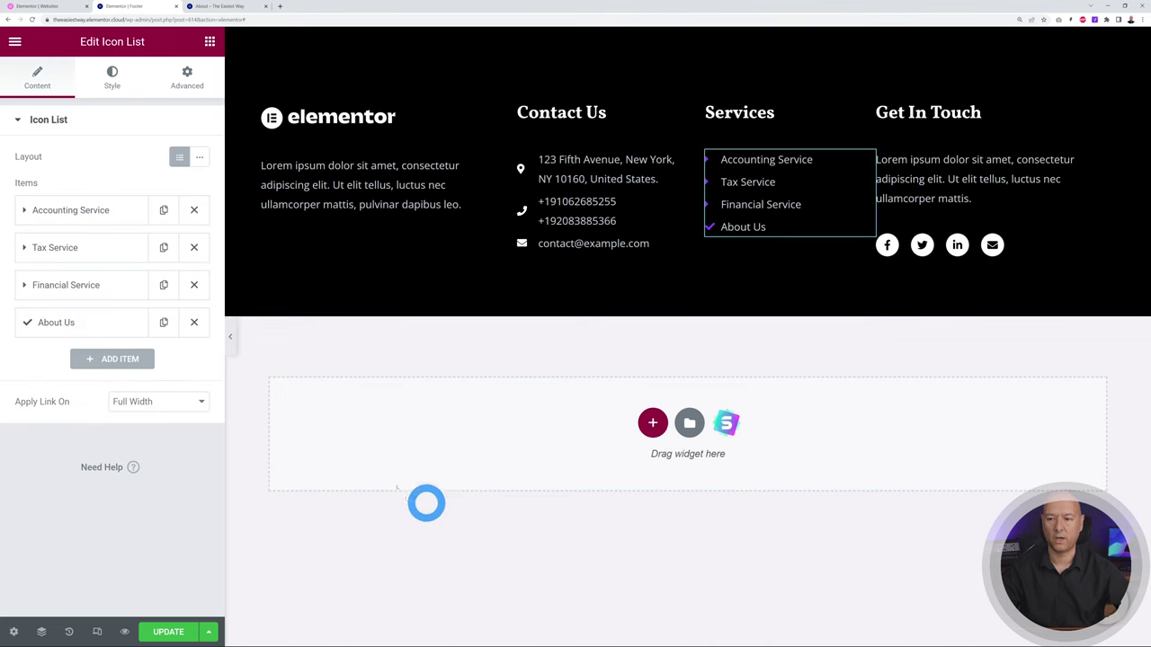
pyautogui.click(115, 90)
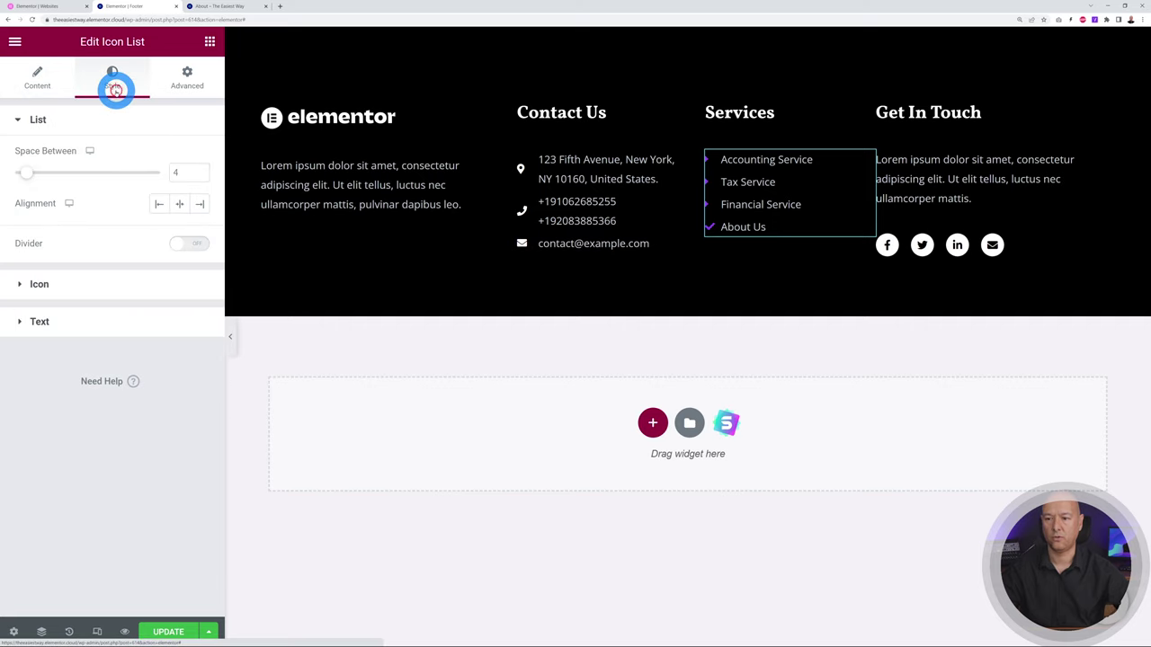
pyautogui.click(51, 285)
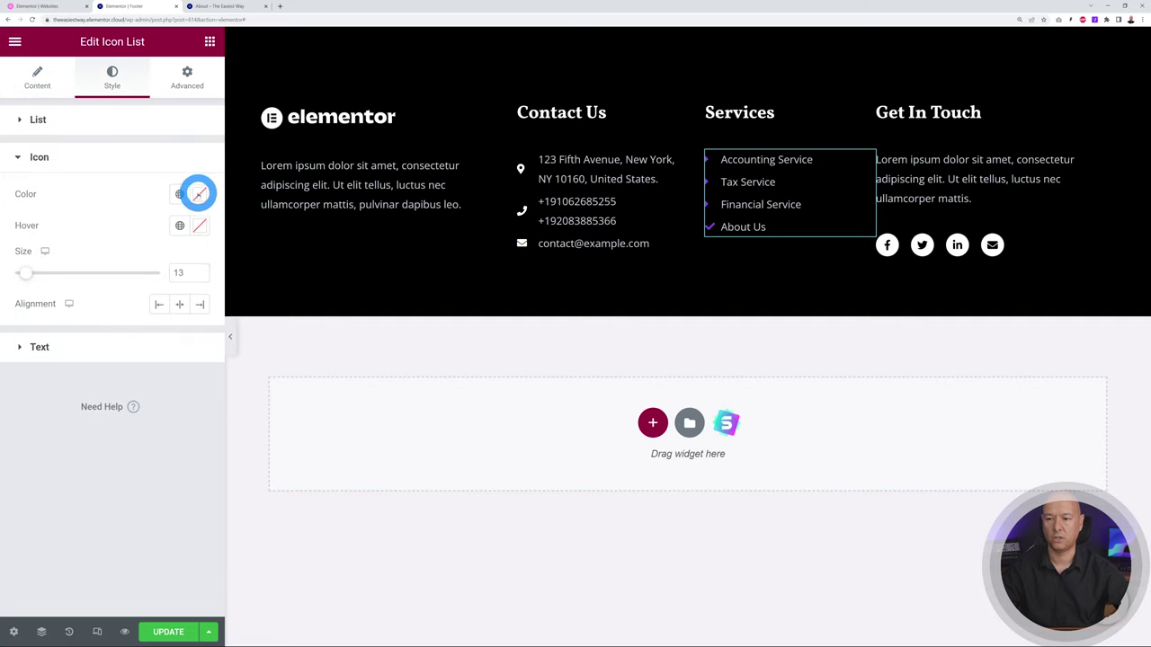
pyautogui.click(199, 194)
pyautogui.click(27, 249)
pyautogui.click(147, 501)
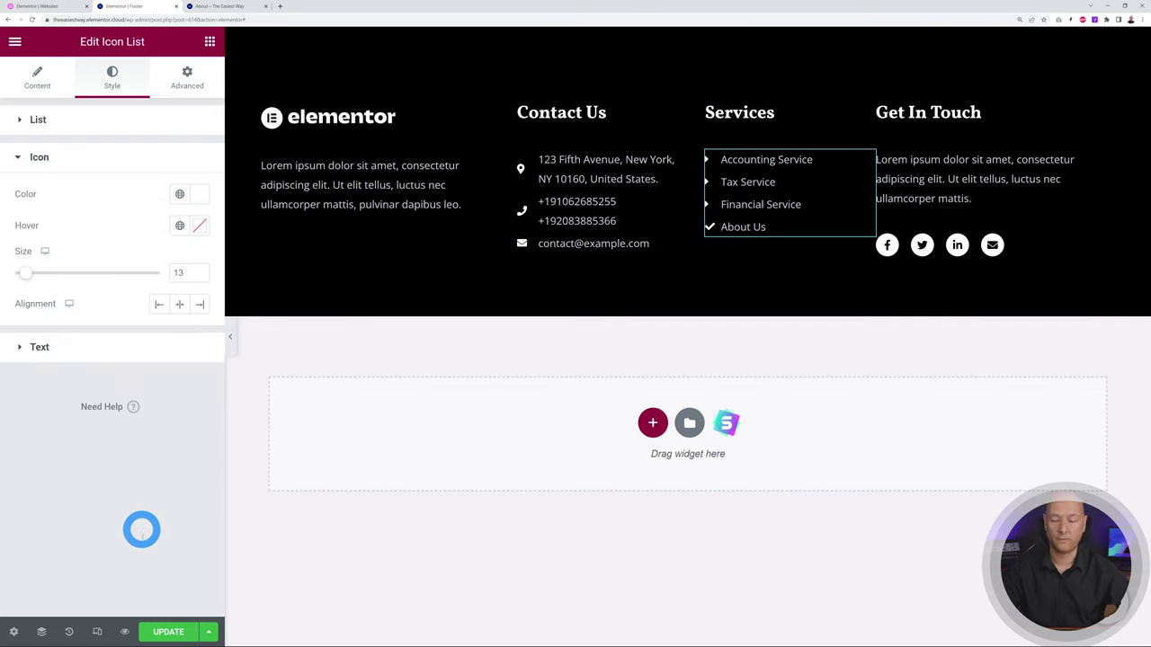
pyautogui.click(169, 629)
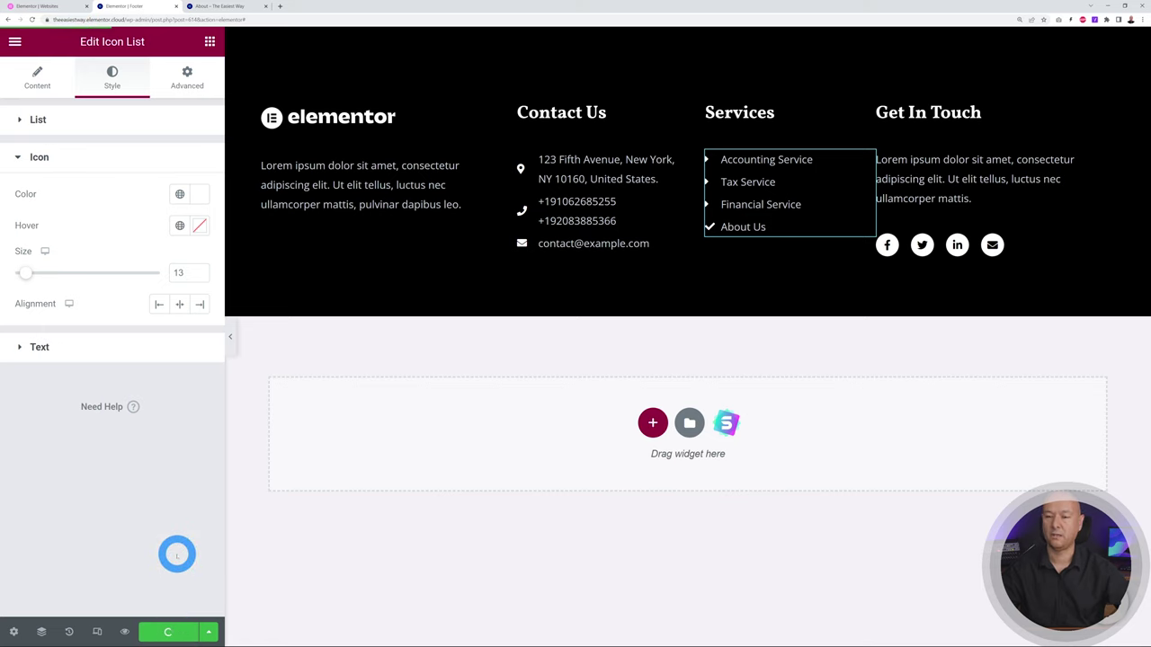
# - Reload the live site to check the footer, and review the Contact page's details, quote form and map
pyautogui.click(238, 8)
pyautogui.click(32, 19)
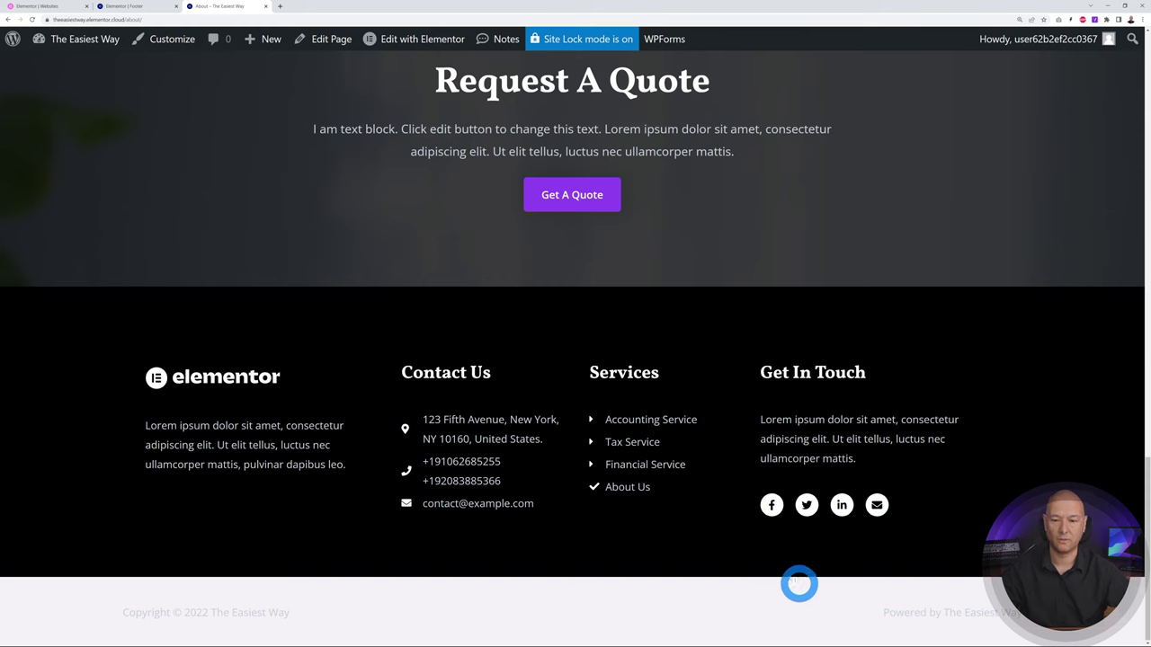
pyautogui.moveTo(1141, 495); pyautogui.dragTo(1141, 63)
pyautogui.click(946, 93)
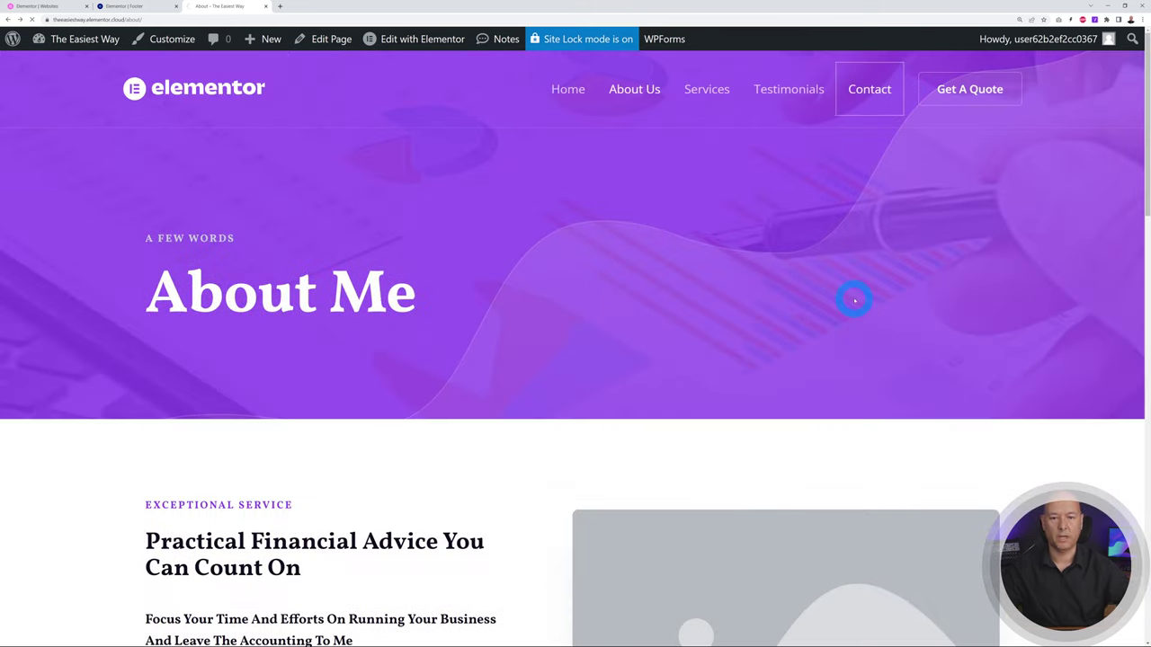
pyautogui.scroll(-4, 1045, 275)
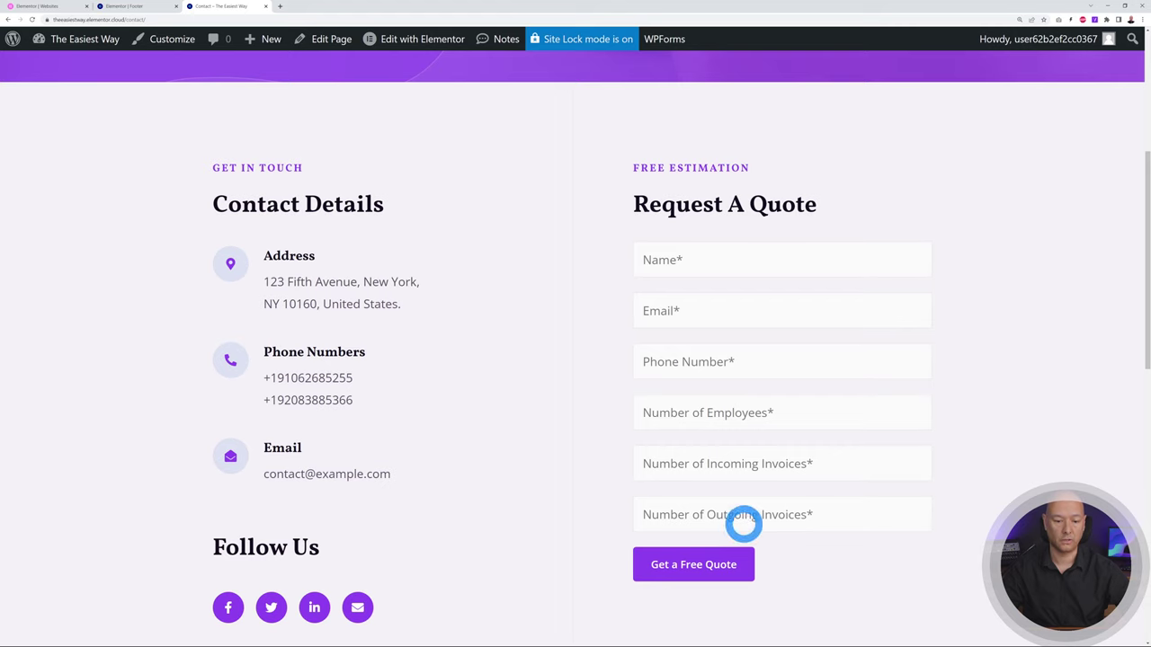
pyautogui.scroll(-1, 1033, 250)
pyautogui.scroll(-5, 1033, 250)
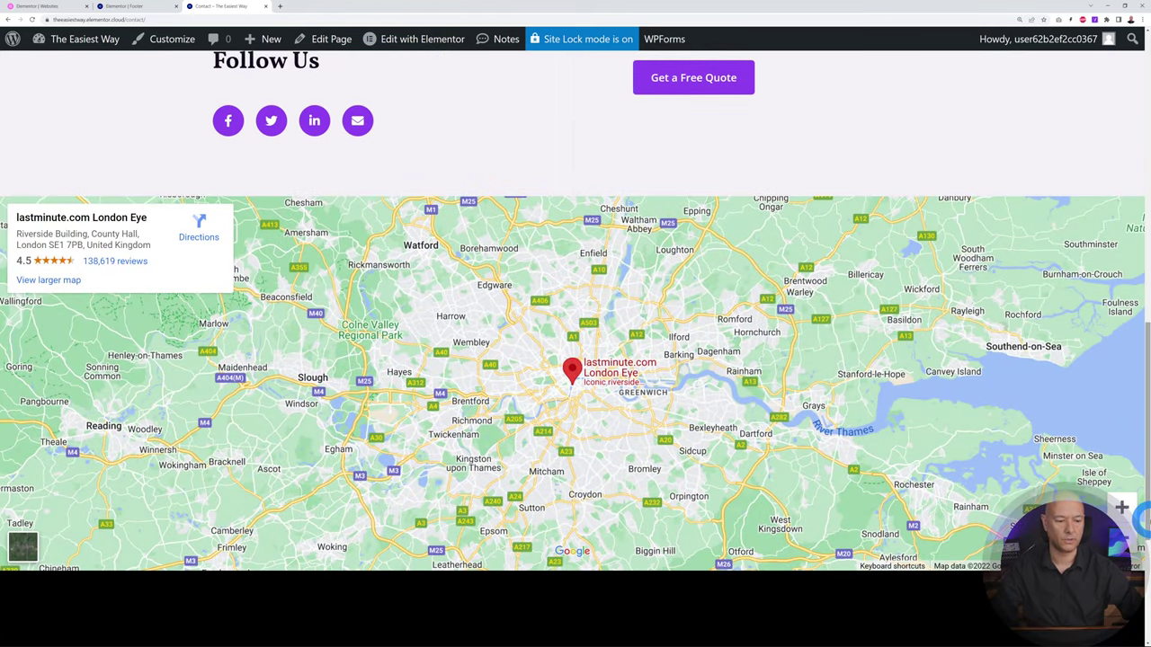
pyautogui.moveTo(1144, 522); pyautogui.dragTo(1143, 265)
# - Exit the footer editor to the dashboard and open the Contact page in Elementor in a separate browser tab
pyautogui.click(120, 6)
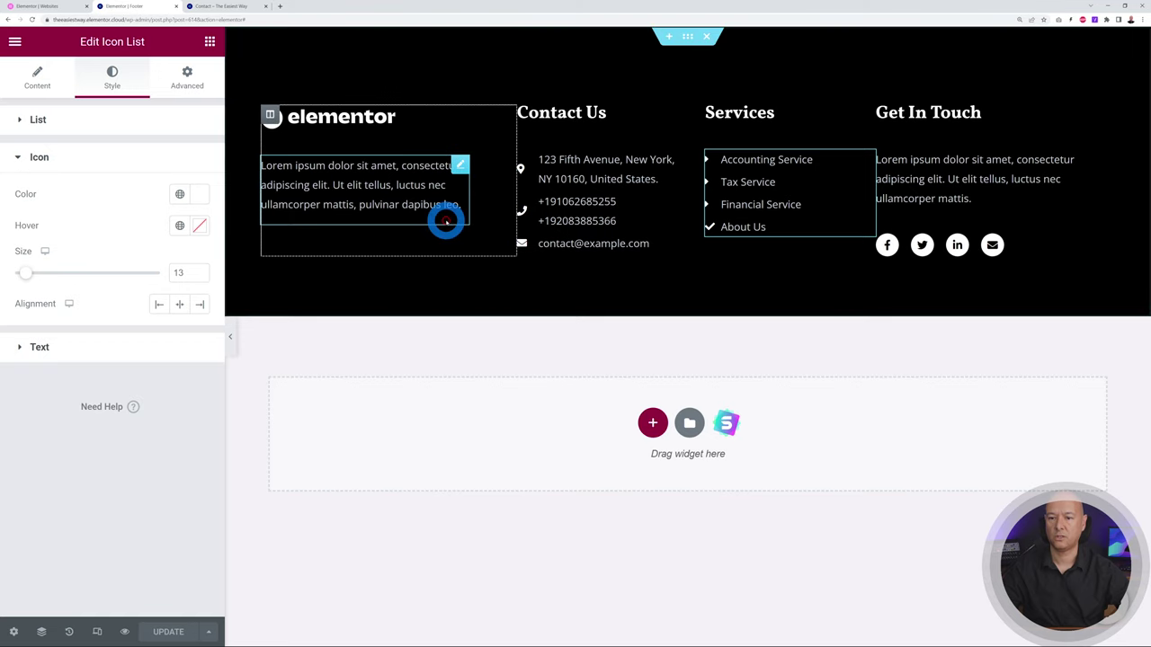
pyautogui.click(14, 42)
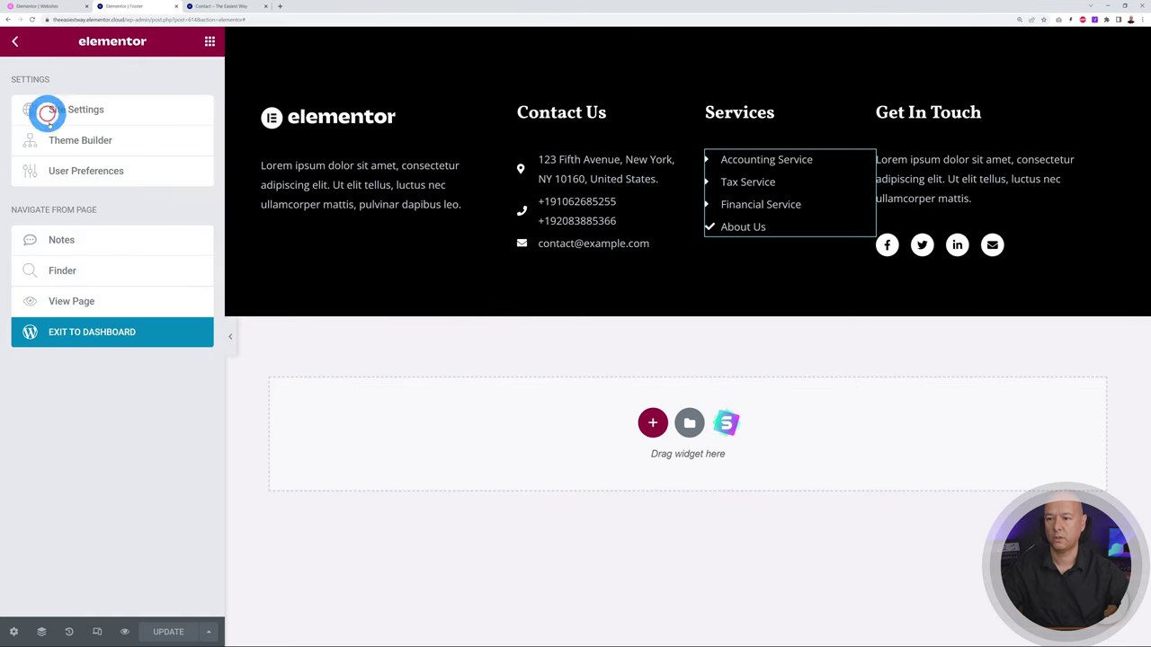
pyautogui.click(95, 335)
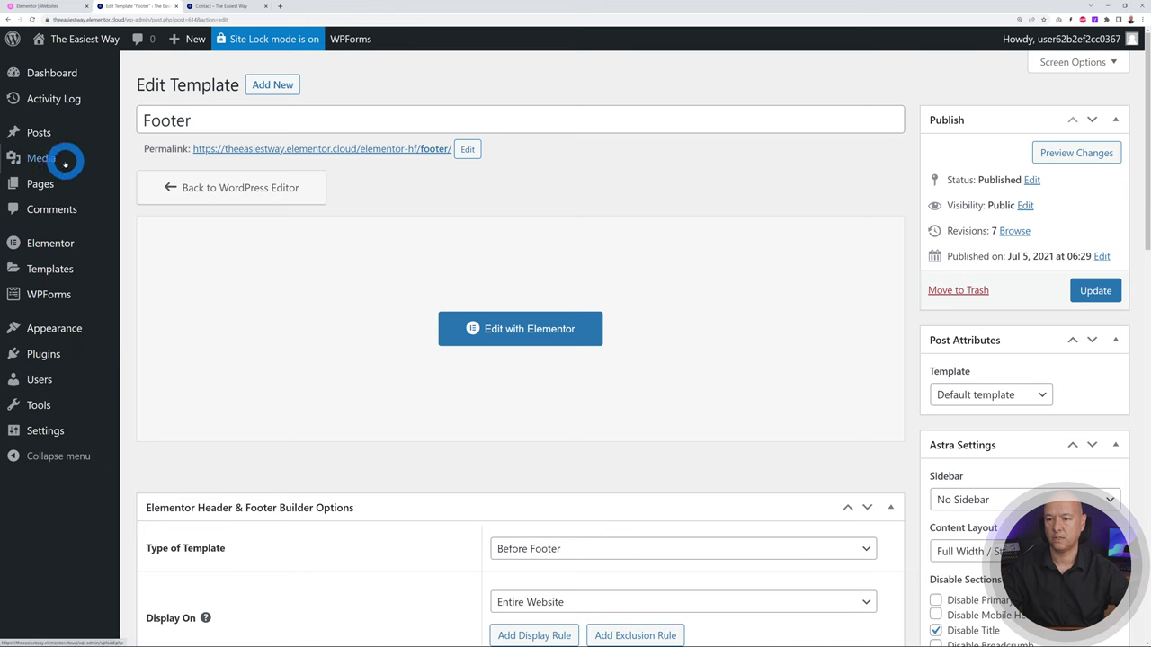
pyautogui.moveTo(41, 183)
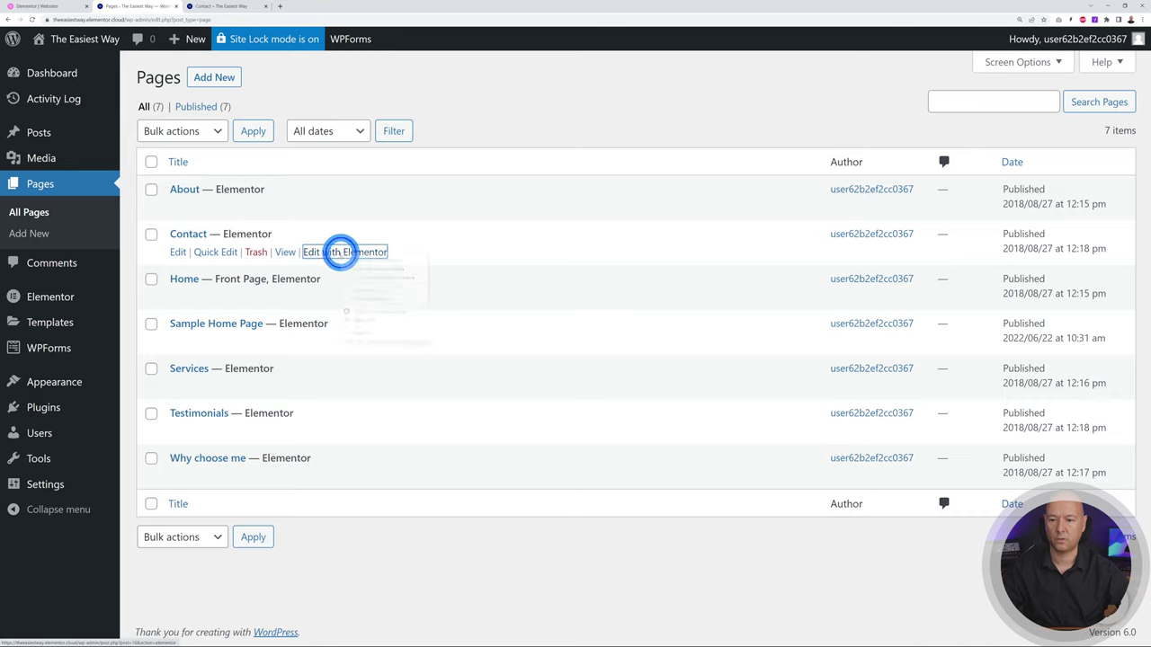
pyautogui.click(355, 267)
pyautogui.click(236, 7)
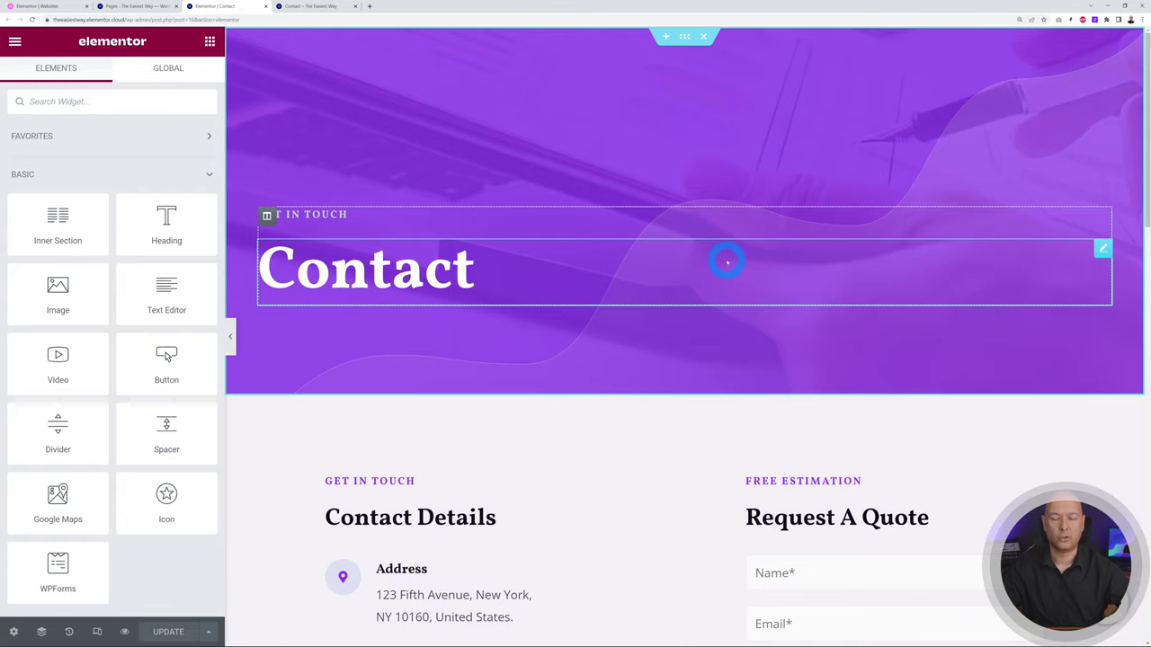
# - Inspect the settings of the Address icon box and the Request A Quote form on the Contact page
pyautogui.scroll(-3, 727, 261)
pyautogui.scroll(-1, 726, 262)
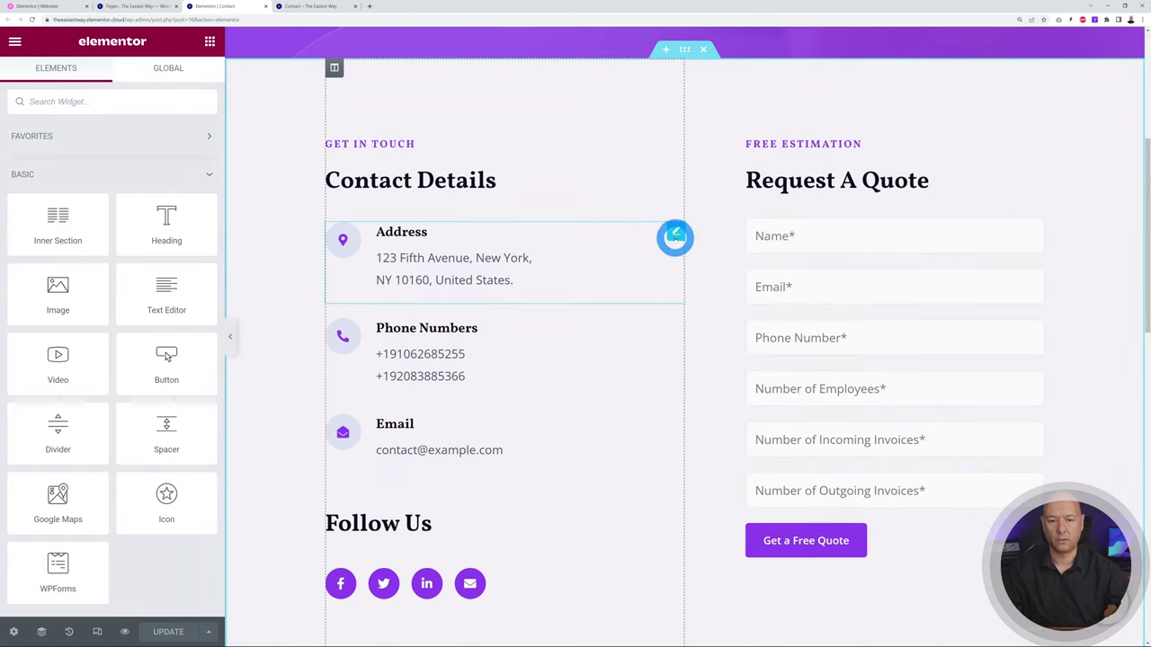
pyautogui.click(675, 233)
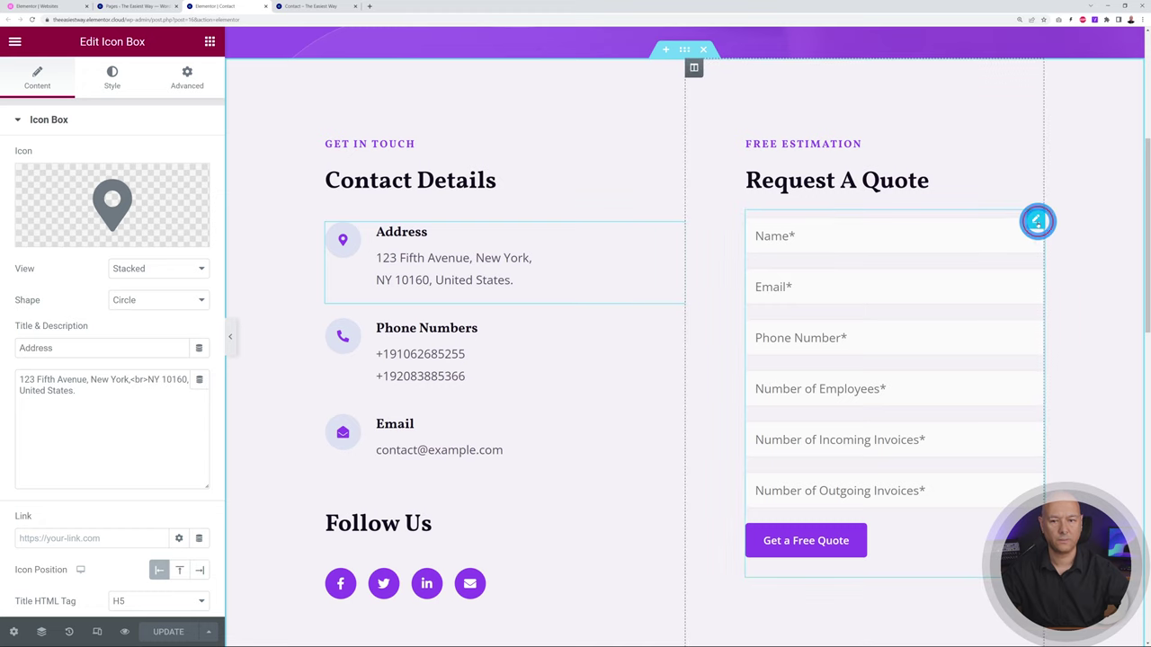
pyautogui.click(1037, 221)
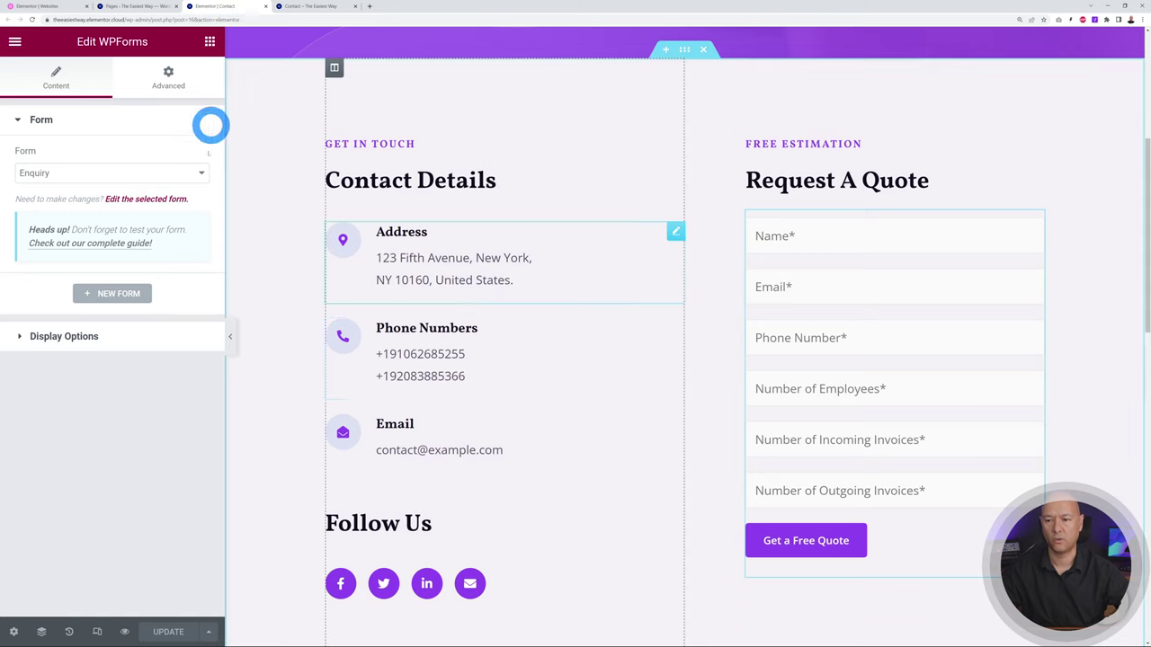
# - Return to the WordPress dashboard and open the Enquiry form in the WPForms builder
pyautogui.click(141, 7)
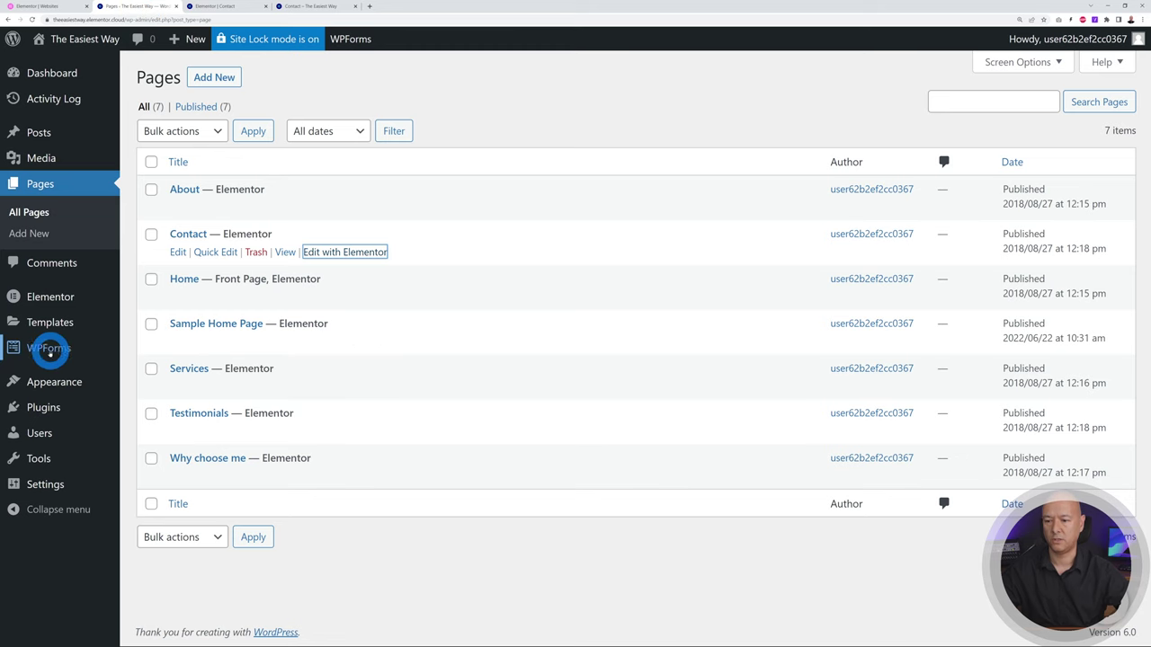
pyautogui.moveTo(50, 353)
pyautogui.click(50, 351)
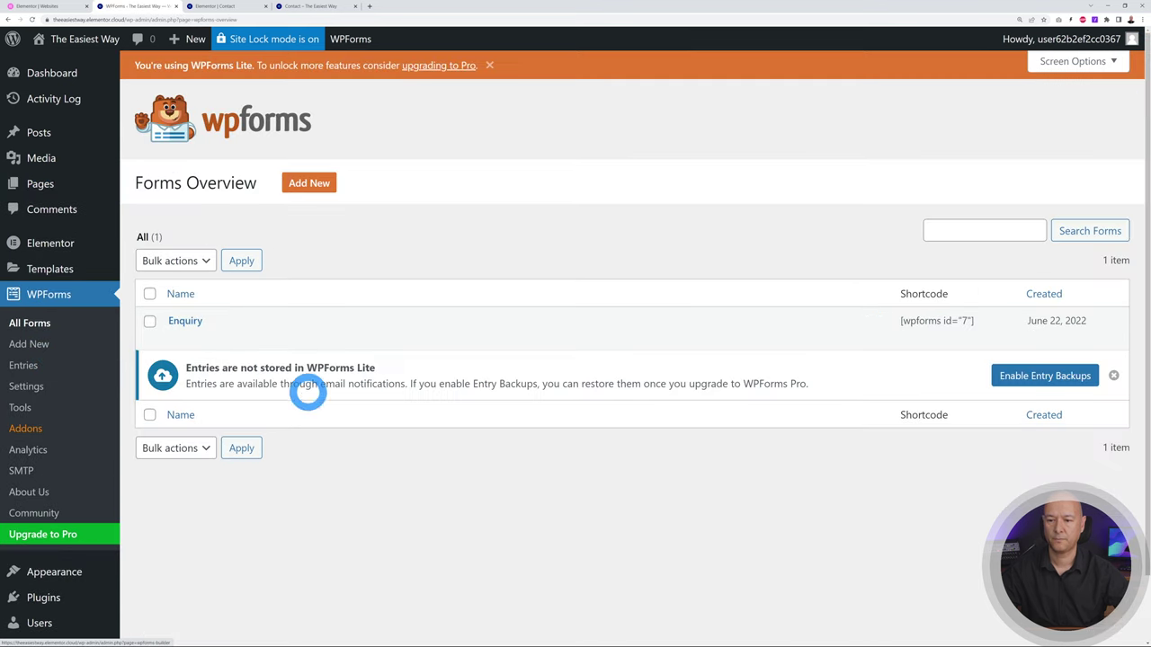
pyautogui.moveTo(194, 338)
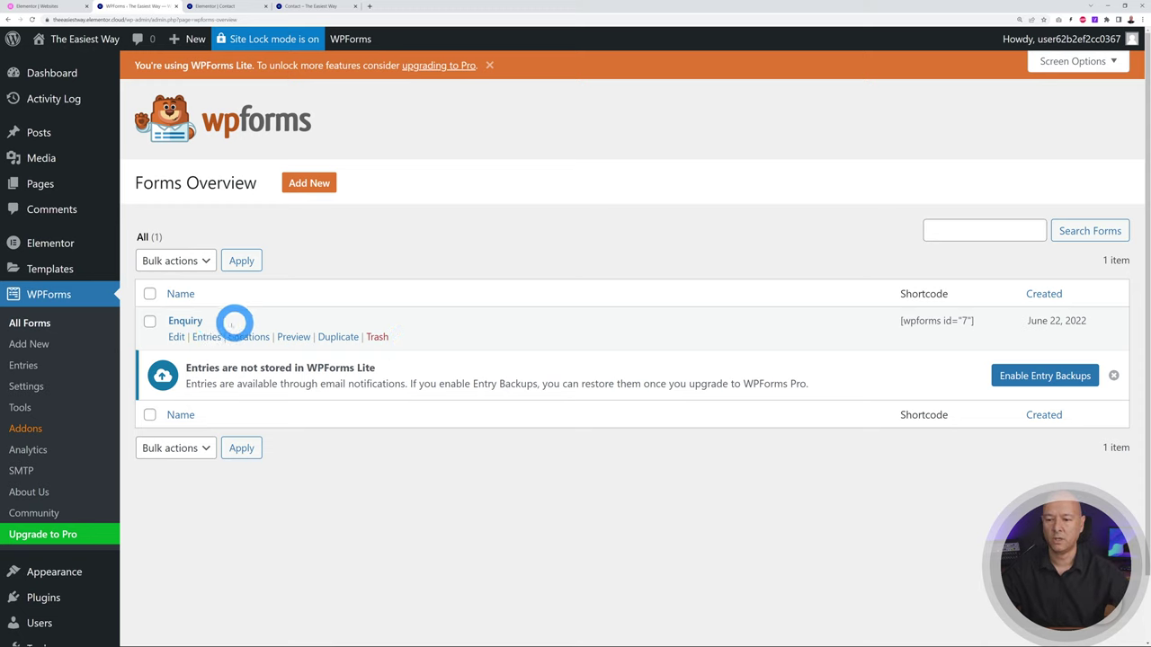
pyautogui.click(191, 321)
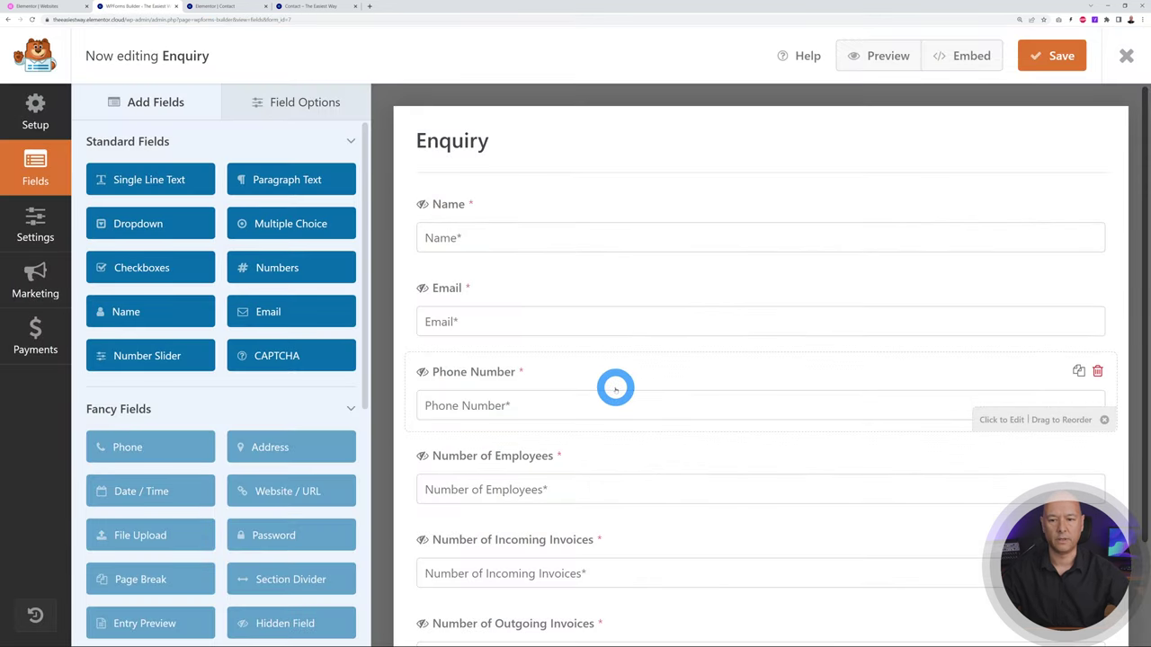
# - Delete the Number of Outgoing Invoices, Number of Incoming Invoices and Number of Employees fields from the Enquiry form
pyautogui.scroll(-2, 614, 387)
pyautogui.scroll(2, 615, 387)
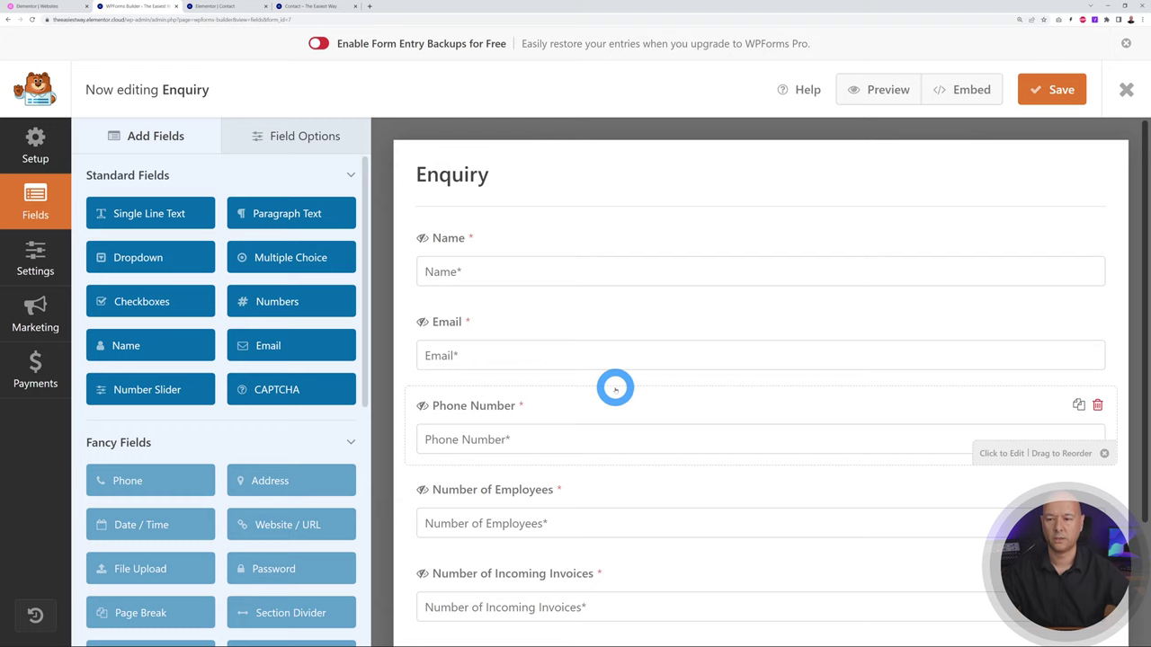
pyautogui.scroll(-1, 642, 380)
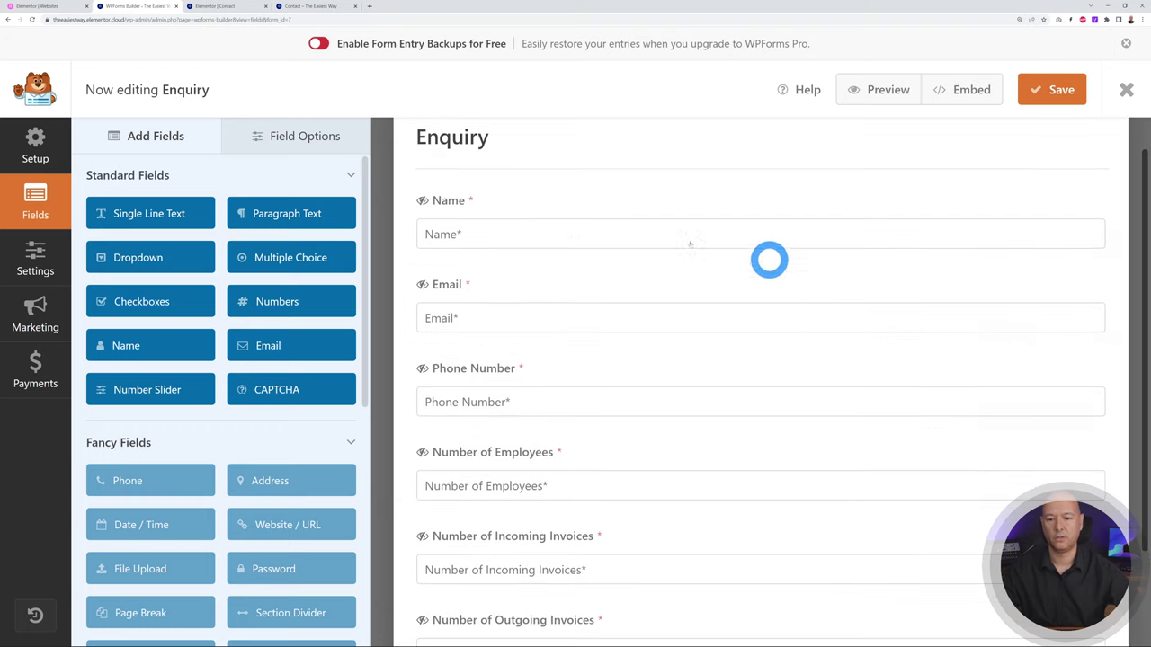
pyautogui.scroll(-3, 577, 301)
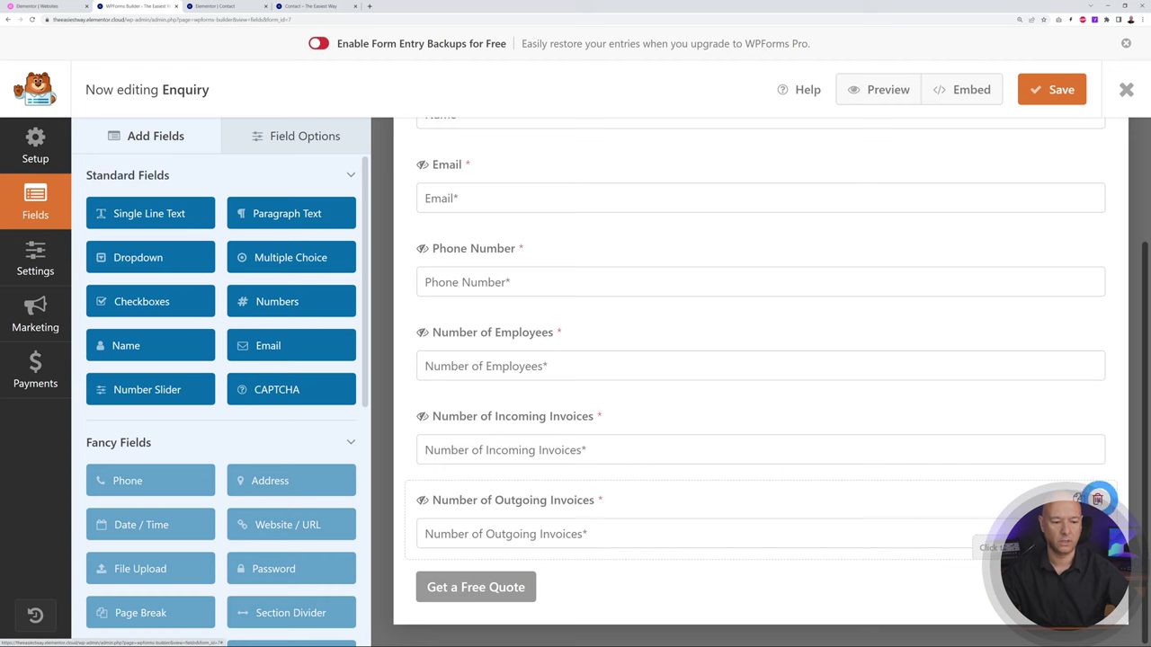
pyautogui.click(1097, 499)
pyautogui.click(536, 385)
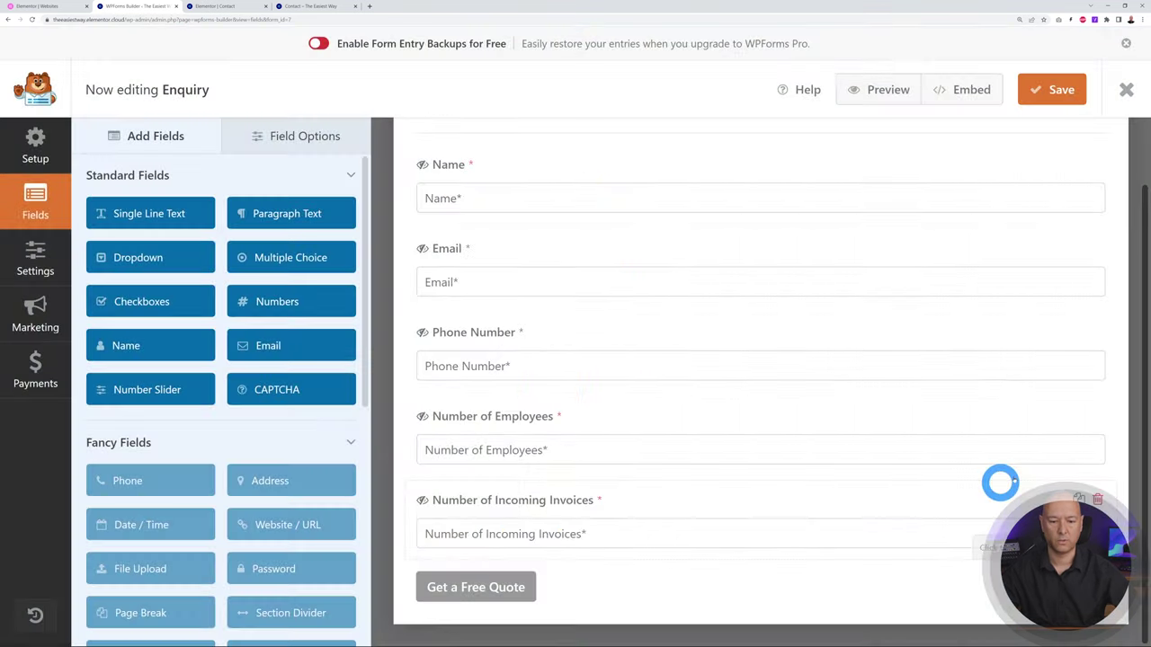
pyautogui.click(1097, 498)
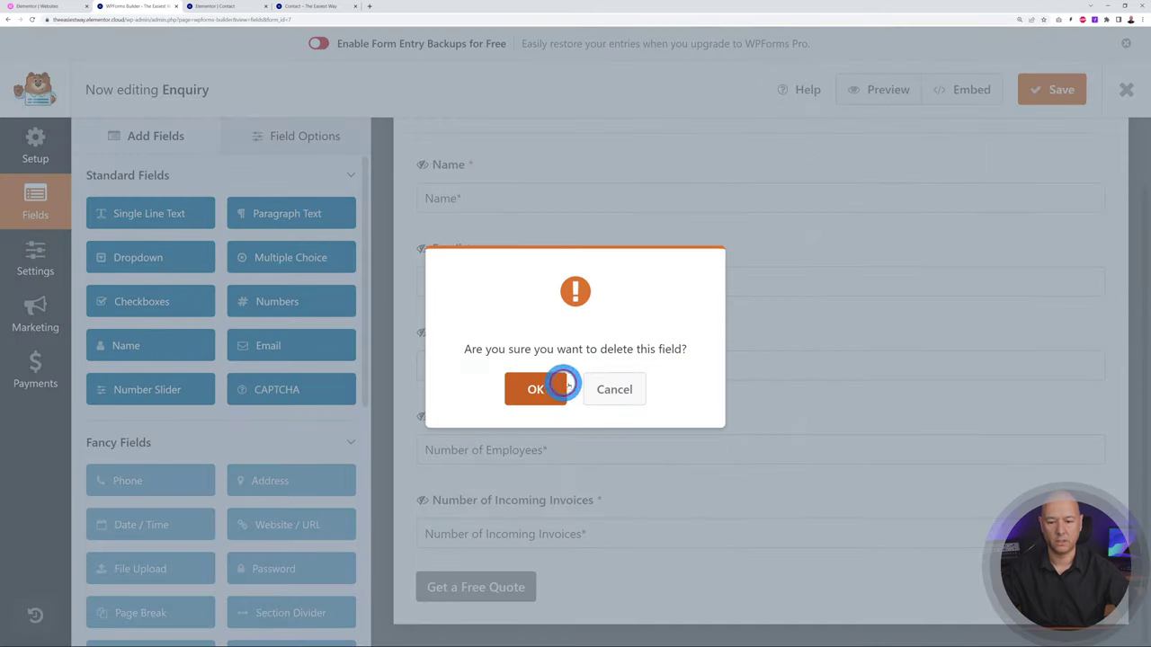
pyautogui.click(553, 387)
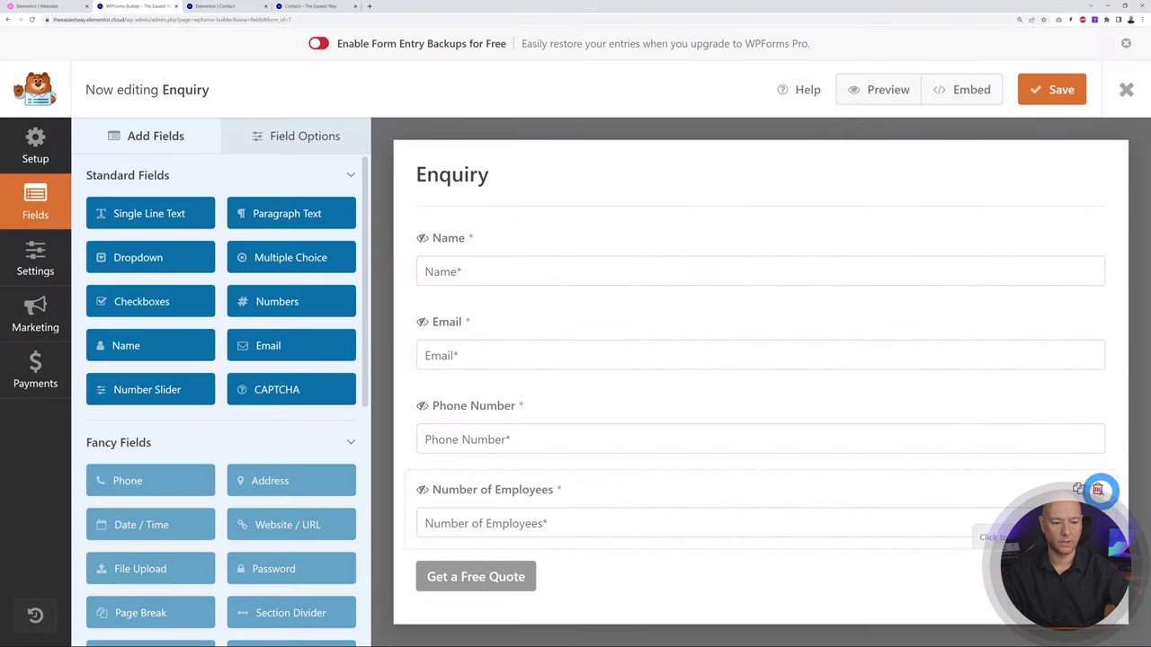
pyautogui.click(1097, 490)
pyautogui.click(537, 388)
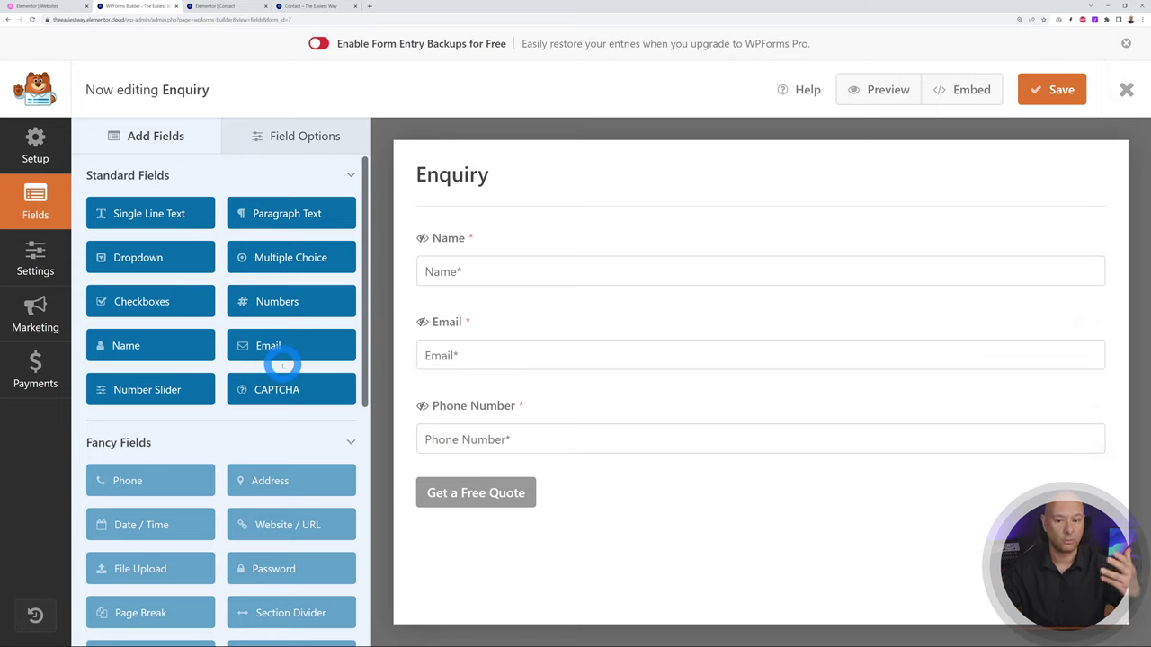
# - Add a Paragraph Text field below Phone Number and label it "Your Enquiry"
pyautogui.moveTo(303, 216); pyautogui.dragTo(599, 504)
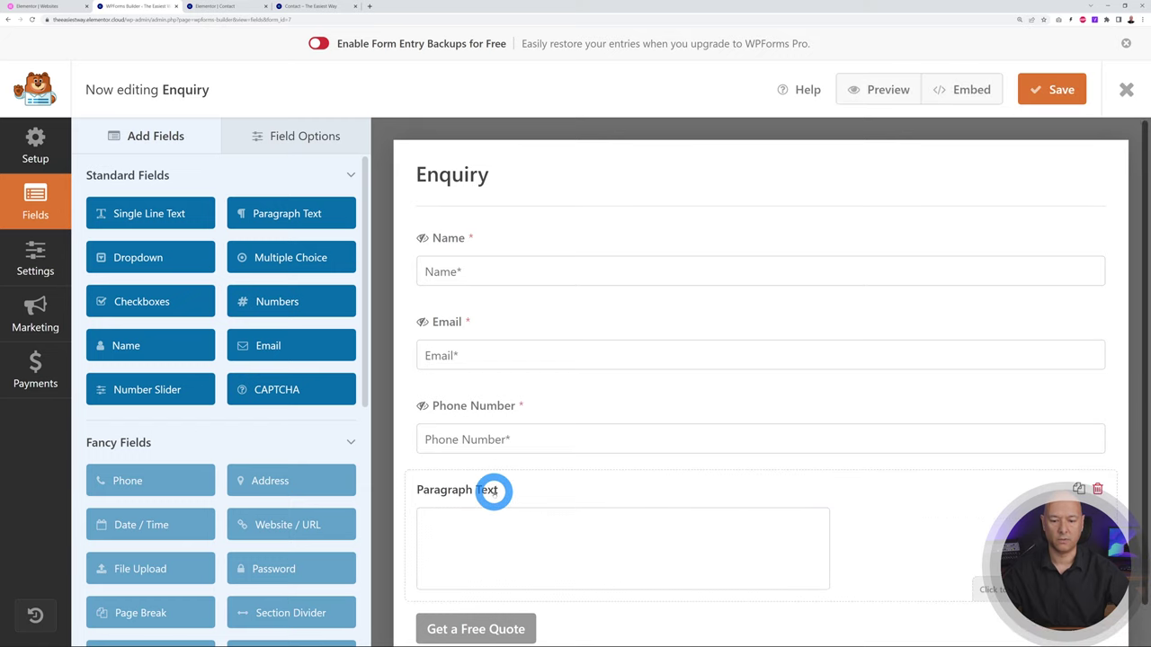
pyautogui.click(494, 491)
pyautogui.tripleClick(92, 258)
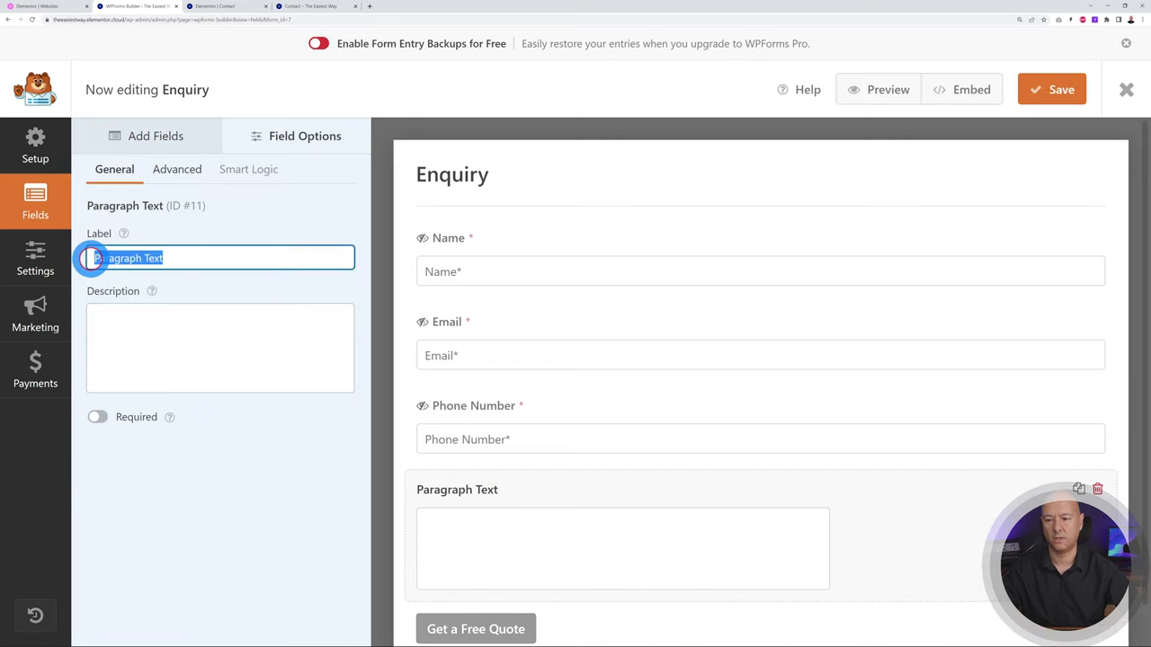
pyautogui.write('Your Enquiry')
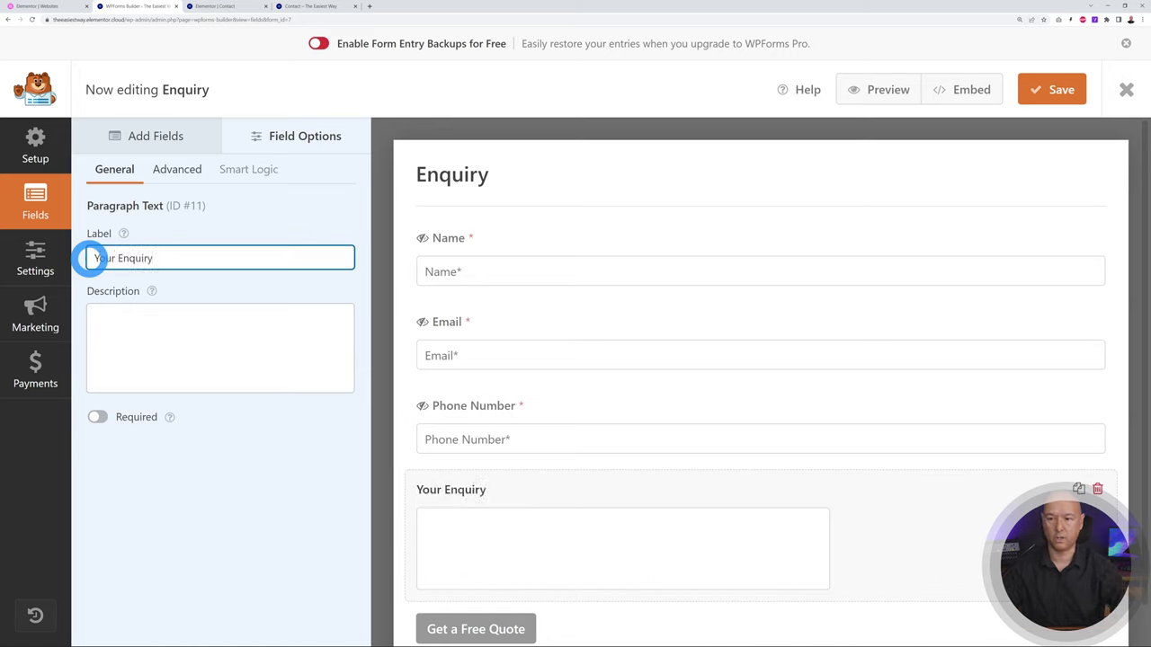
# - Give the Your Enquiry field the description "Type your enquiry here. We'll get back to you very soon" and make it required
pyautogui.click(155, 341)
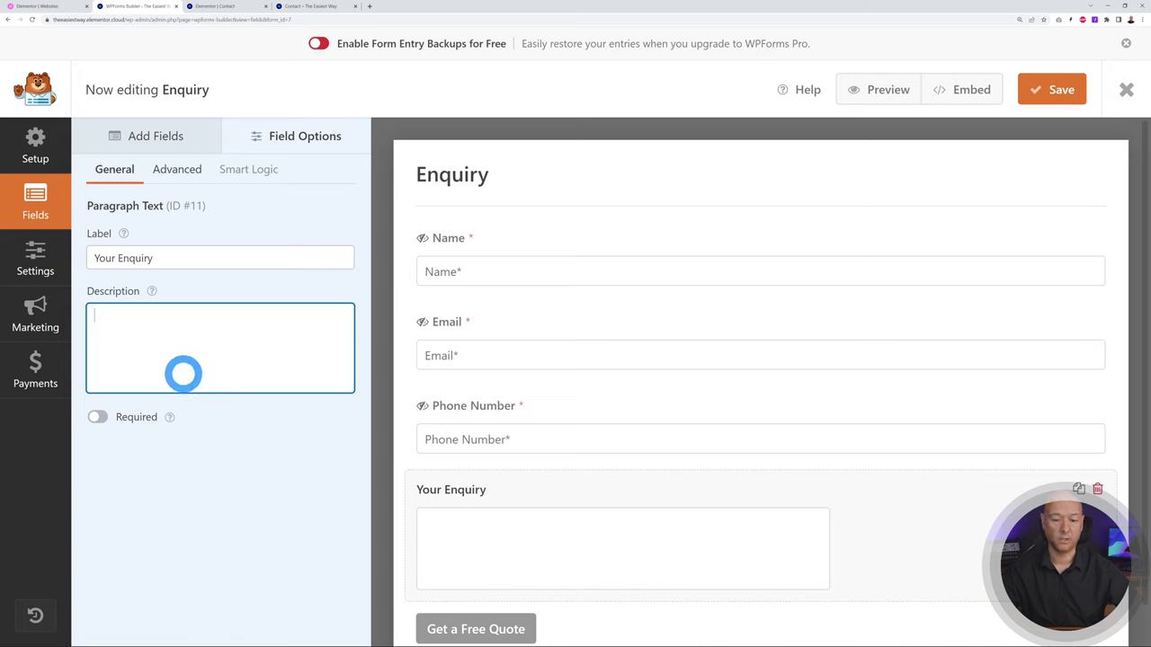
pyautogui.write("Type your enquiry here. We'll get back to you very soon")
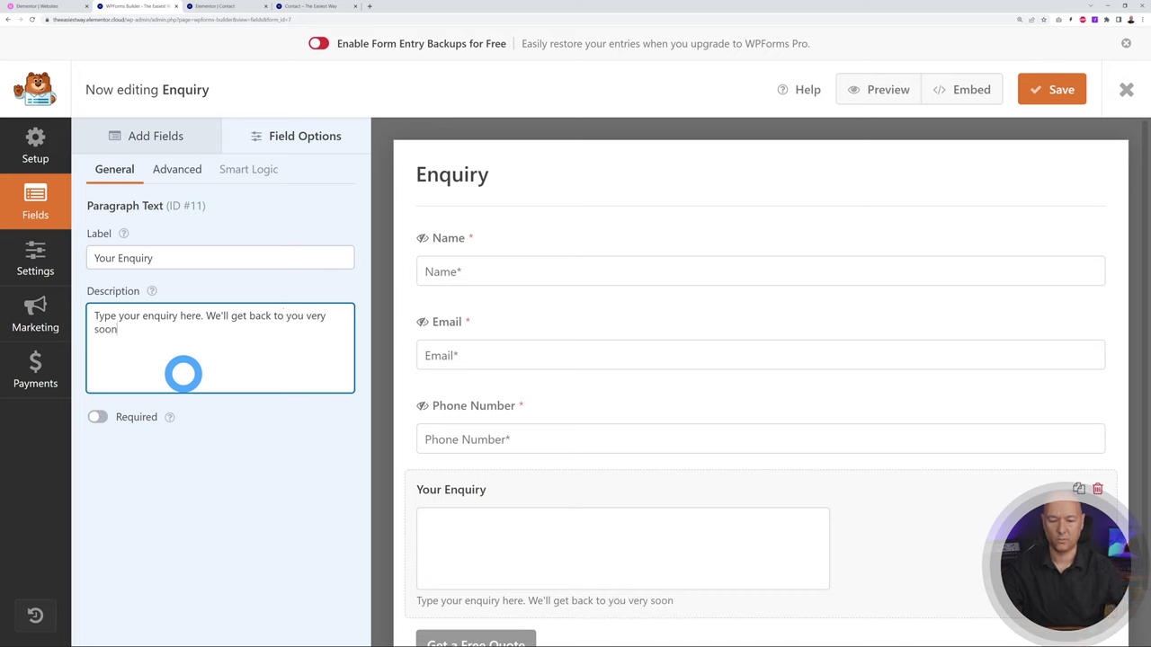
pyautogui.click(256, 479)
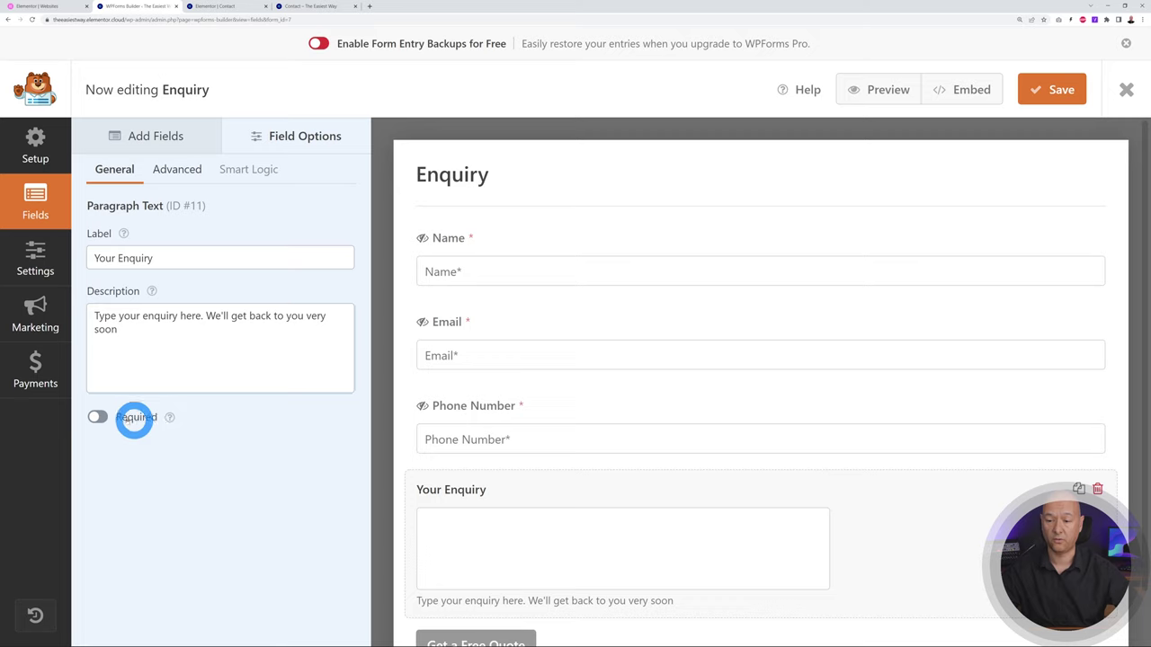
pyautogui.click(100, 416)
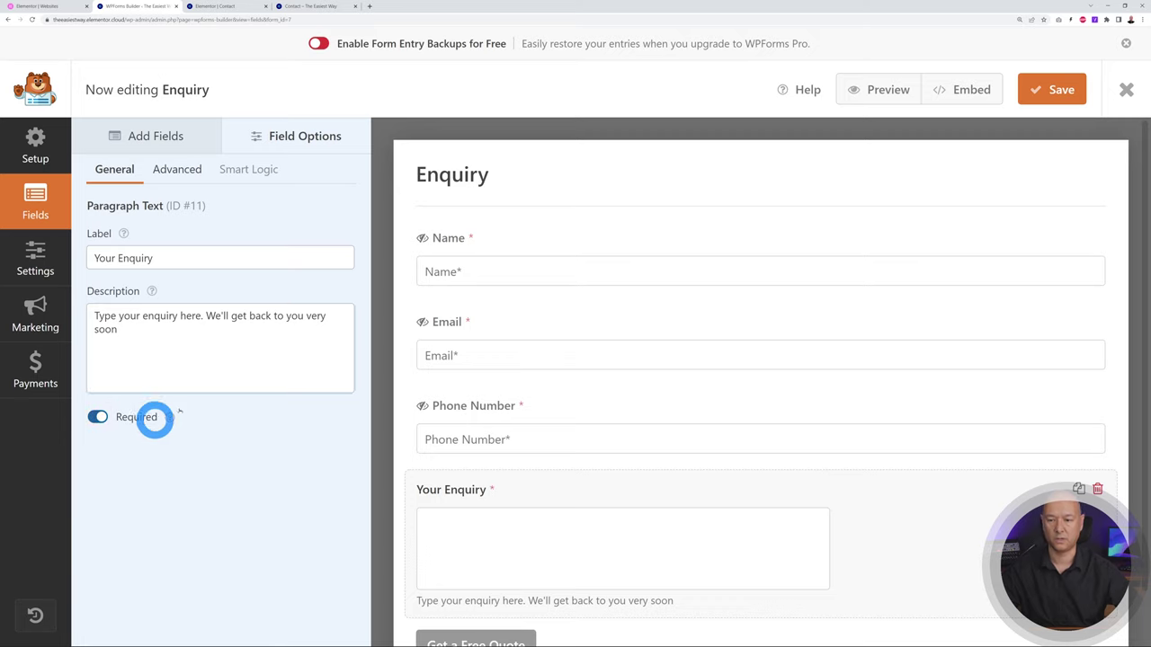
# - Save the Enquiry form, set its default notification's Send To Email Address to the business e-mail, and save again
pyautogui.click(1048, 90)
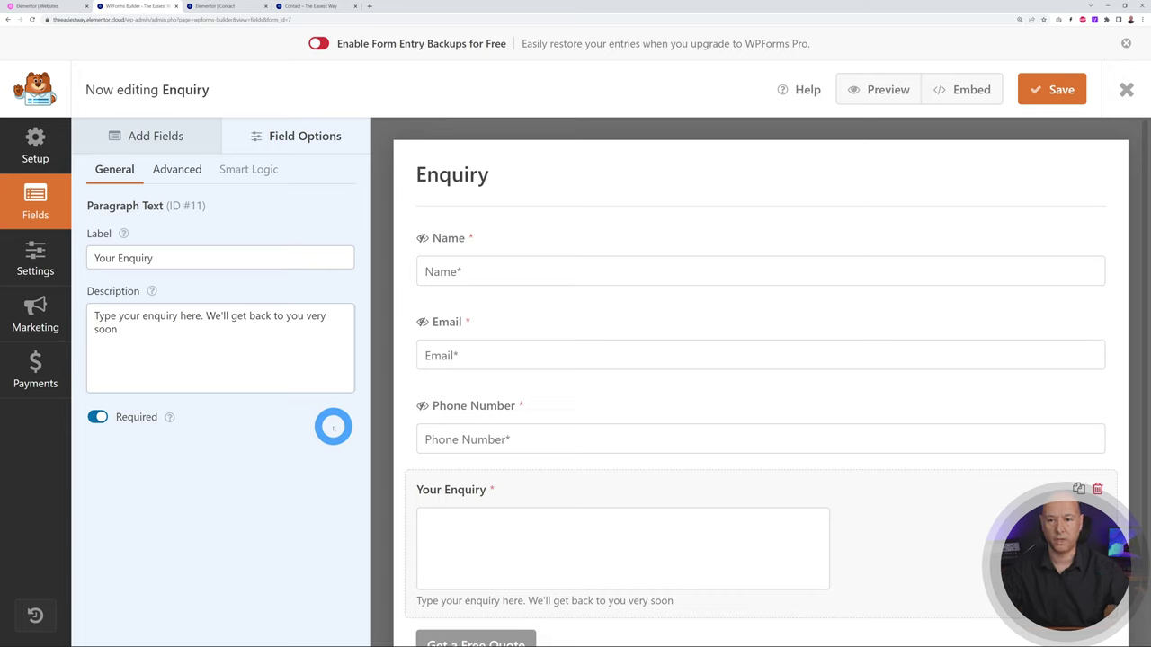
pyautogui.click(36, 260)
pyautogui.click(154, 183)
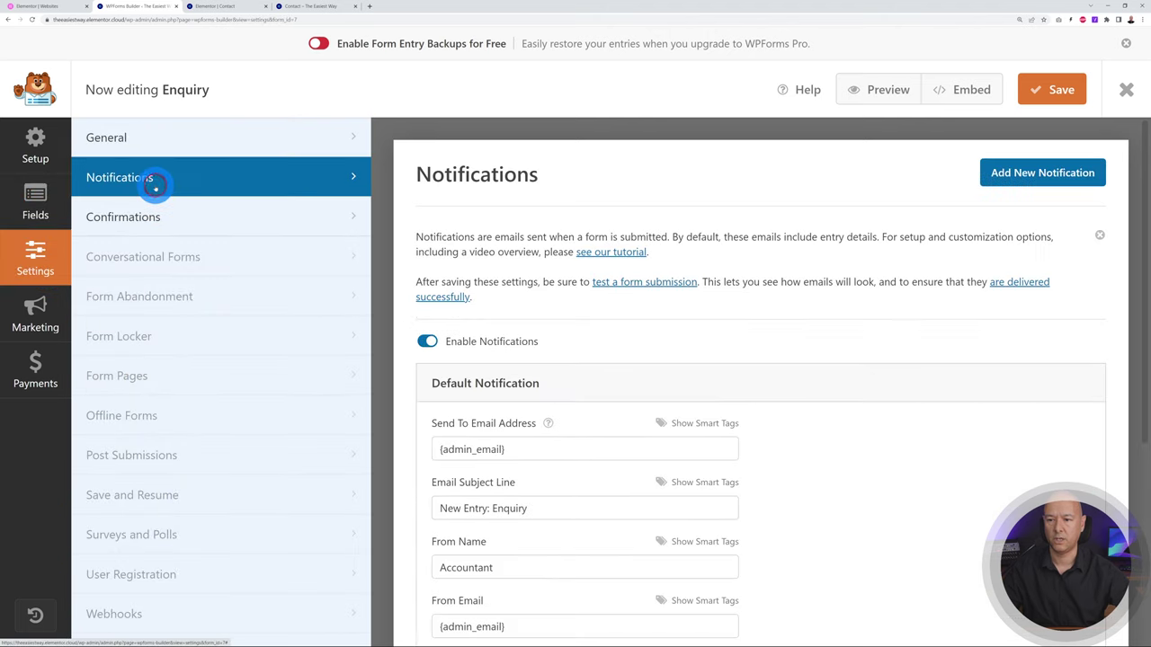
pyautogui.scroll(-2, 746, 377)
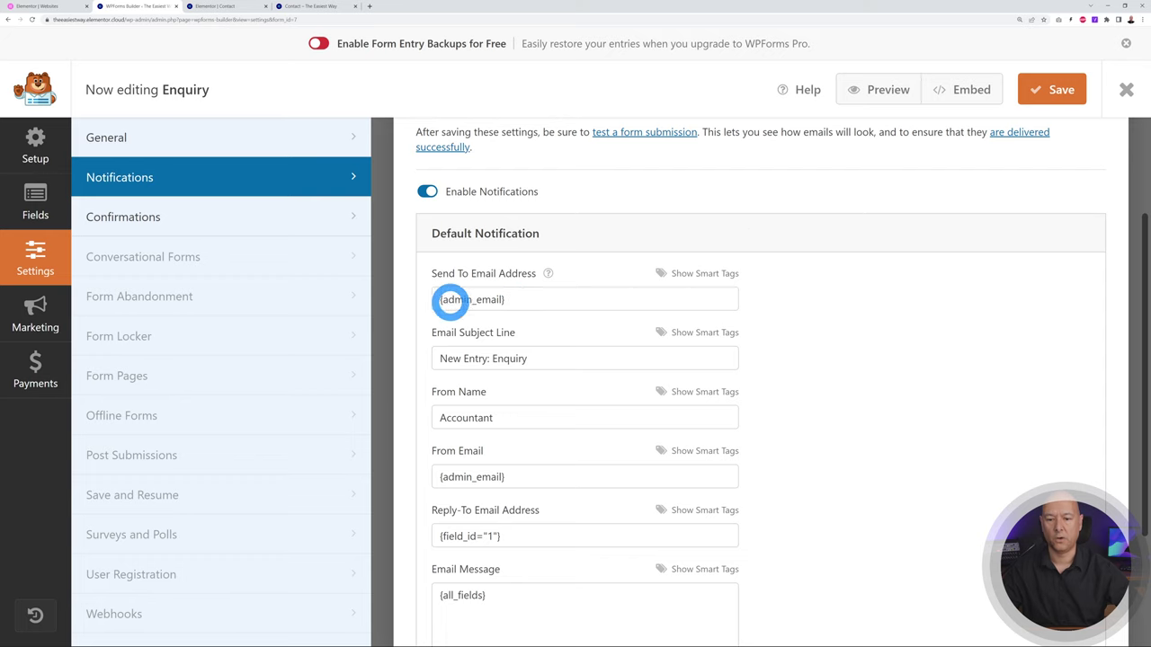
pyautogui.moveTo(437, 300); pyautogui.dragTo(556, 306)
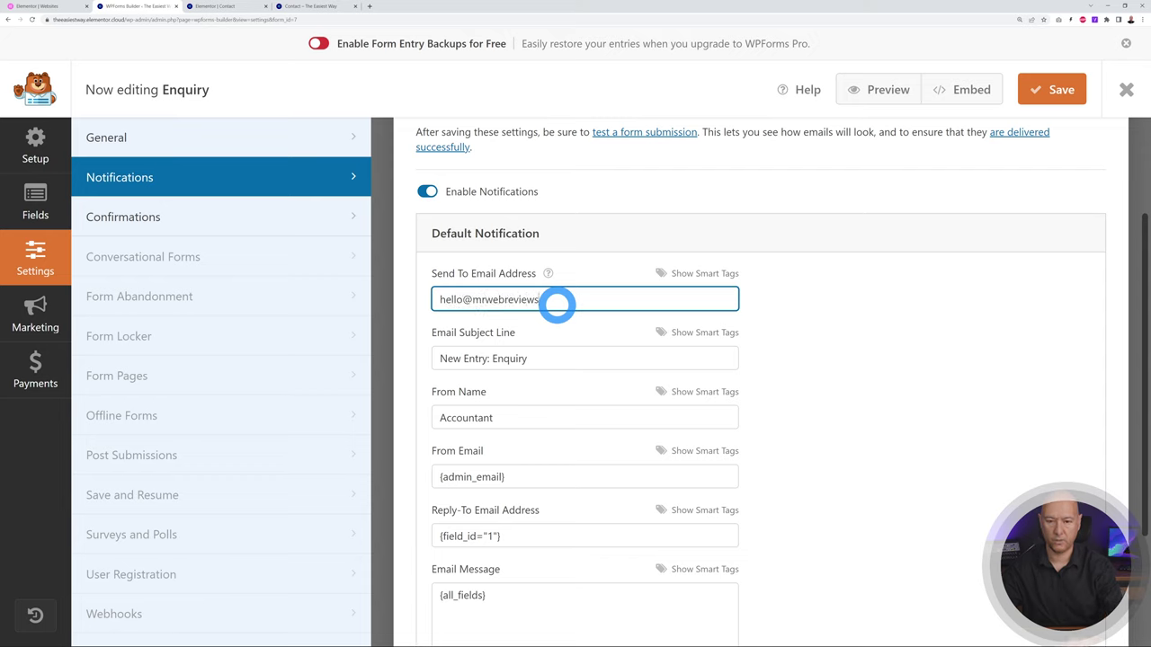
pyautogui.click(1041, 93)
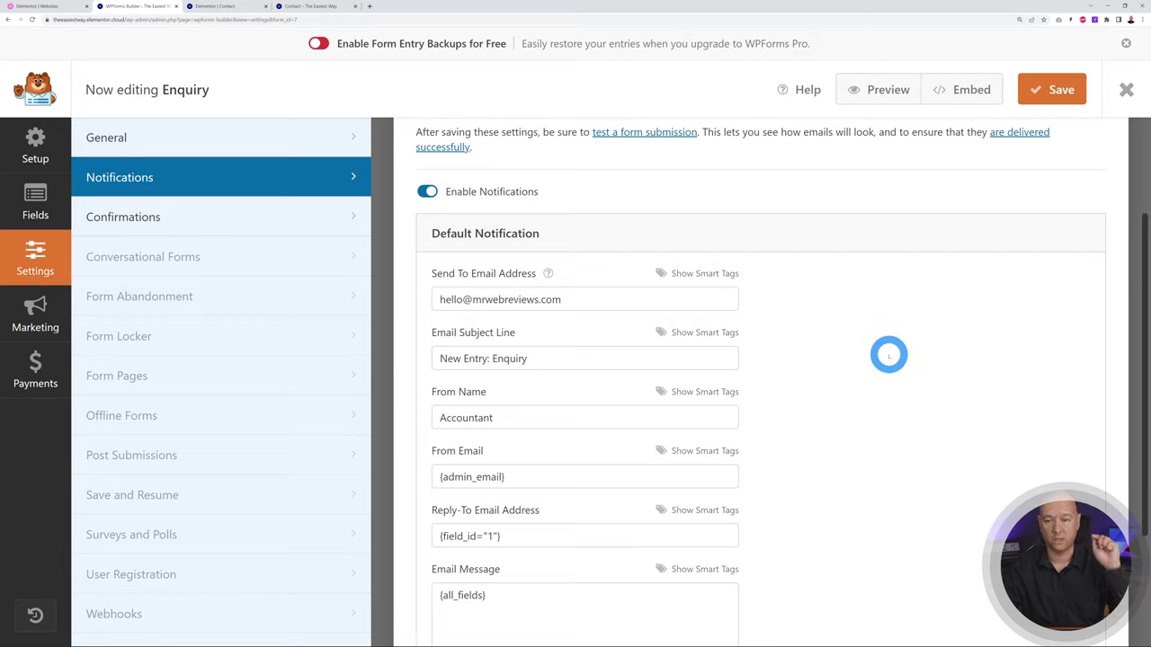
# - Return to the Contact page in the Elementor editor and reload it to load the updated Enquiry form
pyautogui.click(225, 7)
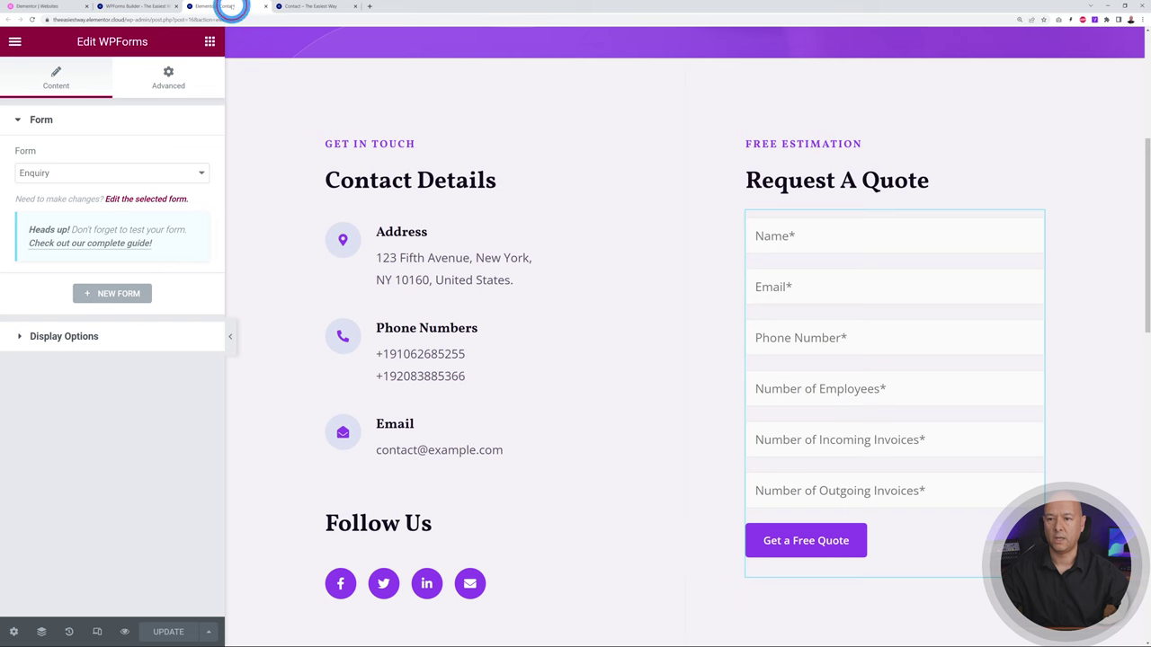
pyautogui.click(32, 19)
pyautogui.scroll(-3, 683, 332)
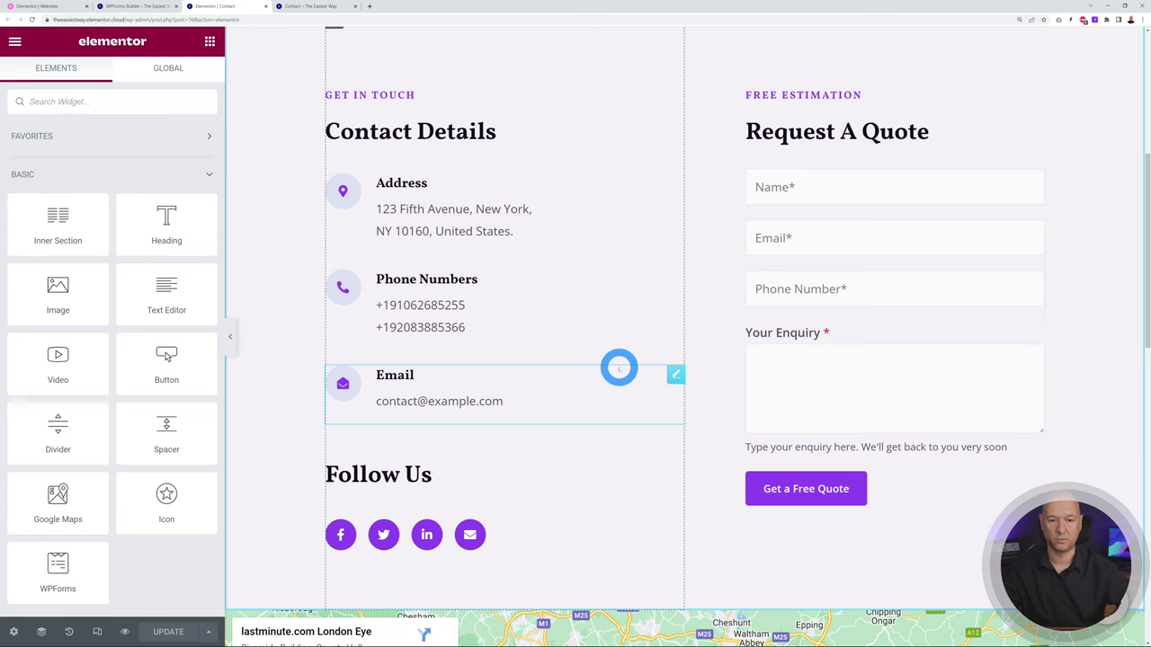
# - Delete the Google map section below the contact details and restore it through the editing history
pyautogui.scroll(-4, 620, 366)
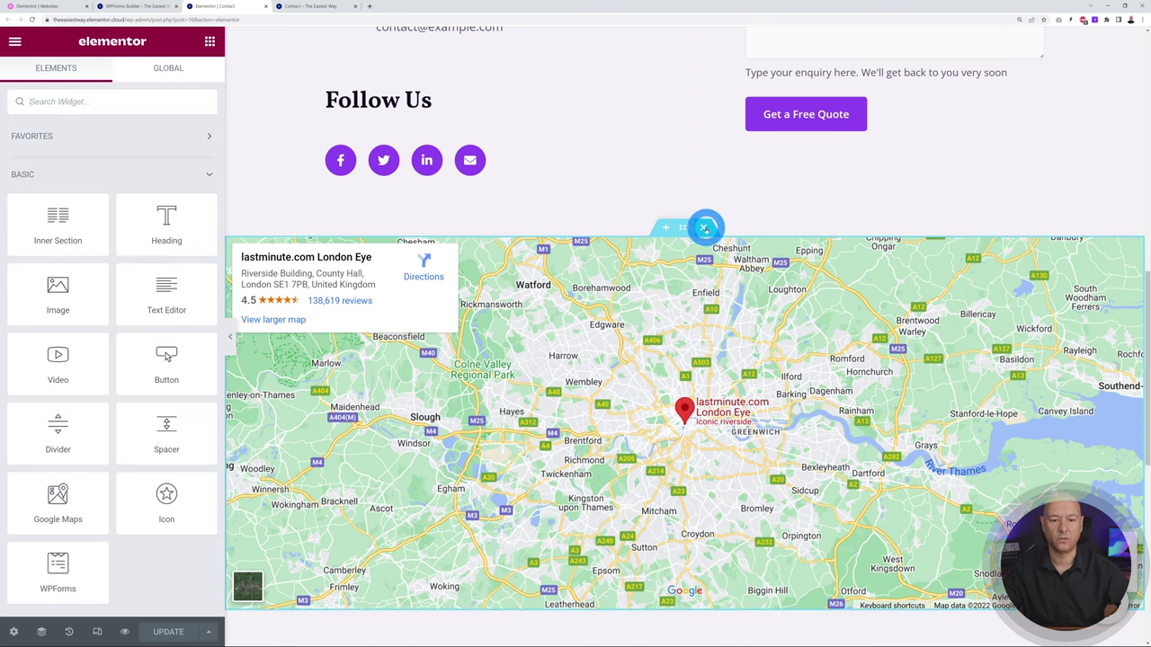
pyautogui.click(704, 227)
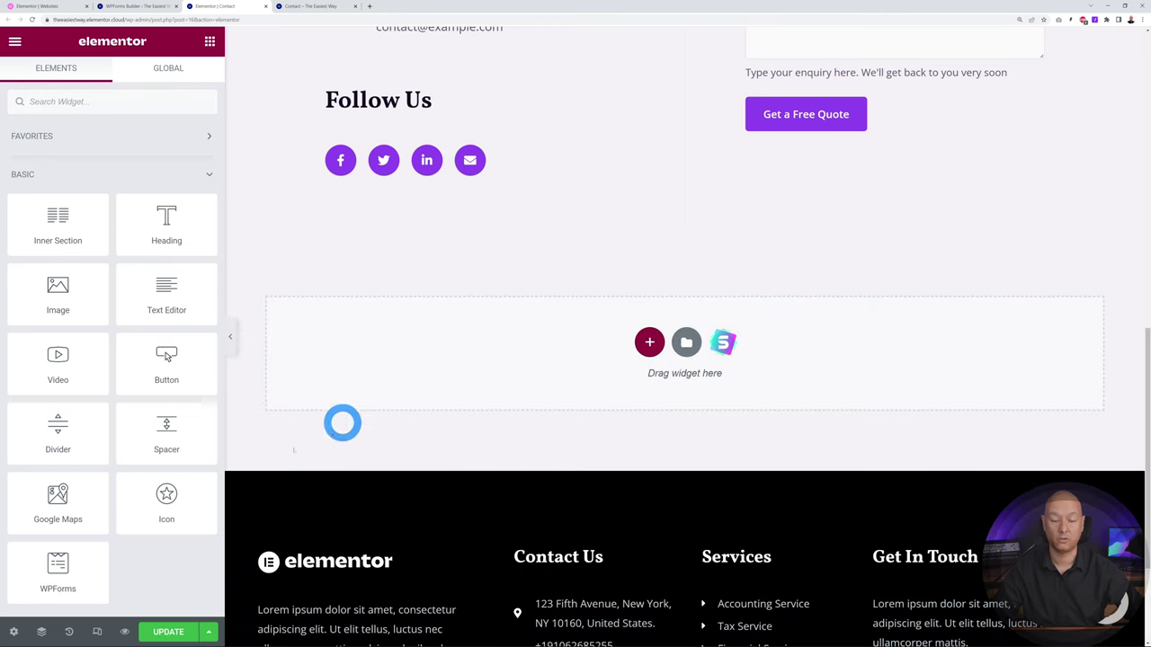
pyautogui.click(68, 631)
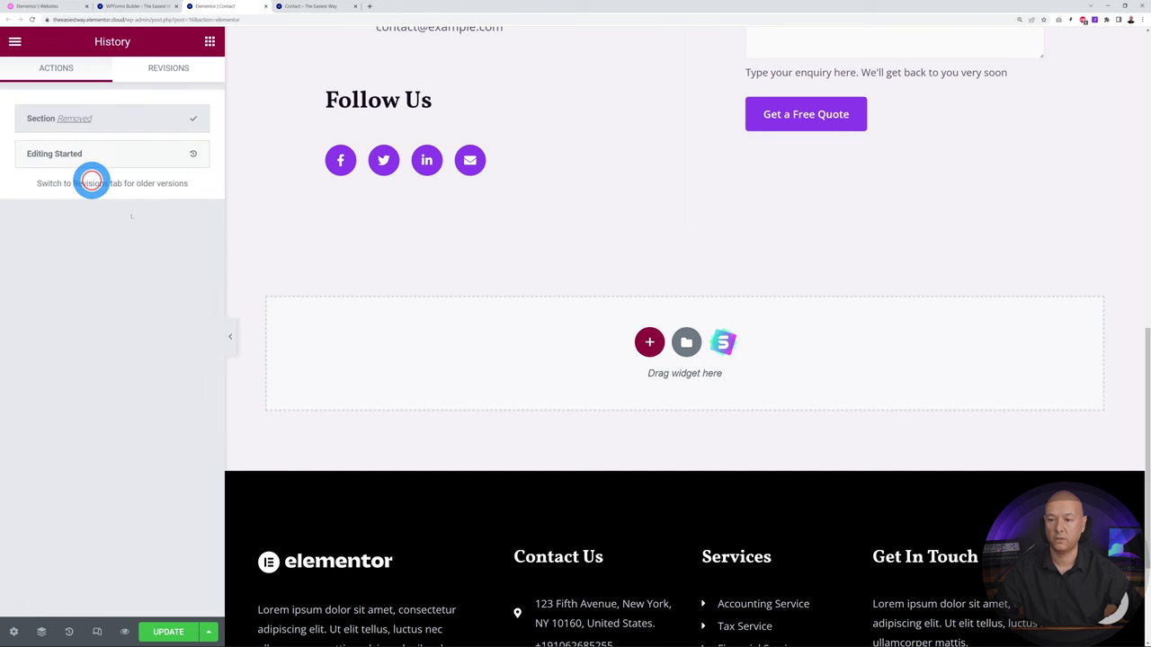
pyautogui.click(85, 155)
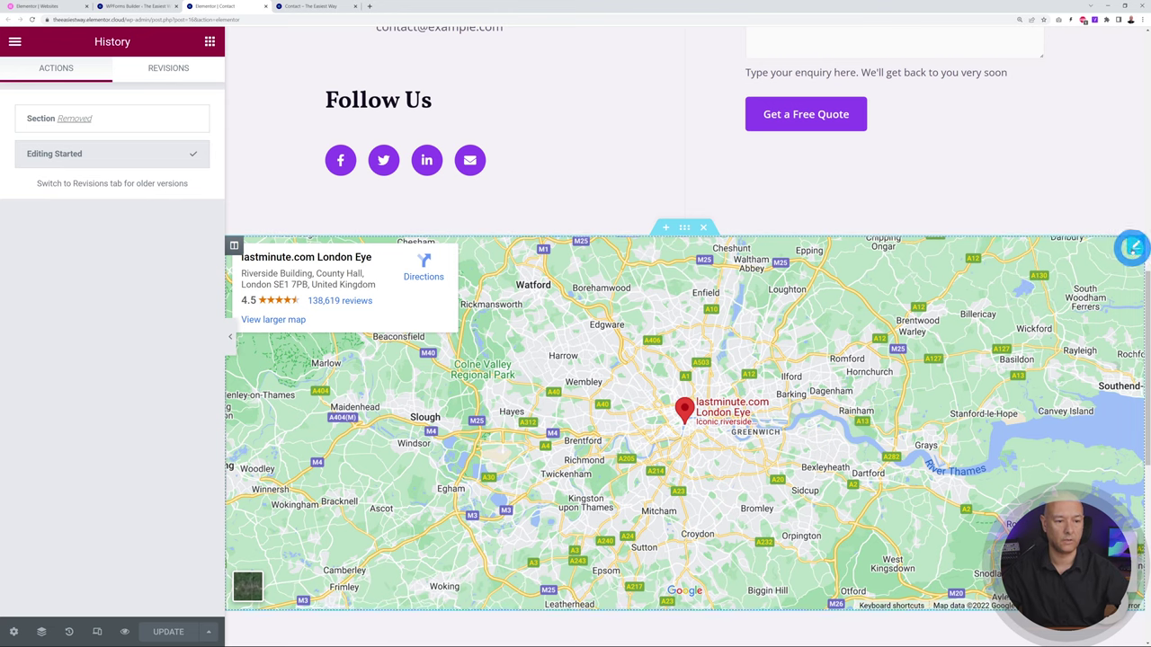
# - Replace the London Eye location of the Google Maps widget with the business's New York street address
pyautogui.click(1131, 247)
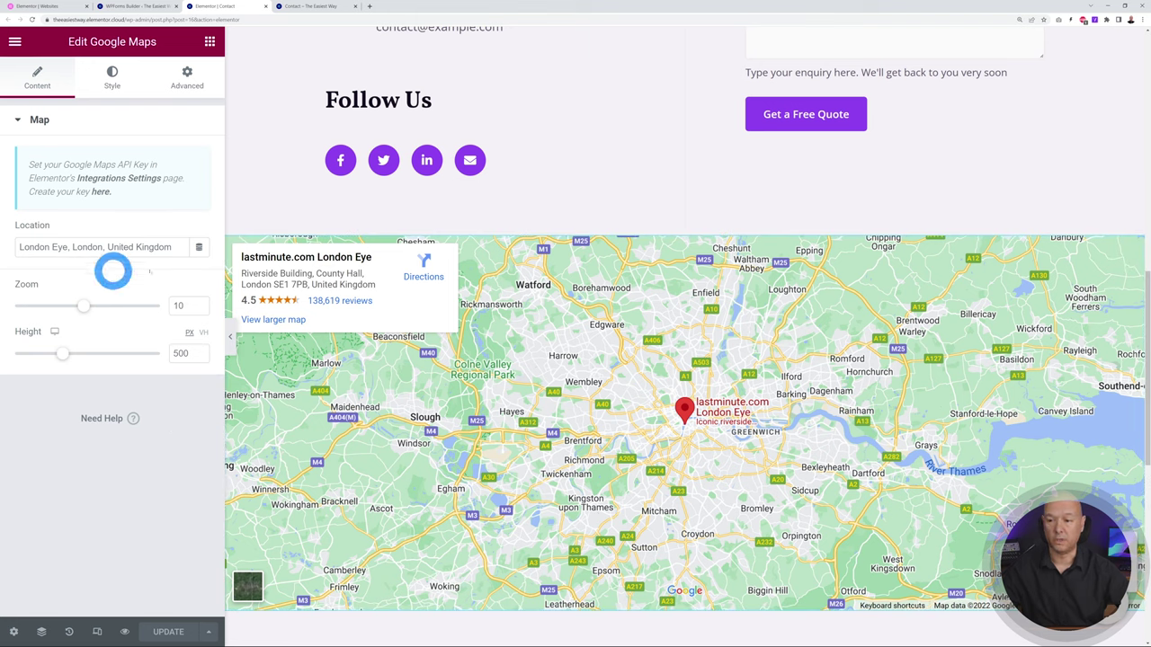
pyautogui.doubleClick(111, 247)
pyautogui.tripleClick(112, 248)
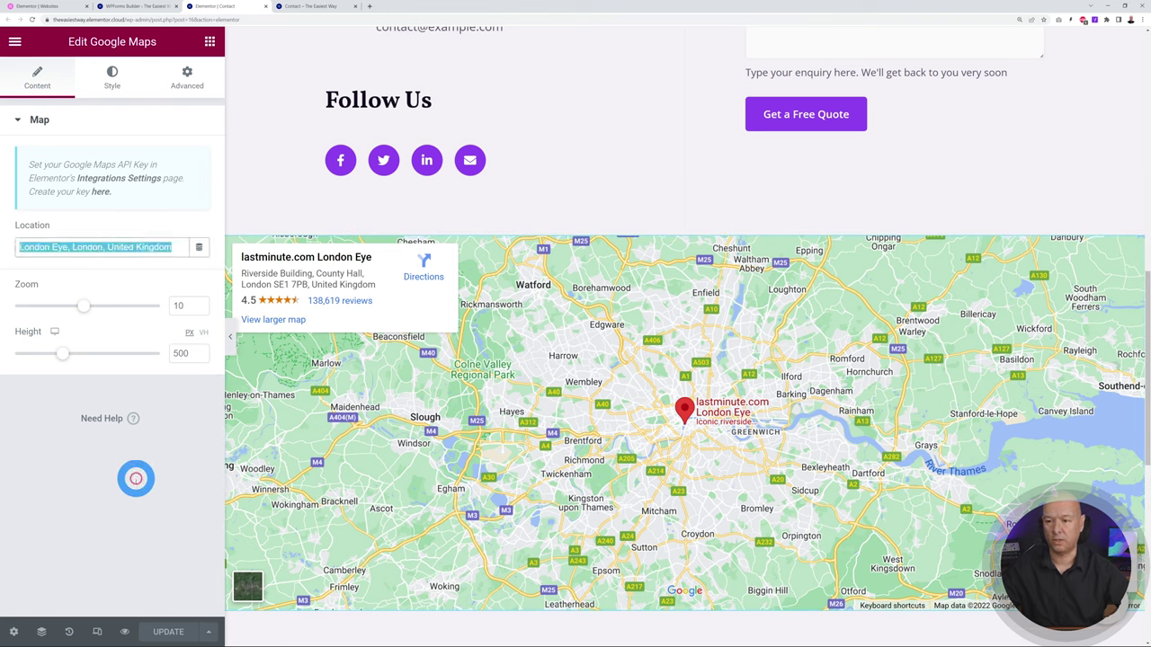
pyautogui.hotkey('ctrl', 'v')
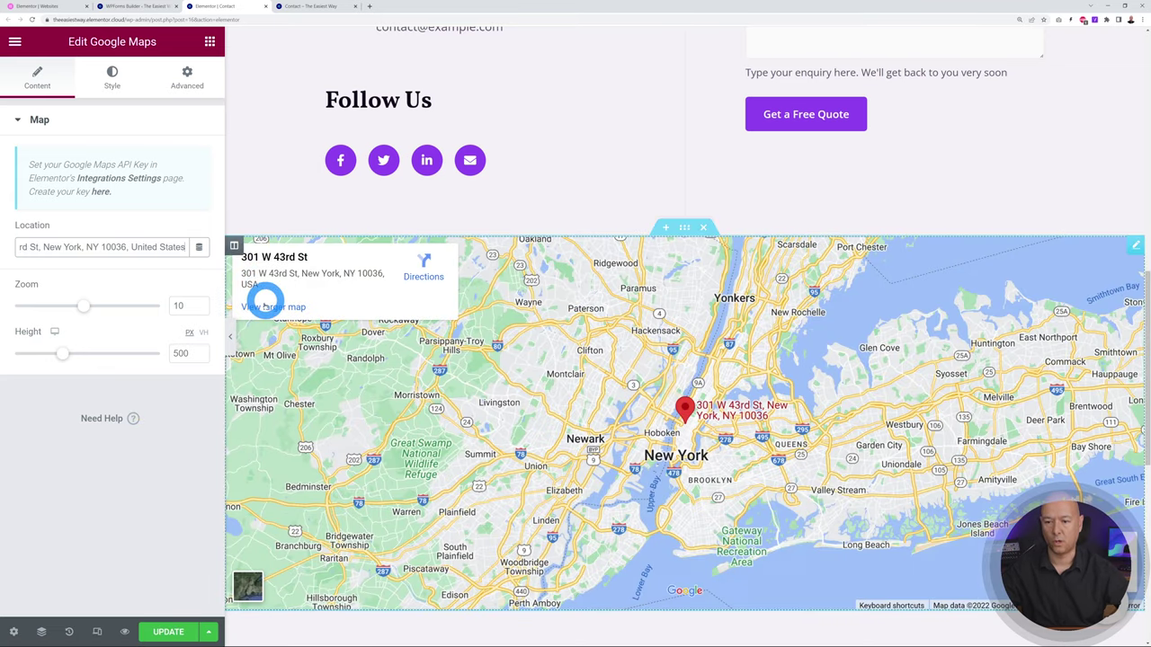
pyautogui.click(864, 480)
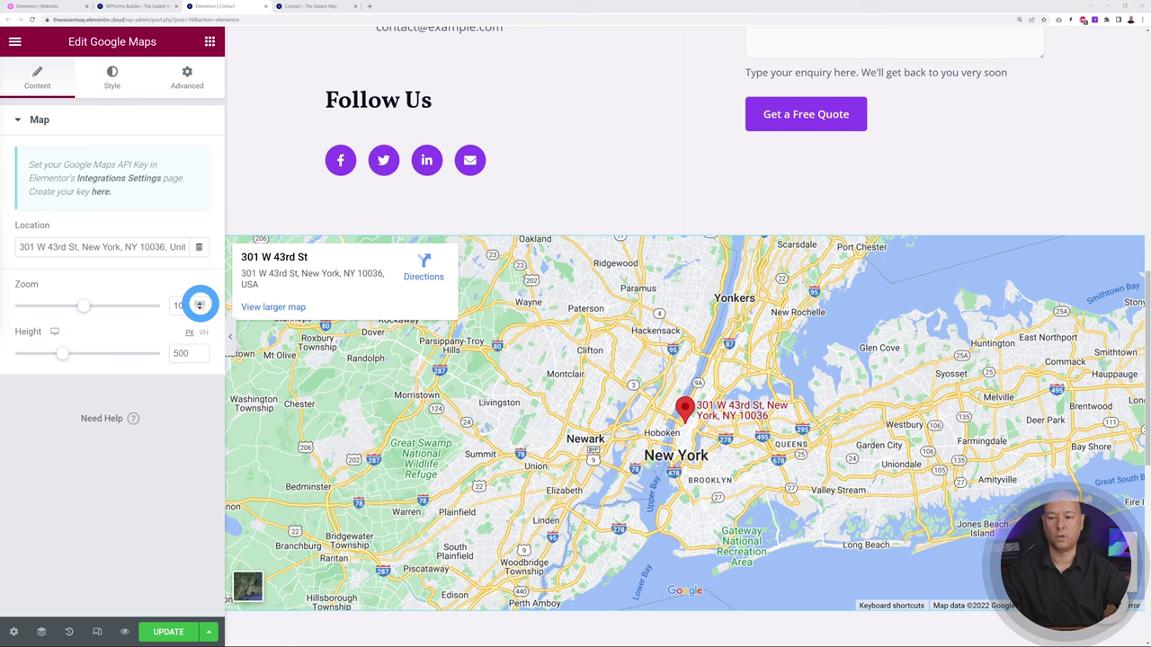
# - Set the map's zoom to 14 and update the Contact page
pyautogui.click(200, 302)
pyautogui.click(199, 302)
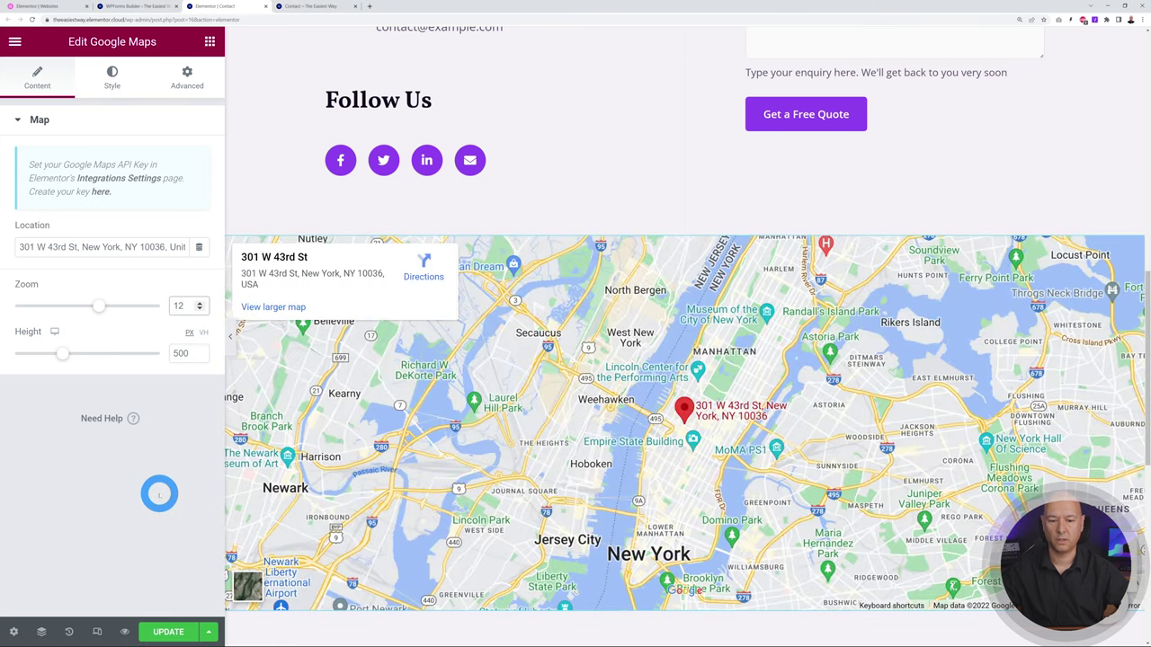
pyautogui.click(200, 303)
pyautogui.click(200, 302)
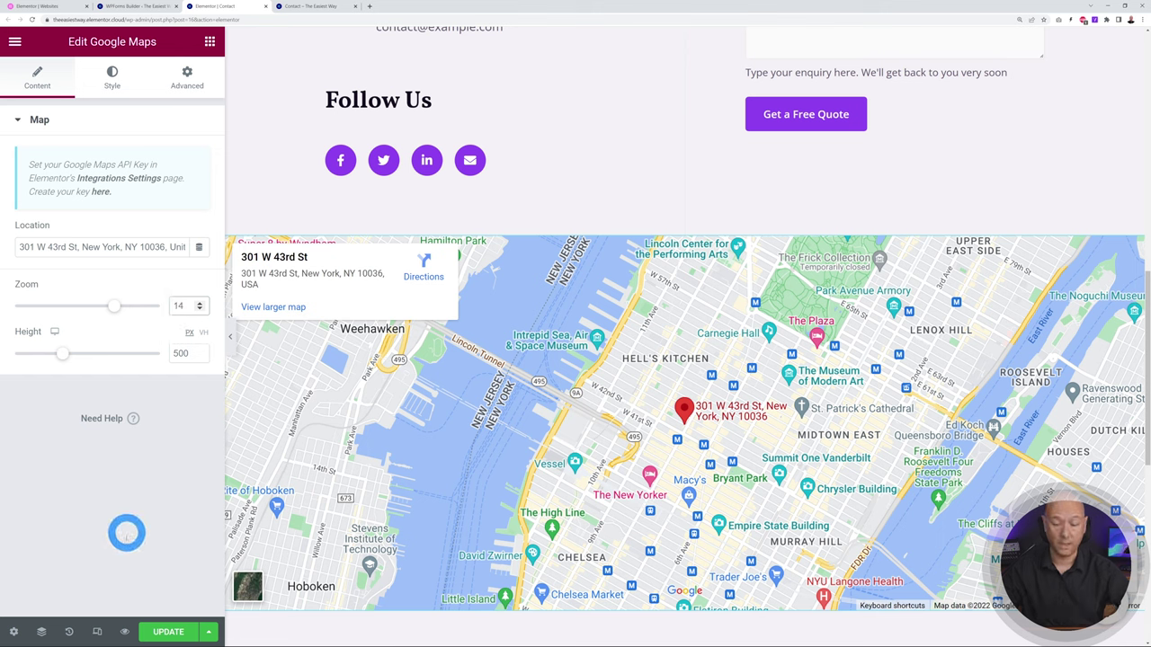
pyautogui.click(167, 629)
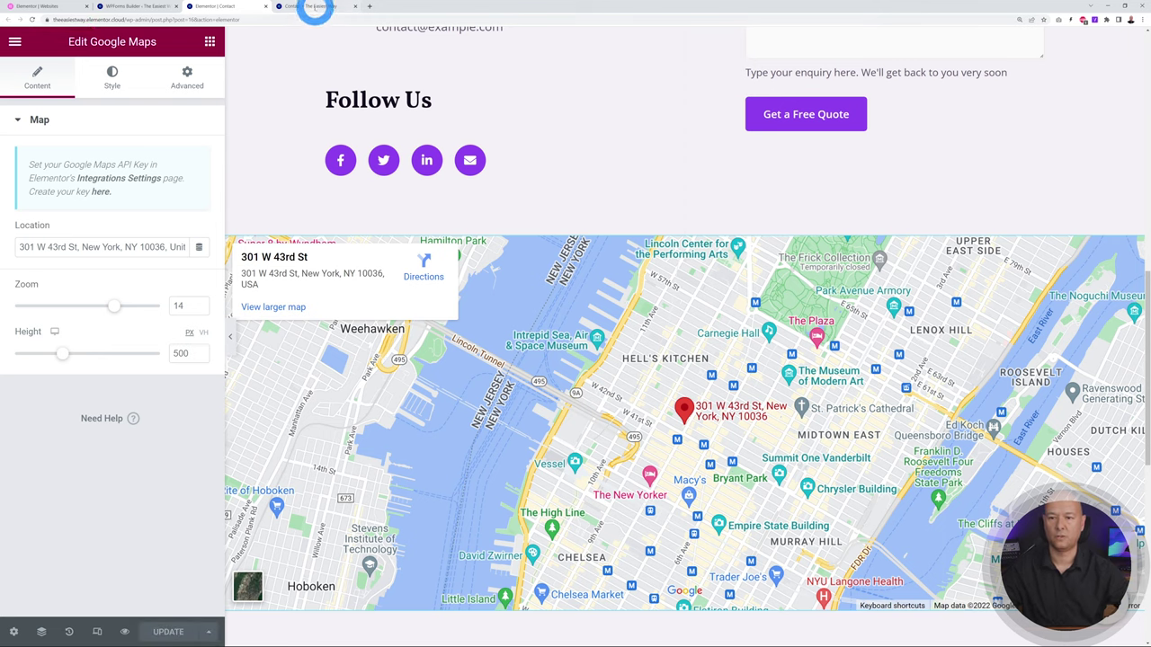
# - Reload the live Contact page and check the enquiry form and the map on it
pyautogui.click(317, 9)
pyautogui.click(31, 19)
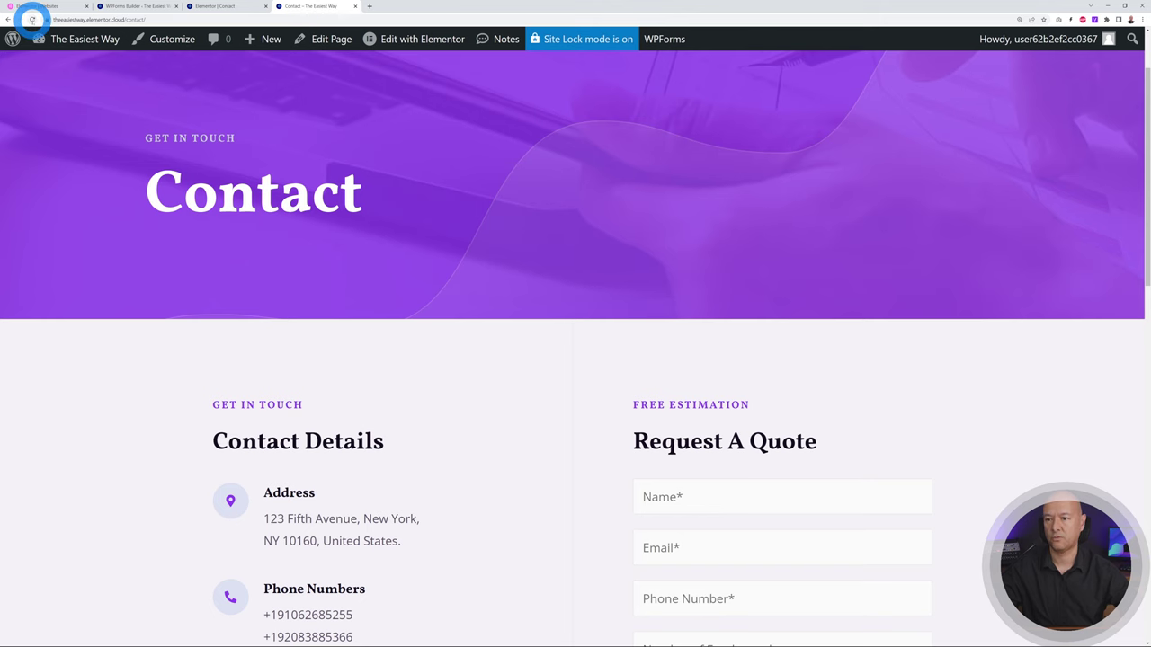
pyautogui.scroll(-2, 1014, 237)
pyautogui.scroll(-1, 1014, 237)
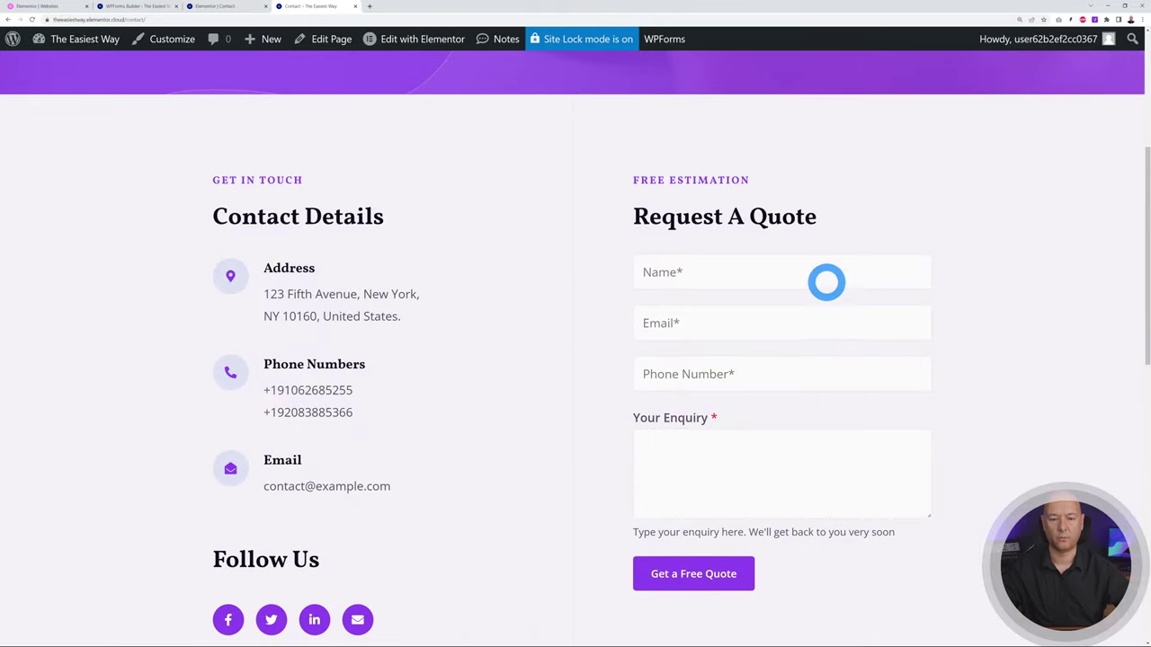
pyautogui.scroll(-1, 1043, 376)
pyautogui.scroll(-8, 1043, 376)
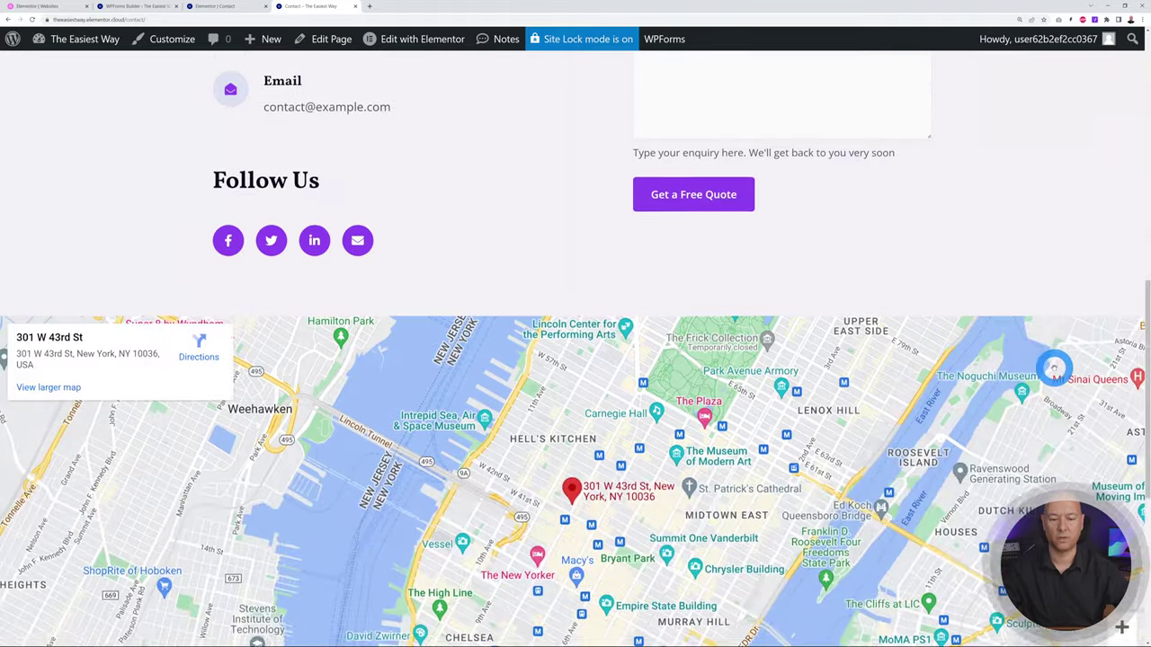
pyautogui.scroll(1, 1009, 385)
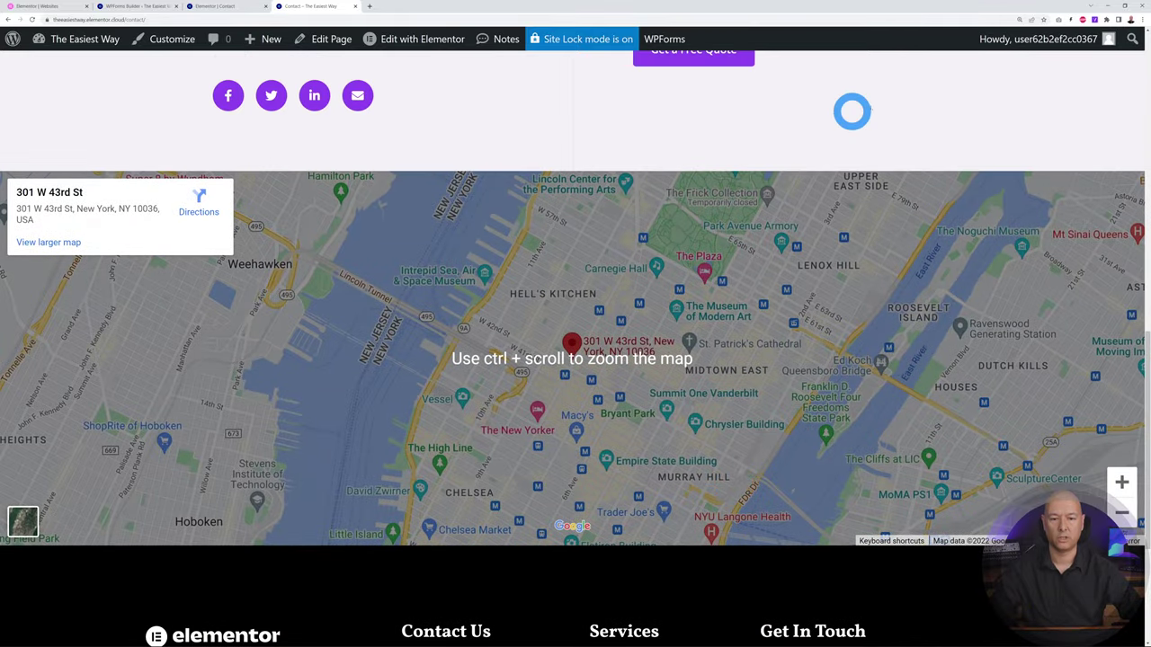